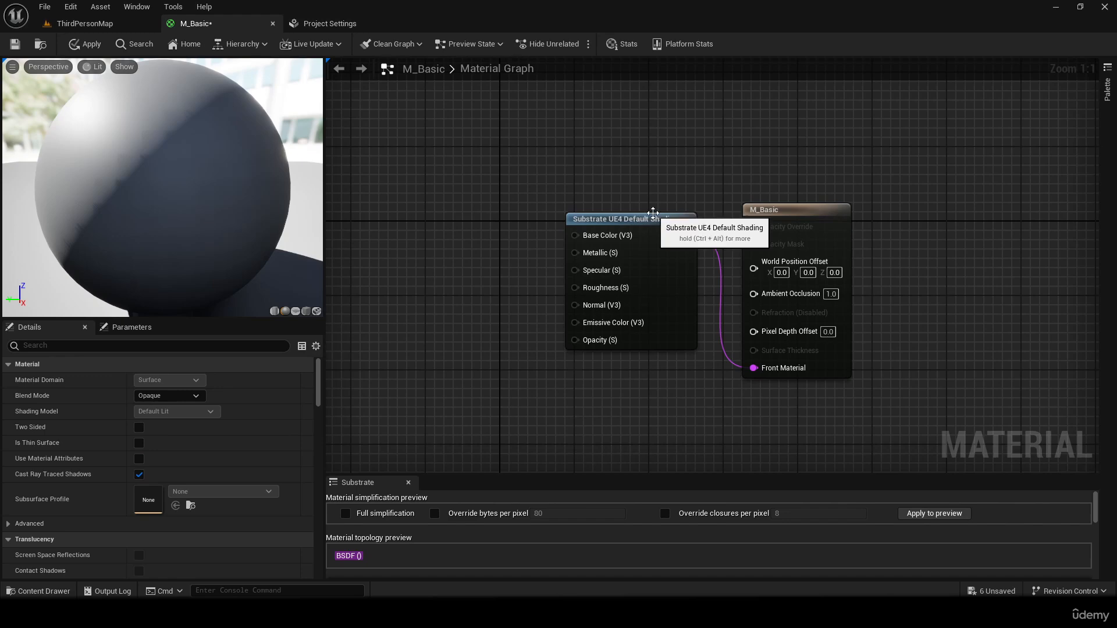
- Reposition the Substrate UE4 Default Shading node and the M_Basic result node in the material graph
left_click_drag(670, 226, 614, 133)
left_click_drag(791, 213, 743, 131)
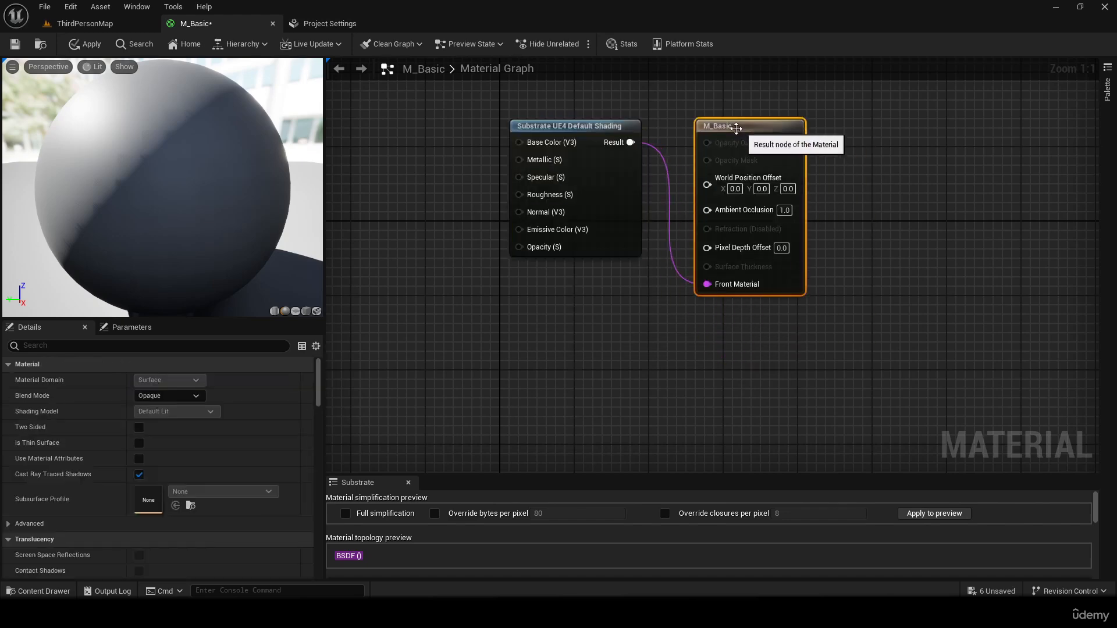
left_click_drag(605, 129, 604, 214)
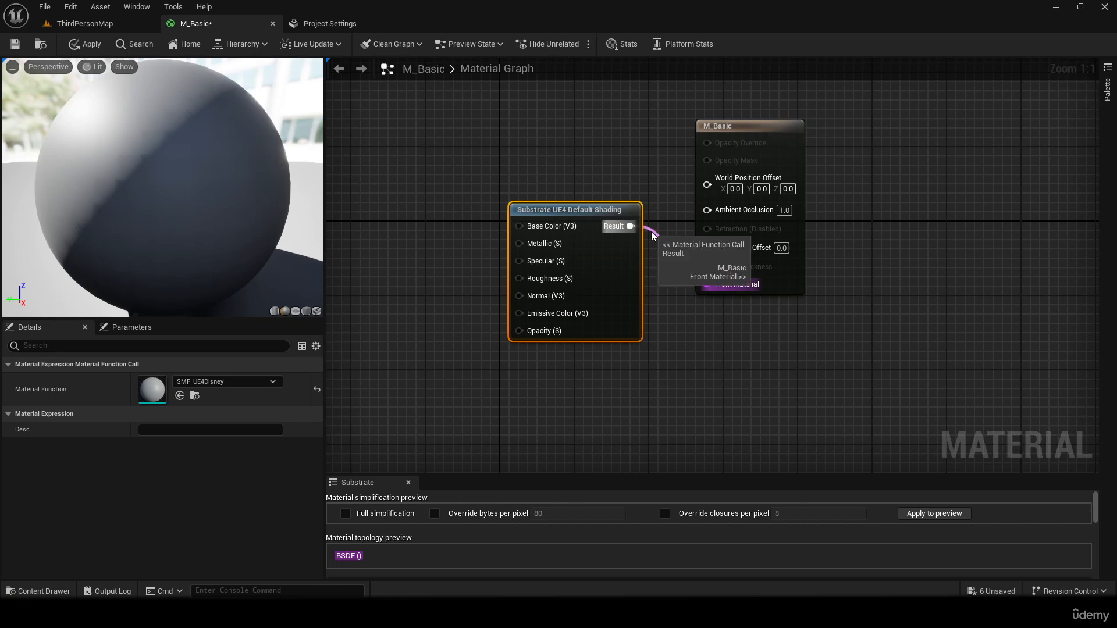
- Check the Substrate rendering options in Project Settings, and return to the M_Basic material
left_click(330, 23)
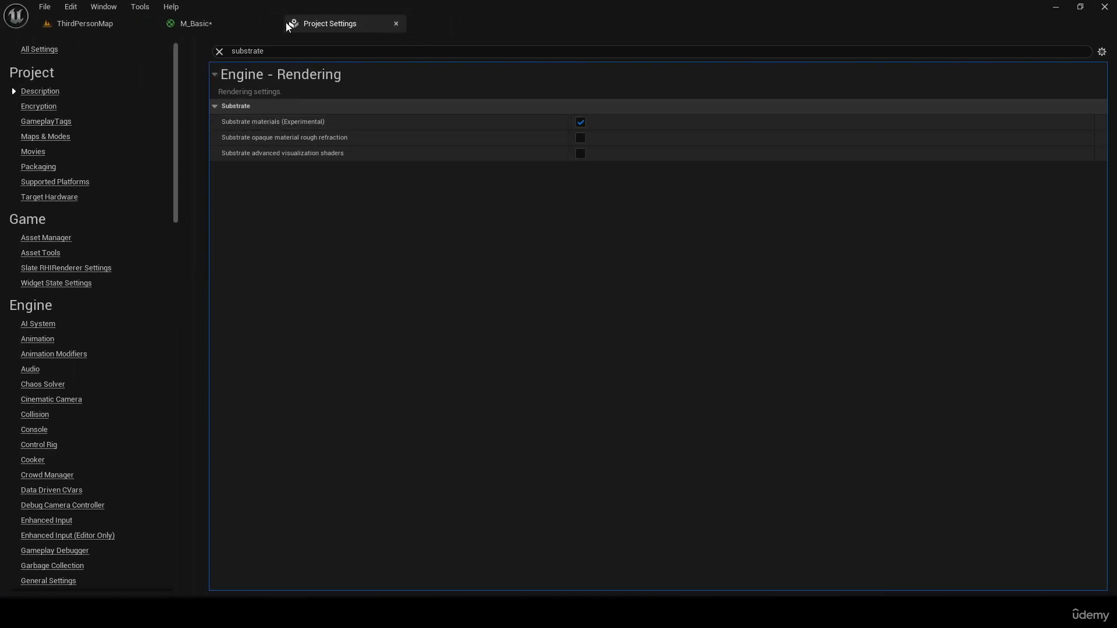
left_click(234, 27)
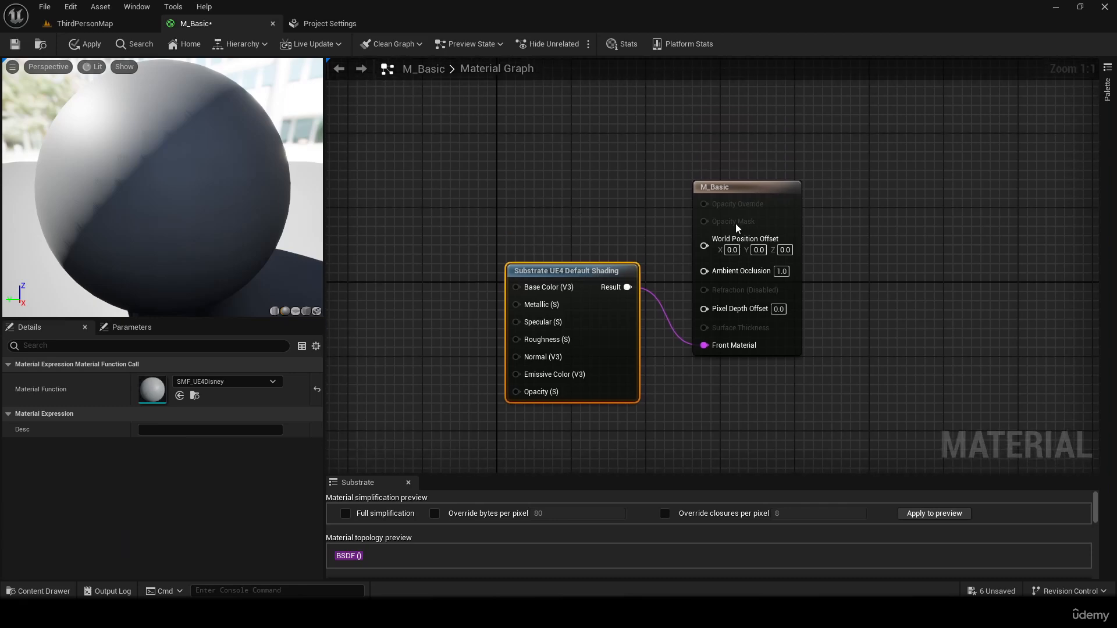
- Spread the M_Basic result node and the Substrate UE4 Default Shading node farther apart, leaving free graph space before the shading node
mouse_move(735, 224)
left_mouse_down()
mouse_move(790, 255)
mouse_move(782, 242)
left_mouse_up()
mouse_move(594, 268)
left_mouse_down()
mouse_move(659, 212)
mouse_move(641, 243)
left_mouse_up()
left_click_drag(824, 220, 892, 94)
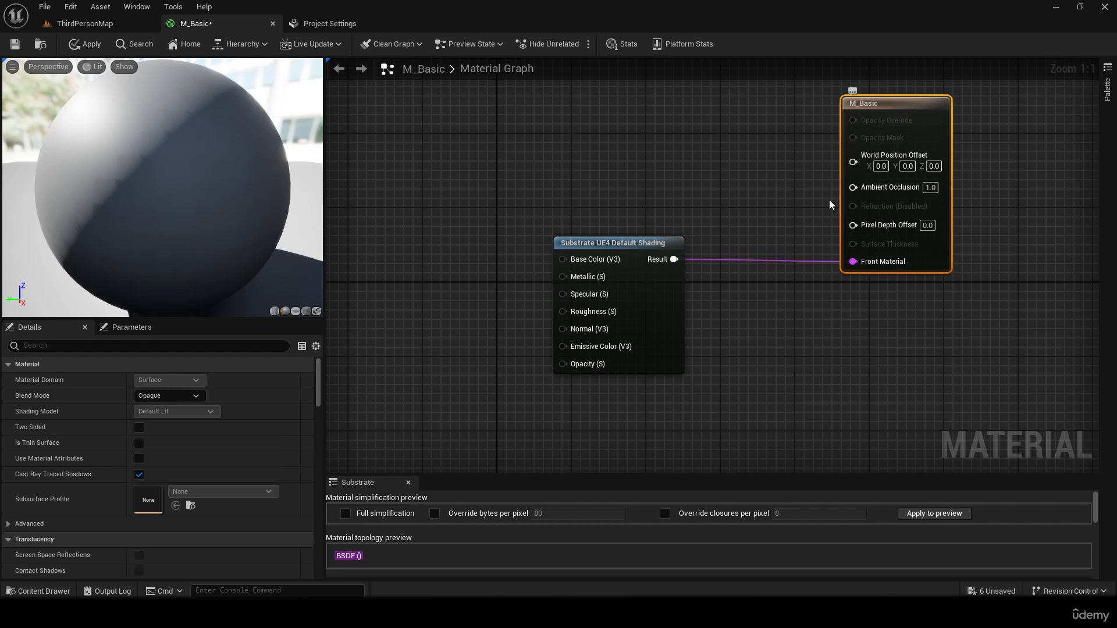
right_click_drag(808, 235, 827, 195)
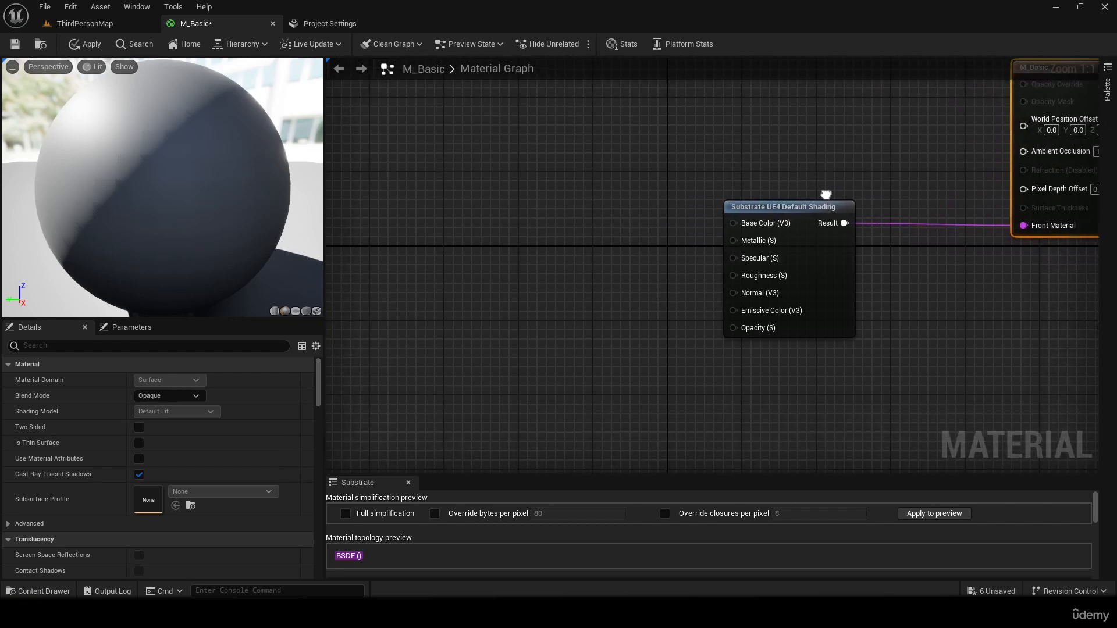
mouse_move(813, 204)
left_mouse_down()
mouse_move(806, 190)
mouse_move(815, 207)
left_mouse_up()
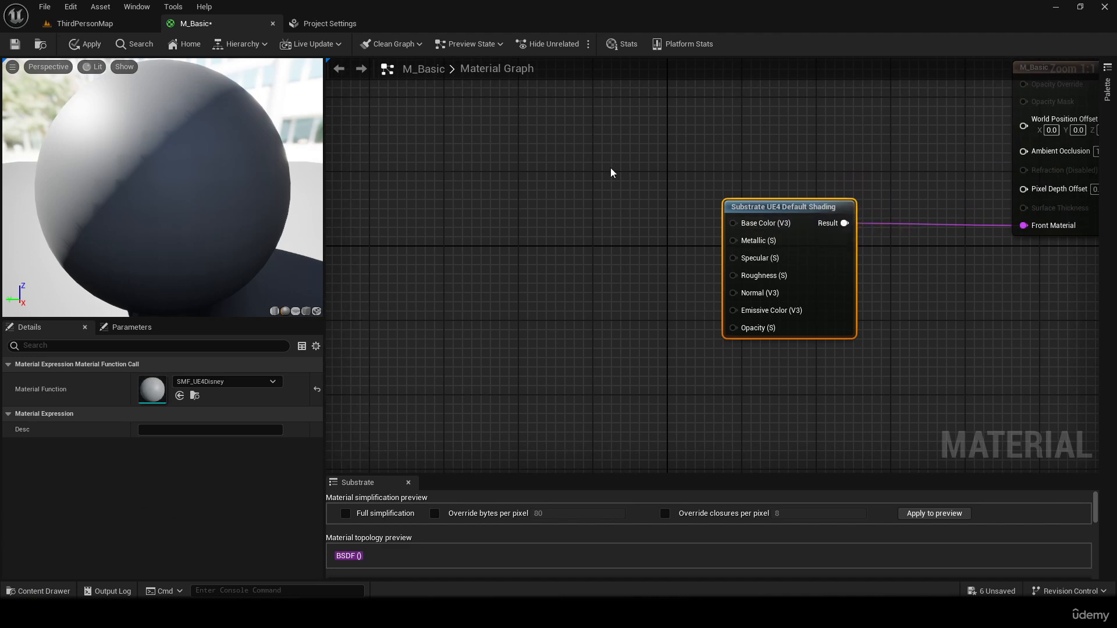
mouse_move(611, 172)
right_mouse_down()
mouse_move(623, 167)
mouse_move(590, 178)
right_mouse_up()
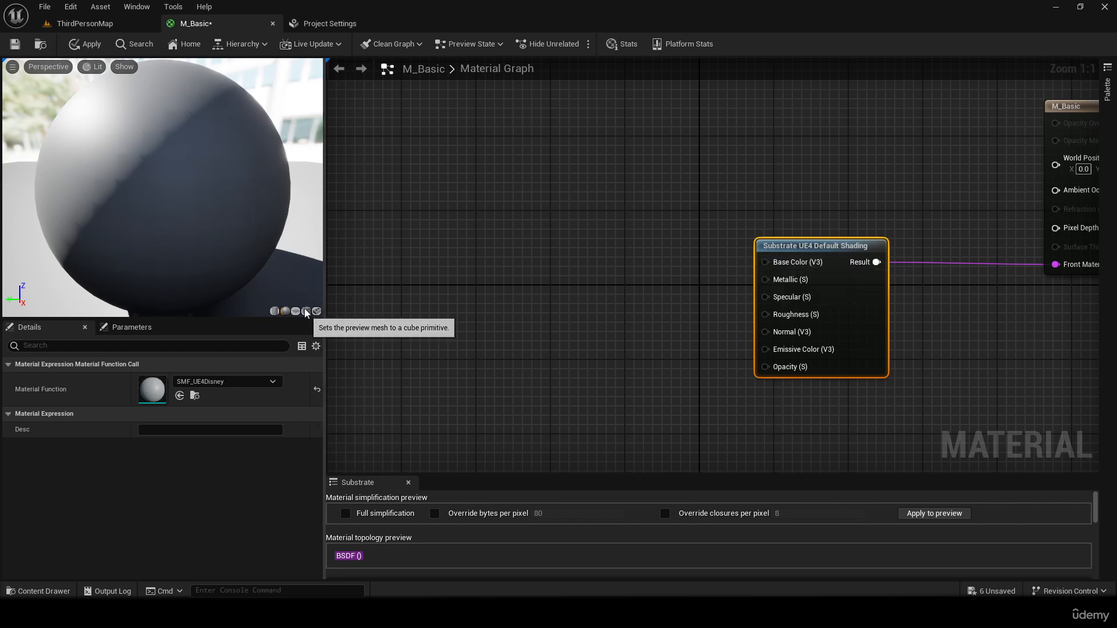
mouse_move(285, 243)
left_mouse_down()
mouse_move(373, 259)
mouse_move(233, 247)
mouse_move(291, 248)
left_mouse_up()
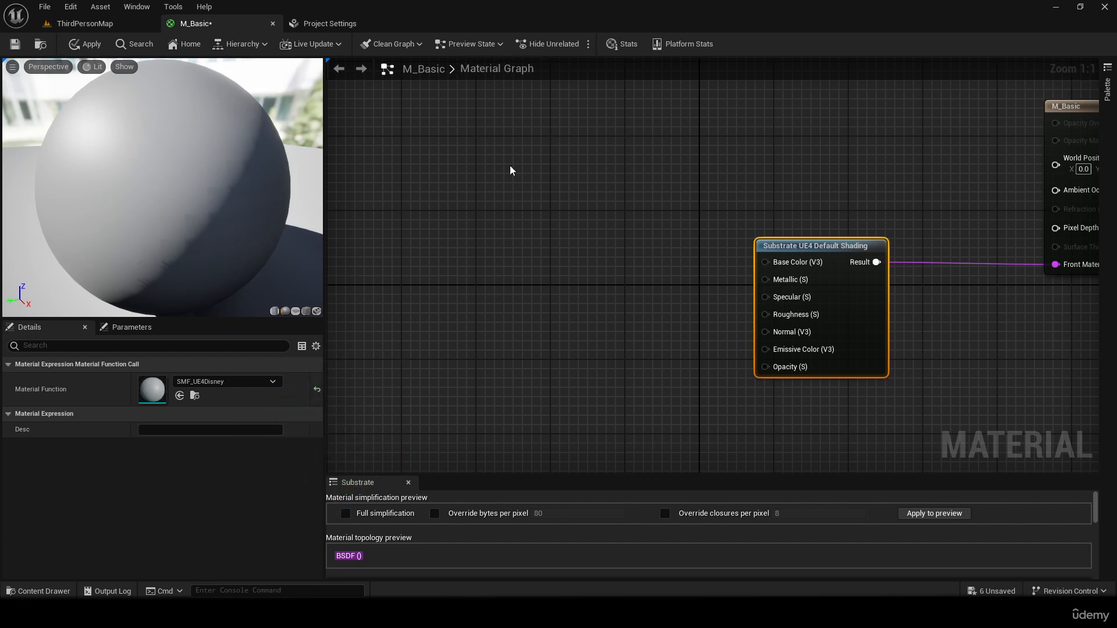
right_click(560, 249)
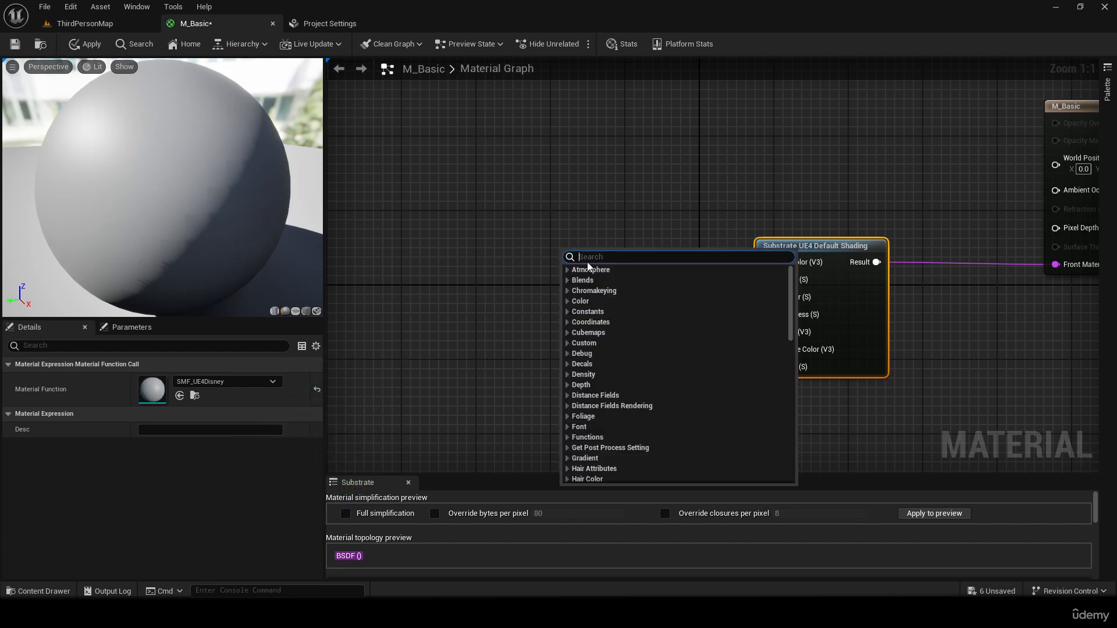
scroll(630, 364, "down", 2)
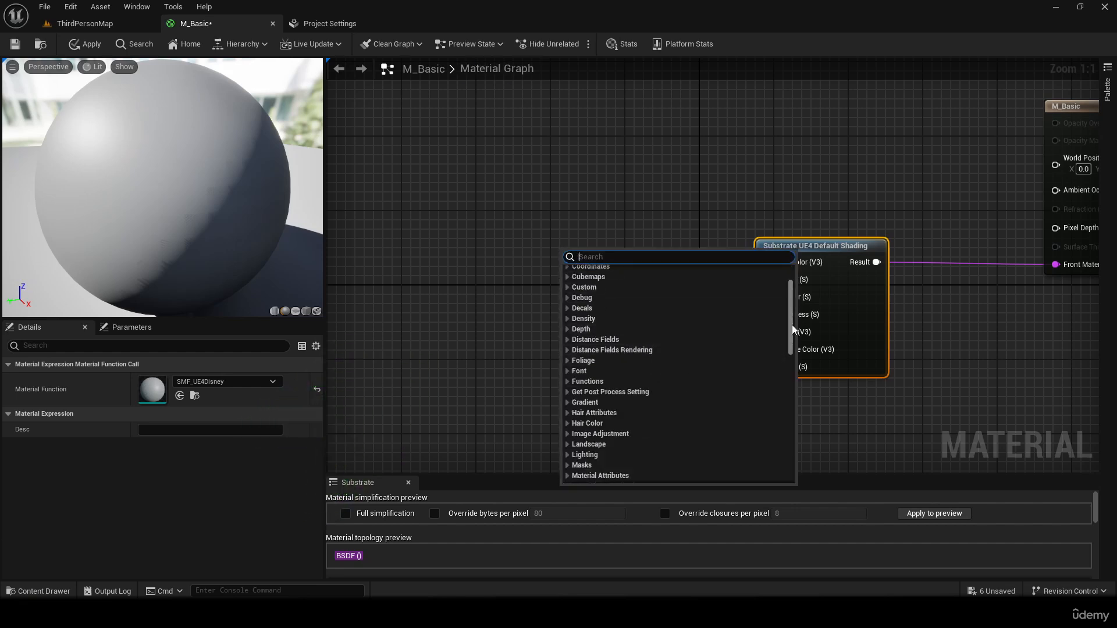
left_click_drag(791, 325, 791, 463)
left_click(572, 246)
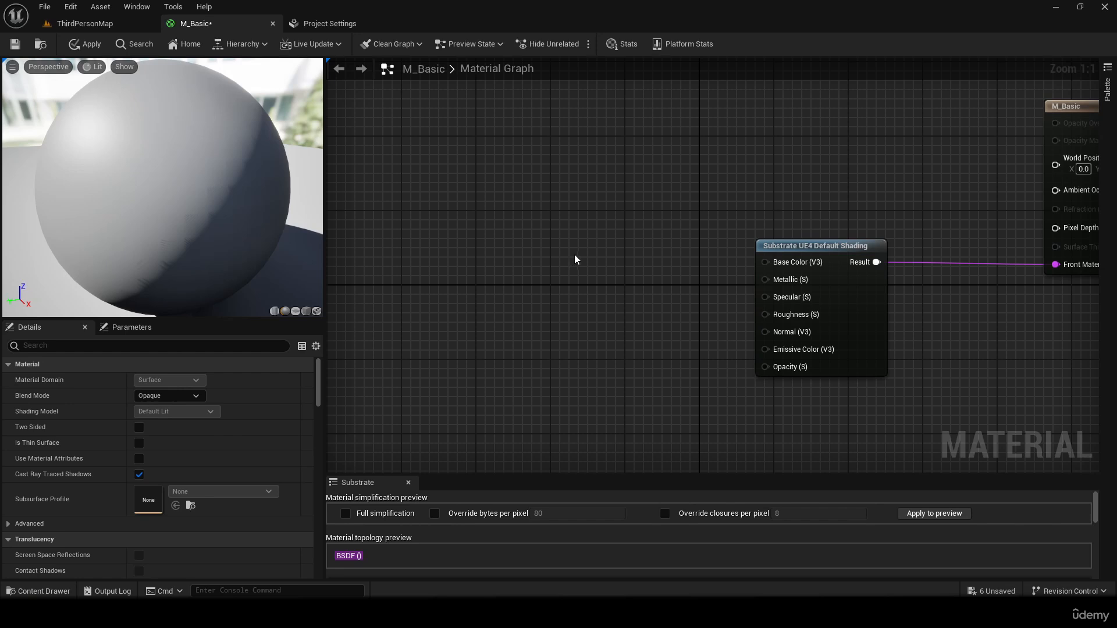
- Add a three-component Constant node ahead of the shading node and set its colour to pinkish red, hex linear FF0010FF
left_click(578, 258)
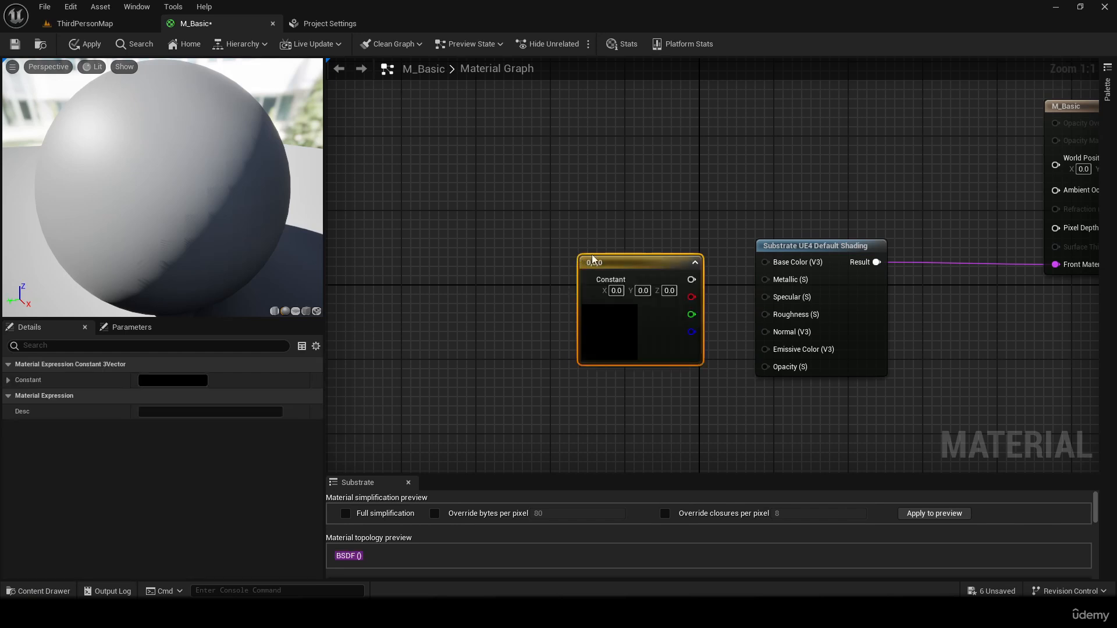
left_click_drag(621, 259, 532, 216)
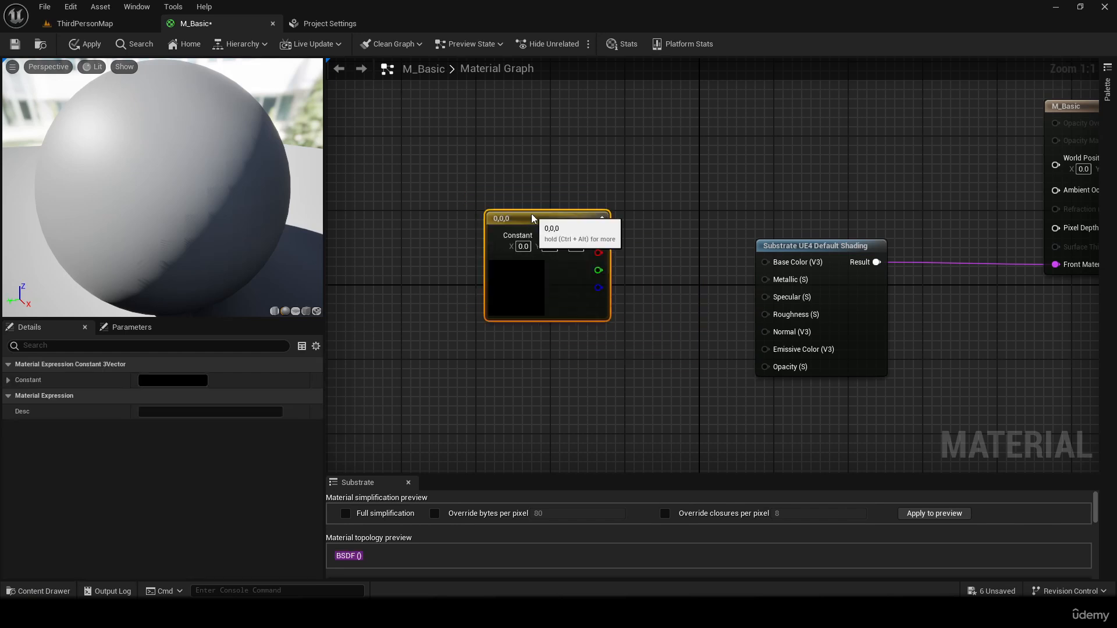
double_click(521, 292)
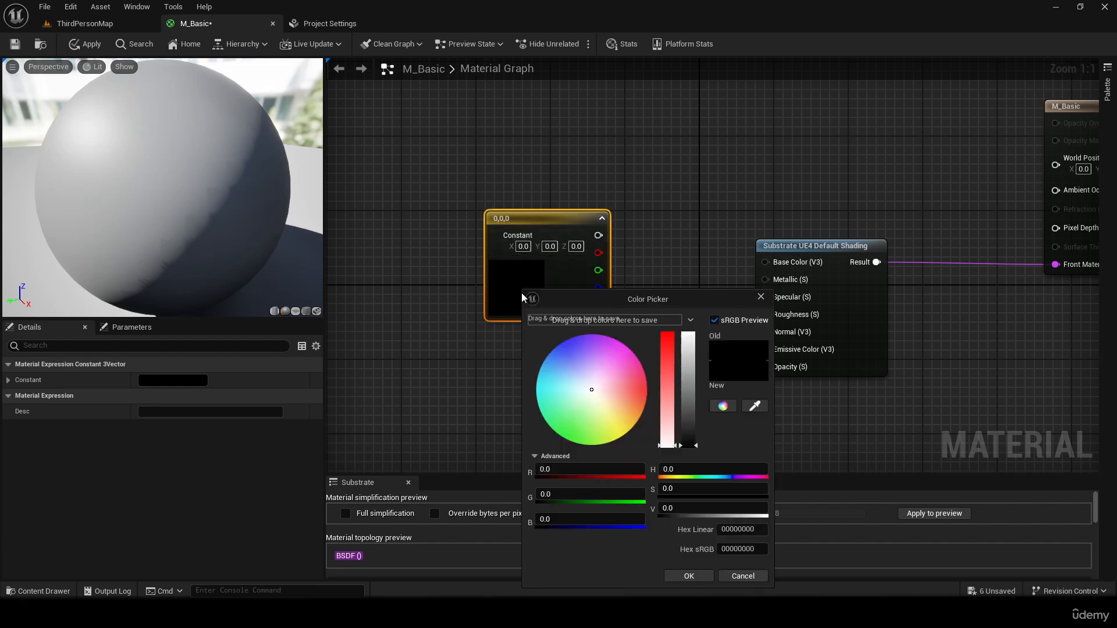
left_click_drag(590, 363, 796, 112)
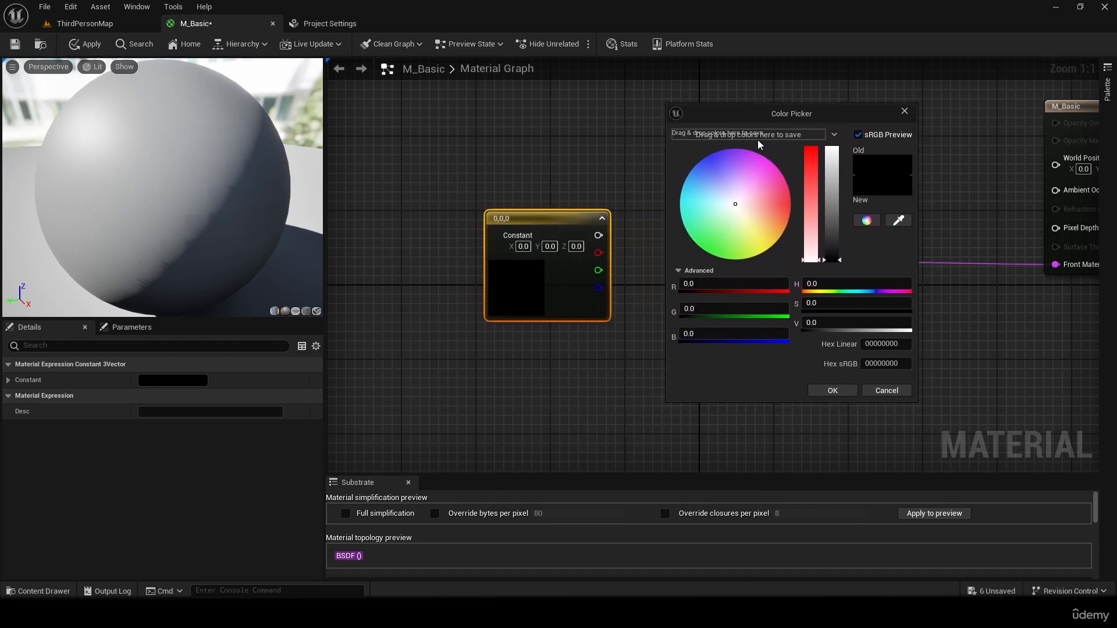
left_click_drag(777, 111, 718, 141)
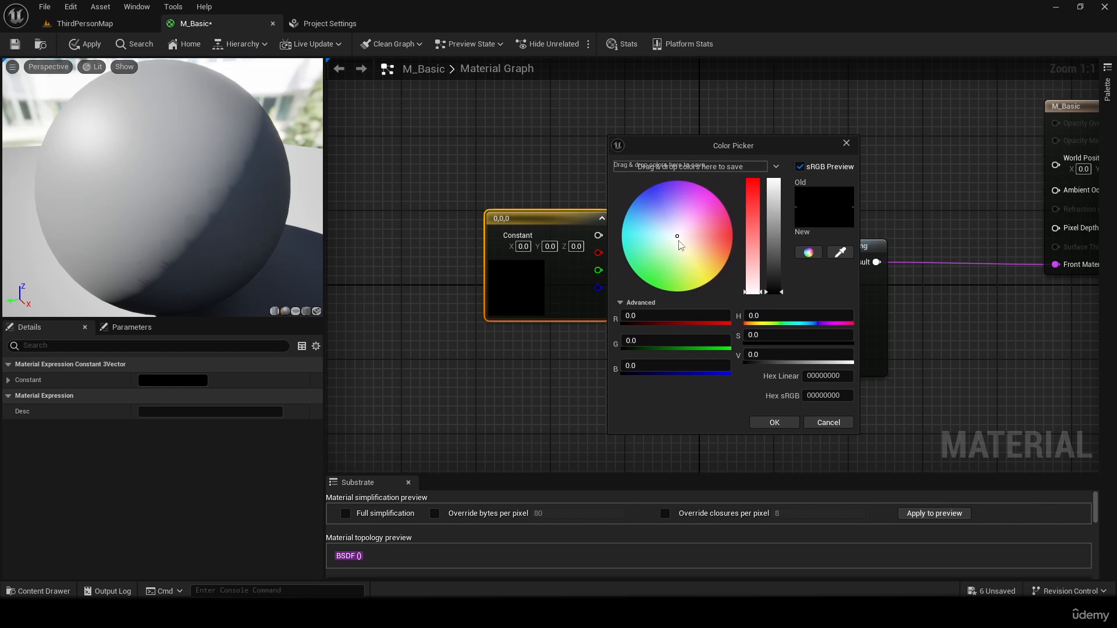
left_click_drag(676, 237, 765, 230)
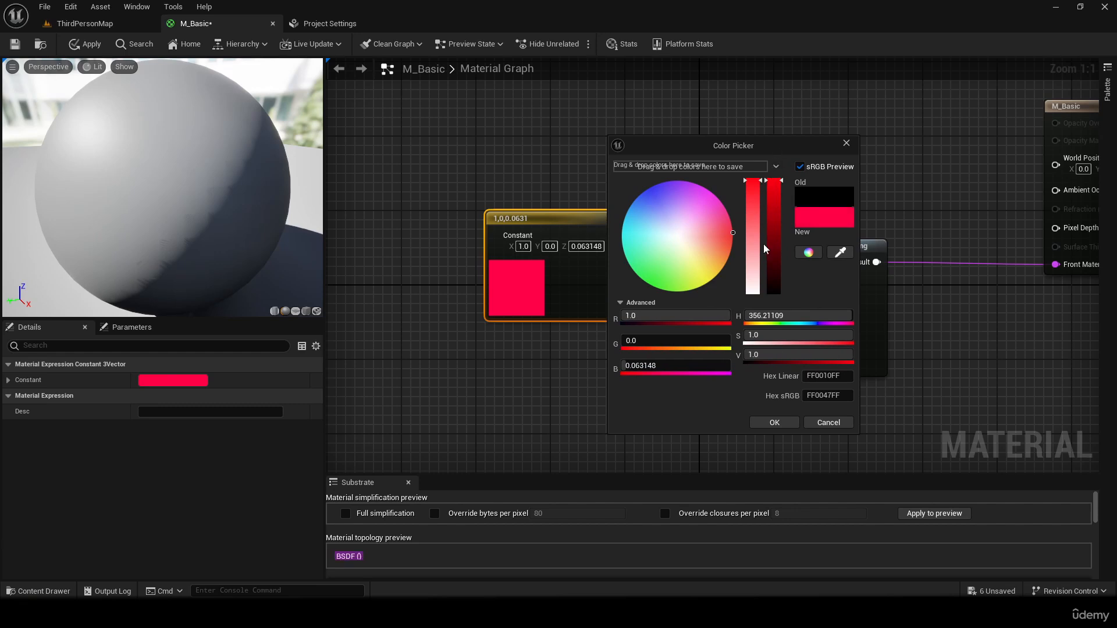
left_click(826, 376)
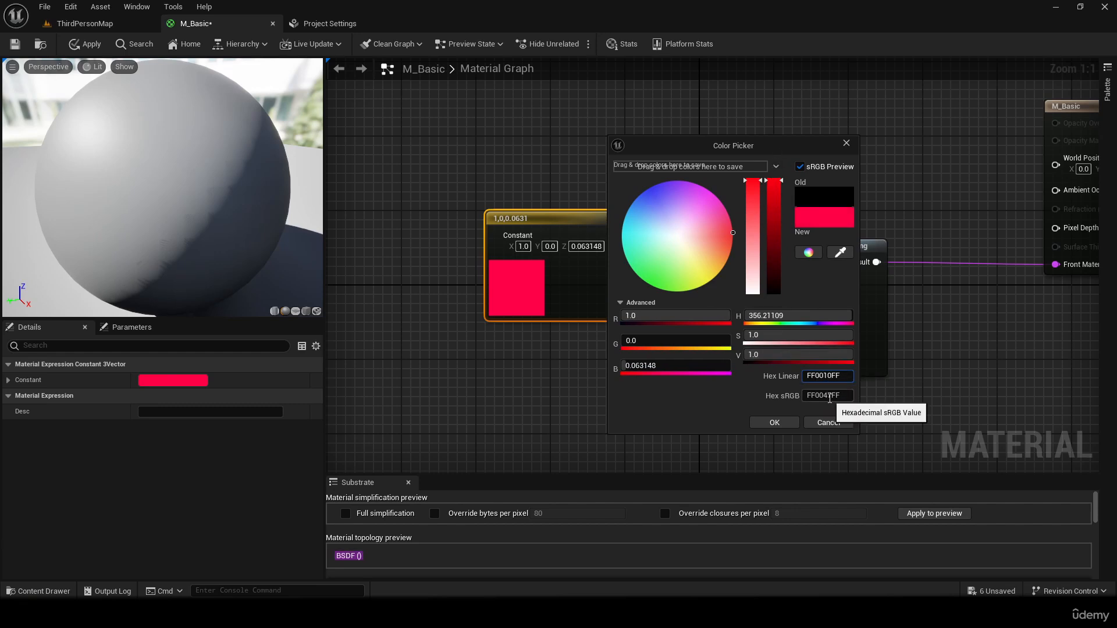
left_click(842, 395)
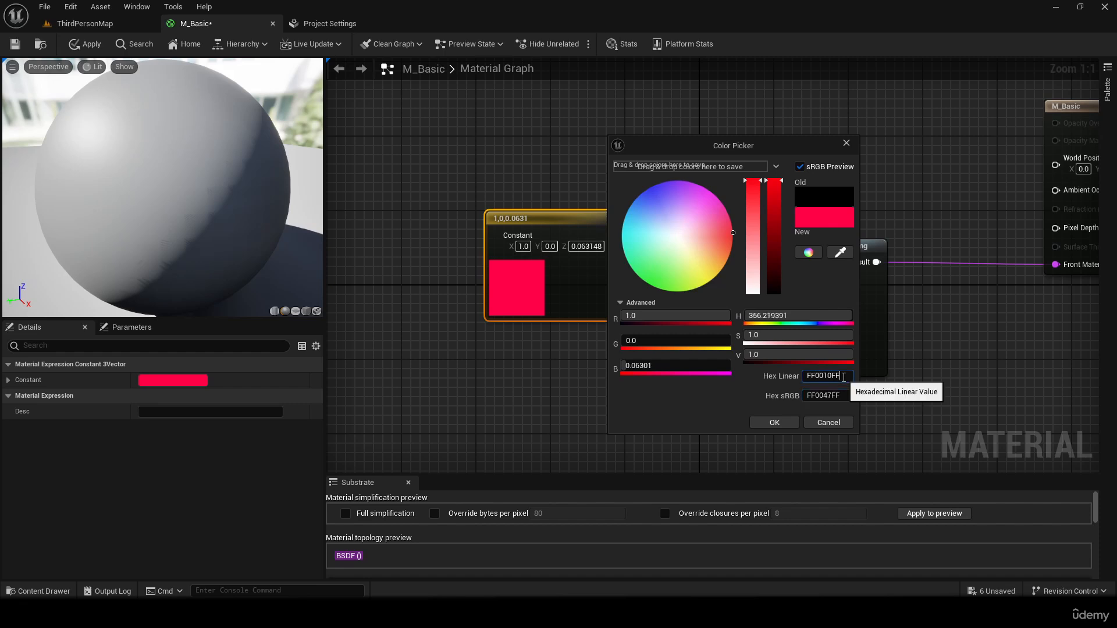
left_click_drag(844, 377, 828, 379)
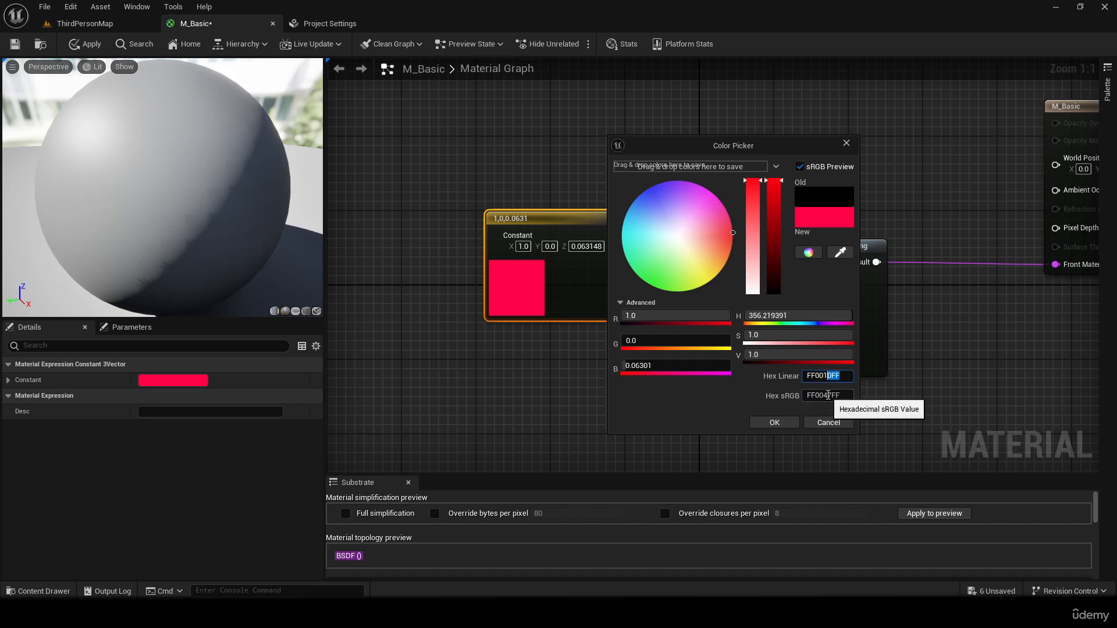
left_click(769, 424)
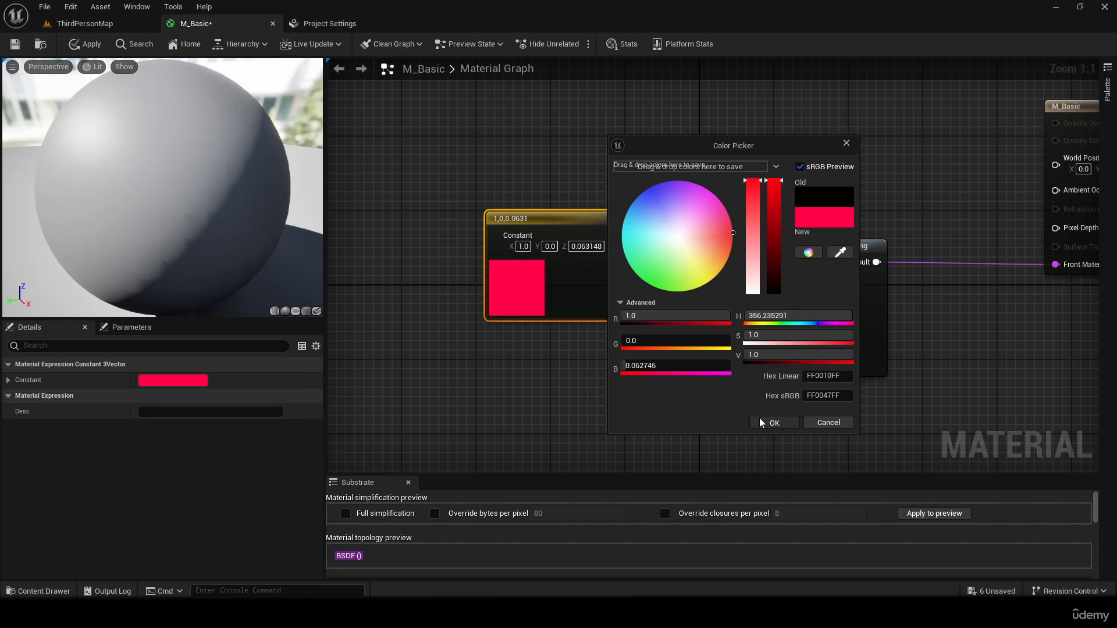
- Connect the red Constant node to the shading node's Base Color input and place it higher in the graph
left_click_drag(567, 213, 768, 261)
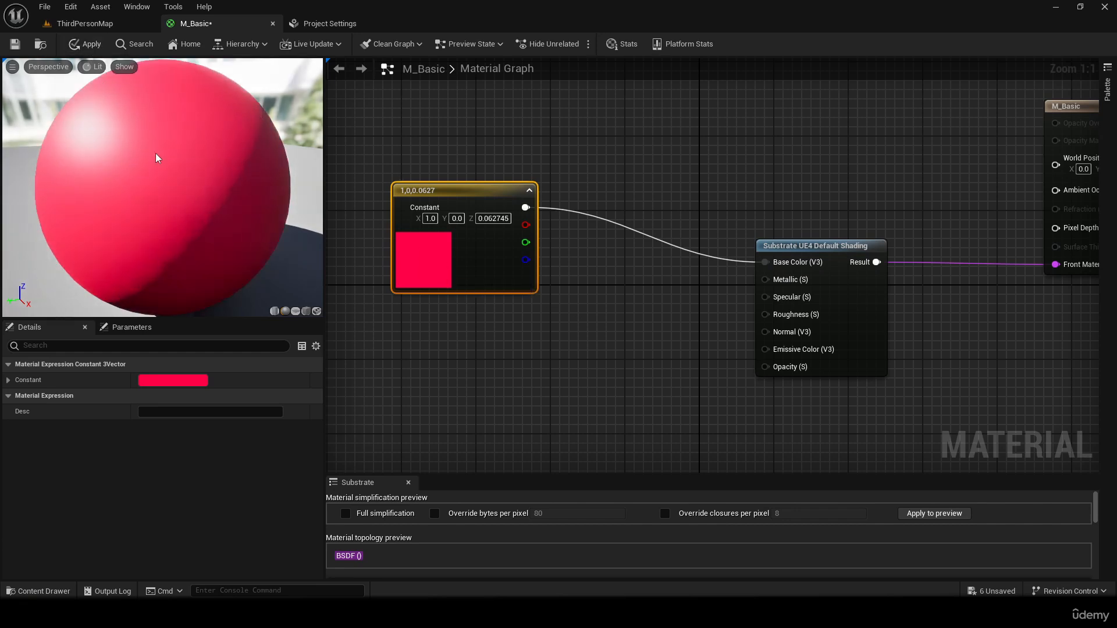
left_click_drag(155, 152, 285, 158)
left_click_drag(474, 194, 502, 138)
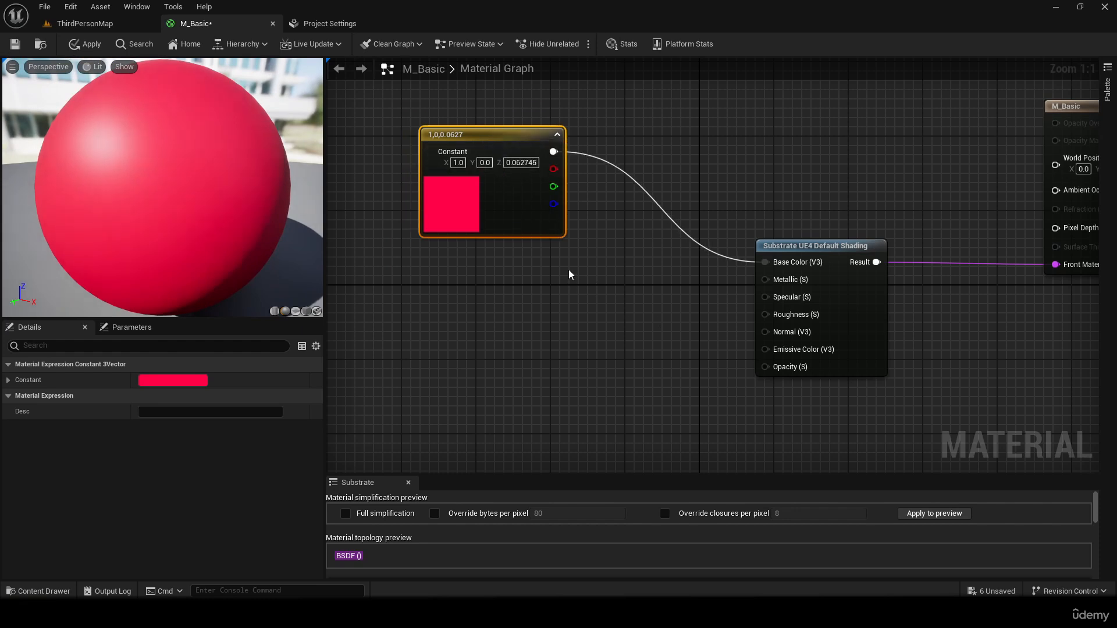
left_click_drag(766, 279, 792, 278)
mouse_move(785, 372)
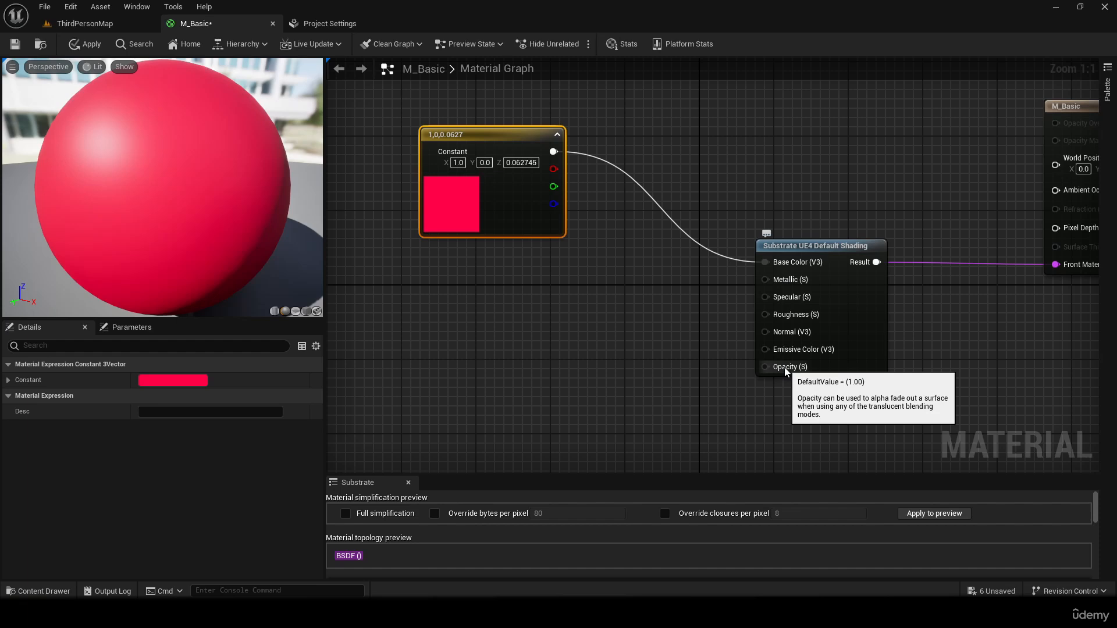
mouse_move(786, 284)
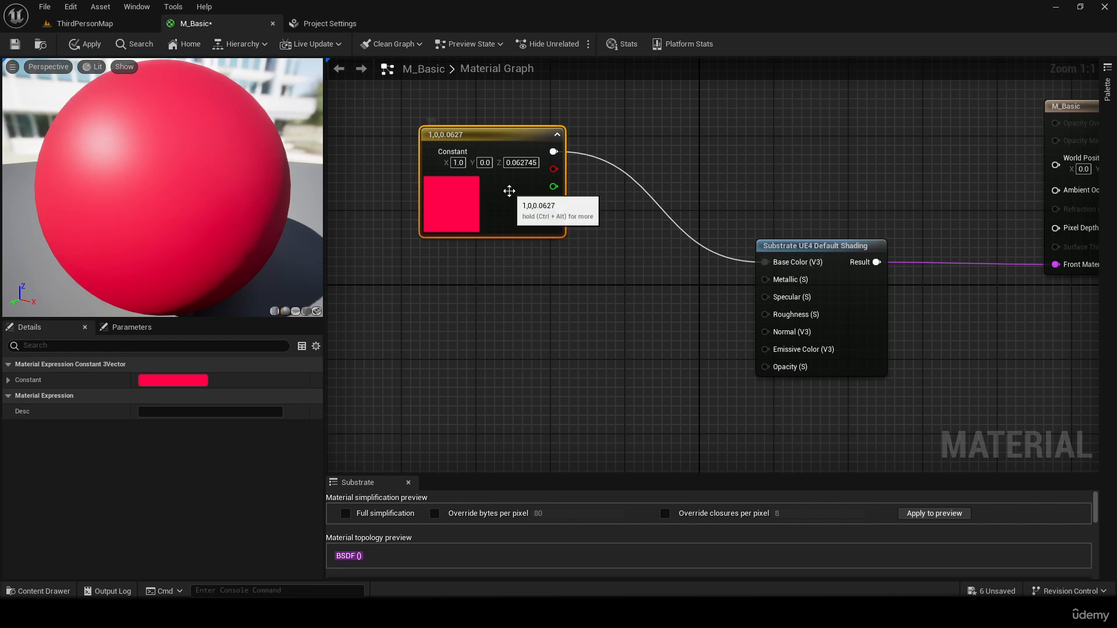
left_click(757, 279)
- Add a single-value Constant node directly below the red colour node and connect it to the shading node's Metallic input
left_click(632, 294)
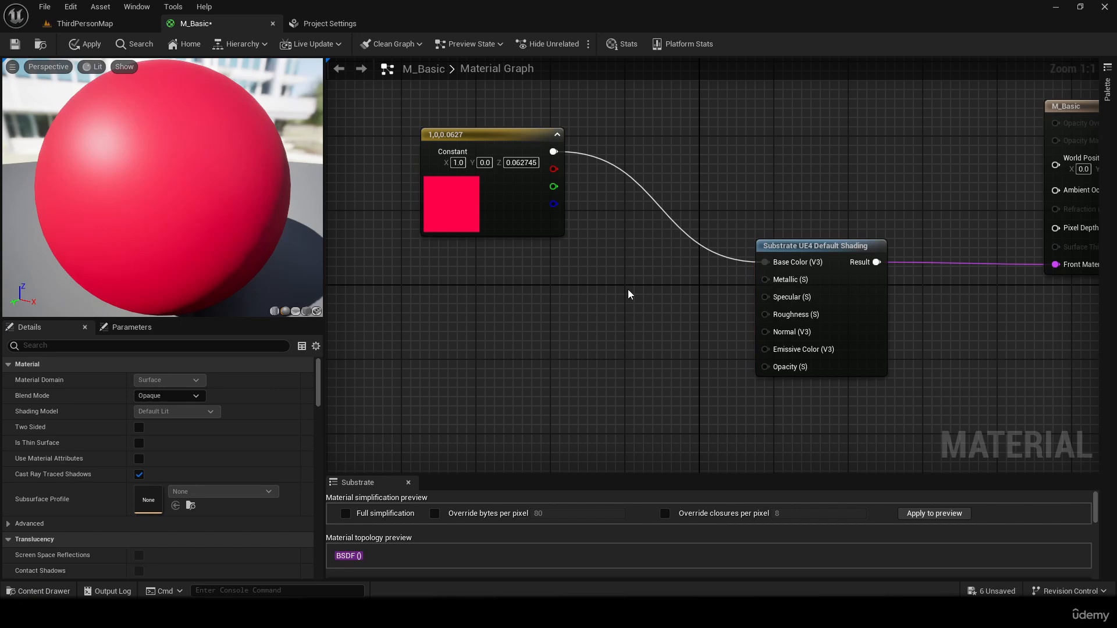
key("1")
left_click(582, 282)
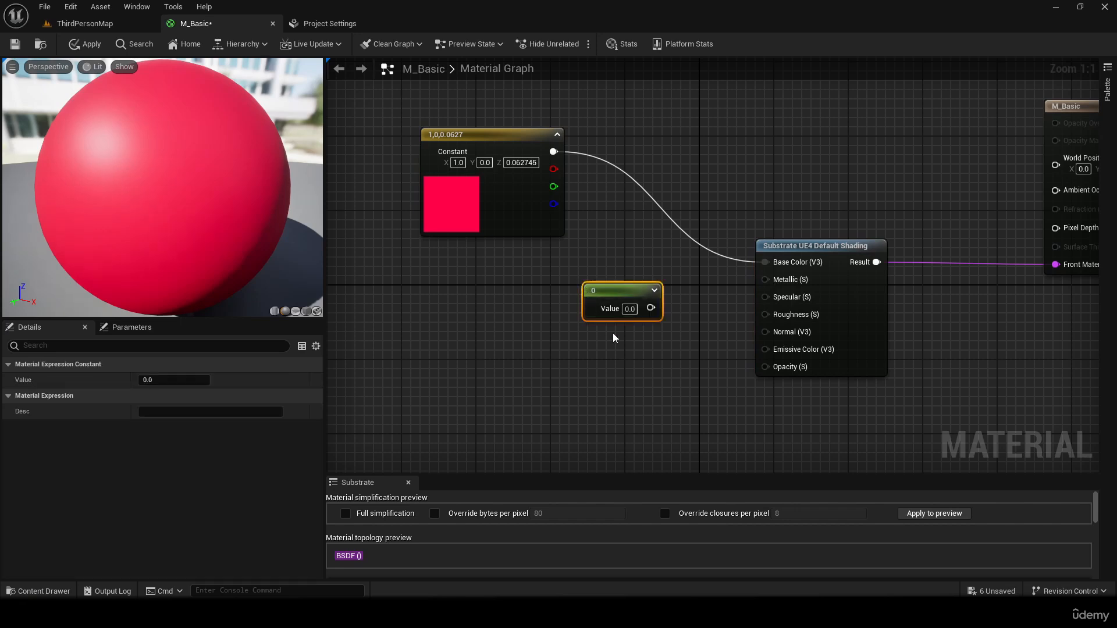
left_click_drag(613, 295, 517, 266)
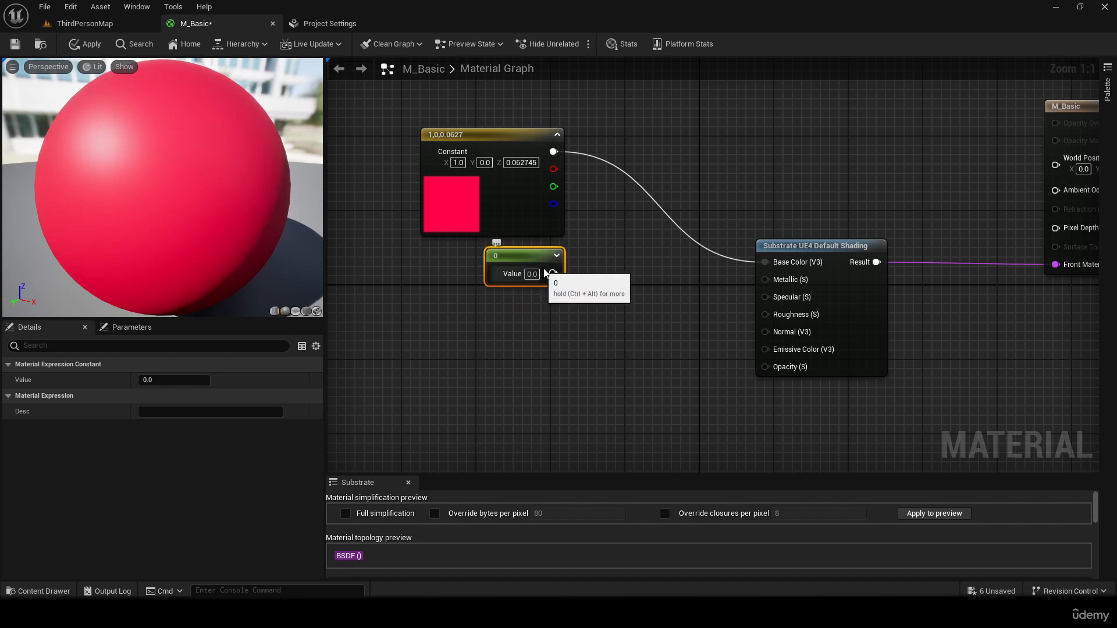
left_click_drag(553, 273, 776, 282)
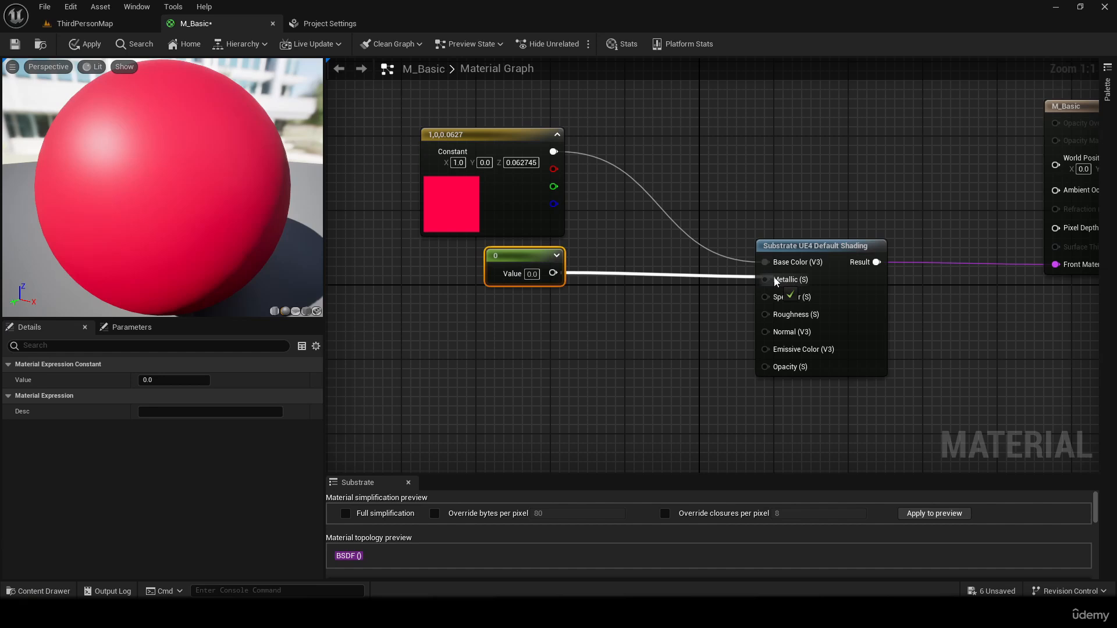
left_click_drag(777, 282, 777, 281)
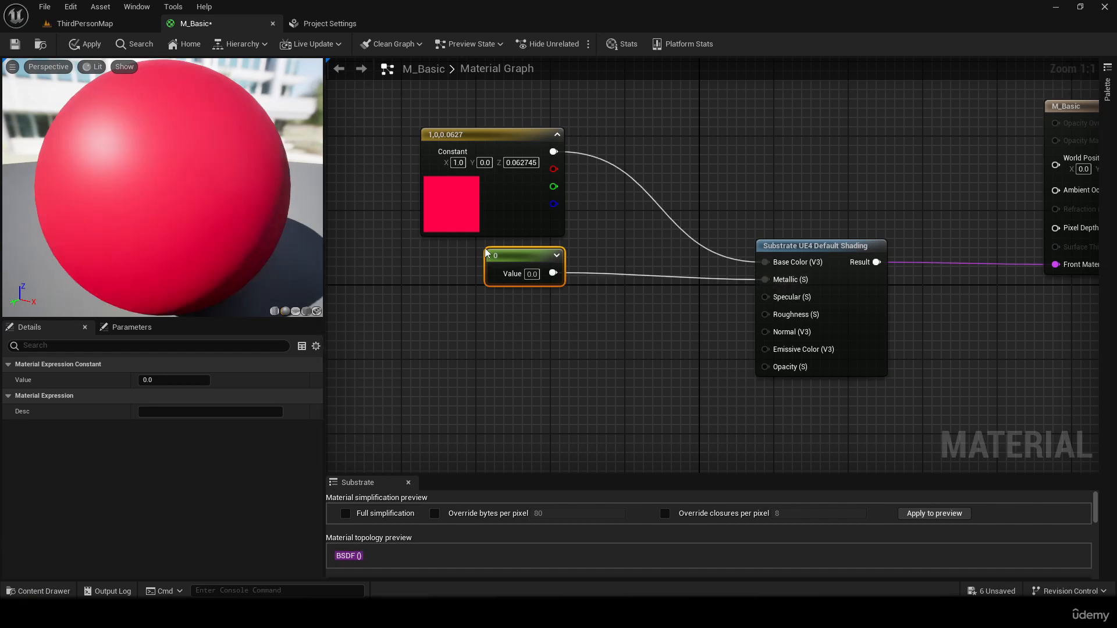
- Set the Constant feeding the Metallic input to 1 and inspect the preview sphere from another angle
left_click(532, 274)
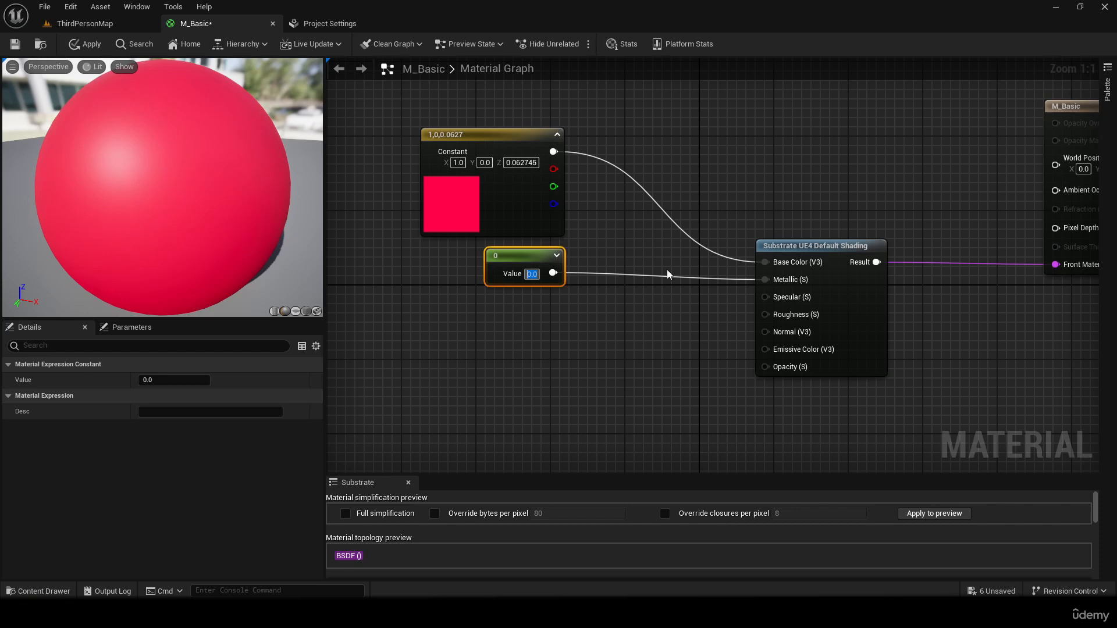
type("1")
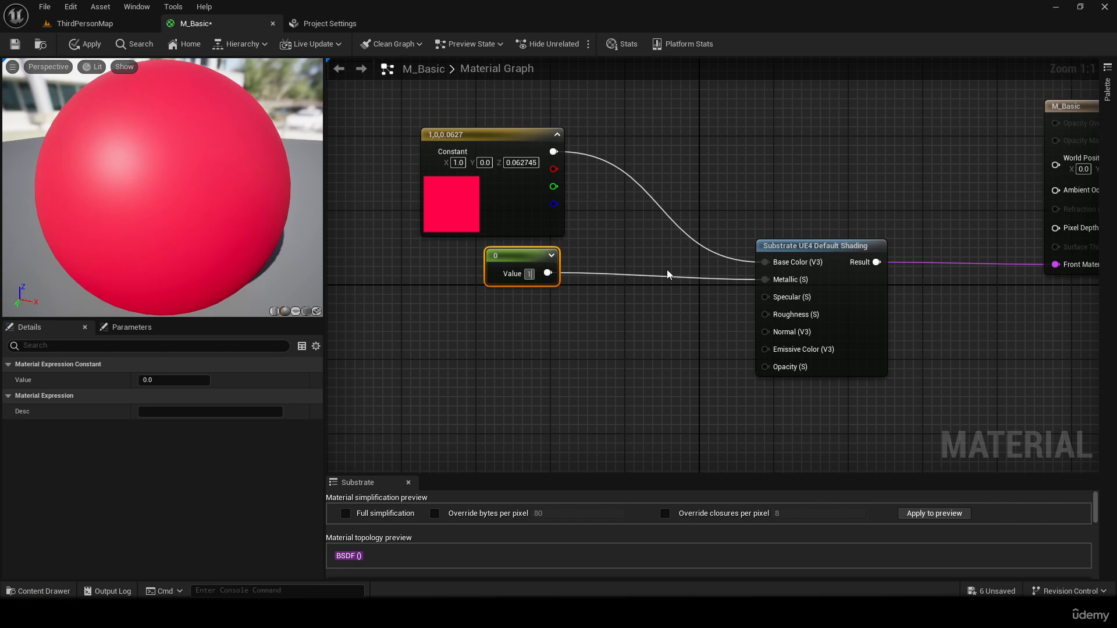
key("Return")
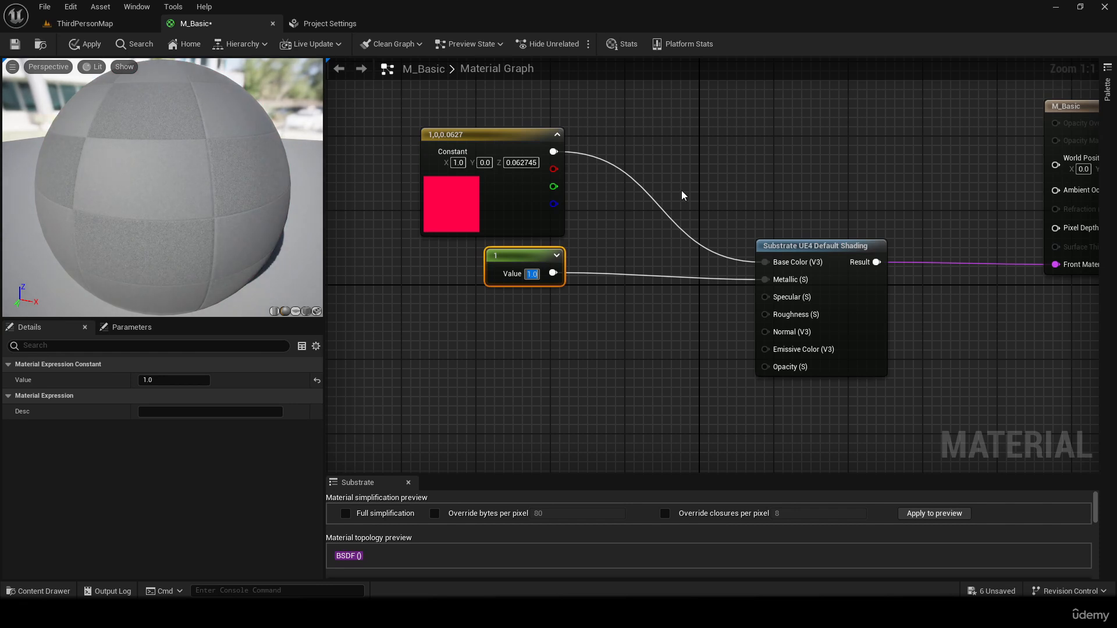
left_click_drag(131, 191, 320, 191)
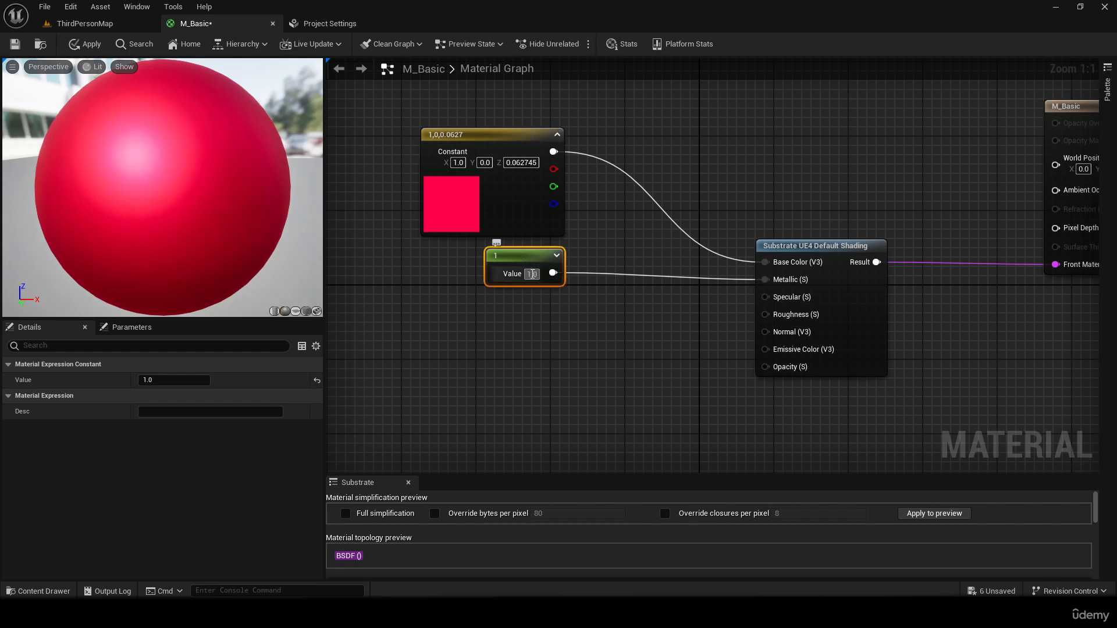
- Try 0.5 on the Constant feeding the Metallic input, restore it to 1, and compare the preview sphere
left_click(533, 274)
type("0.5")
key("Return")
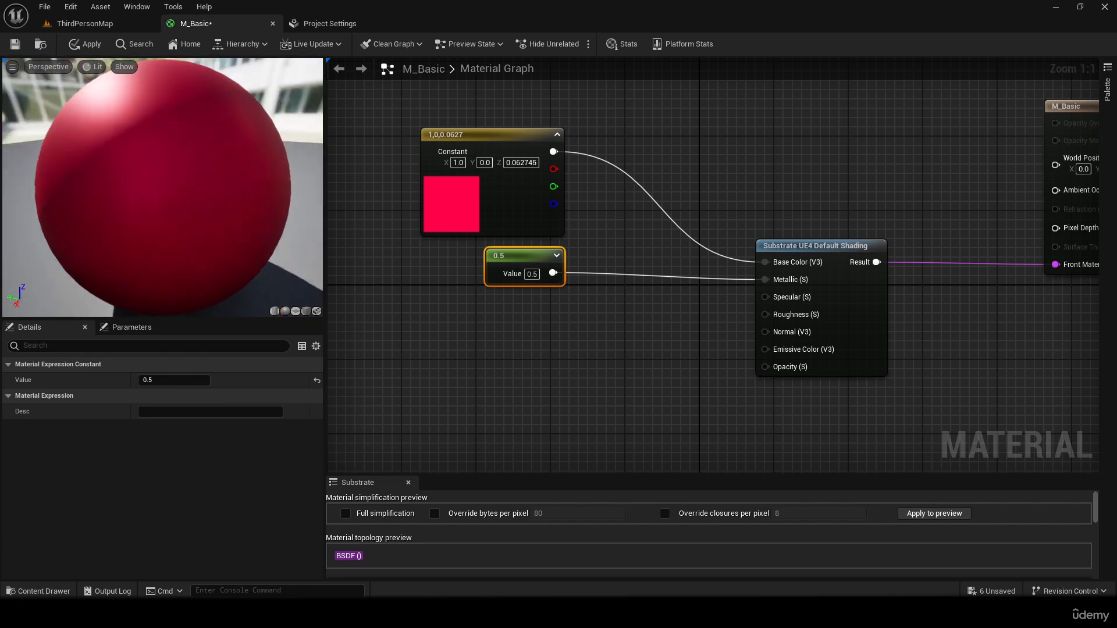
left_click(540, 273)
type("1")
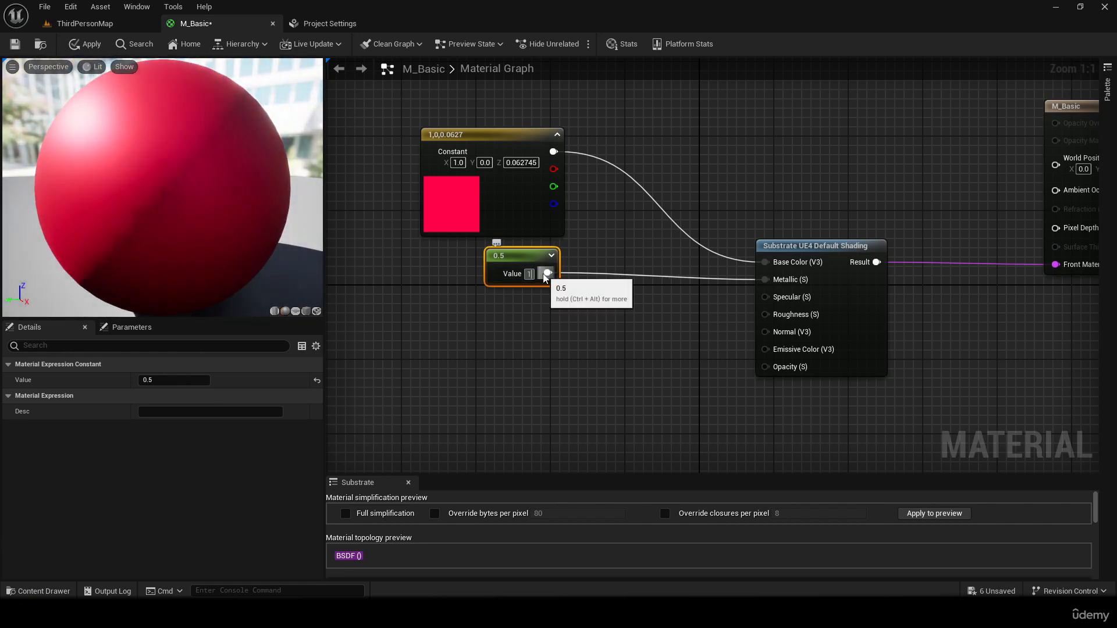
key("Return")
mouse_move(293, 204)
left_mouse_down()
mouse_move(223, 206)
mouse_move(300, 201)
left_mouse_up()
left_click(536, 292)
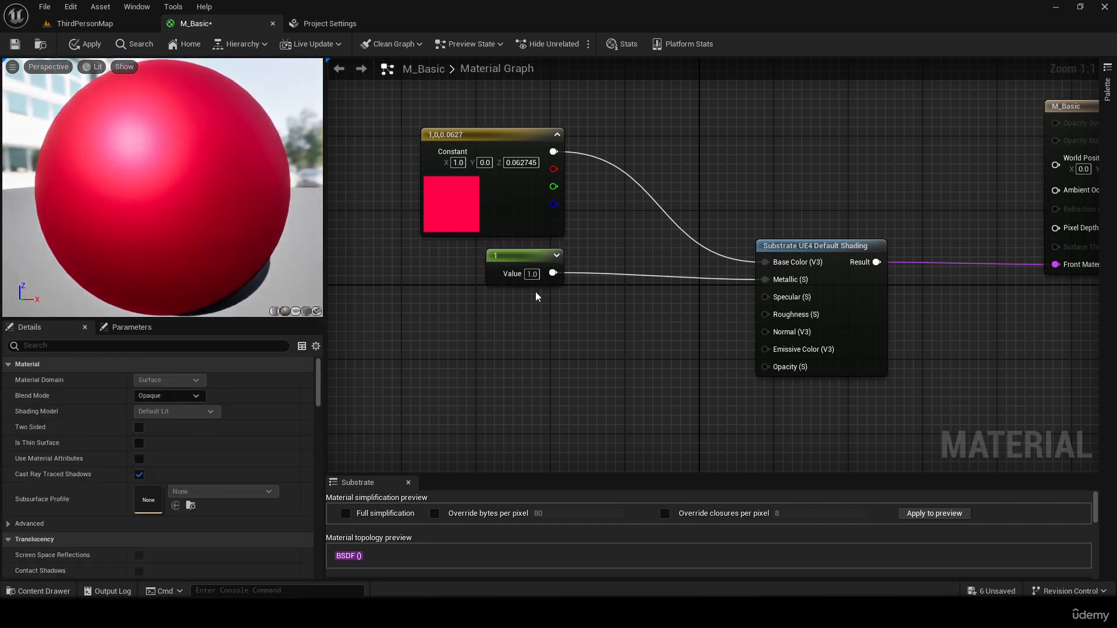
- Shift the Metallic Constant leftward, add another single-value Constant directly below it, and connect the new node to the Specular input
left_click_drag(495, 257, 457, 248)
left_click(589, 306)
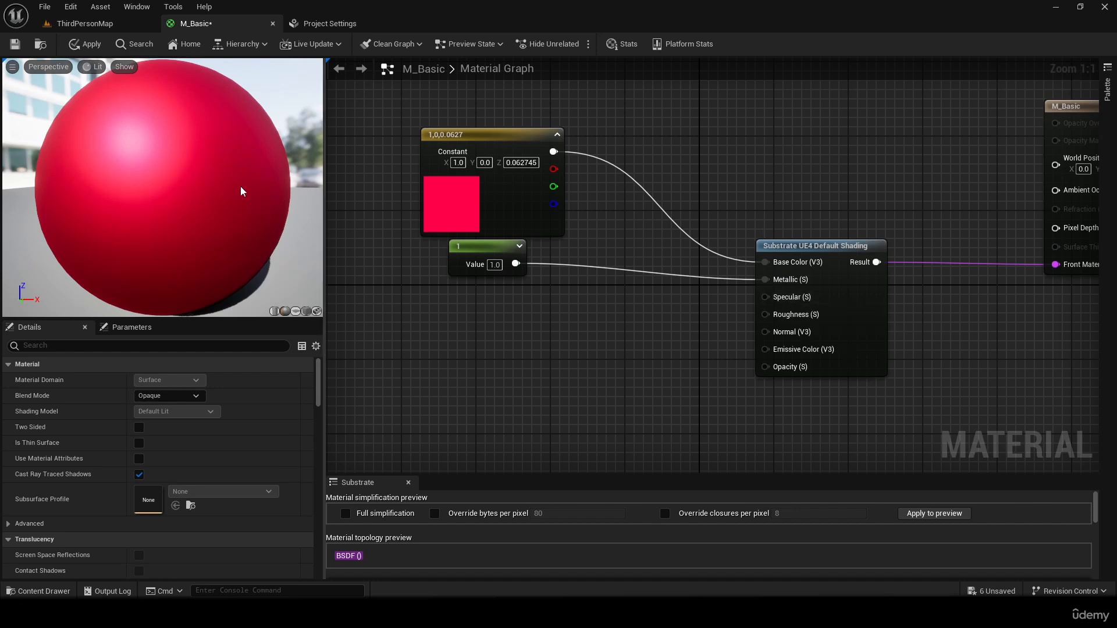
key("1")
left_click(585, 294)
left_click_drag(633, 304, 754, 296)
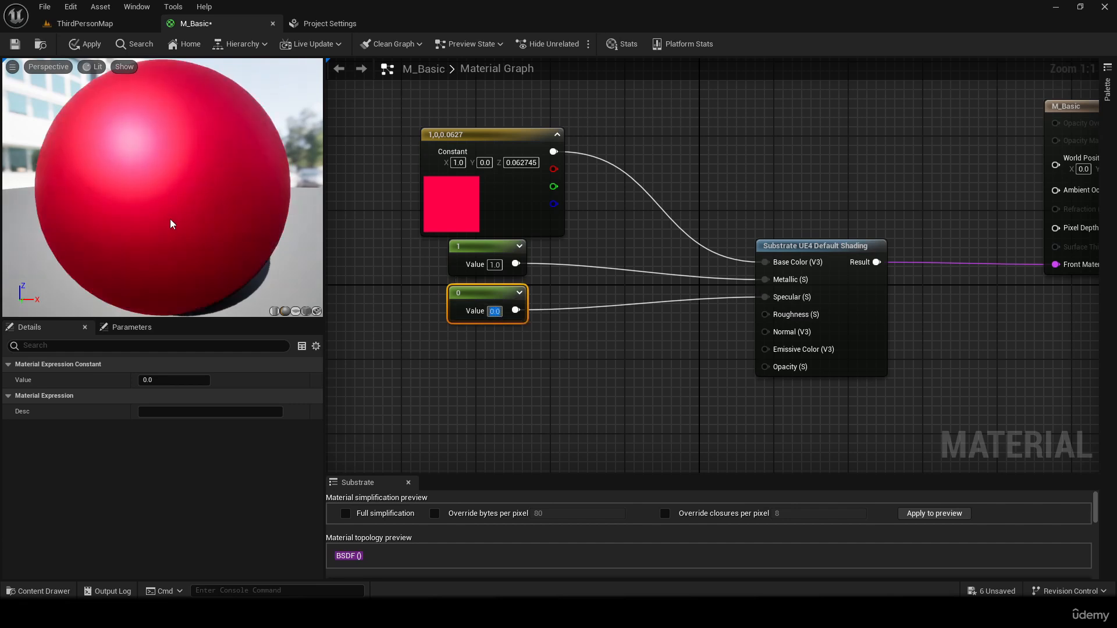
left_click_drag(169, 222, 174, 208)
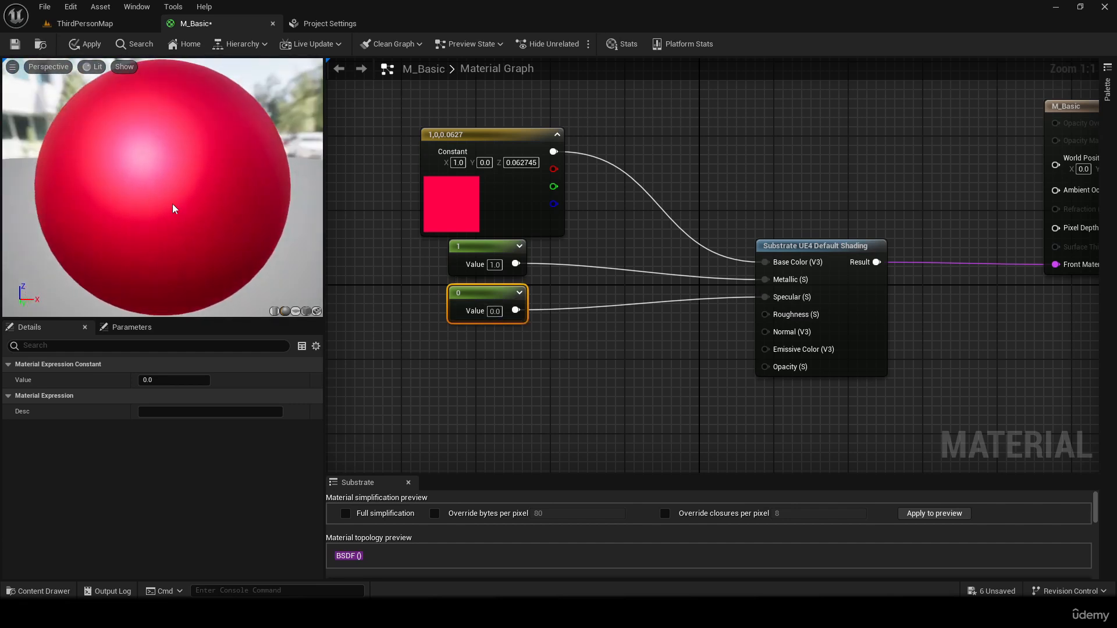
- Set the Constant feeding the Specular input to 1 and inspect the preview sphere from another angle
left_click(488, 312)
type("1")
key("Return")
mouse_move(86, 135)
left_mouse_down()
mouse_move(259, 140)
mouse_move(83, 135)
left_mouse_up()
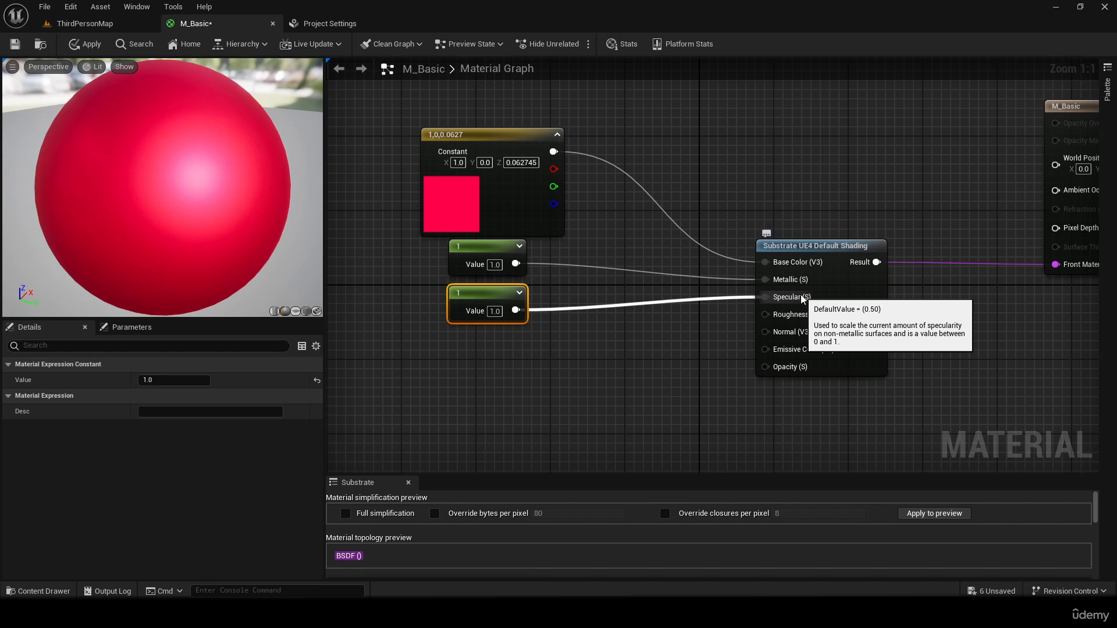
- Set the Constant feeding the Metallic input to 0 and inspect the highlight on the preview sphere
left_click(495, 265)
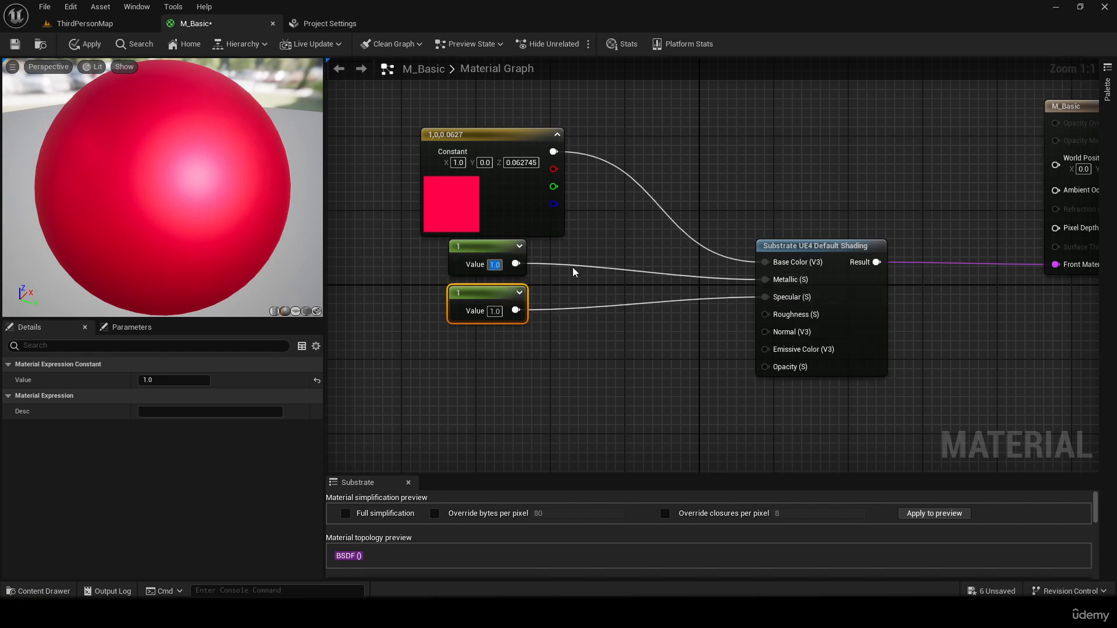
type("0")
key("Return")
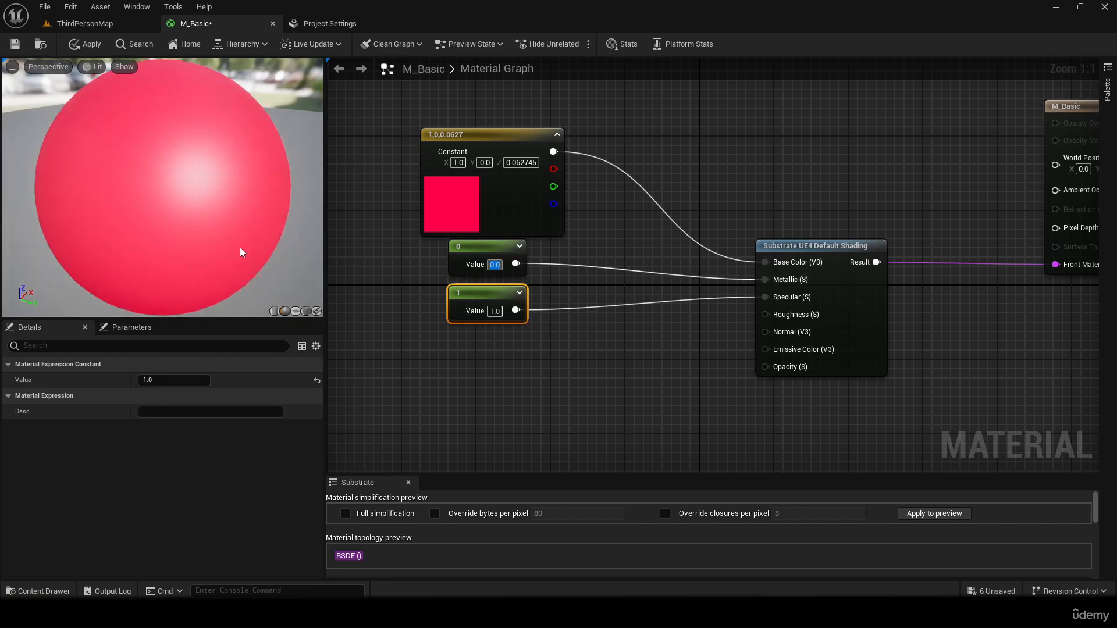
left_click_drag(240, 247, 145, 229)
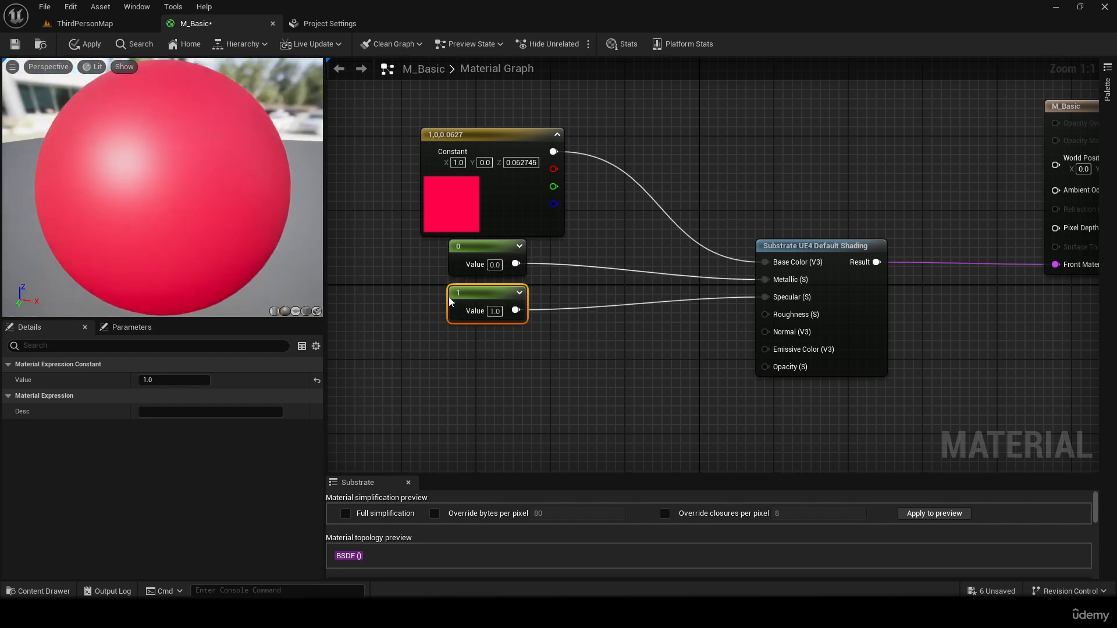
- Set the Constant feeding the Specular input to 0 and examine the preview sphere from several angles
left_click(489, 312)
type("0")
key("Return")
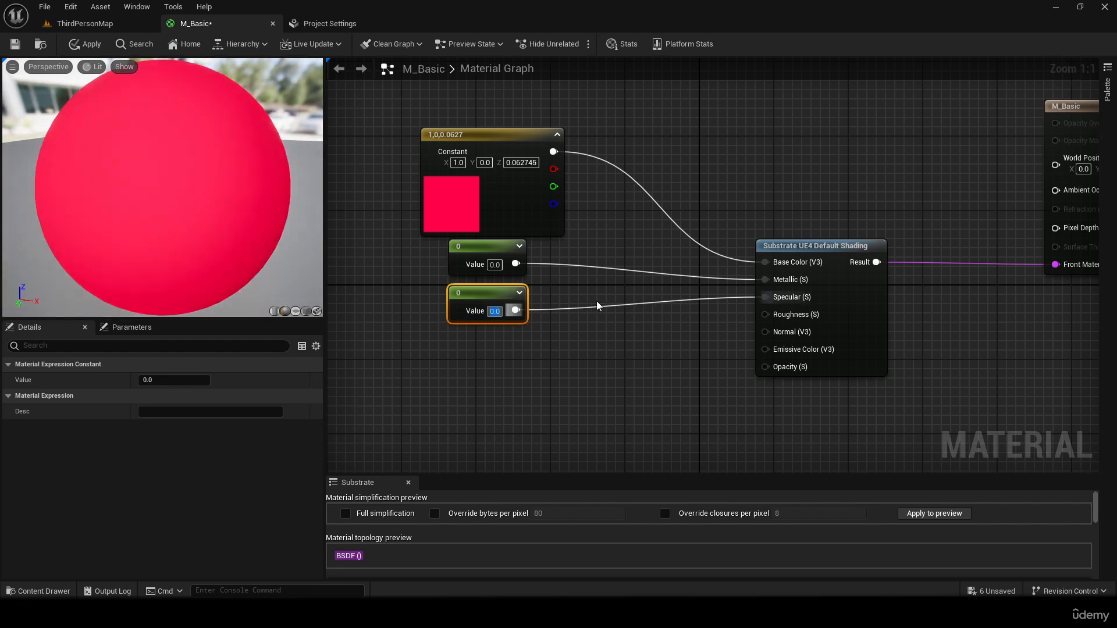
left_click_drag(233, 235, 204, 218)
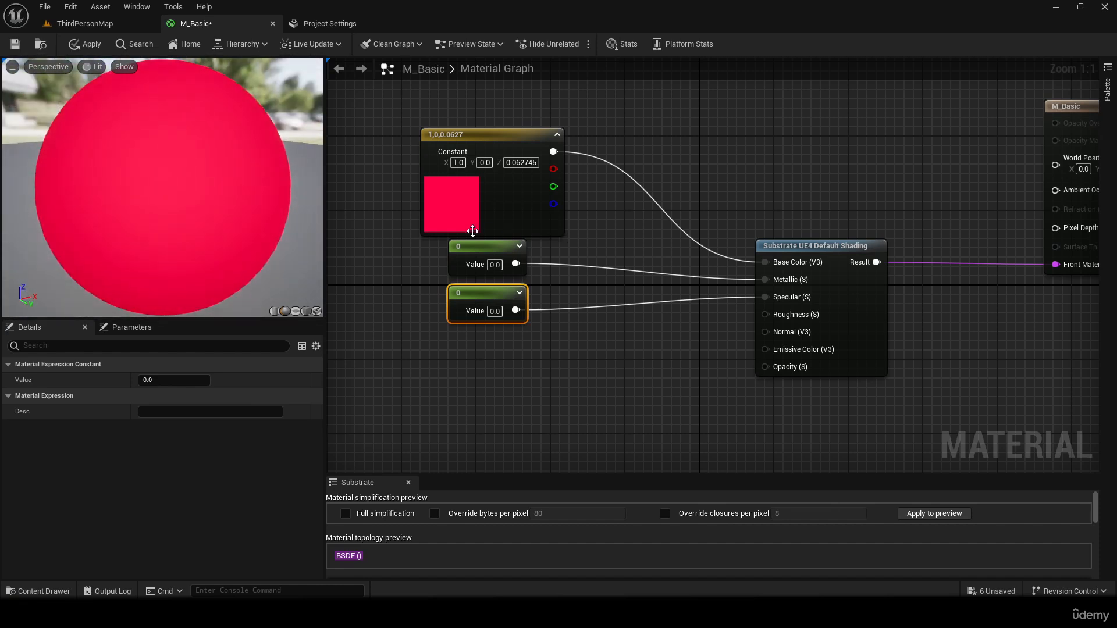
mouse_move(484, 244)
left_mouse_down()
mouse_move(419, 236)
mouse_move(491, 243)
mouse_move(482, 244)
left_mouse_up()
mouse_move(484, 292)
left_mouse_down()
mouse_move(530, 295)
mouse_move(487, 288)
left_mouse_up()
left_click_drag(226, 212, 128, 215)
- Set the Constant feeding the Metallic input to 1
left_click(495, 265)
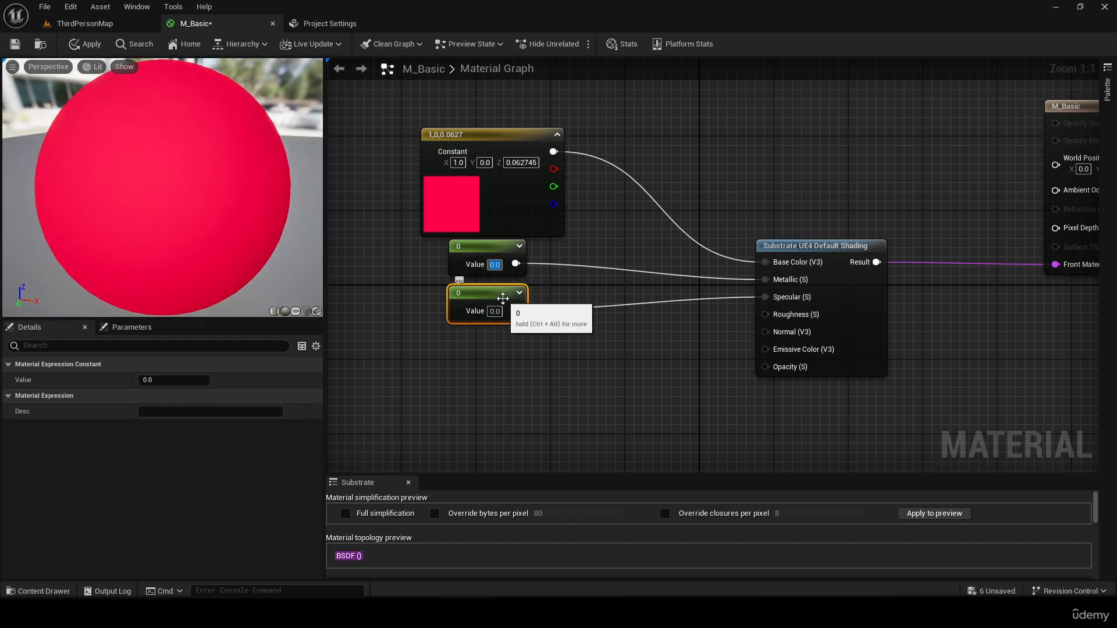
type("1")
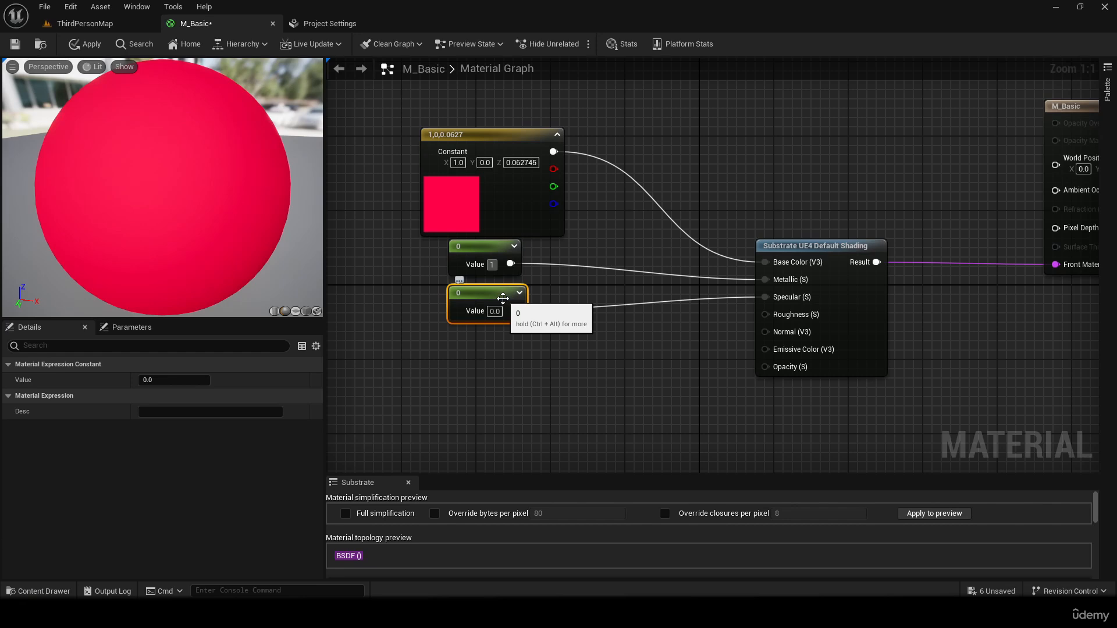
key("Return")
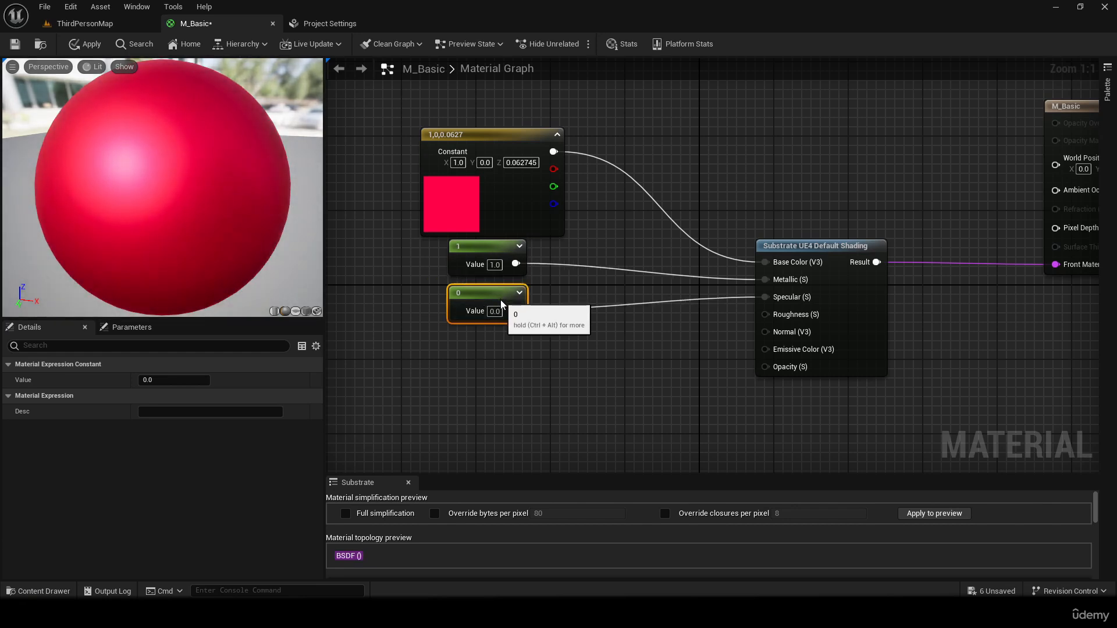
left_click(489, 256)
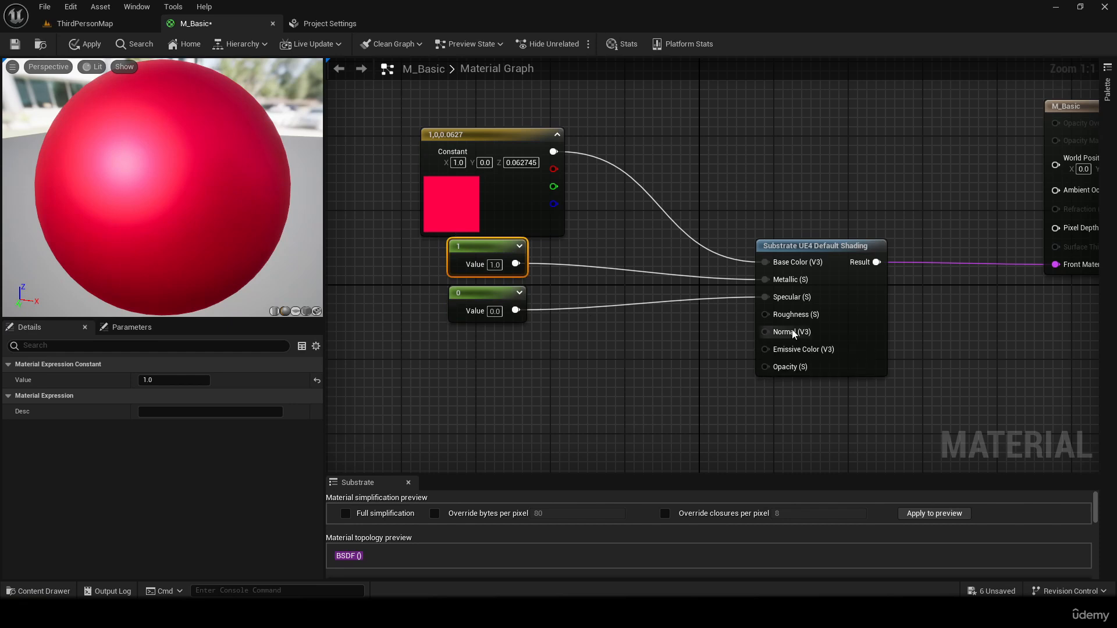
- Add a third single-value Constant, connect it to the shading node's Roughness input, and align it directly below the Specular Constant
mouse_move(785, 317)
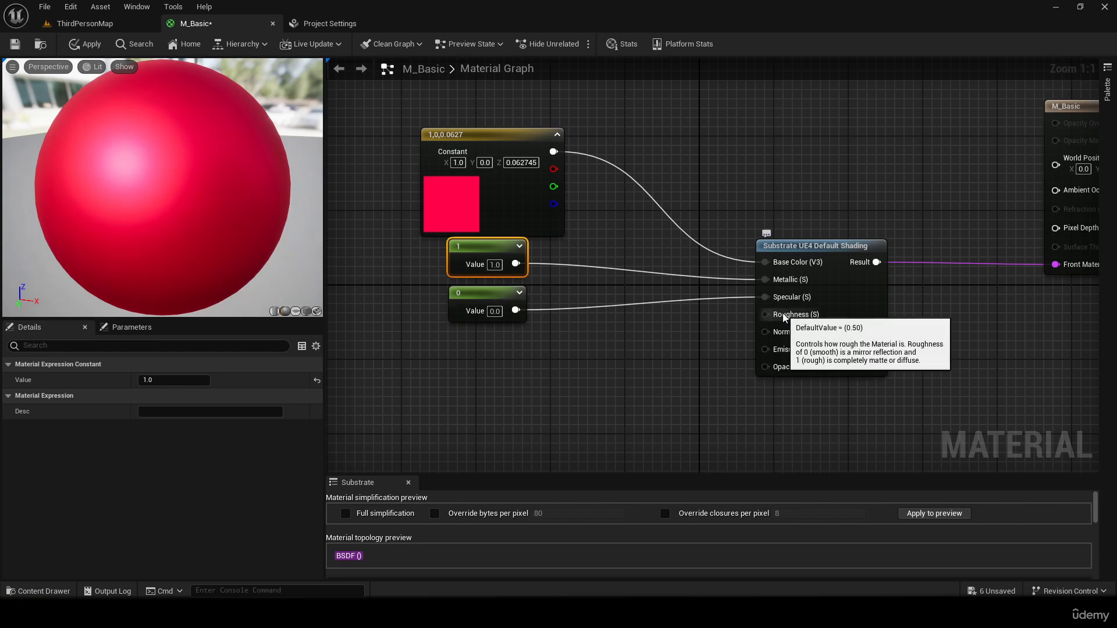
left_click(467, 353)
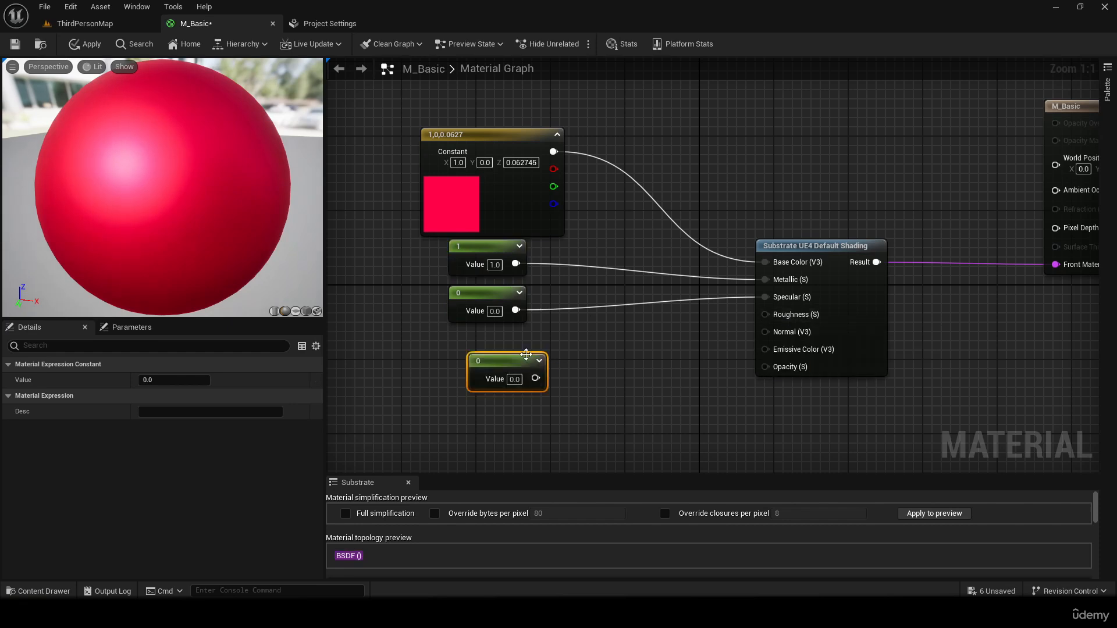
left_click(506, 352)
left_click_drag(509, 357, 821, 318)
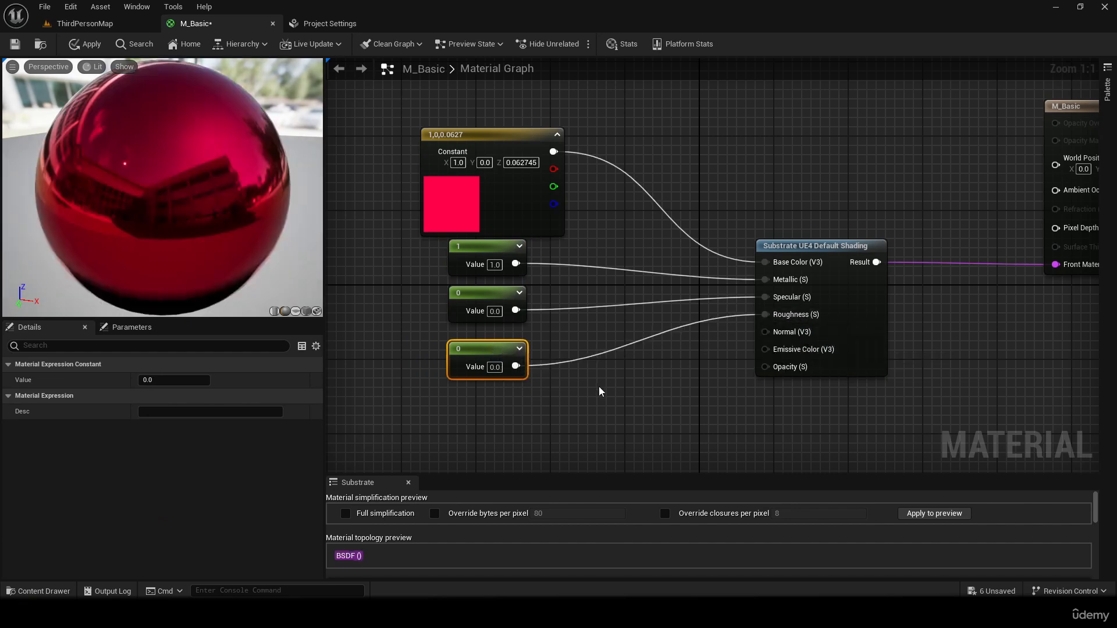
mouse_move(486, 352)
left_mouse_down()
mouse_move(504, 353)
mouse_move(488, 337)
left_mouse_up()
left_click_drag(158, 184, 263, 222)
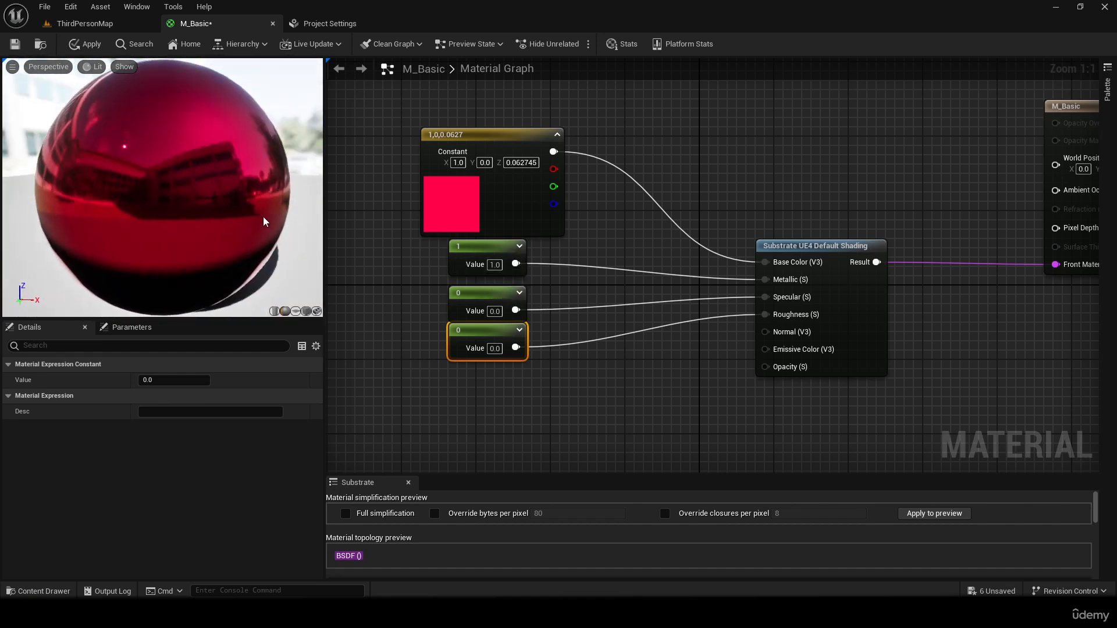
left_click_drag(505, 334, 505, 343)
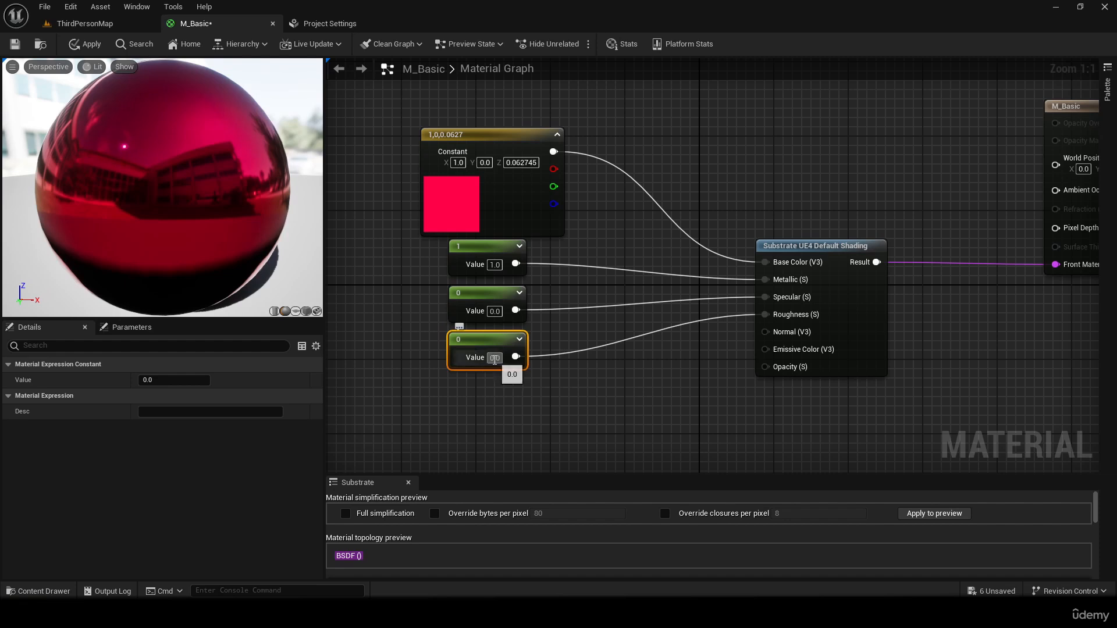
- Set the Metallic Constant to 0 with Roughness still at 0 and inspect the preview sphere
left_click(494, 264)
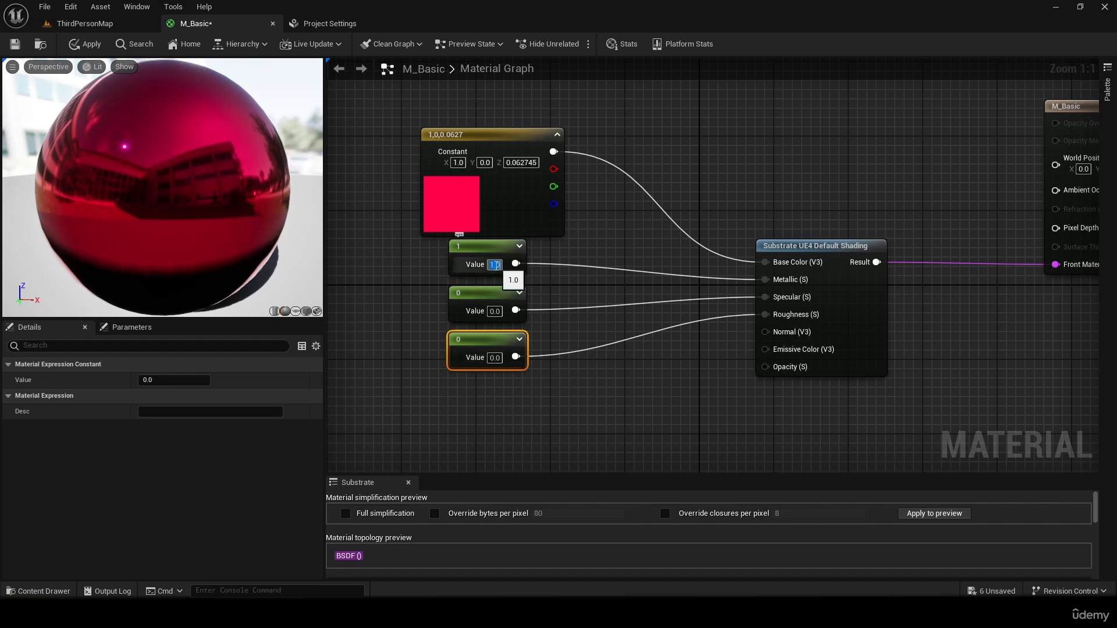
type("0")
key("Return")
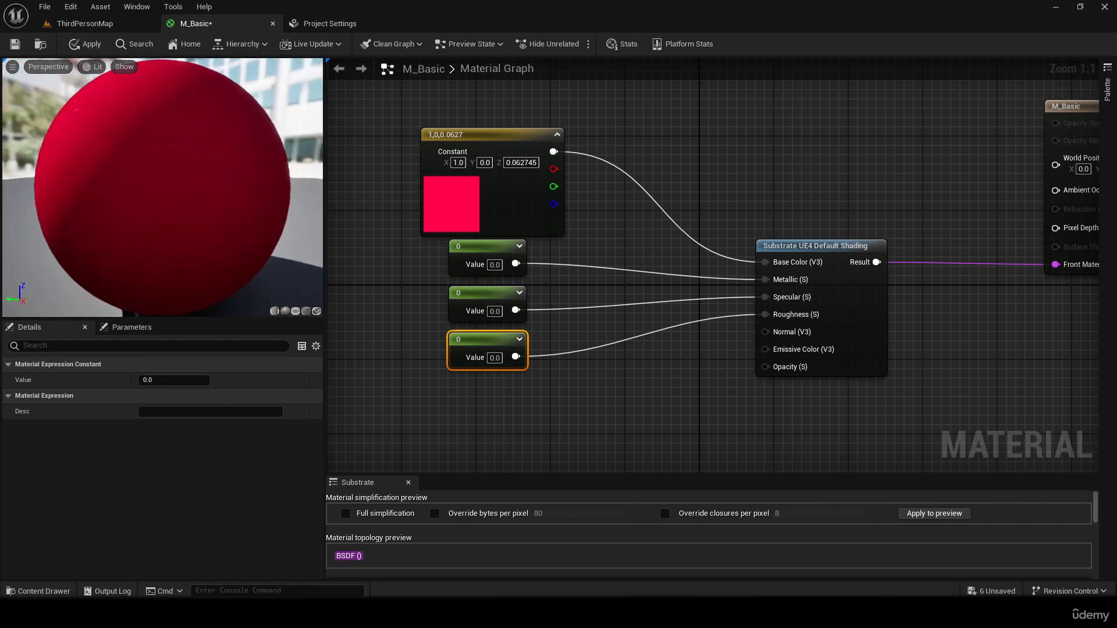
left_click_drag(163, 188, 192, 187)
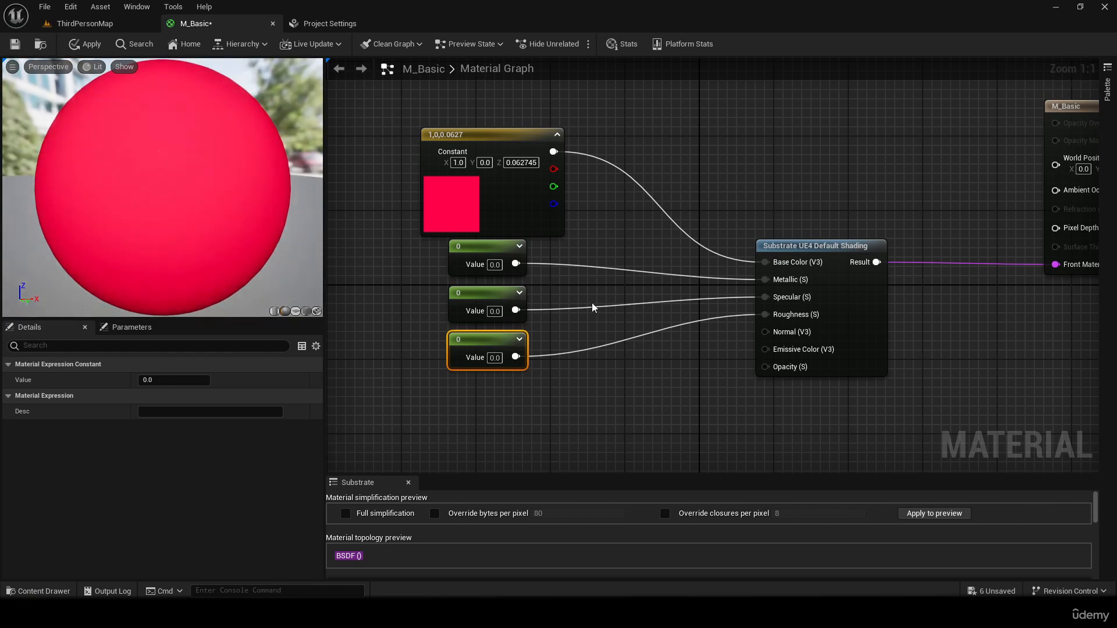
- Set the Specular Constant to 1 and inspect the reflections on the non-metallic preview sphere
left_click(490, 312)
type("1")
key("Return")
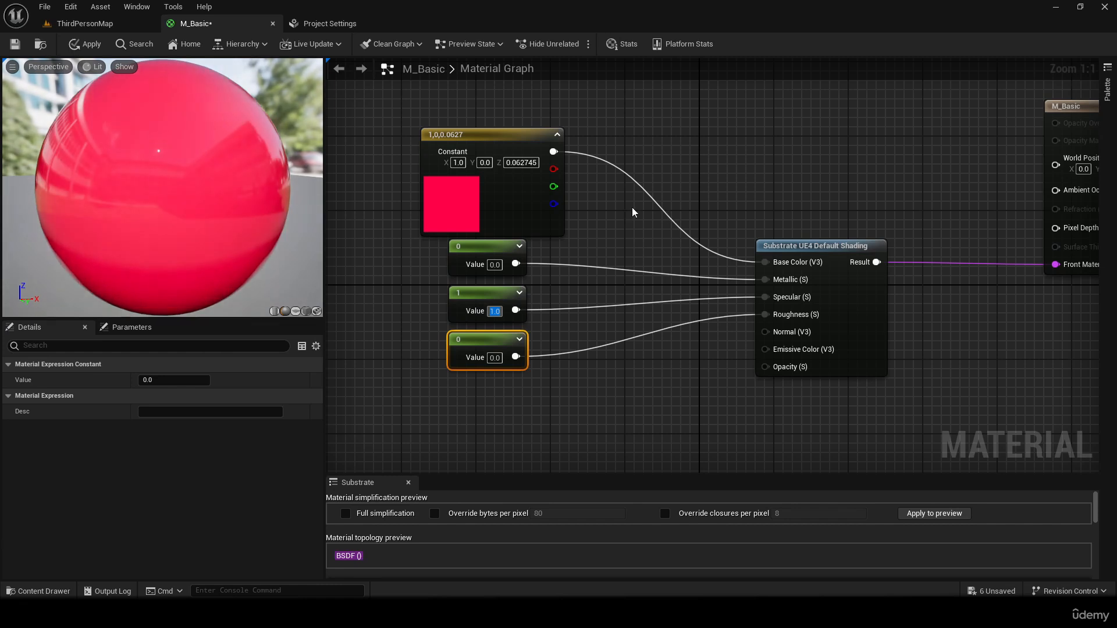
left_click_drag(221, 192, 3, 197)
- Set the Metallic Constant to 1 and inspect the reflections around the preview sphere
left_click(495, 265)
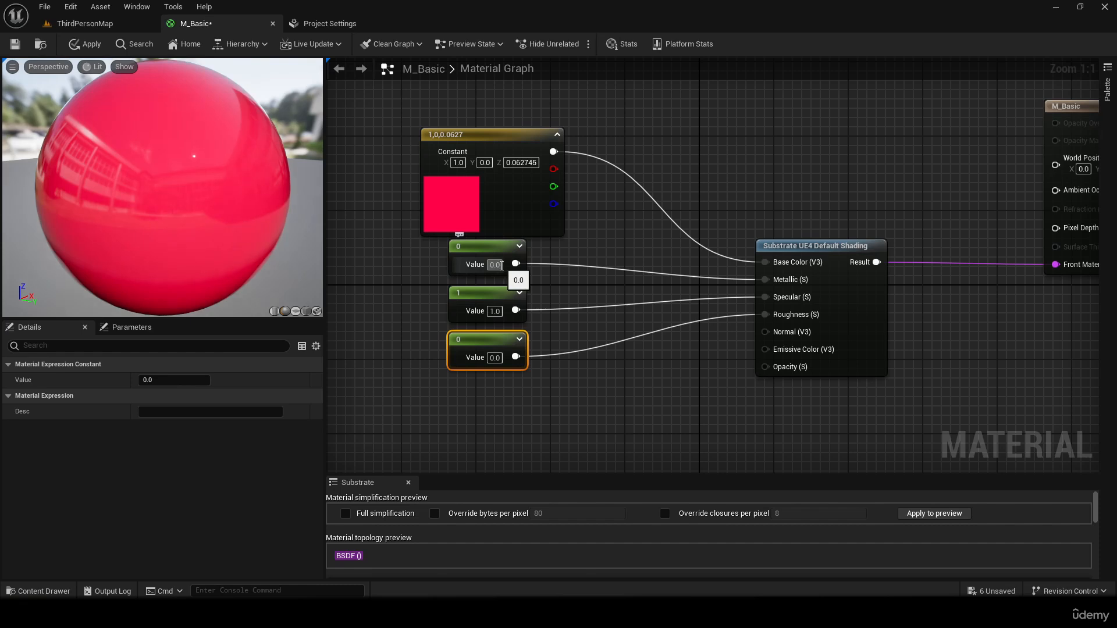
type("1")
key("Return")
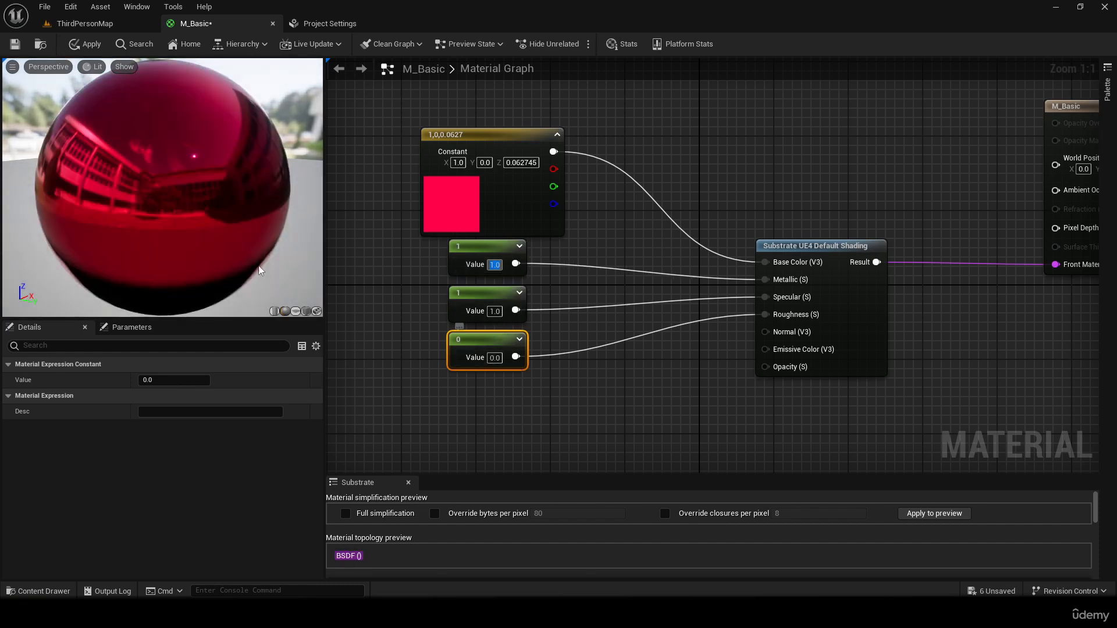
left_click_drag(260, 271, 85, 271)
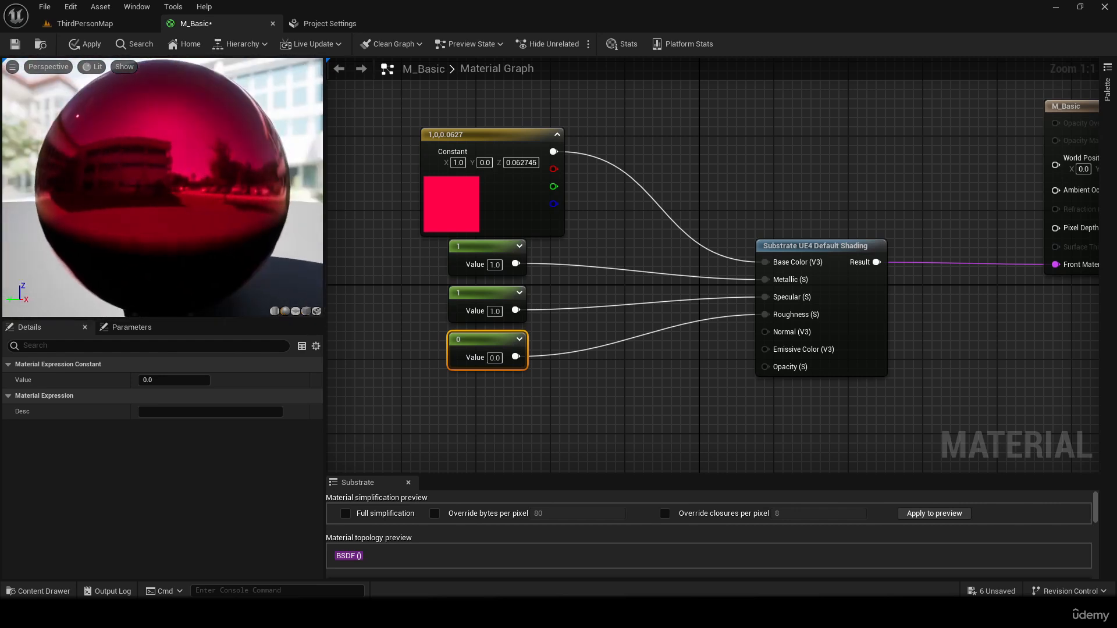
- Set the Constant feeding the Specular input to 0
left_click(496, 312)
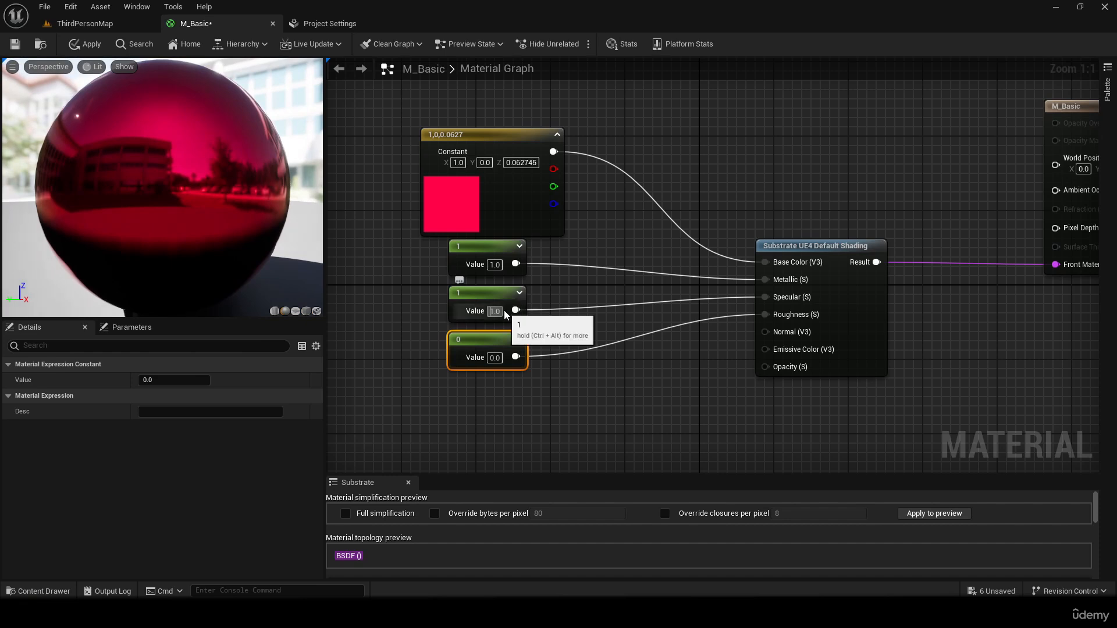
type("0")
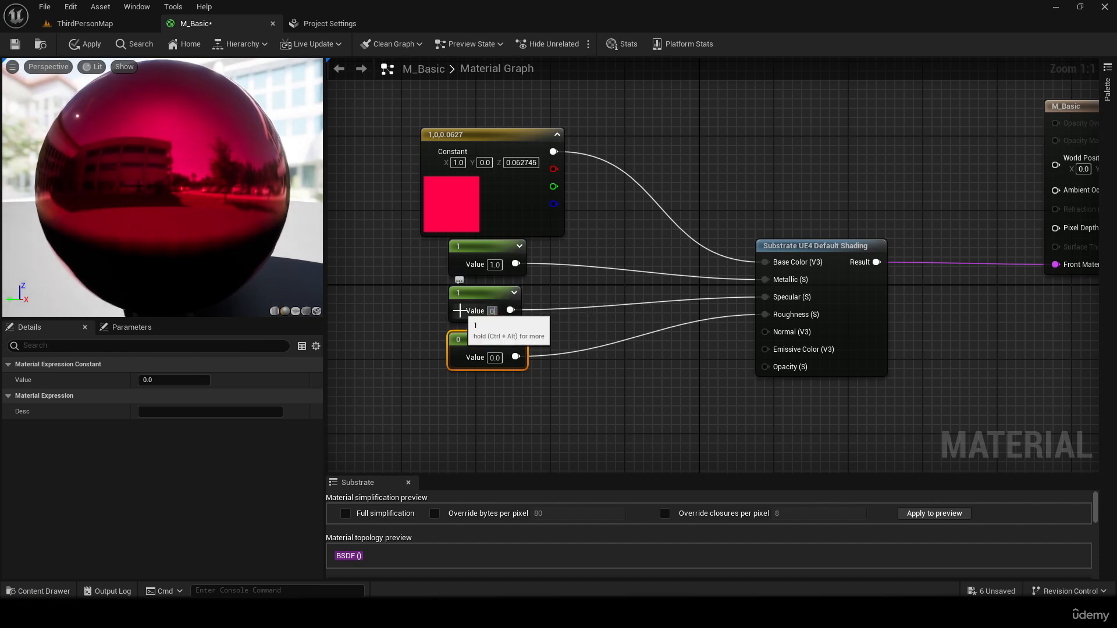
key("Return")
- Set the Constant feeding the Roughness input to 1 and inspect the preview sphere from several angles
left_click(459, 341)
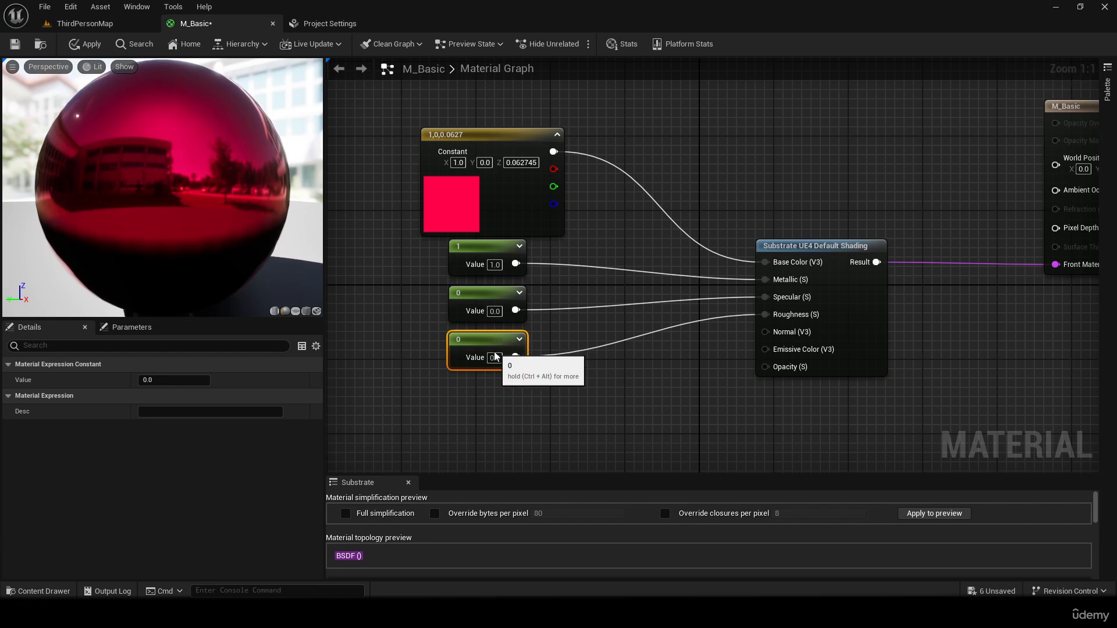
left_click(495, 358)
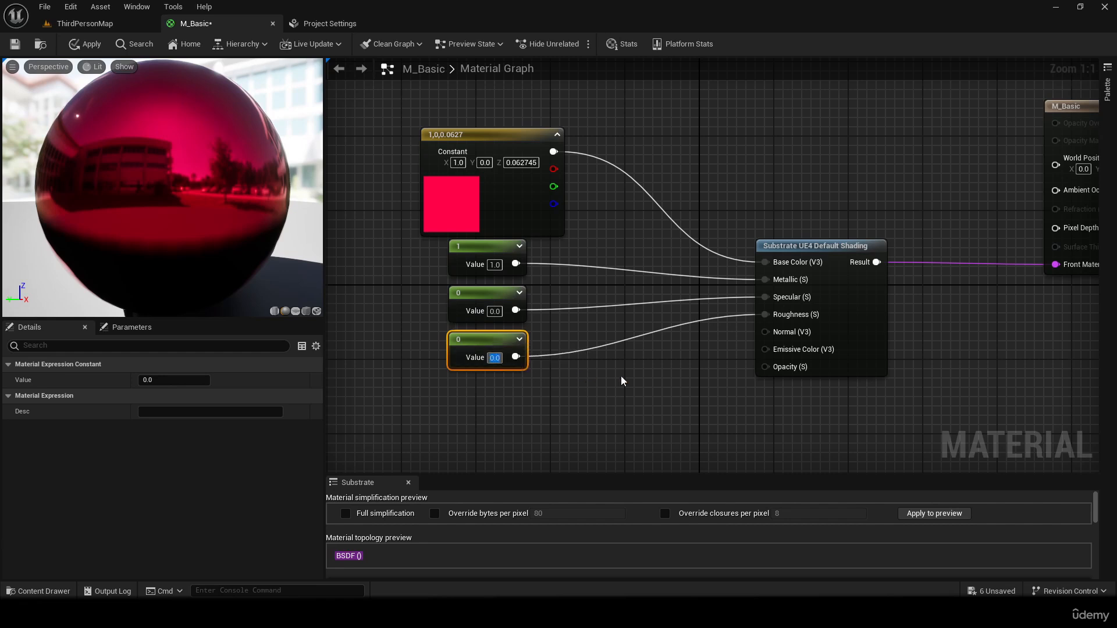
type("1")
key("Return")
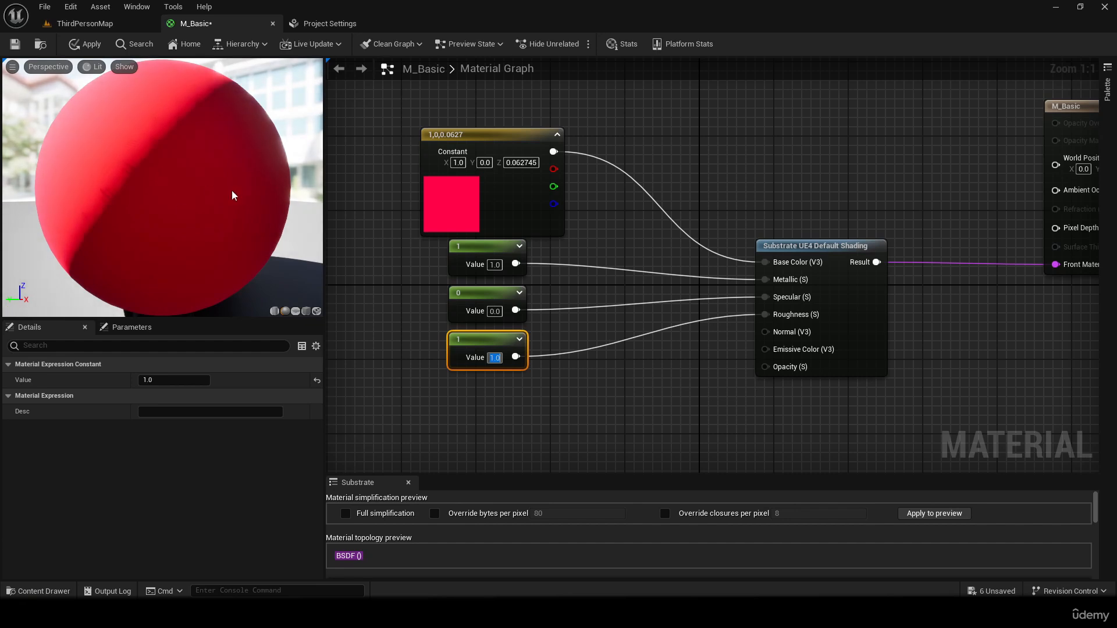
left_click_drag(163, 161, 35, 163)
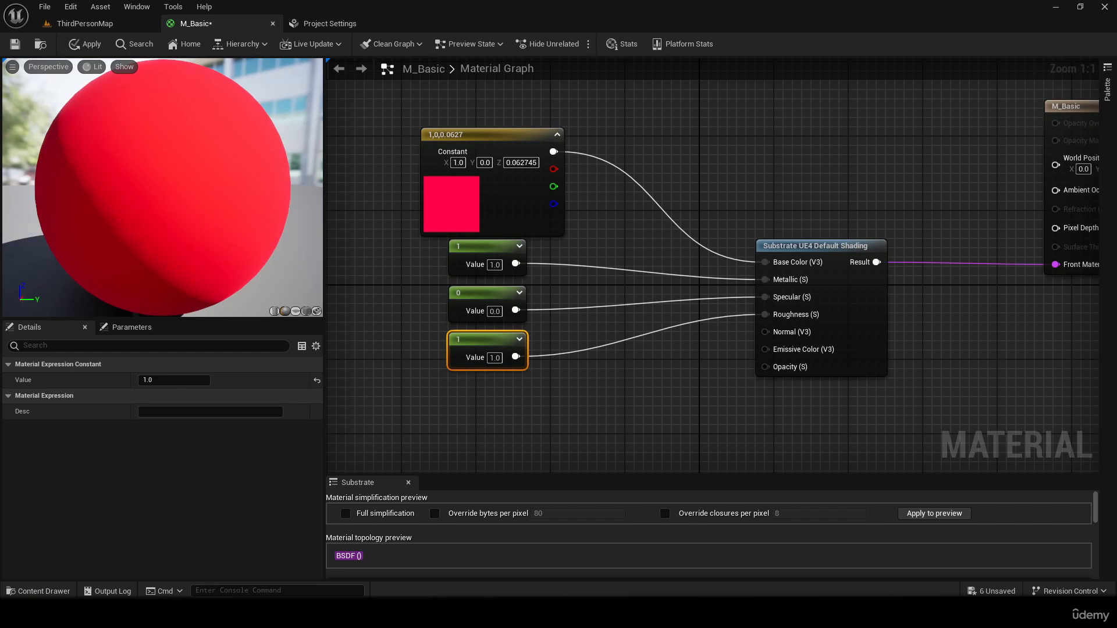
left_click_drag(145, 175, 192, 175)
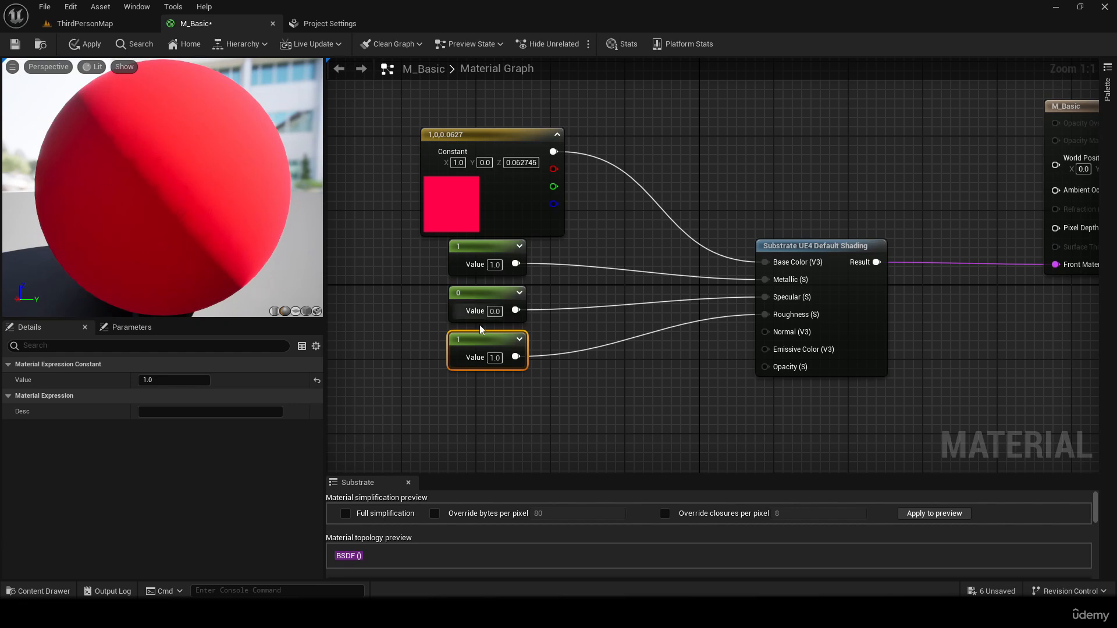
- Set the Constant feeding the Roughness input to 0.7 and inspect the preview sphere
left_click(495, 358)
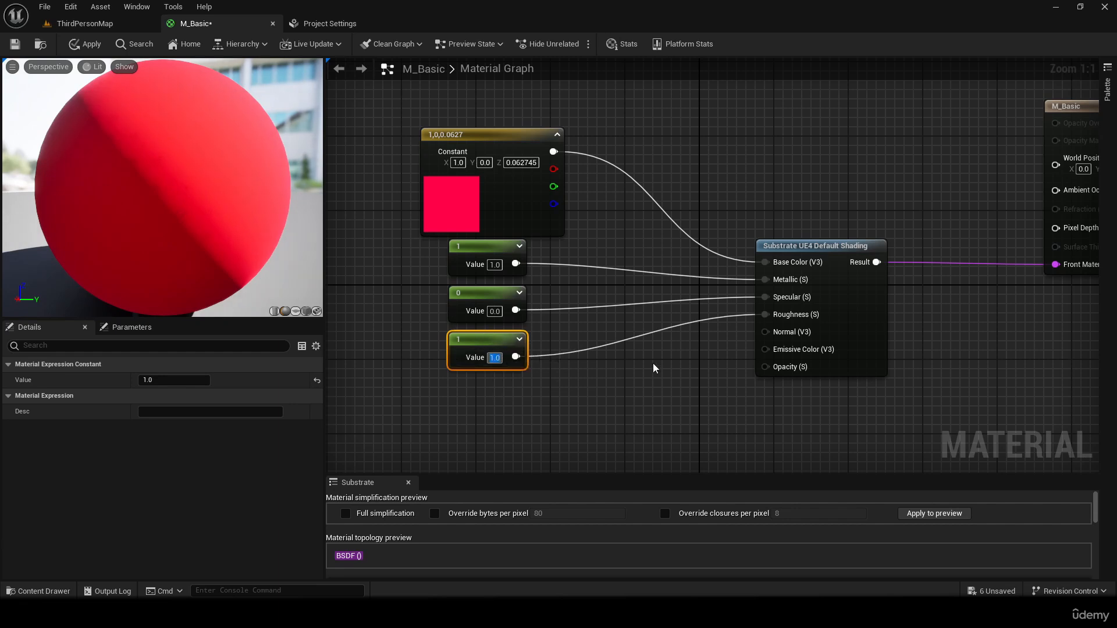
left_click_drag(262, 279, 87, 279)
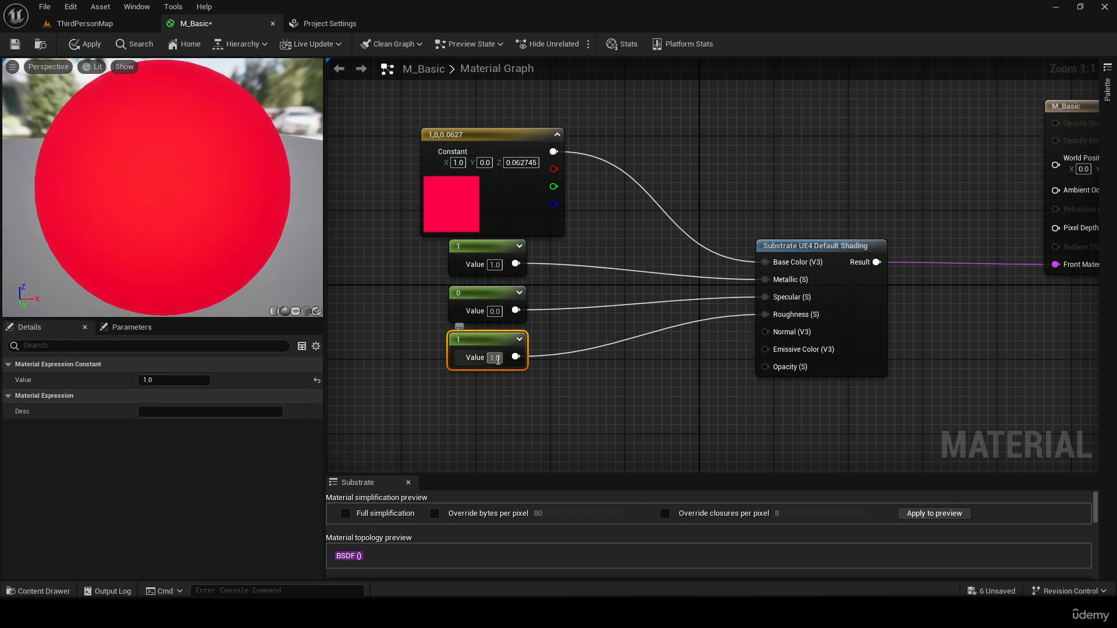
double_click(494, 358)
key("BackSpace")
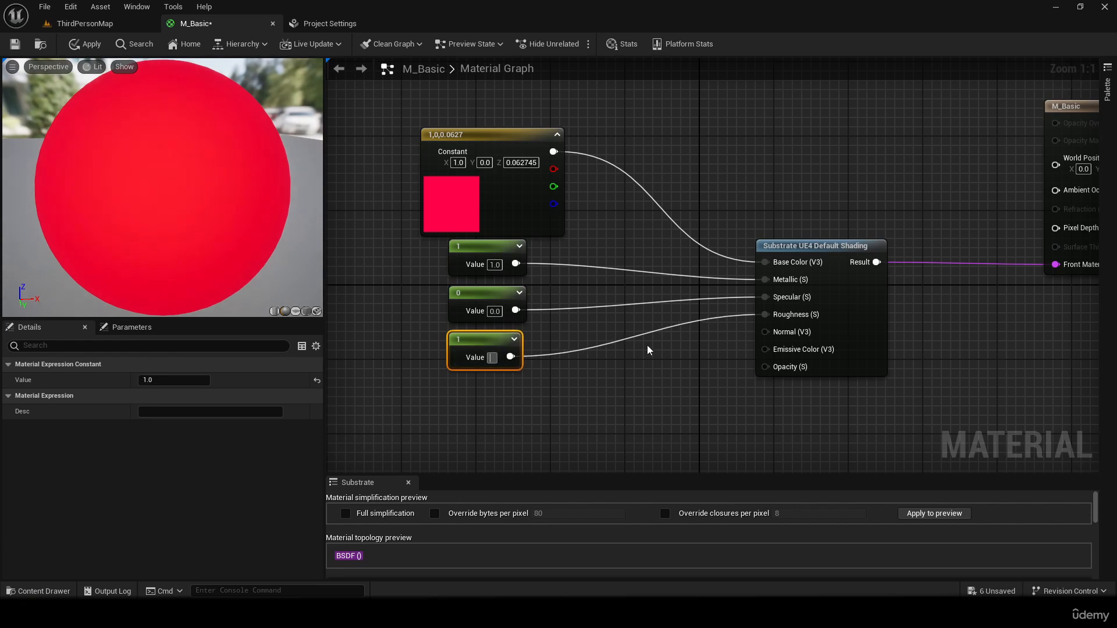
type("0.7")
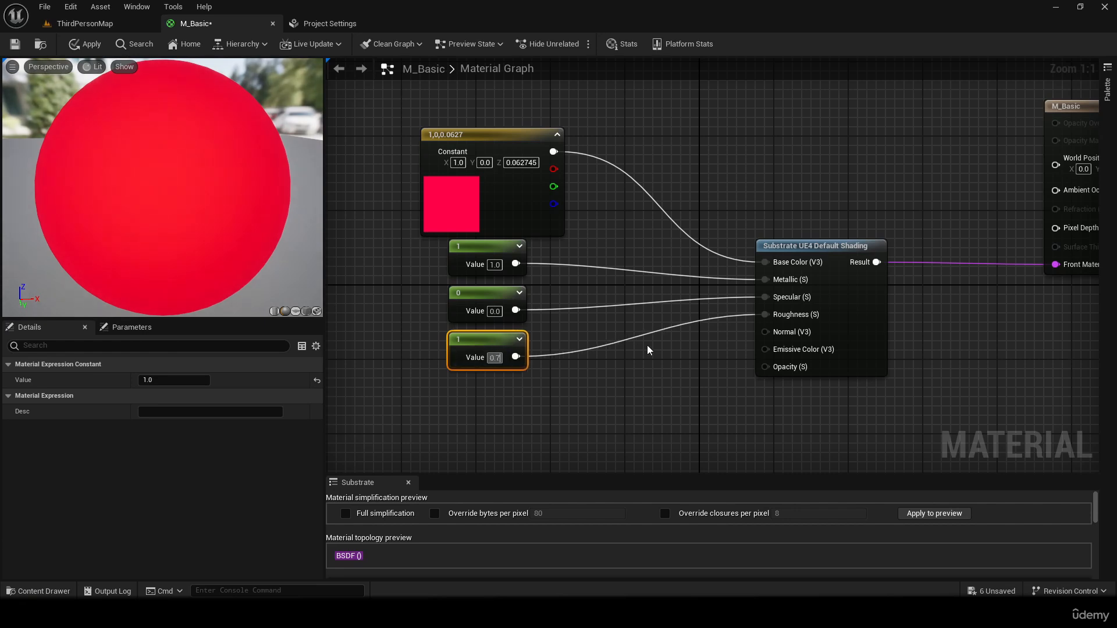
key("Return")
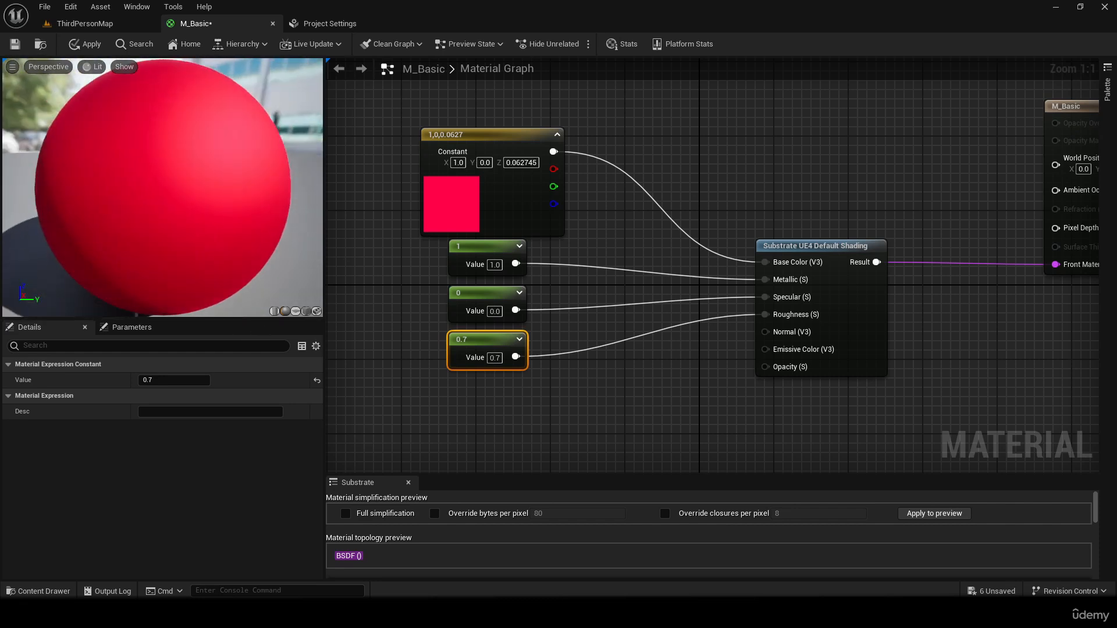
- Try Roughness Constant values of 0.8 and 0.4, comparing the highlights on the preview sphere
left_click_drag(489, 358, 621, 395)
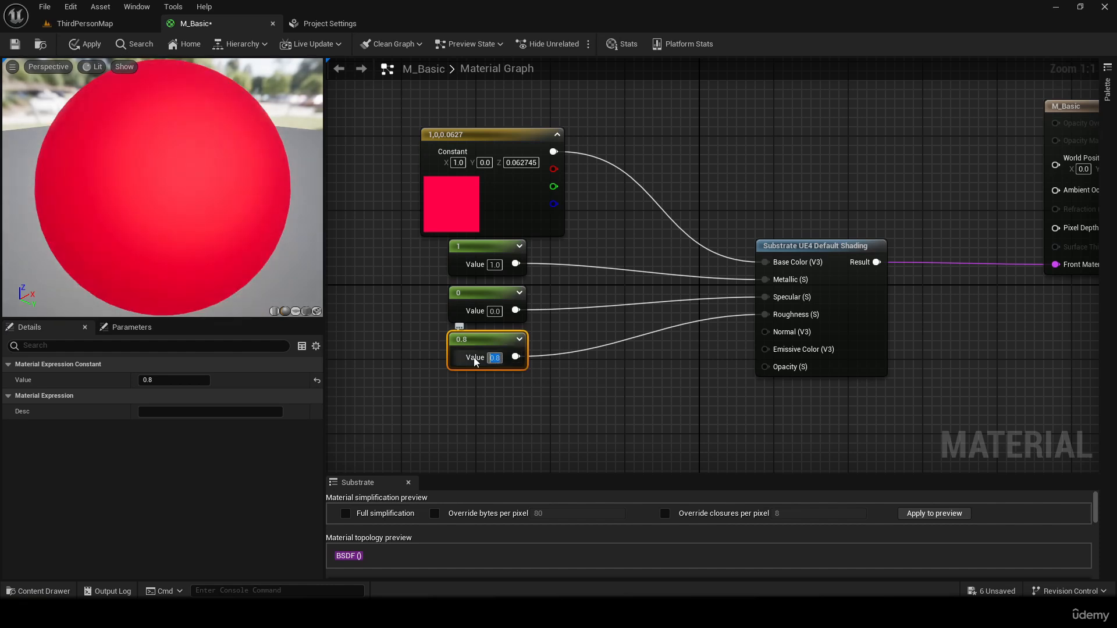
left_click_drag(504, 363, 620, 395)
type("20.0")
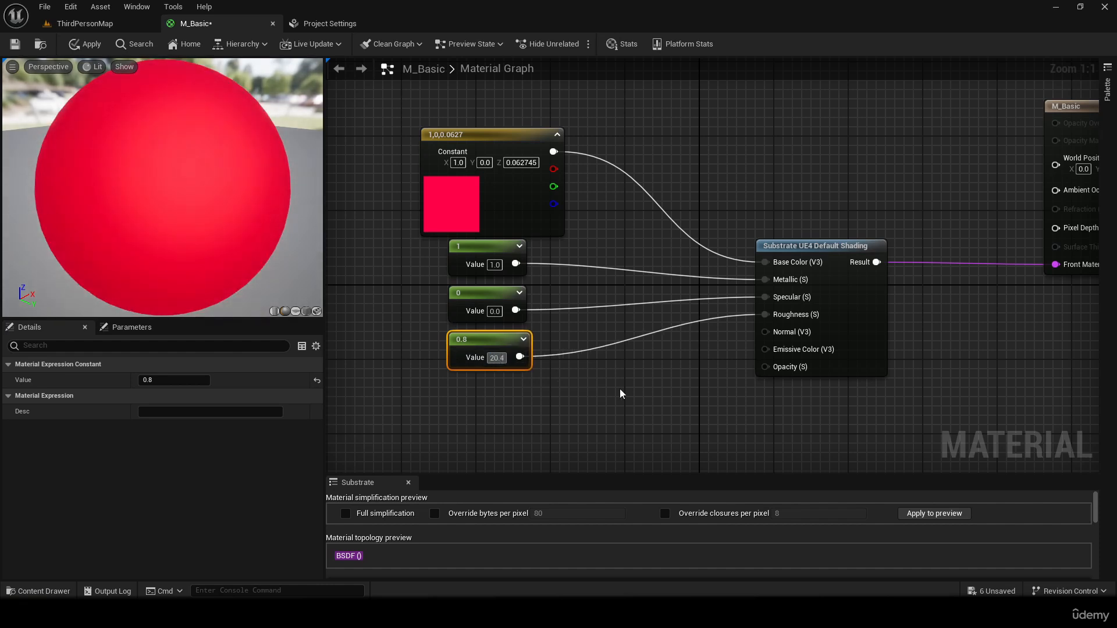
key("BackSpace")
key("BackSpace")
key("BackSpace")
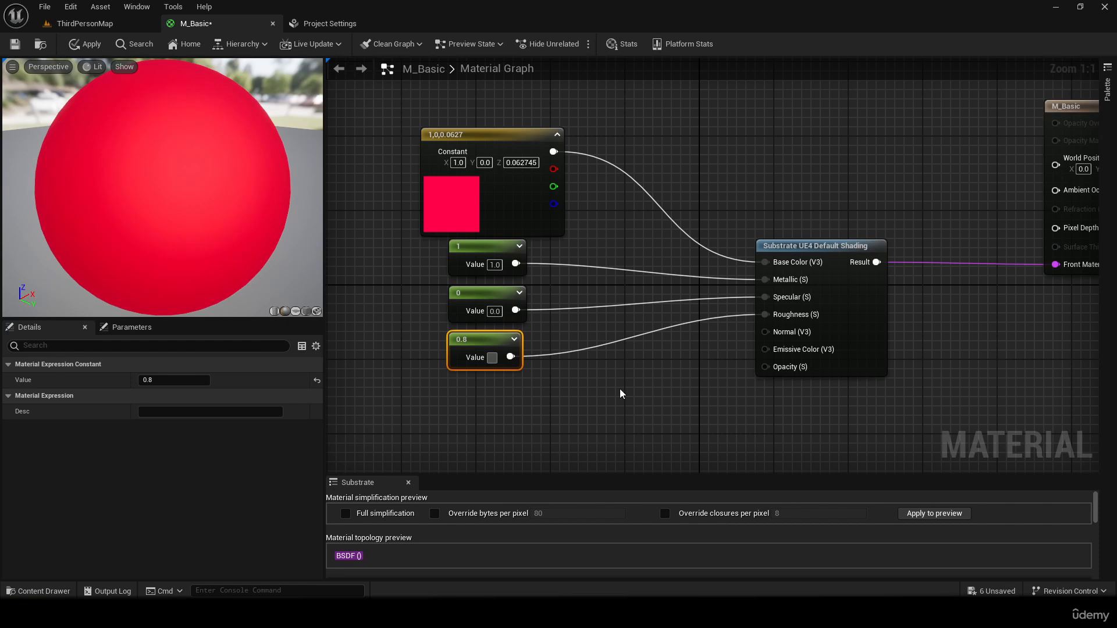
type("0.4")
key("Return")
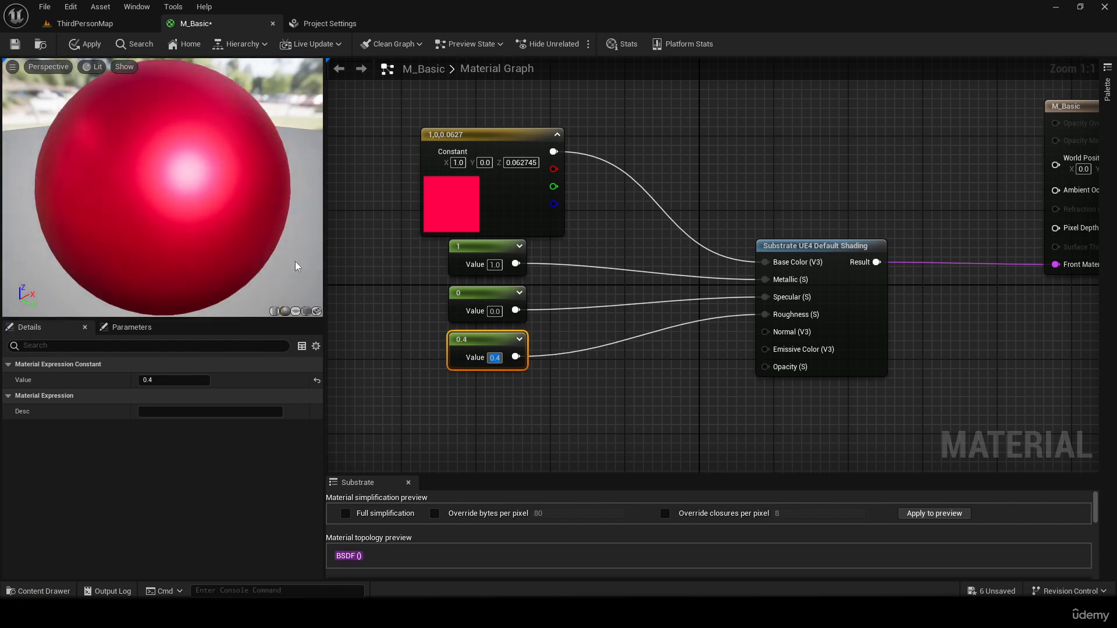
- Set the Roughness Constant to 0.2 and inspect the reflections around the preview sphere
type("0.2")
key("Return")
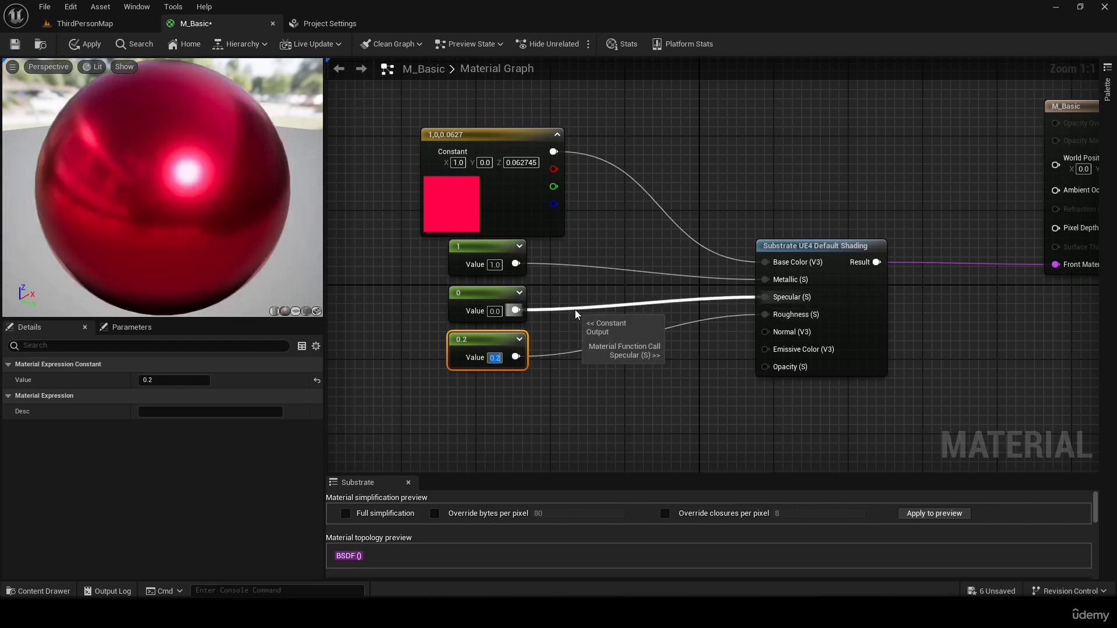
left_click_drag(180, 207, 169, 180)
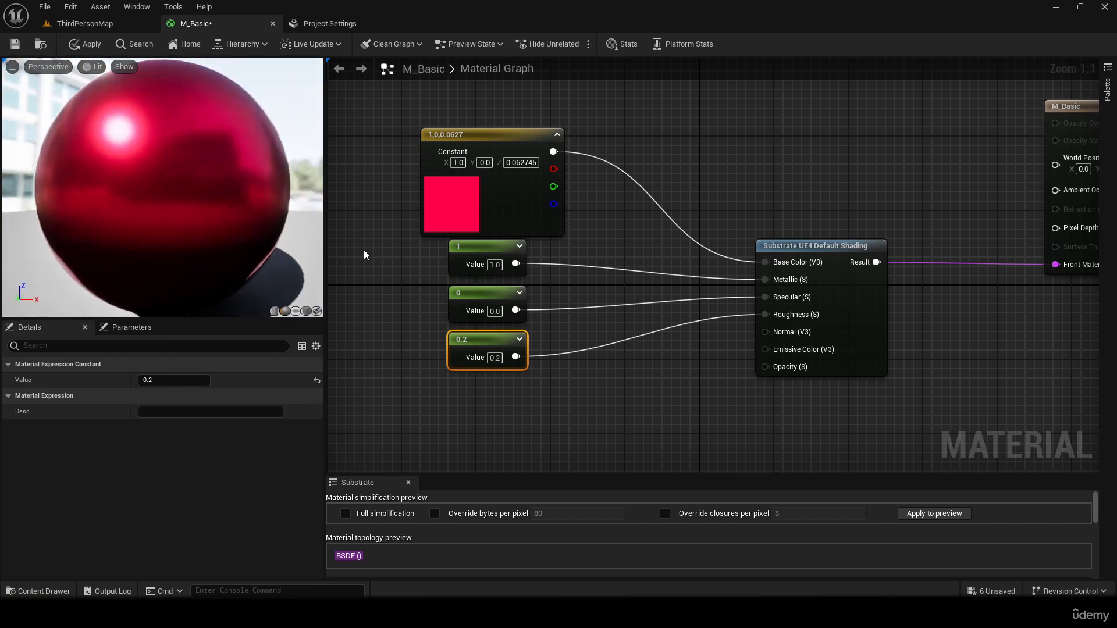
- Move the Specular and Roughness Constants up so they stack closely beneath the Metallic Constant
left_click(721, 380)
right_click_drag(695, 374, 668, 311)
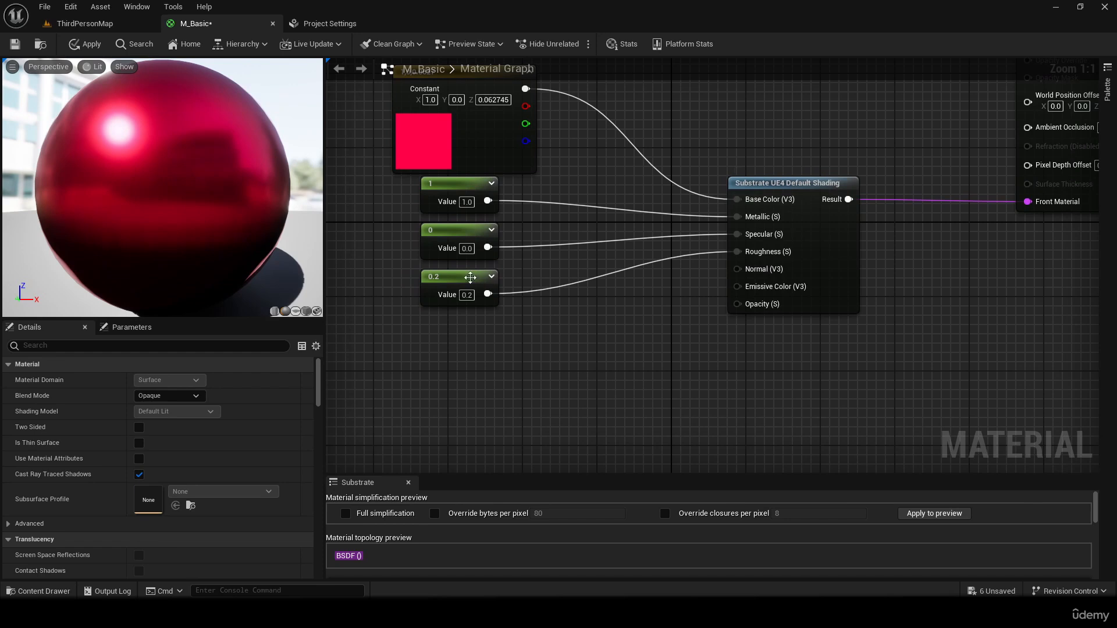
left_click_drag(471, 278, 464, 223)
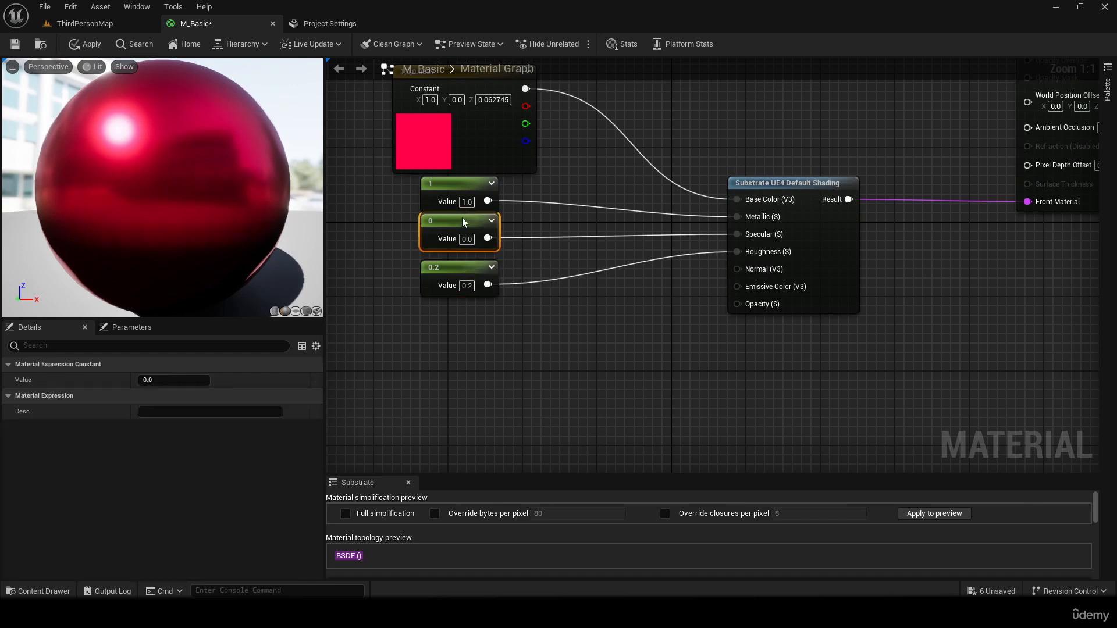
left_click_drag(465, 268, 464, 258)
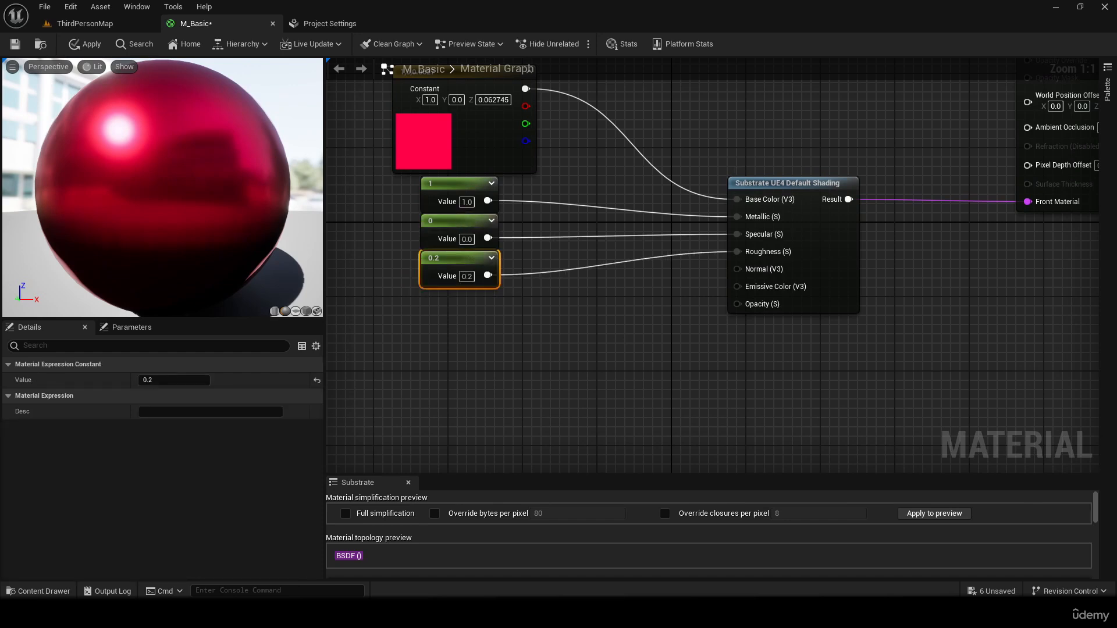
right_click_drag(495, 331, 546, 388)
left_click_drag(139, 192, 257, 192)
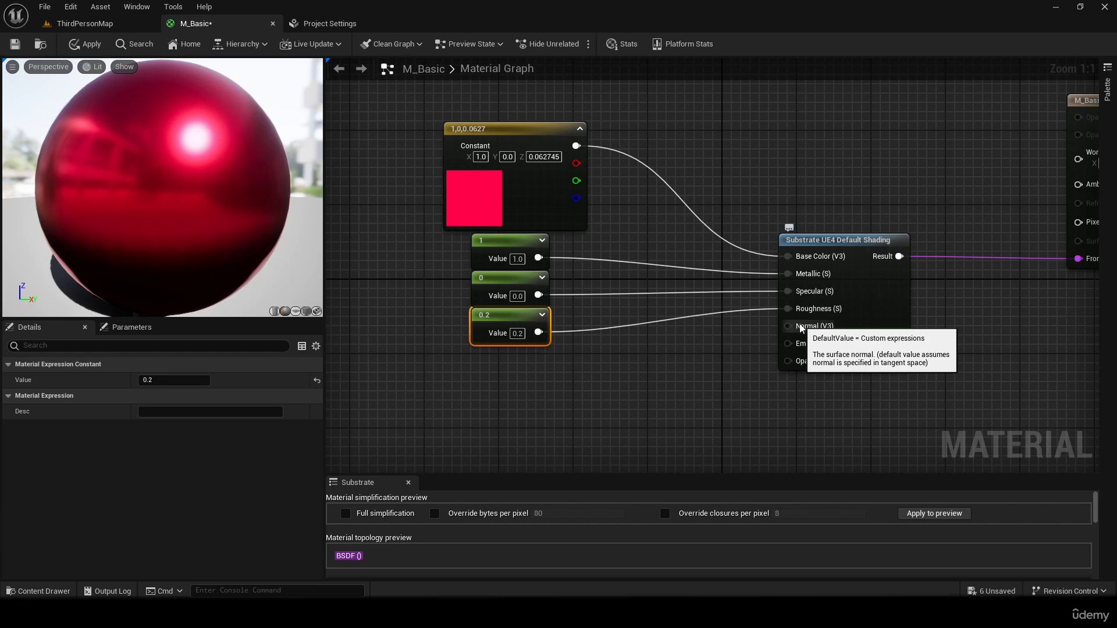
- Browse the StarterContent Materials folder and open the M_CobbleStone_Rough material
left_click(806, 177)
mouse_move(805, 176)
right_mouse_down()
mouse_move(666, 168)
mouse_move(750, 158)
mouse_move(786, 183)
right_mouse_up()
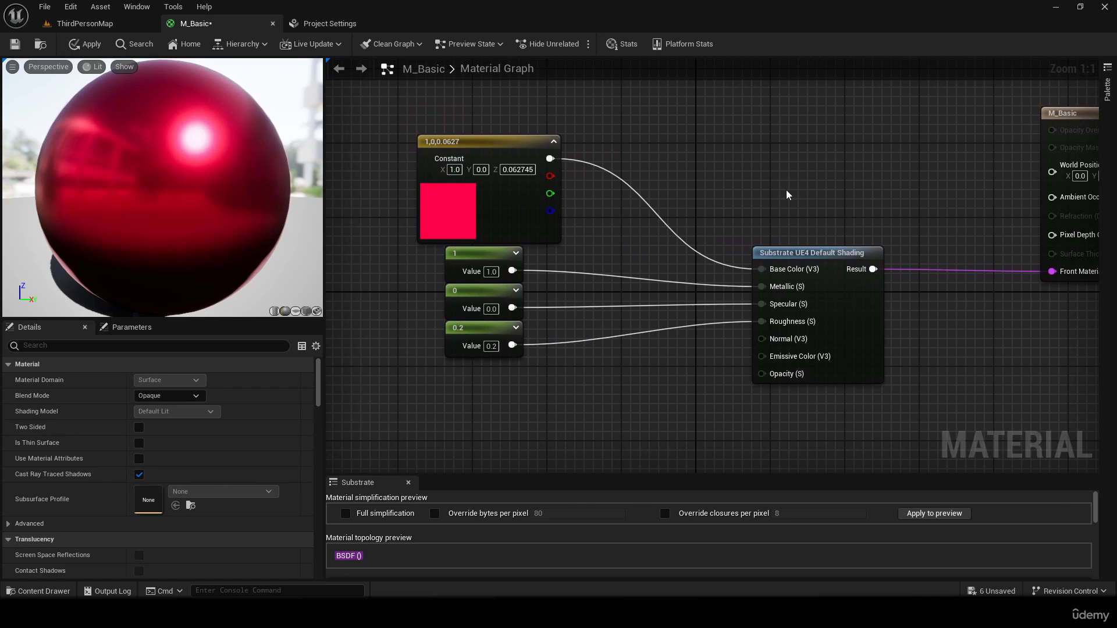
key("ctrl+space")
left_click(297, 393)
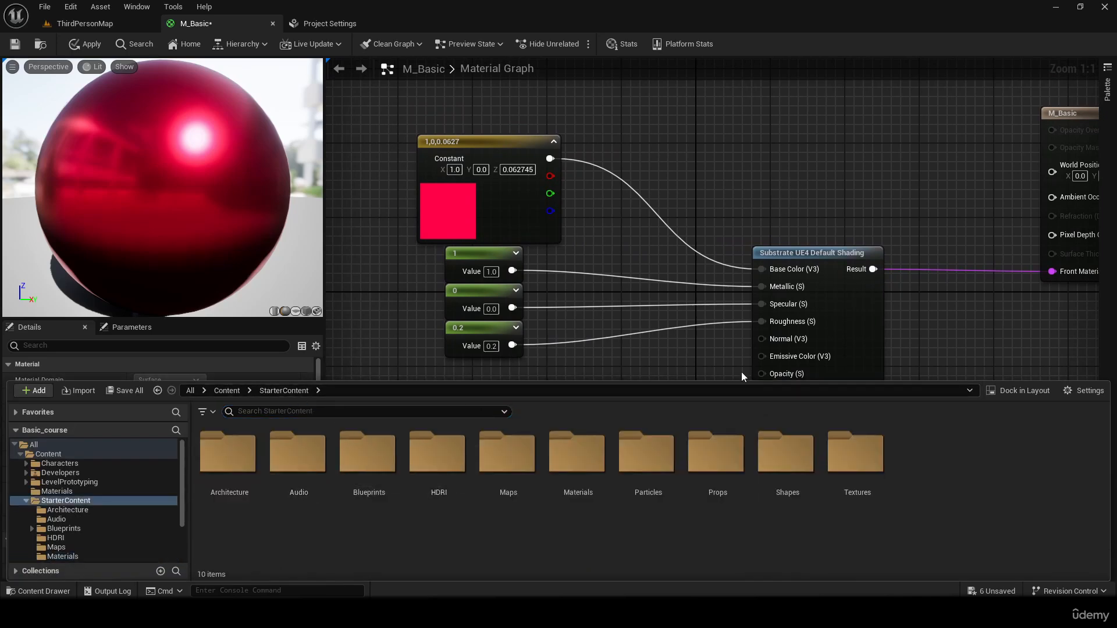
double_click(592, 485)
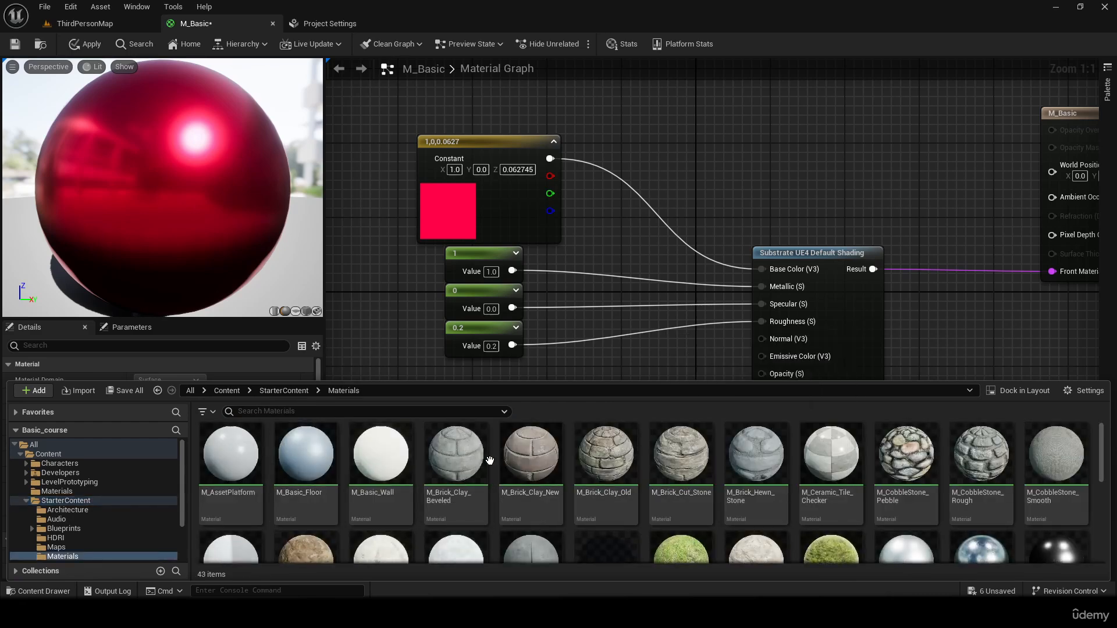
scroll(490, 461, "down", 3)
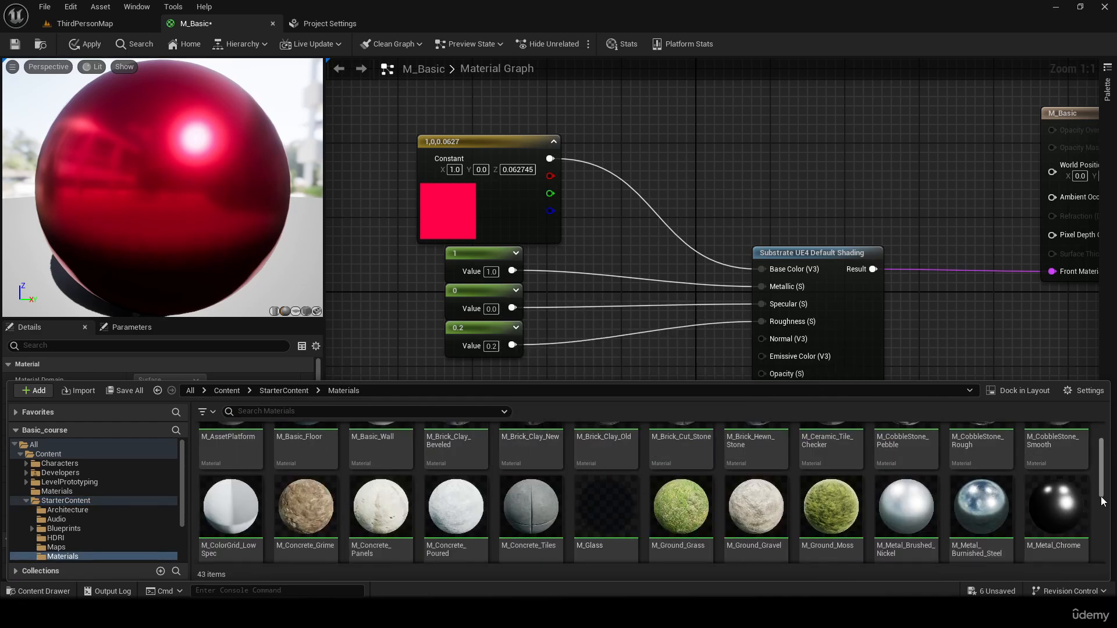
left_click_drag(1101, 497, 1104, 474)
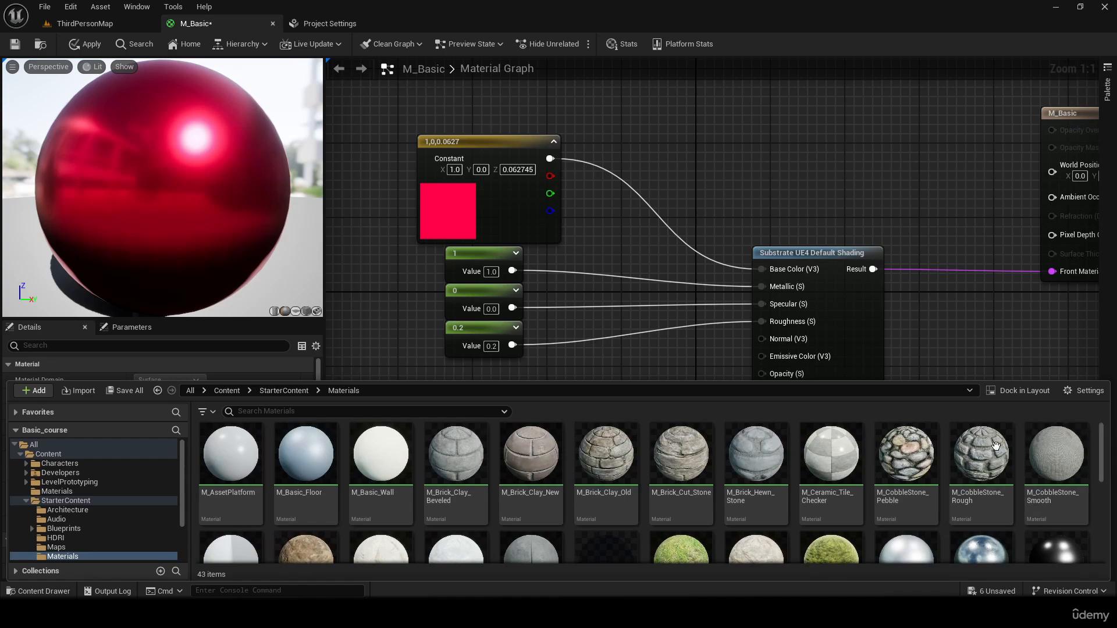
left_click(995, 466)
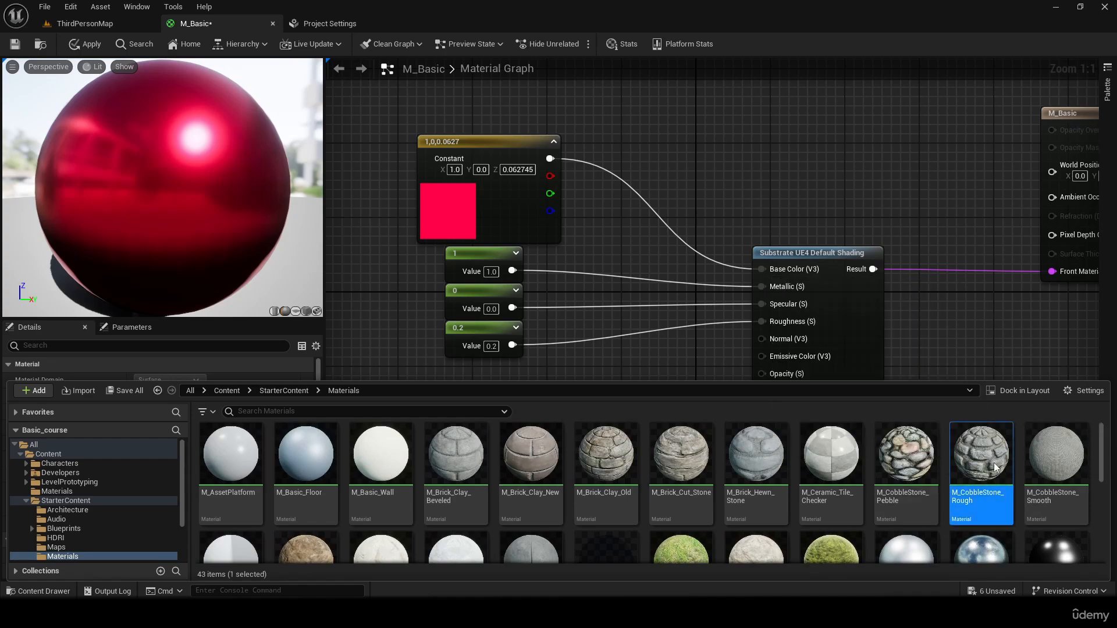
double_click(995, 466)
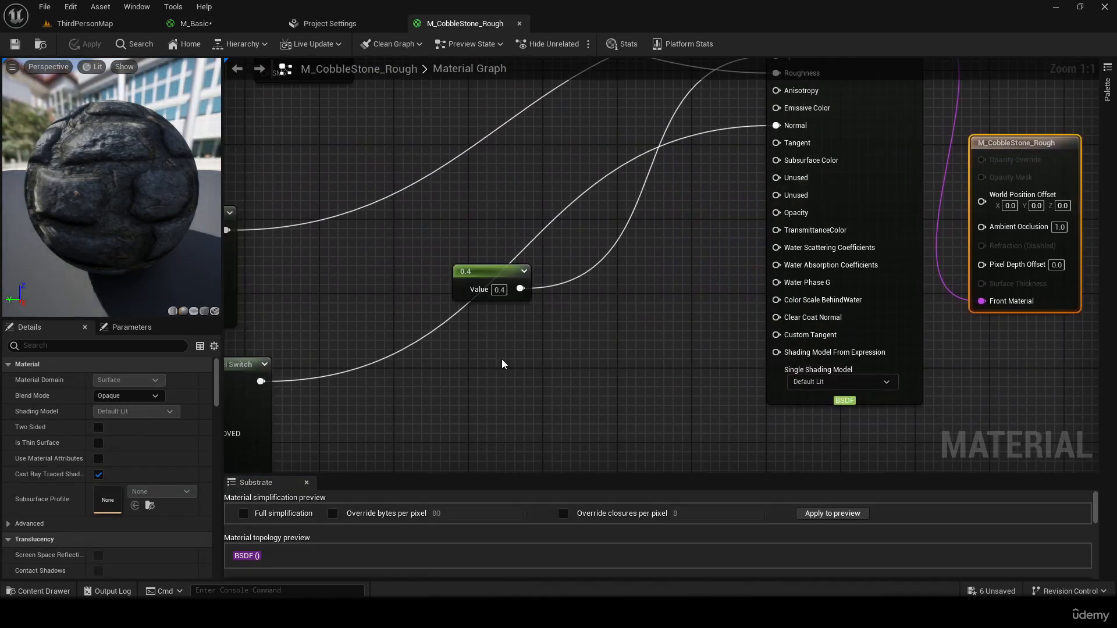
- Locate the NormalTexture node in the M_CobbleStone_Rough graph and open its texture T_CobbleStone_Rough_N from the Textures folder
mouse_move(1005, 234)
right_mouse_down()
mouse_move(561, 362)
mouse_move(743, 219)
right_mouse_up()
right_click_drag(457, 357, 791, 226)
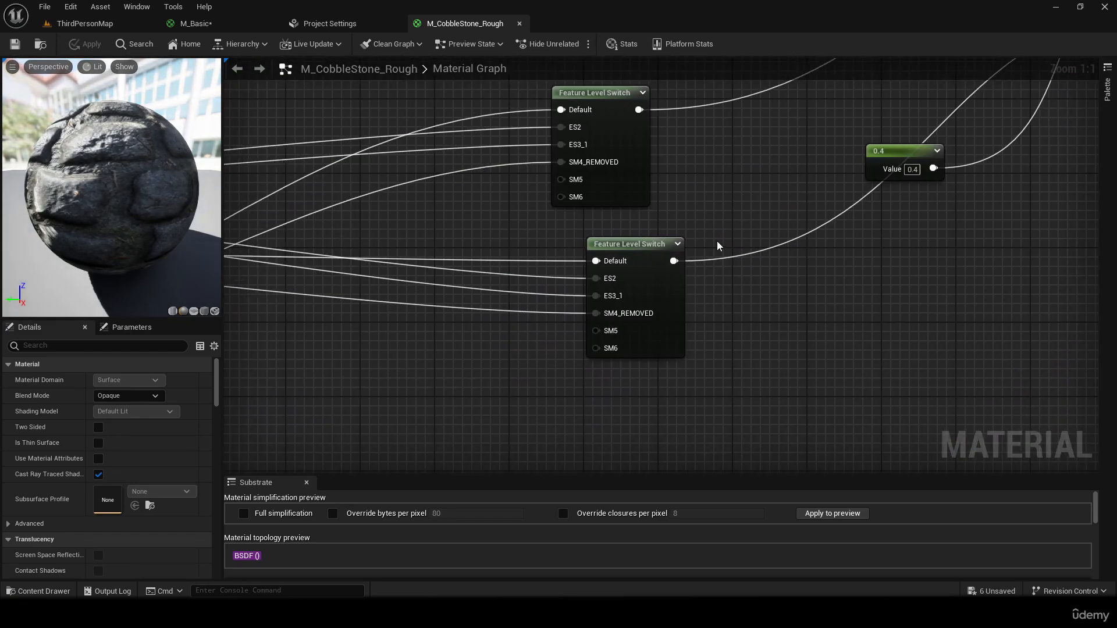
left_click_drag(644, 243, 873, 329)
right_click_drag(576, 324, 861, 333)
right_click_drag(545, 329, 1078, 381)
right_click_drag(279, 250, 653, 316)
left_click_drag(503, 285, 494, 185)
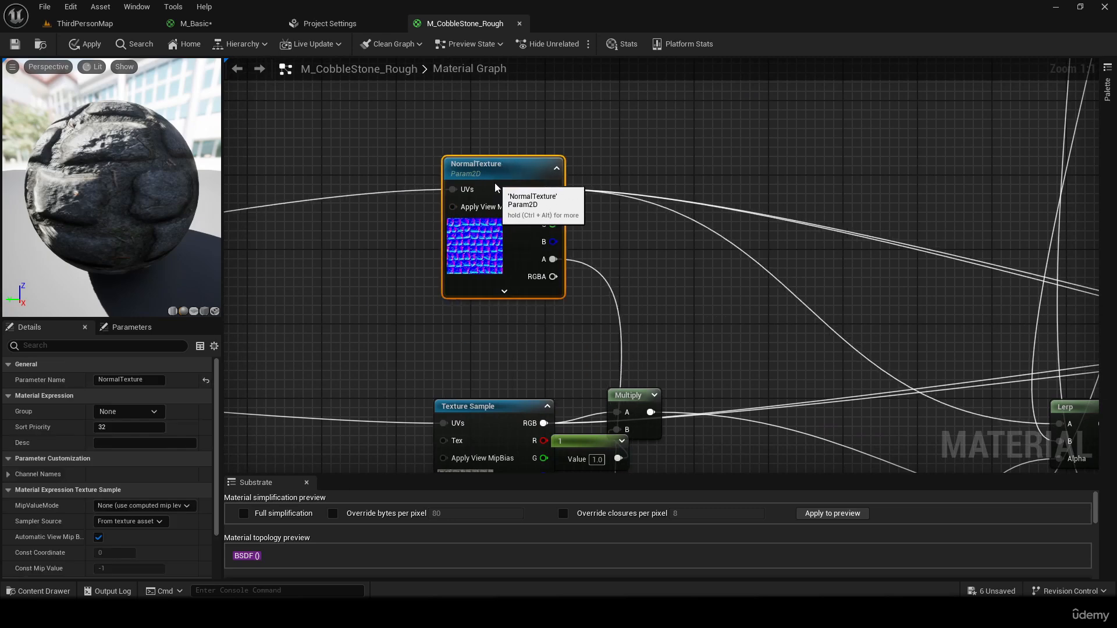
key("ctrl+space")
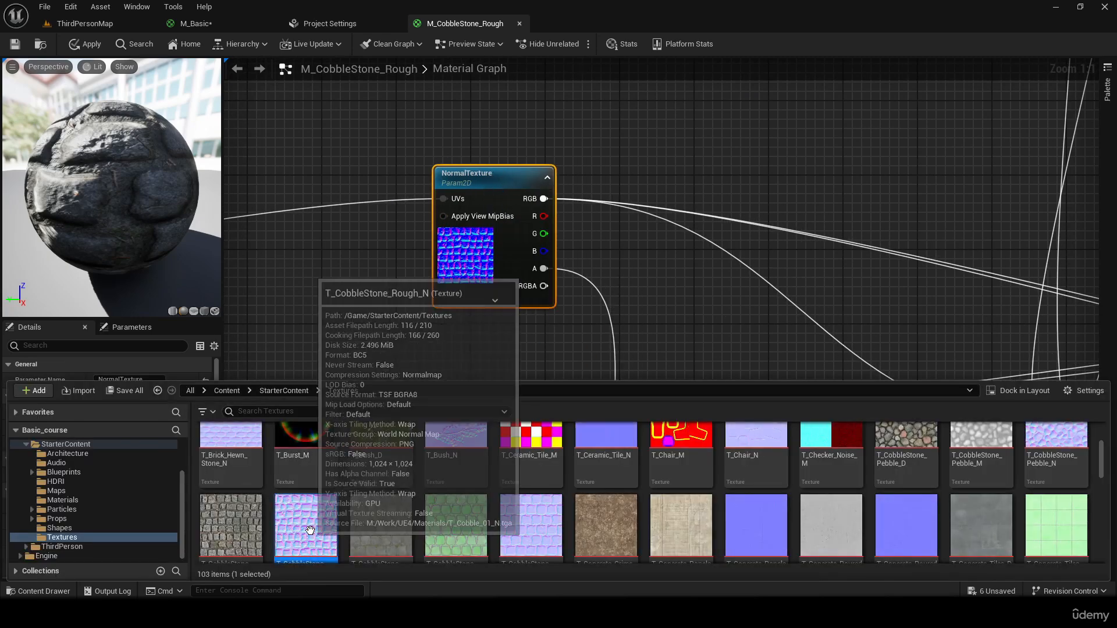
double_click(305, 526)
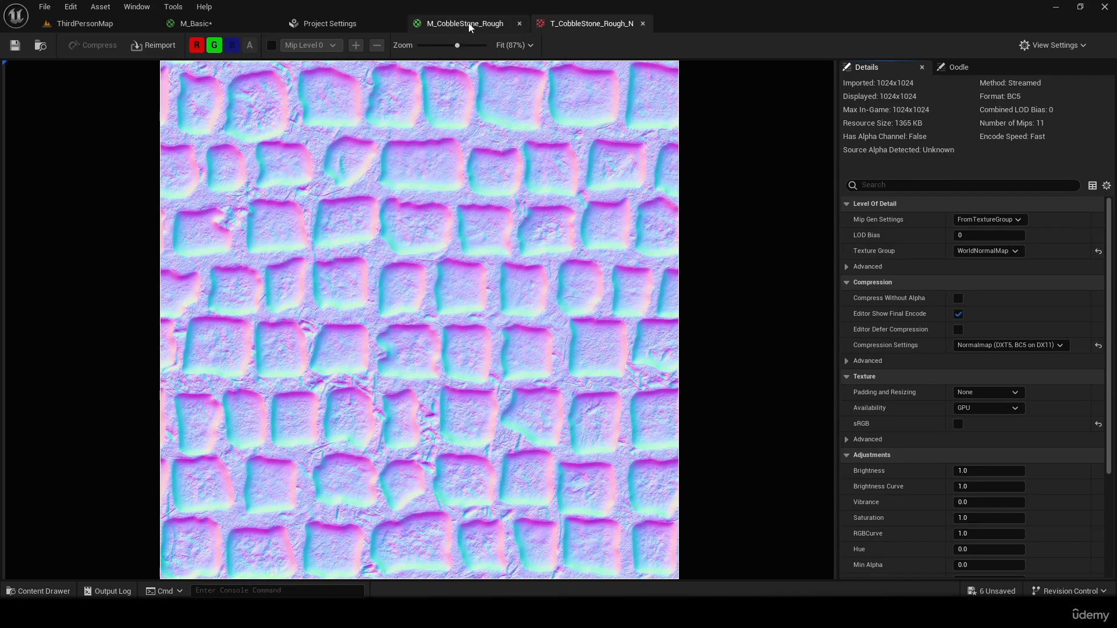
- Return to ThirdPersonMap, select the cobblestone floor and open its assigned material, M_CobbleStone_Smooth
left_click(109, 24)
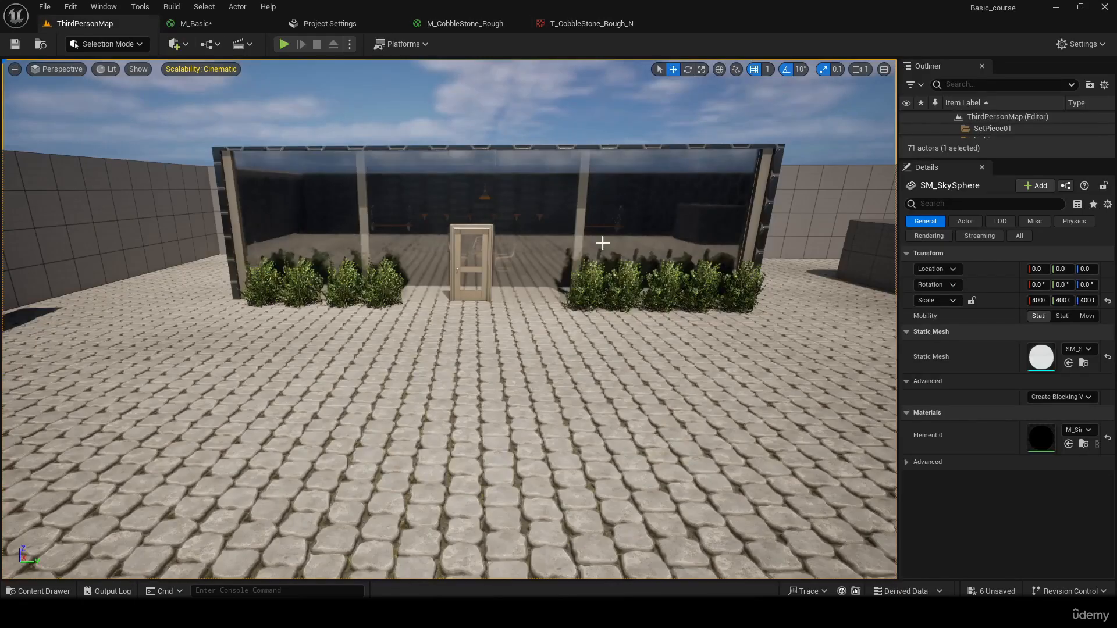
right_click_drag(601, 242, 602, 364)
left_click(601, 242)
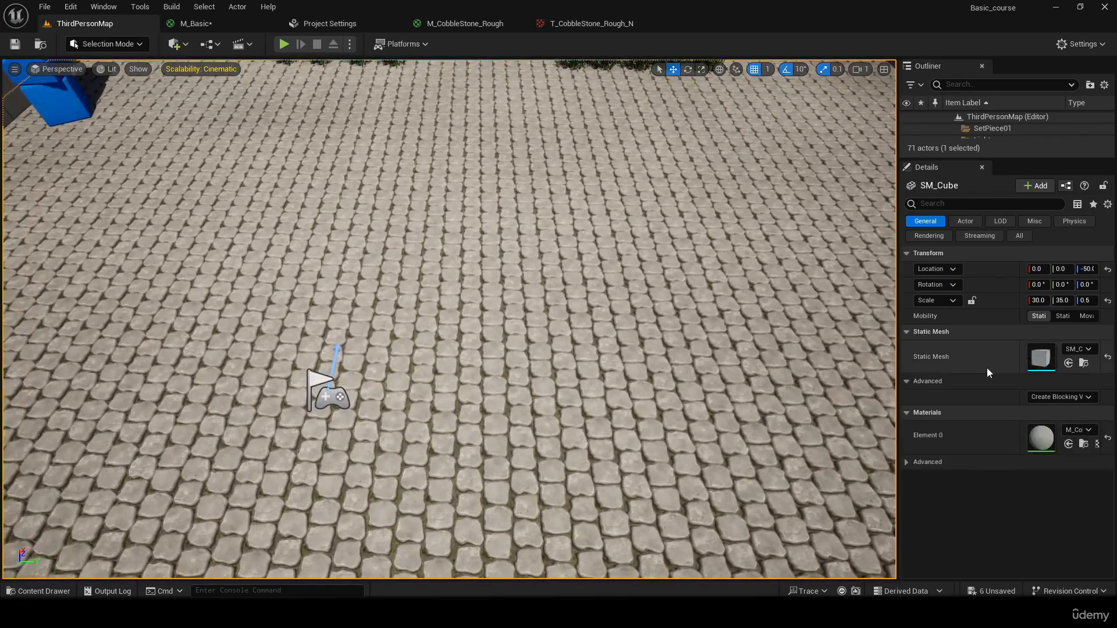
left_click(1084, 444)
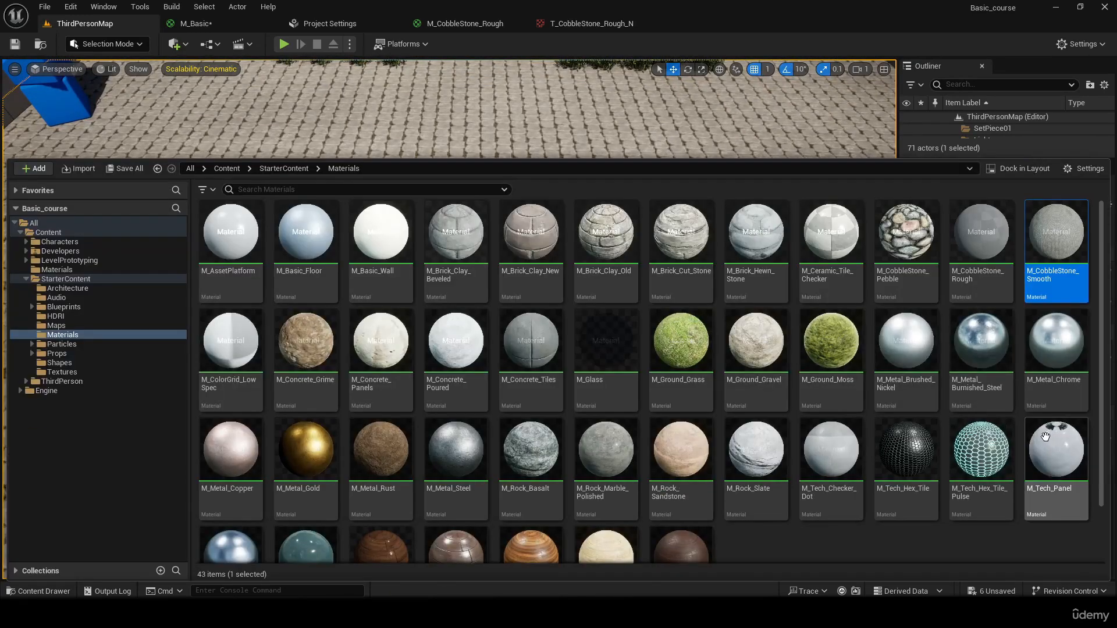
double_click(1054, 245)
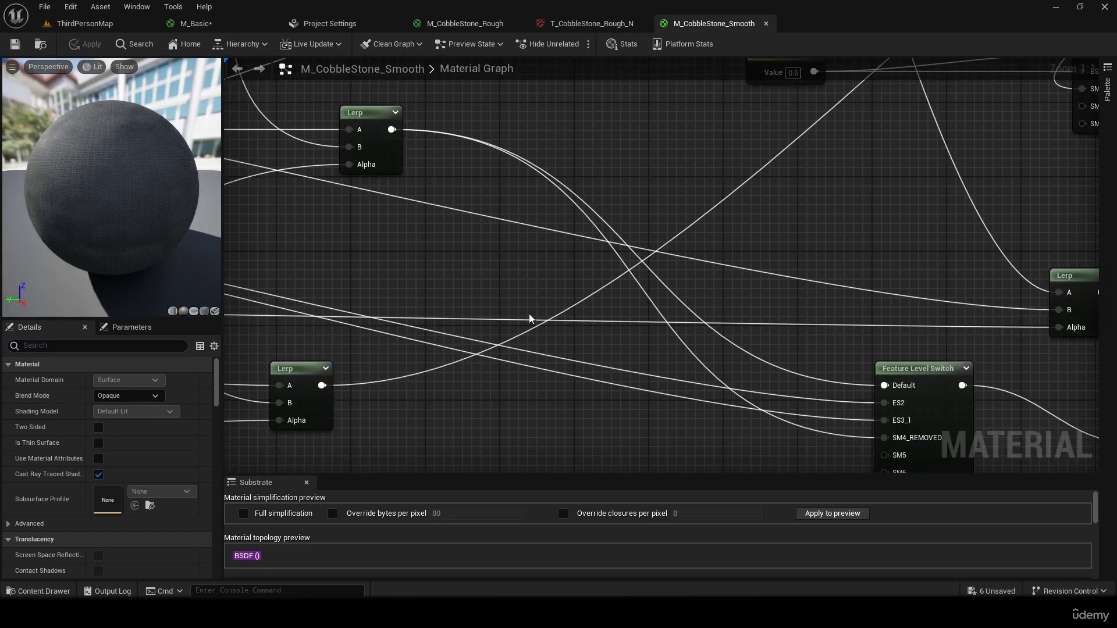
- Locate the NormalTexture node in the M_CobbleStone_Smooth graph and open its texture T_CobbleStone_Smooth_N
right_click_drag(408, 371, 932, 283)
right_click_drag(631, 342, 225, 381)
right_click_drag(748, 388, 546, 333)
left_click(538, 335)
right_click_drag(408, 361, 320, 330)
key("ctrl+space")
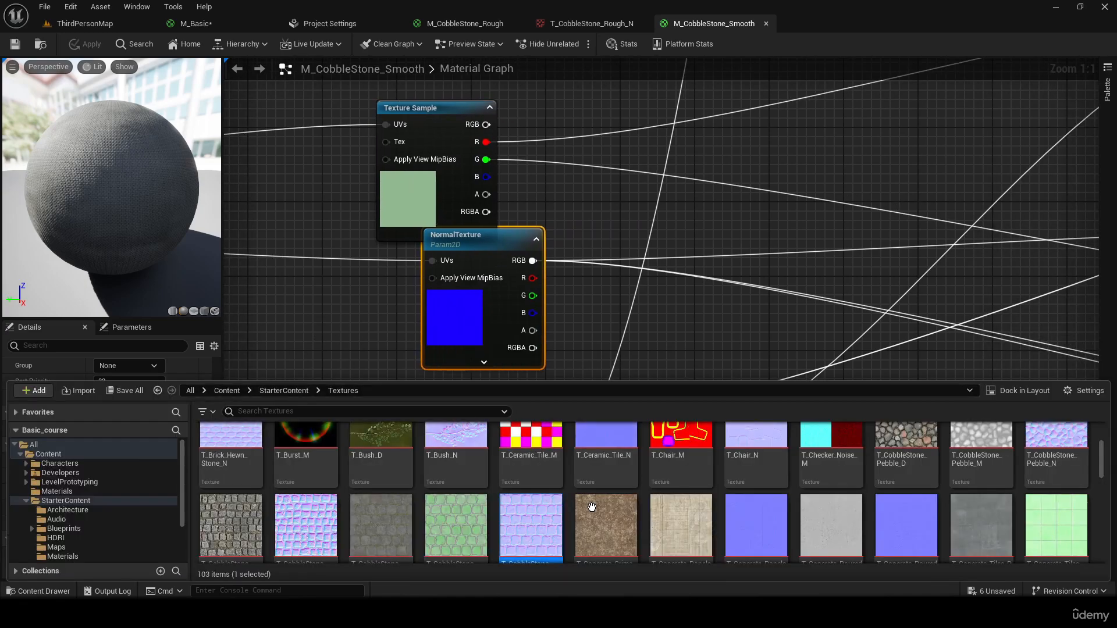
double_click(555, 529)
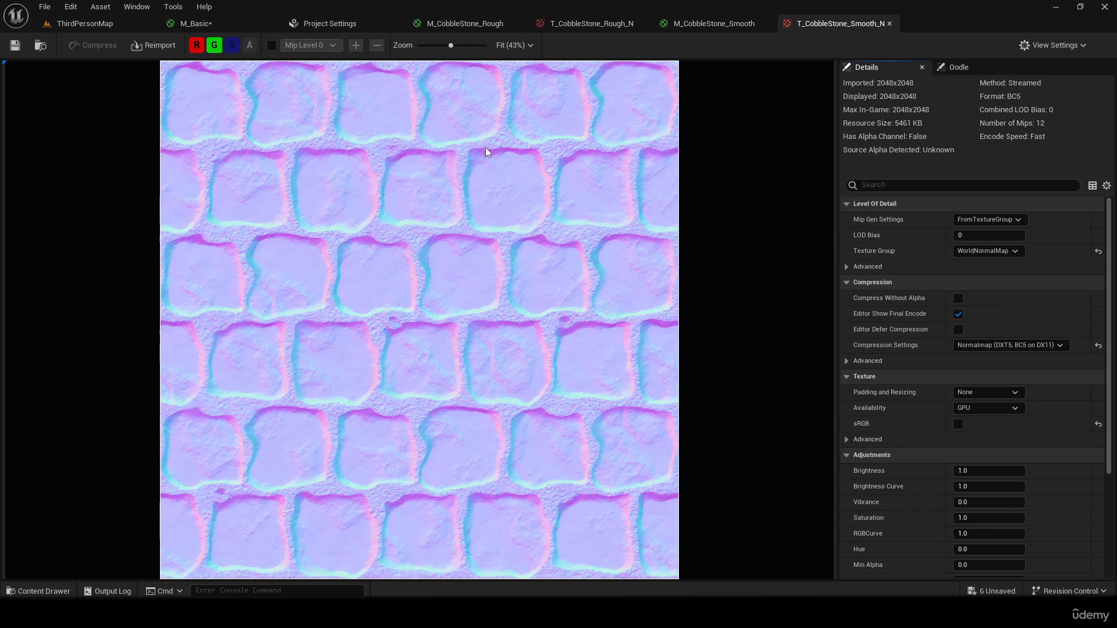
- Close the normal map texture, move the overlapping Texture Sample clear of NormalTexture, and examine the texture settings of both nodes
left_click(889, 23)
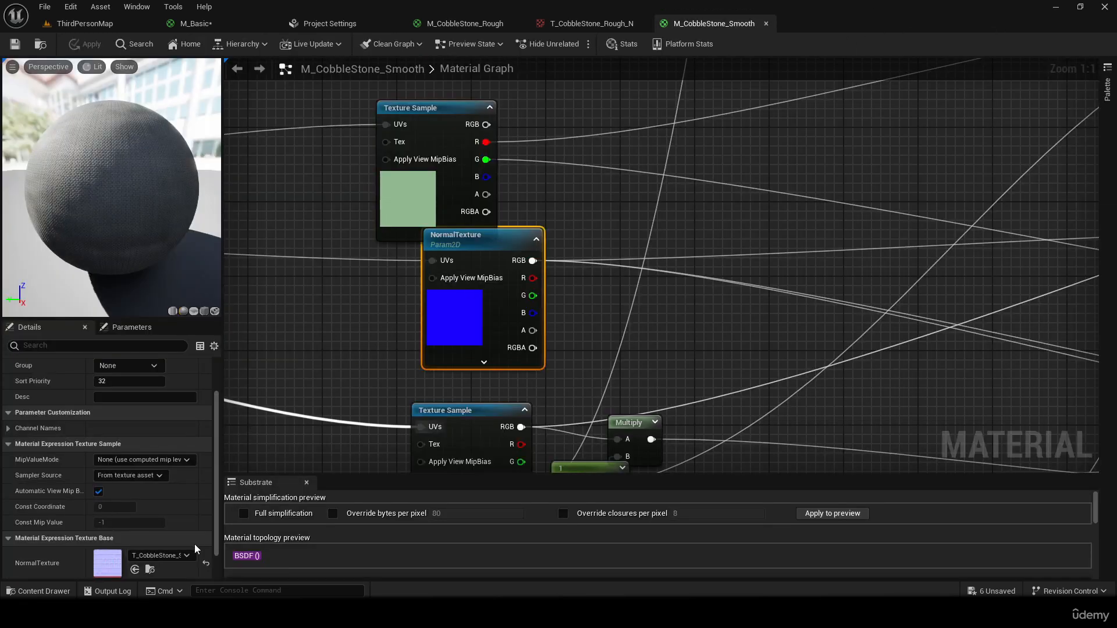
left_click_drag(477, 234, 509, 170)
left_click(182, 476)
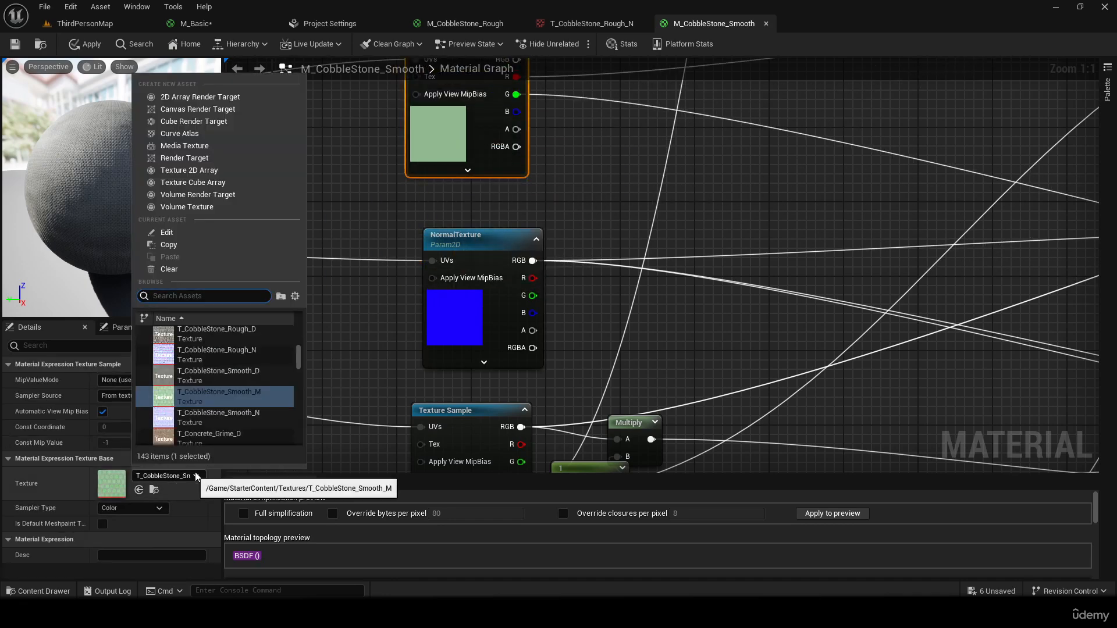
left_click(441, 320)
scroll(217, 483, "down", 3)
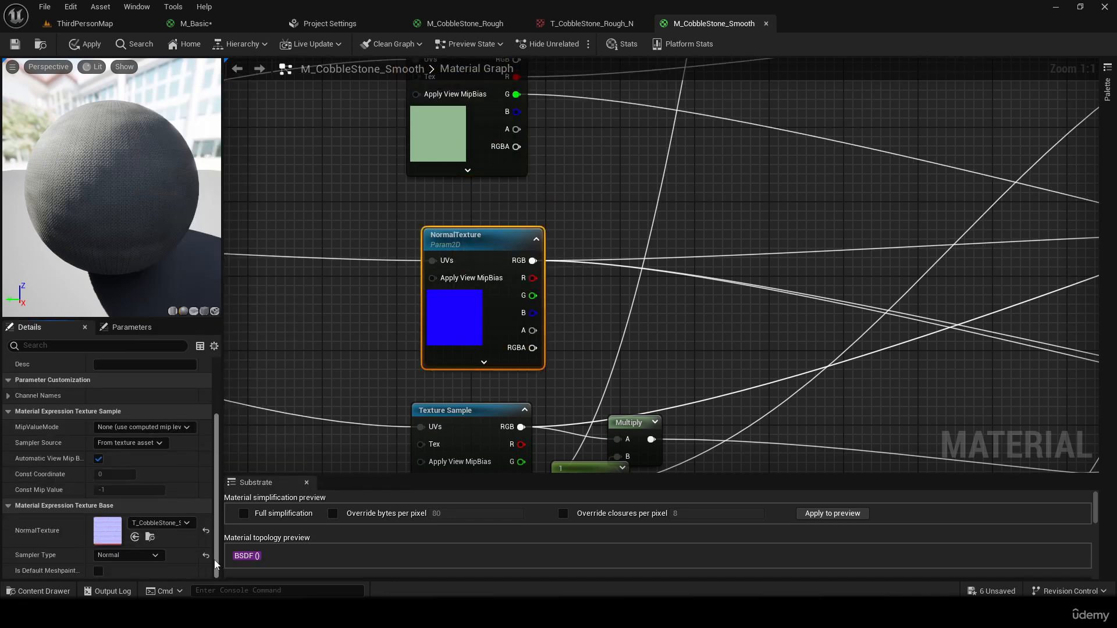
- Assign the T_CobbleStone_Pebble_N texture to the NormalTexture node in M_CobbleStone_Smooth and apply the material changes
left_click(174, 523)
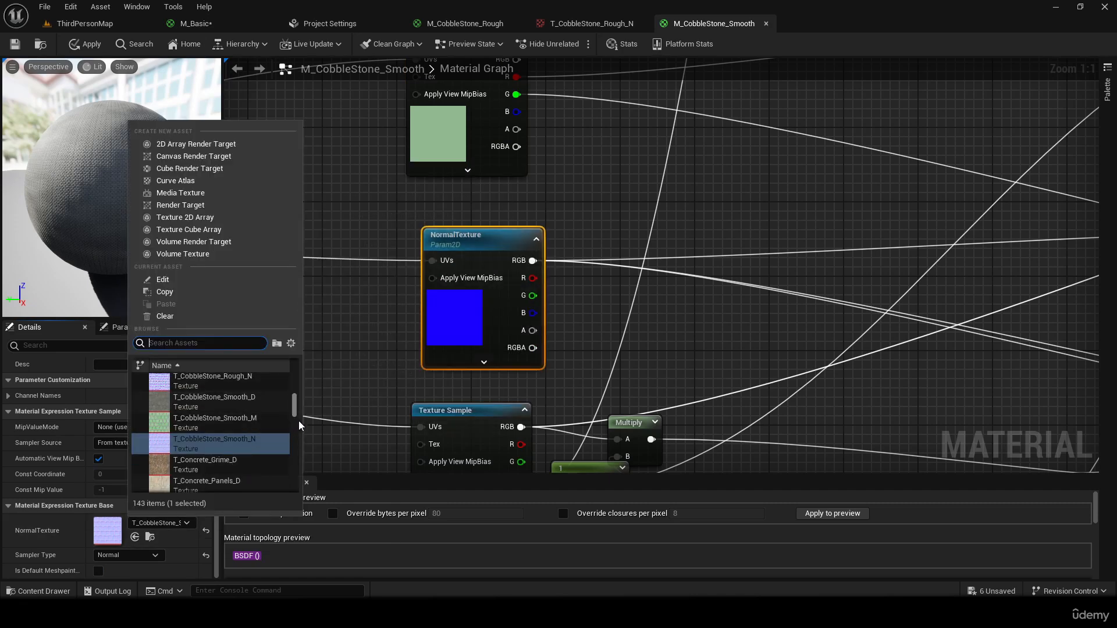
left_click_drag(299, 414, 292, 410)
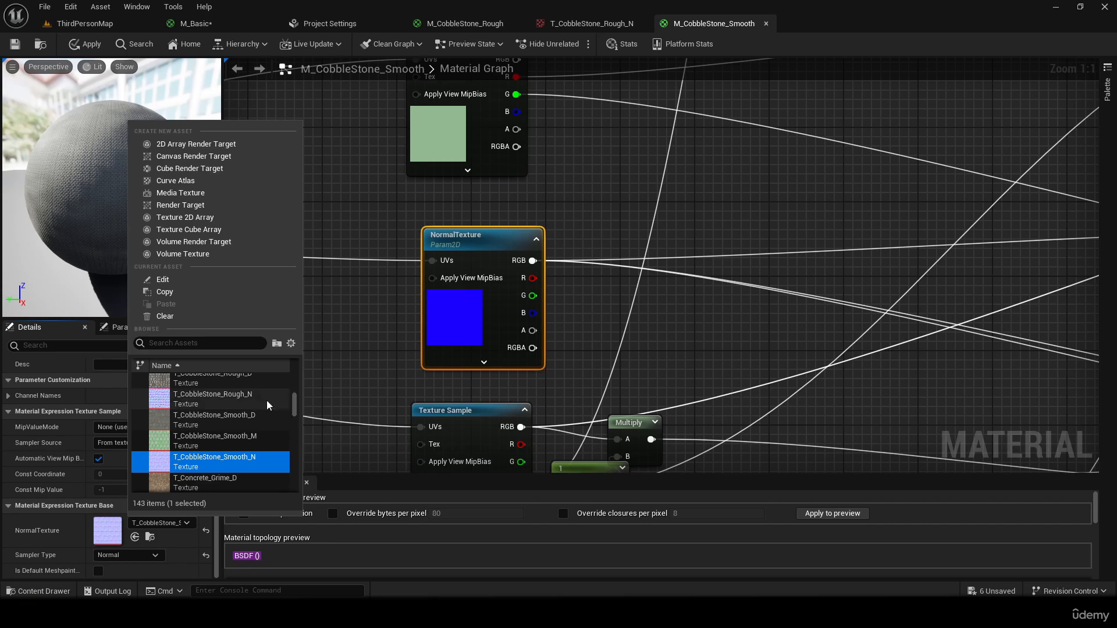
scroll(296, 407, "up", 3)
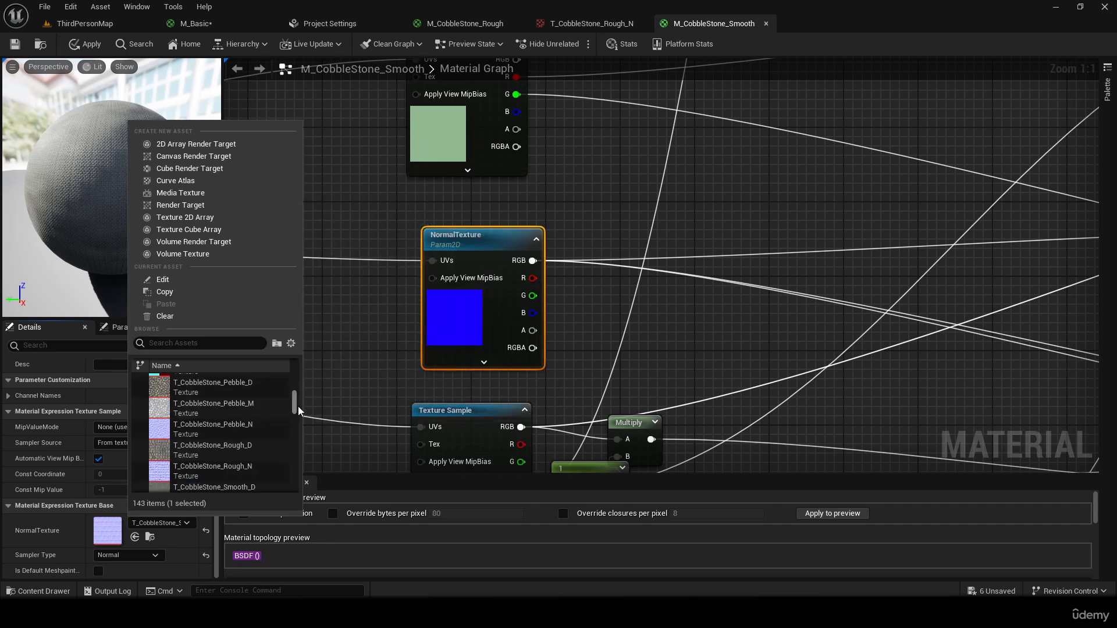
left_click(242, 429)
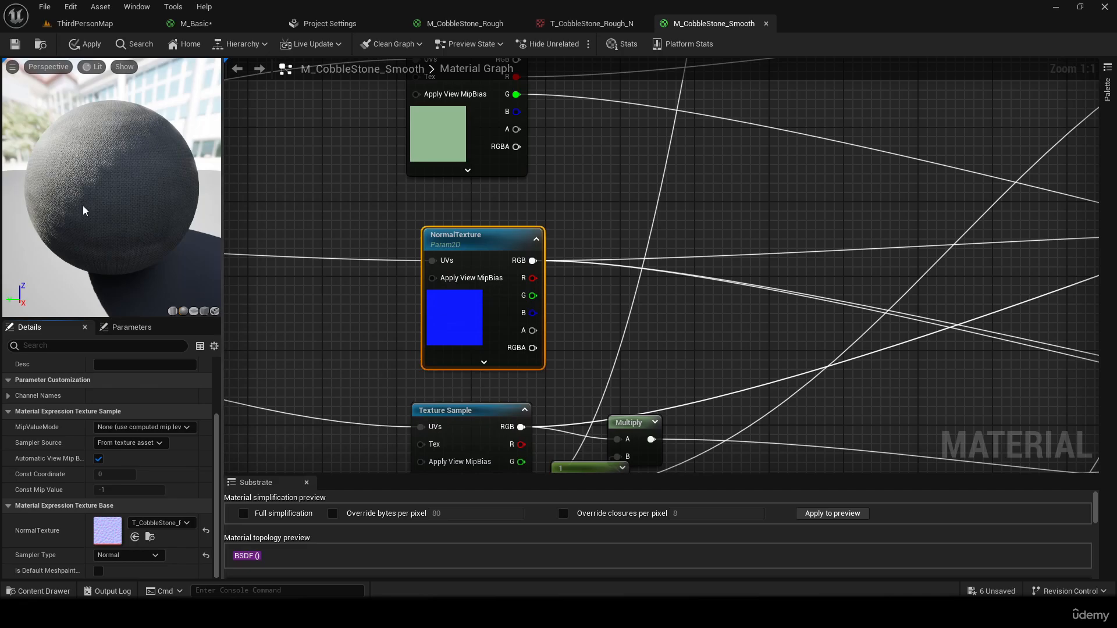
left_click(88, 43)
- Go to ThirdPersonMap and examine the cobblestone floor's surface relief up close with the pebble normal map
left_click(84, 23)
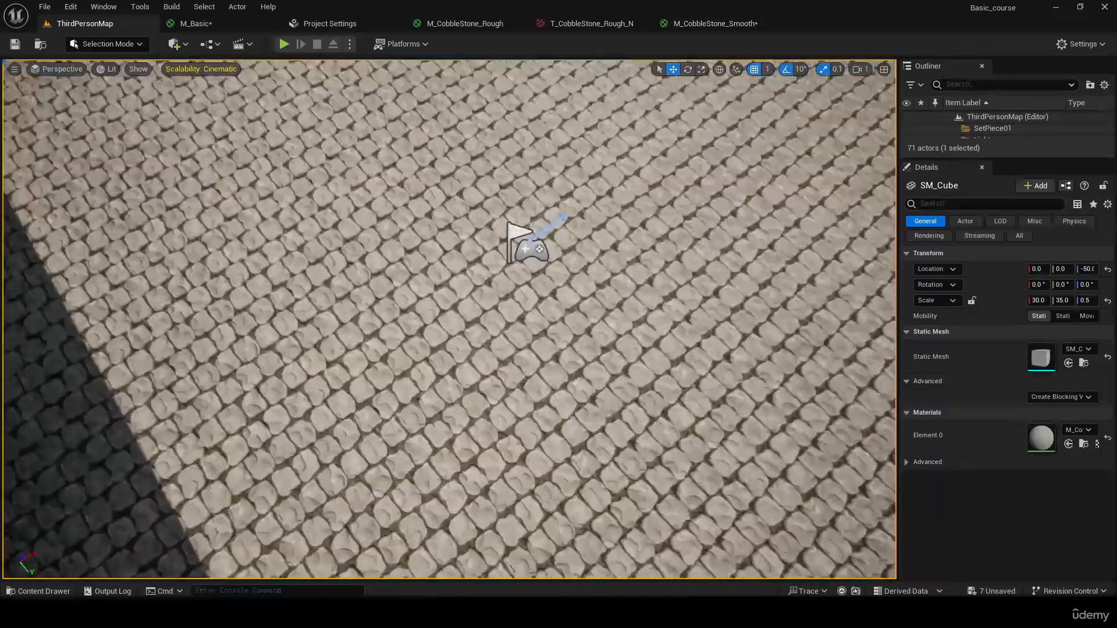
right_click_drag(450, 319, 527, 276)
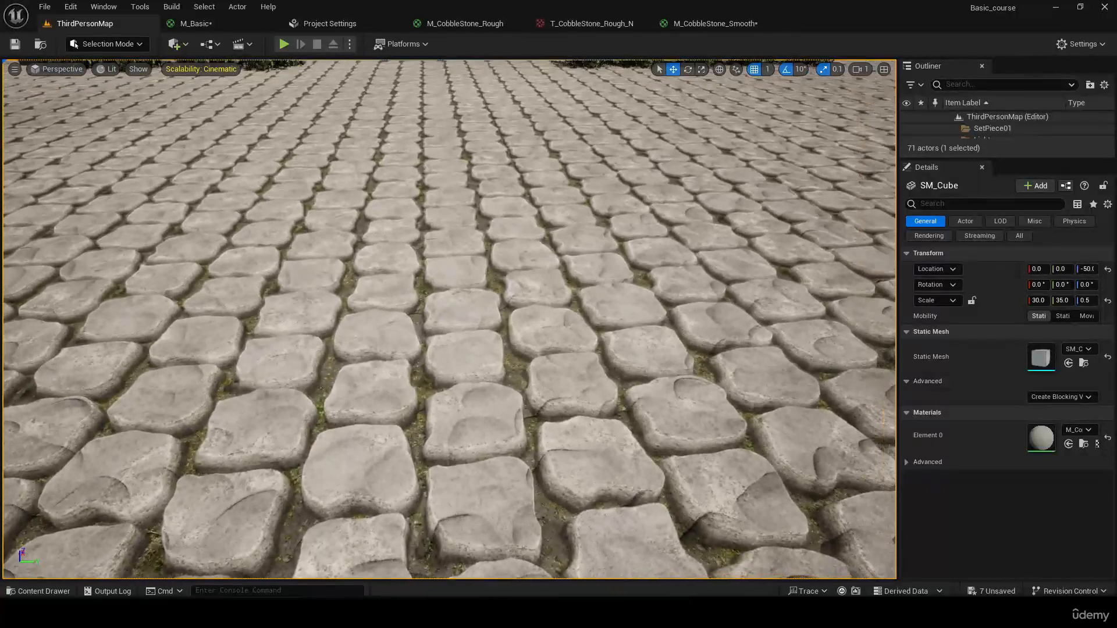
right_click_drag(693, 118, 523, 175)
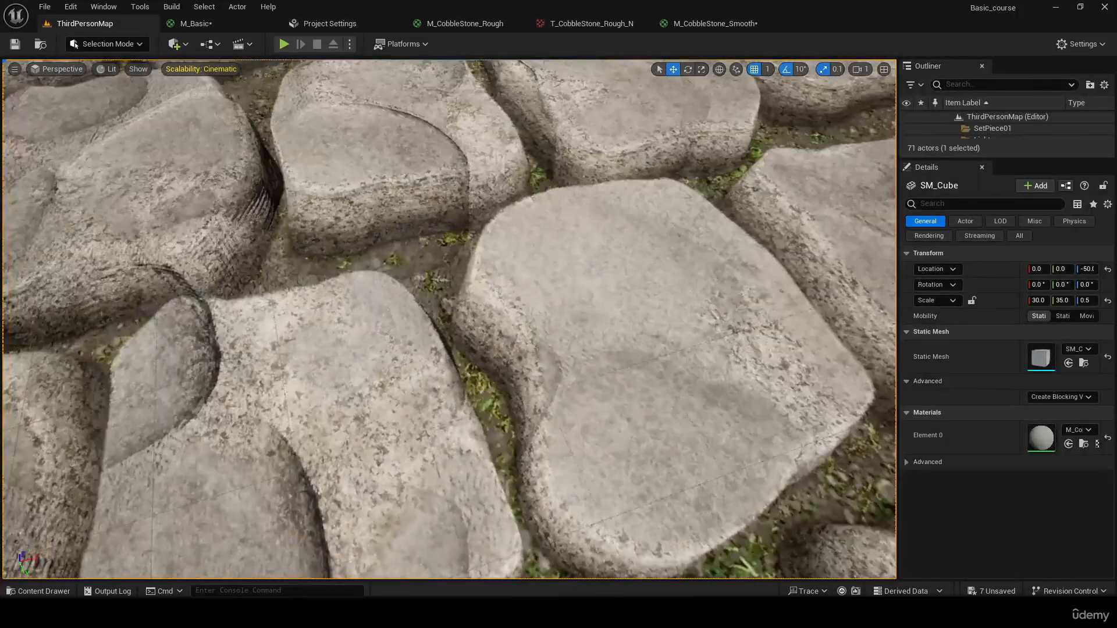
- Return to M_CobbleStone_Smooth and assign the T_Concrete_Tiles_N texture to the NormalTexture node
left_click(716, 23)
left_click(163, 523)
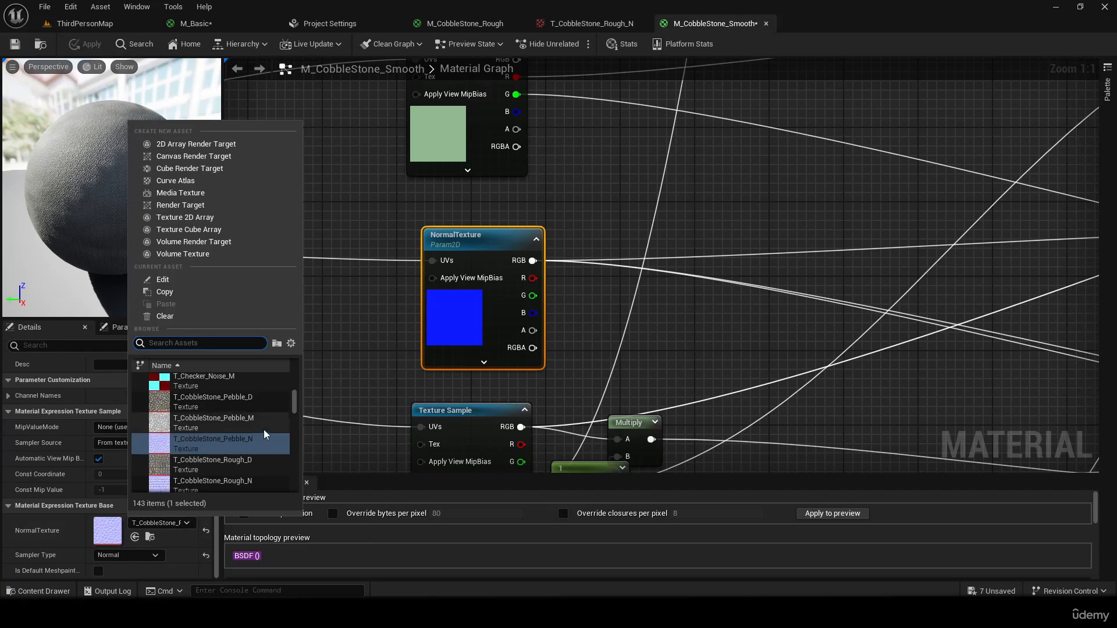
mouse_move(295, 403)
left_mouse_down()
mouse_move(298, 416)
mouse_move(305, 411)
left_mouse_up()
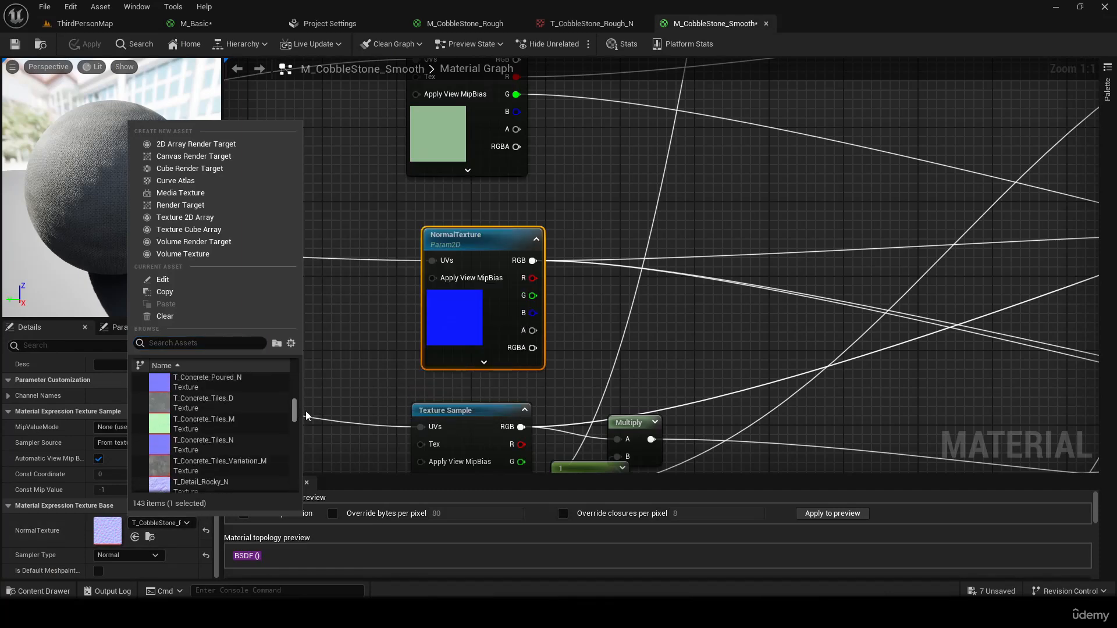
left_click(257, 444)
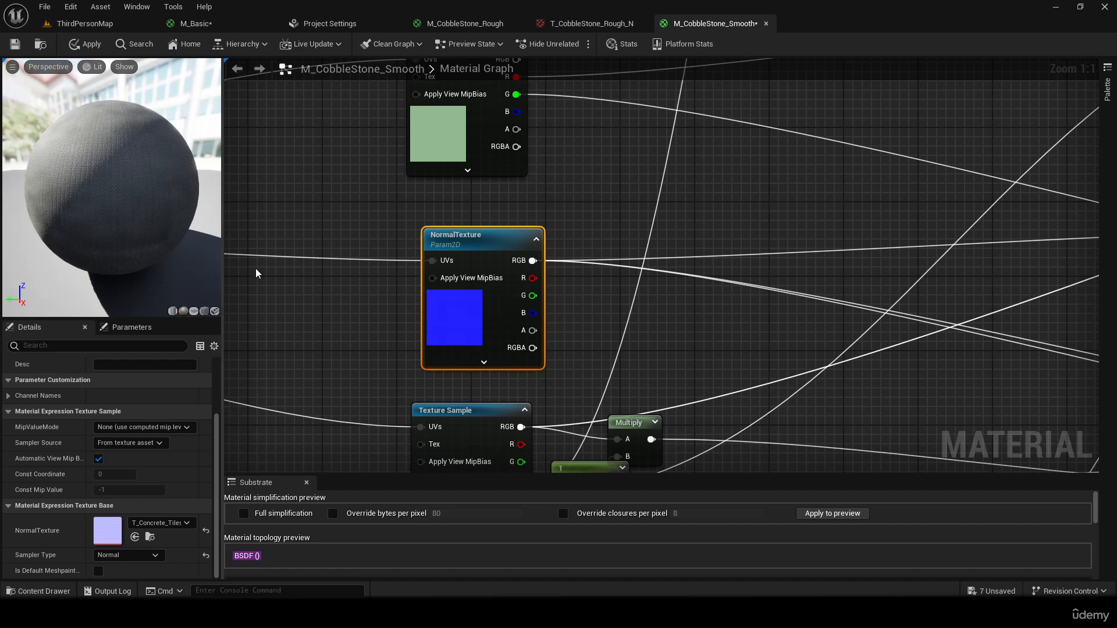
- Open T_Concrete_Tiles_N for inspection, close it, and examine the floor in ThirdPersonMap with this normal map applied
double_click(108, 530)
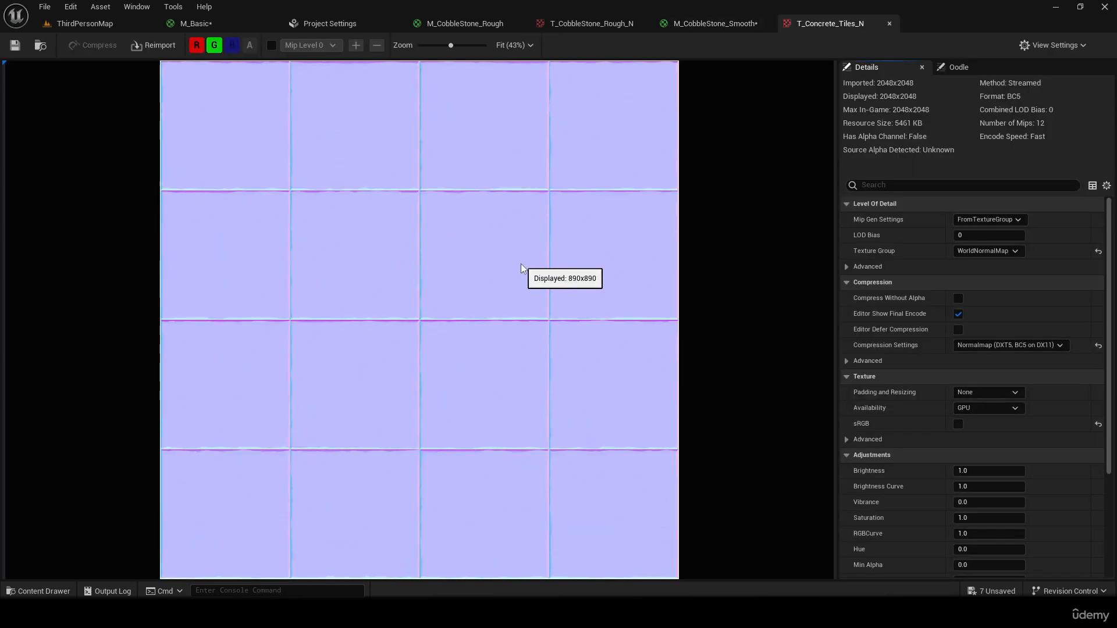
left_click(890, 24)
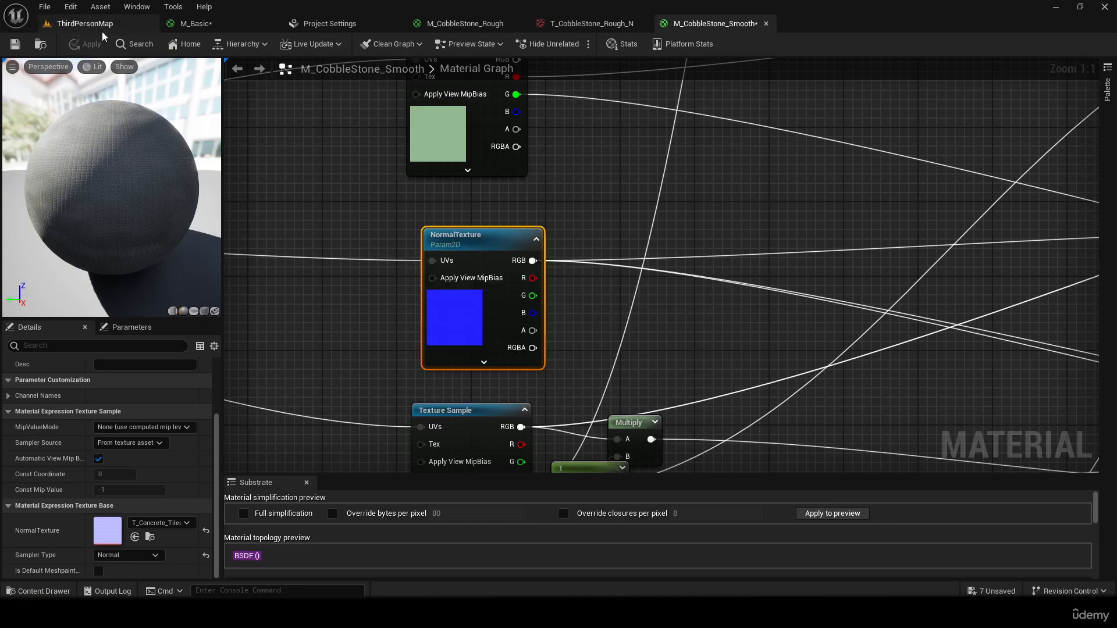
left_click(87, 24)
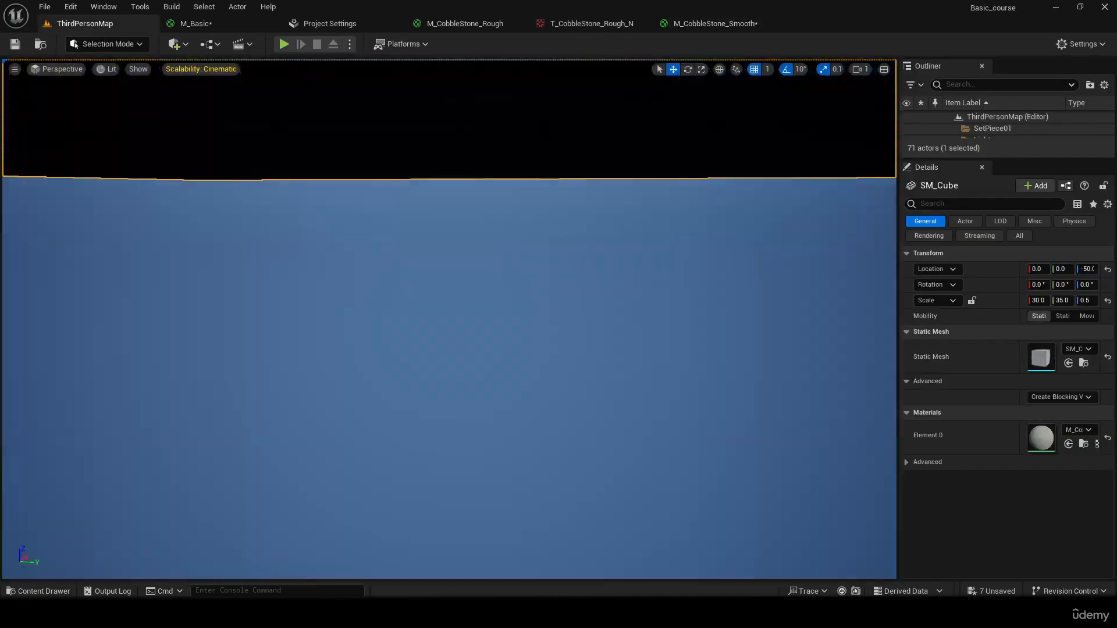
right_click_drag(449, 319, 364, 295)
right_click_drag(362, 448, 308, 373)
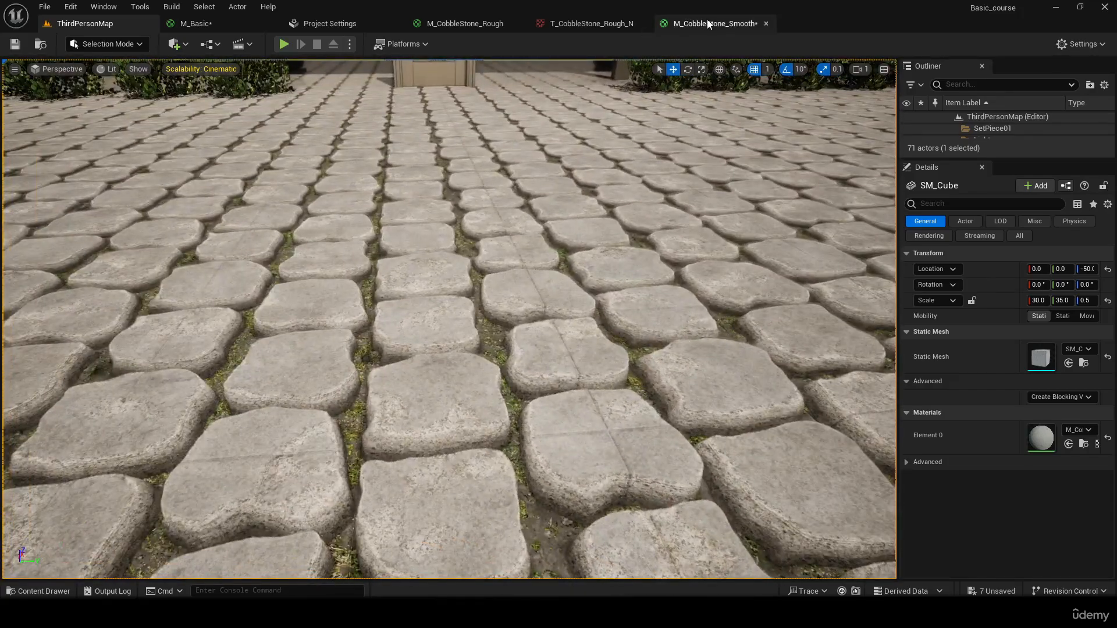
- Undo the texture changes on NormalTexture in M_CobbleStone_Smooth back to T_CobbleStone_Smooth_N and apply the material
left_click(668, 23)
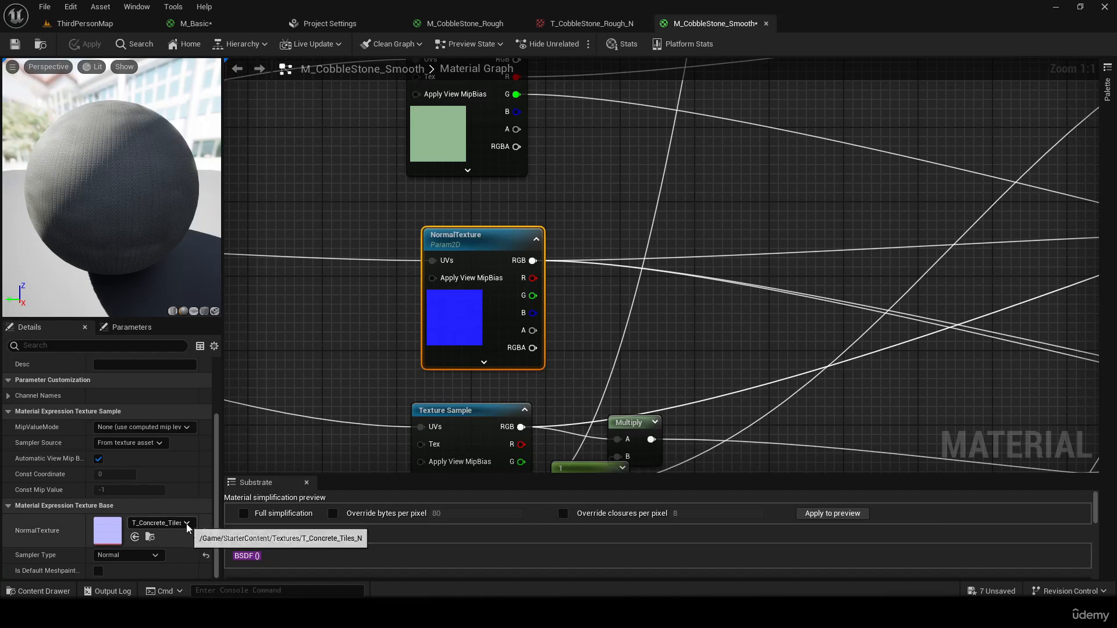
key("ctrl+z")
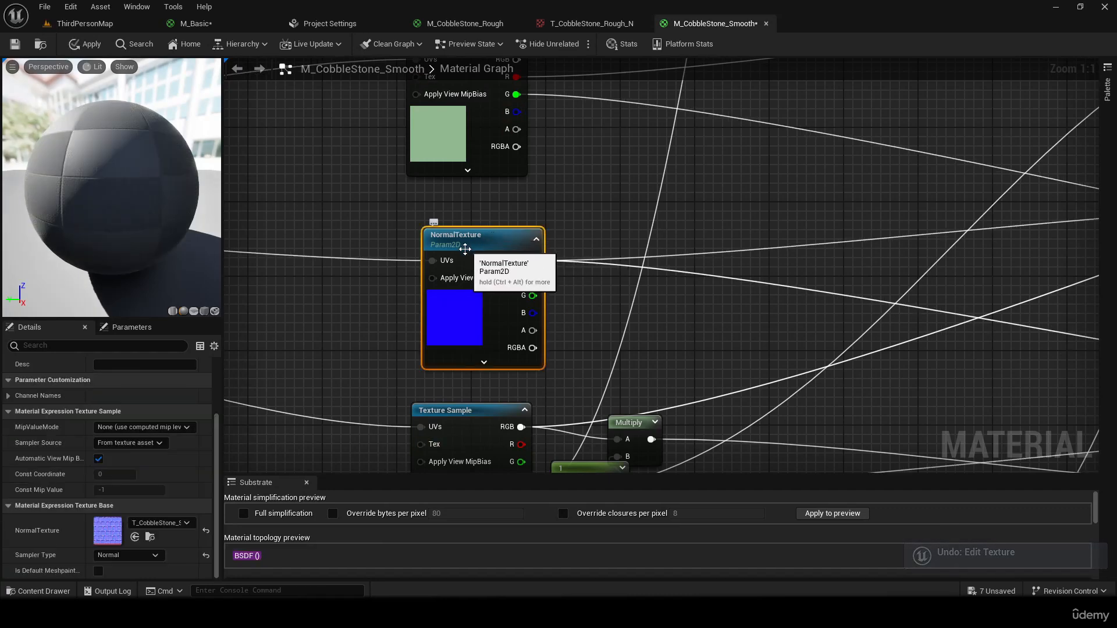
left_click(130, 27)
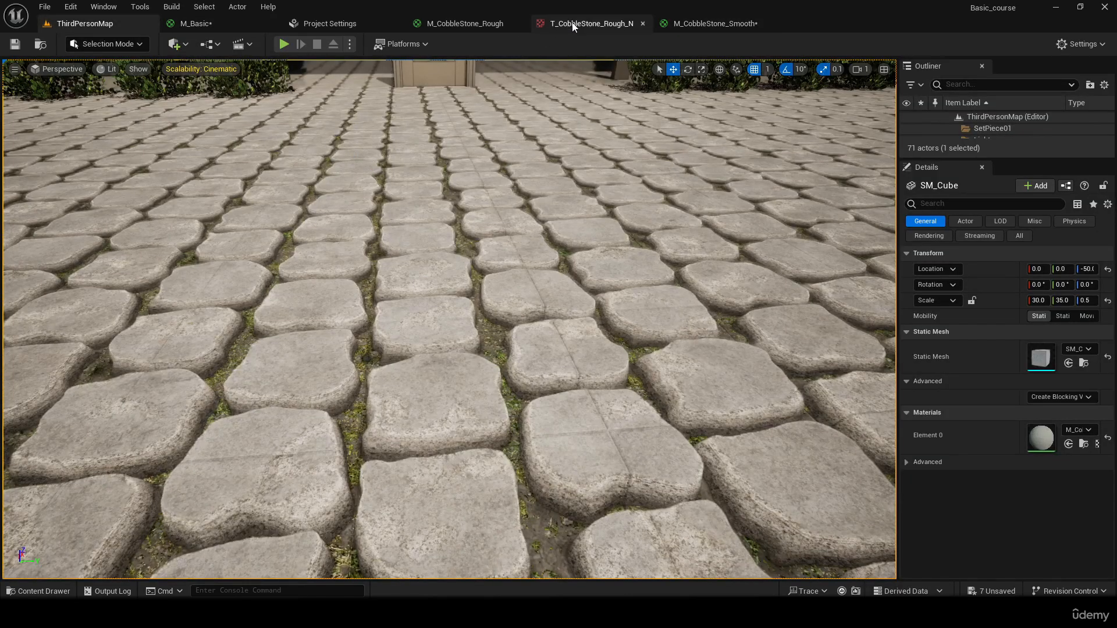
left_click(709, 24)
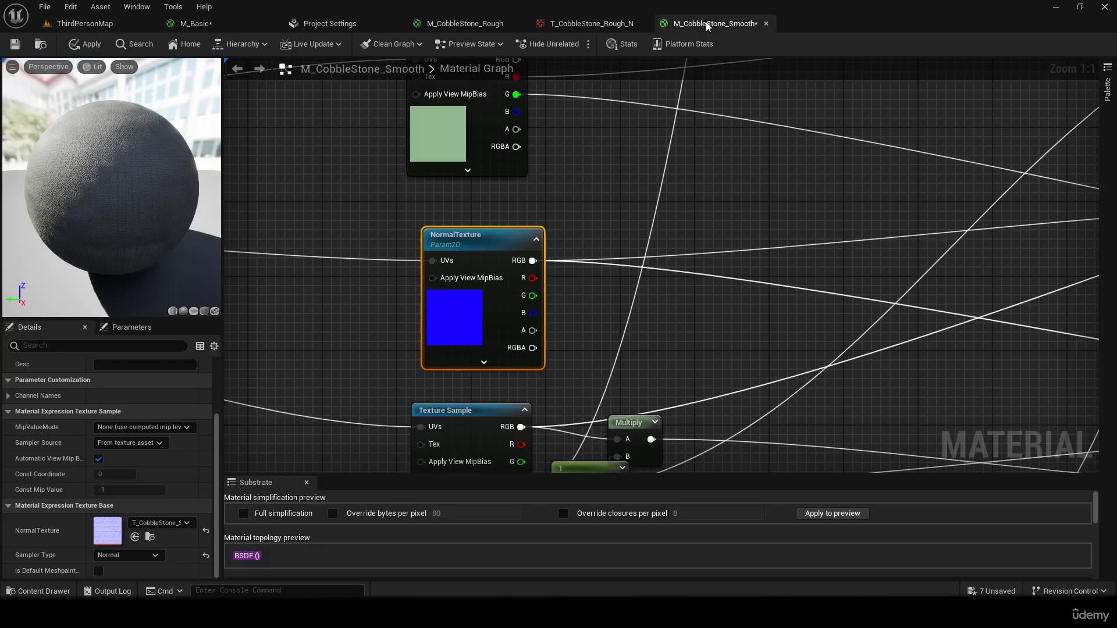
left_click(85, 44)
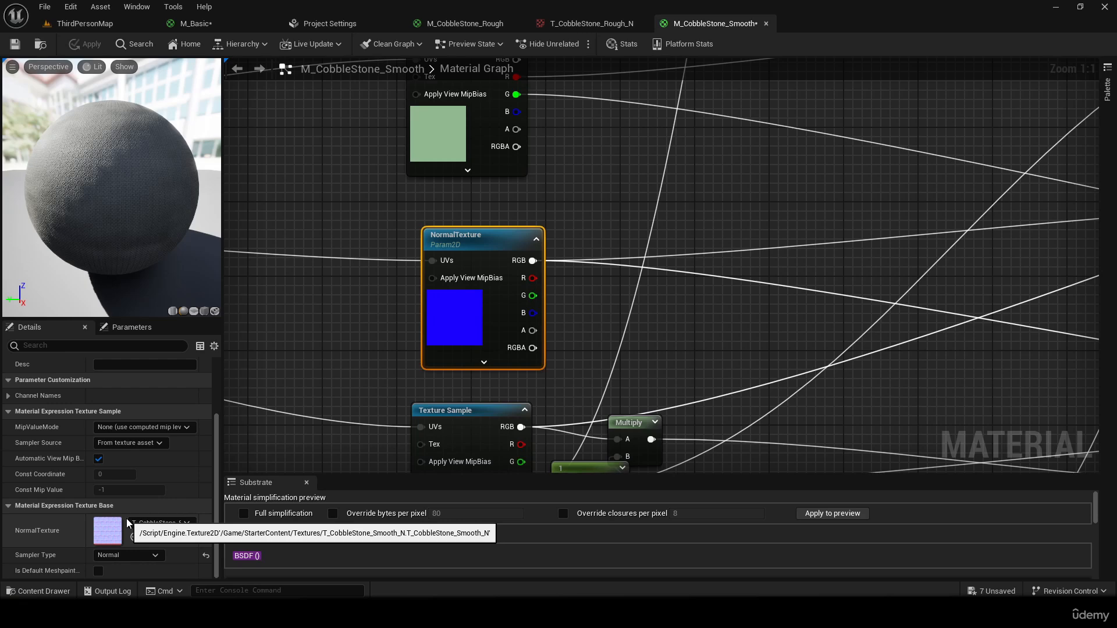
- Arrange the NormalTexture node and the Texture Samples above and below it into a compact, aligned column
scroll(623, 316, "down", 4)
right_click_drag(657, 401, 666, 212)
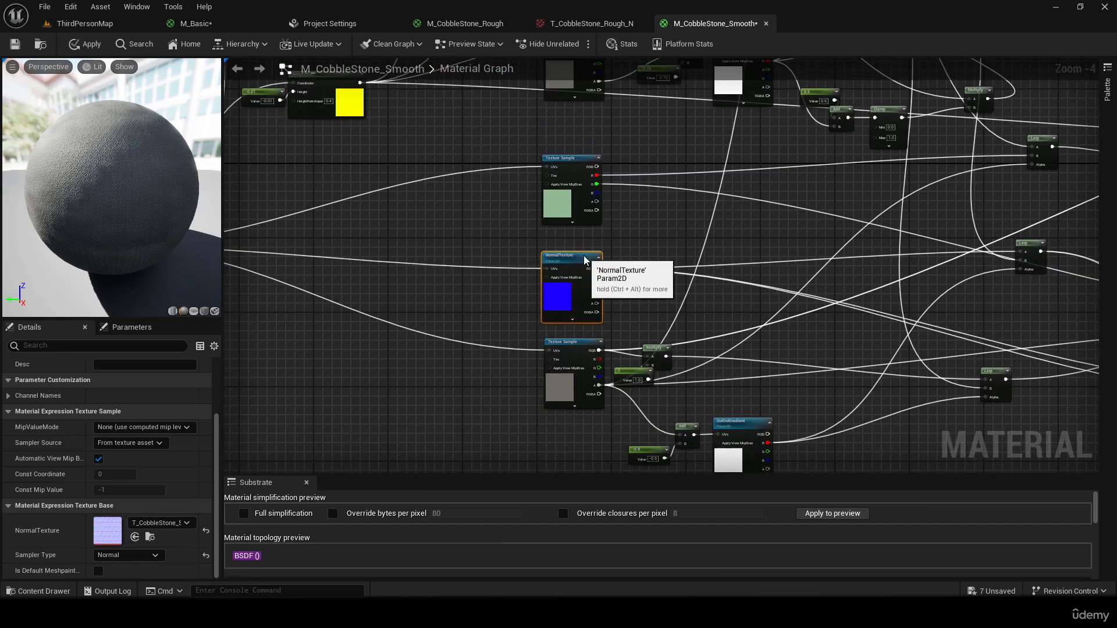
left_click_drag(581, 262, 585, 261)
left_click_drag(571, 162, 576, 186)
left_click_drag(583, 348, 582, 337)
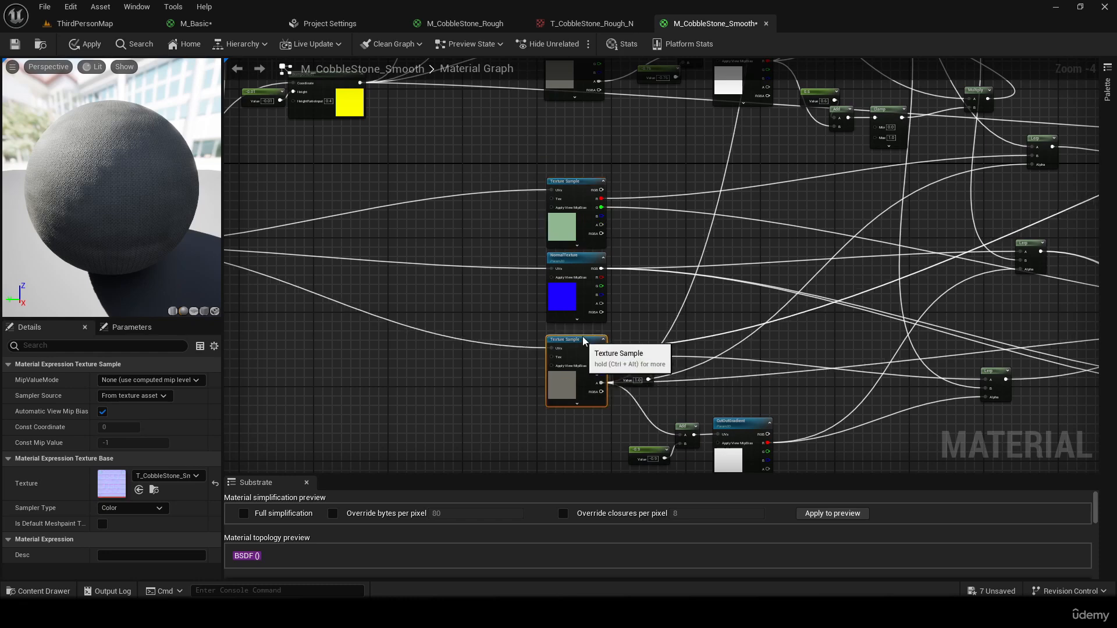
left_click(547, 254)
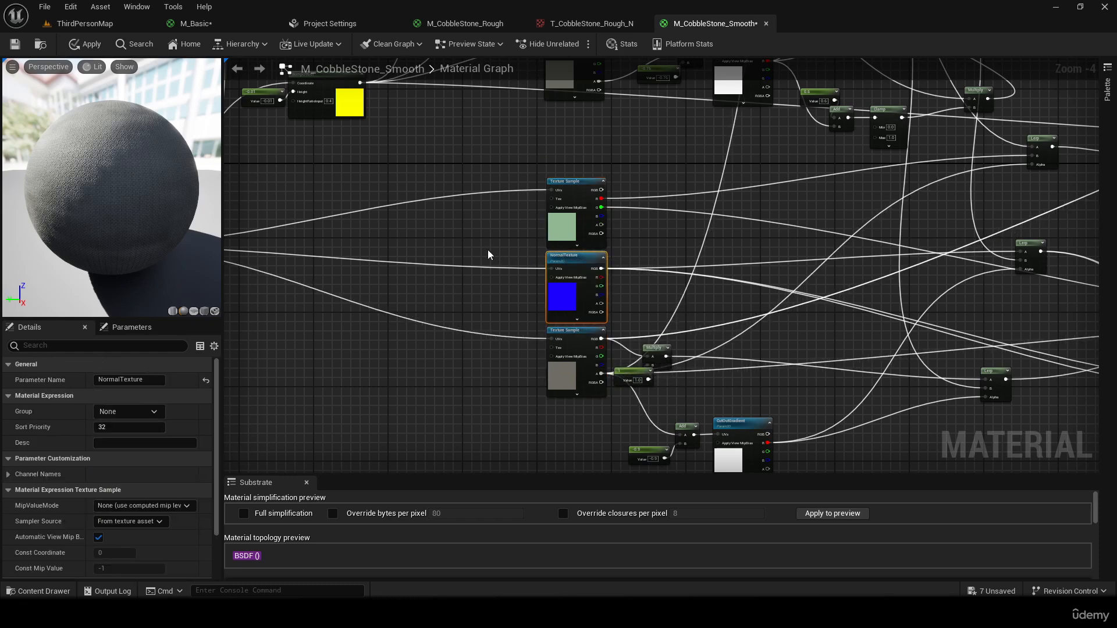
- Apply and save the M_CobbleStone_Smooth material, then close its editor
right_click_drag(488, 251, 337, 355)
right_click_drag(369, 282, 478, 176)
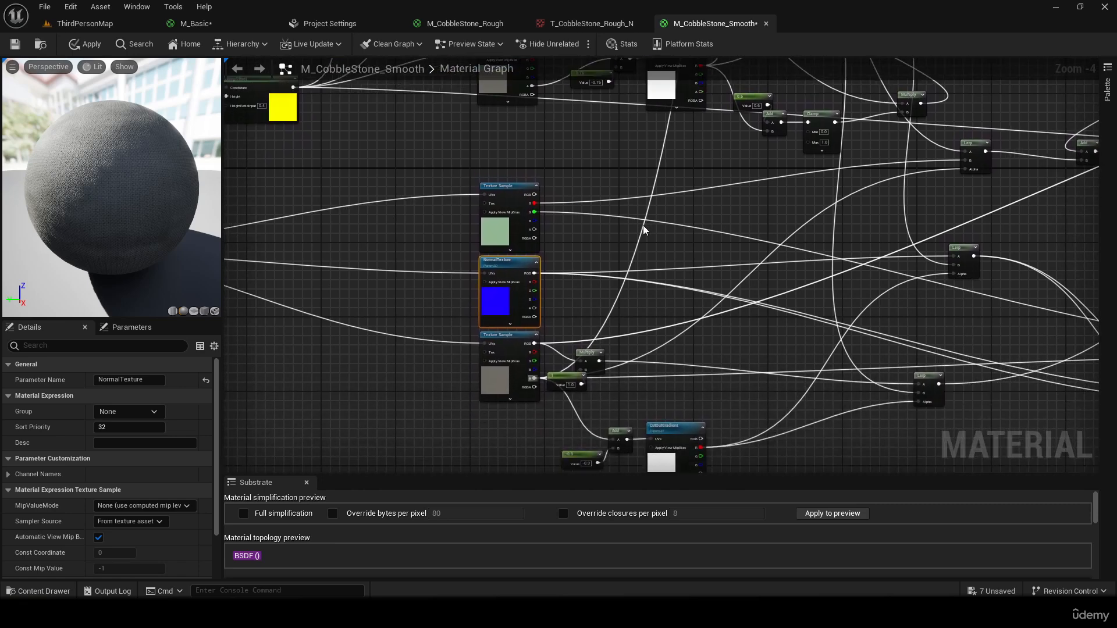
right_click_drag(724, 306, 701, 259)
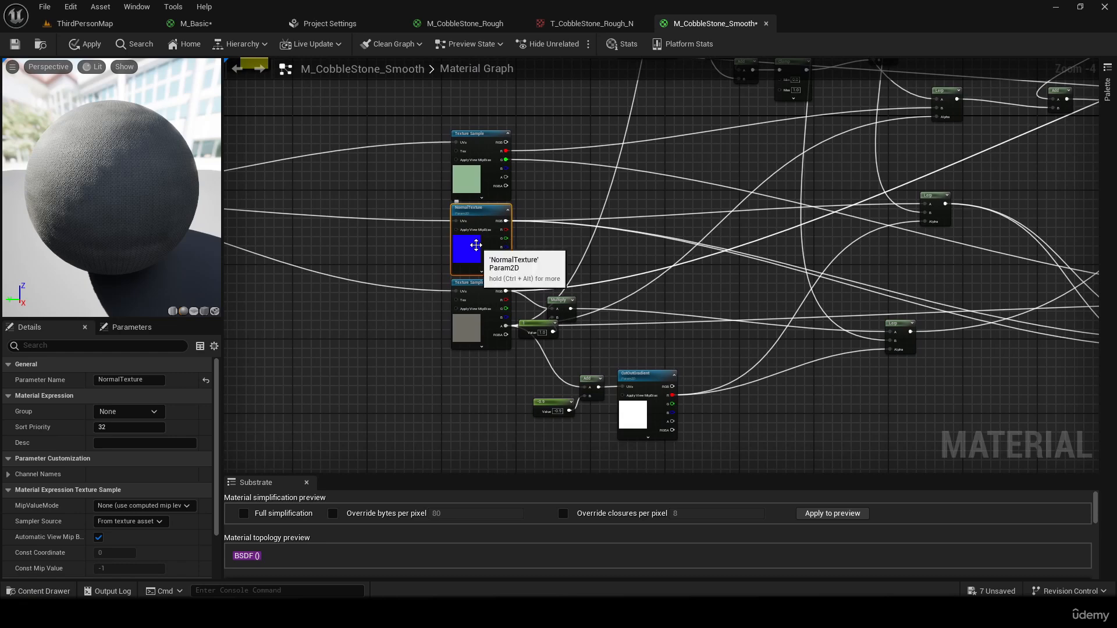
left_click(88, 46)
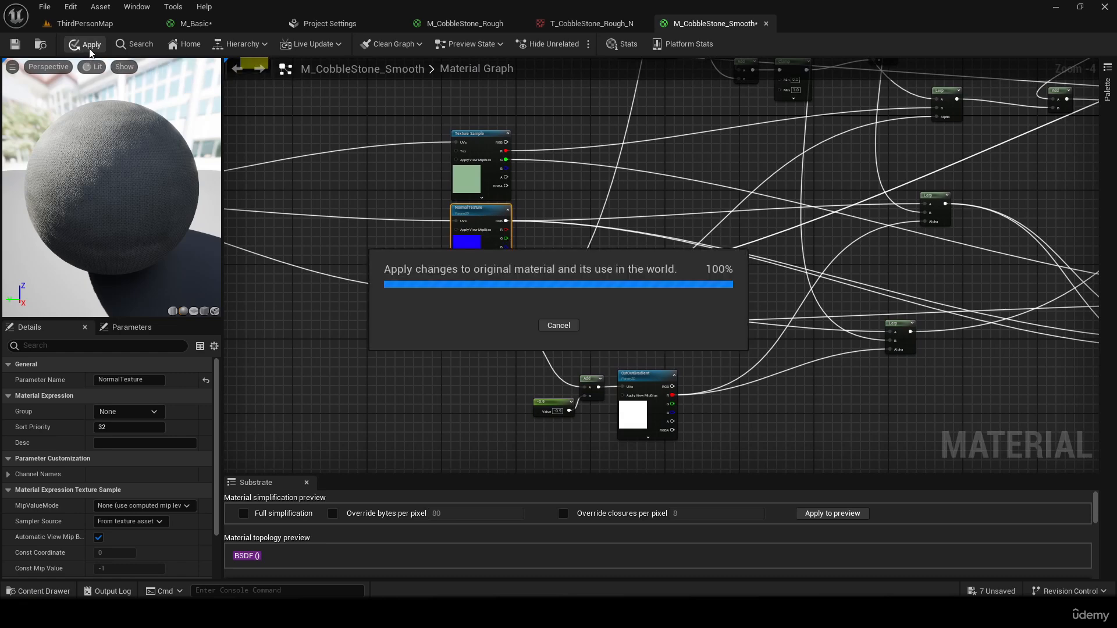
left_click(15, 45)
right_click_drag(375, 166, 342, 217)
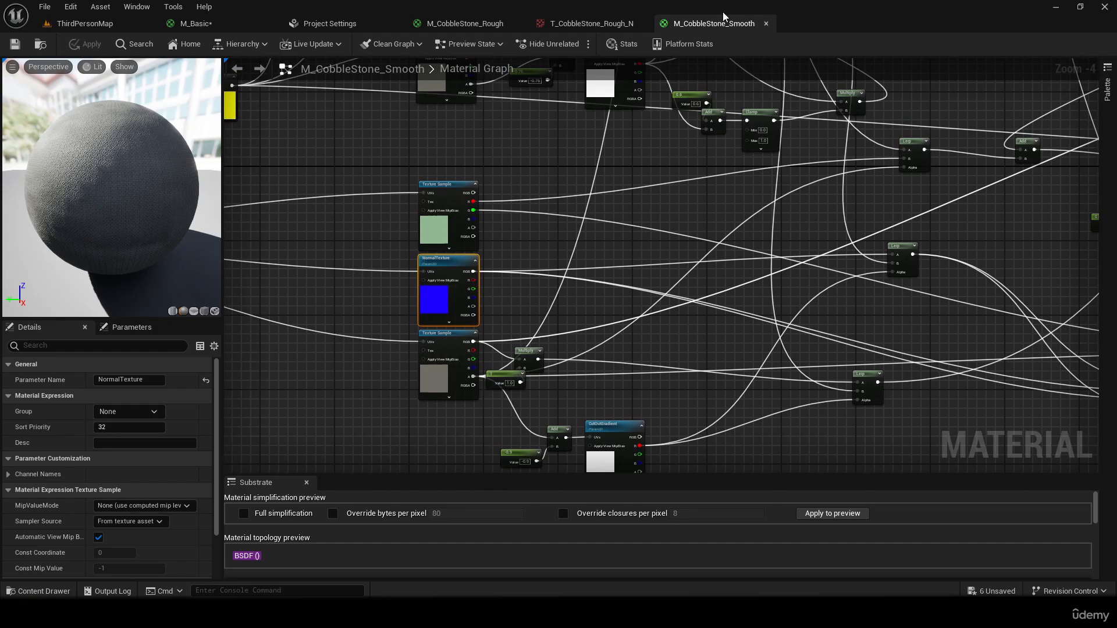
left_click(766, 24)
- Examine the cobblestone floor in ThirdPersonMap, backing the camera away until the house entrance is in view
left_click(86, 24)
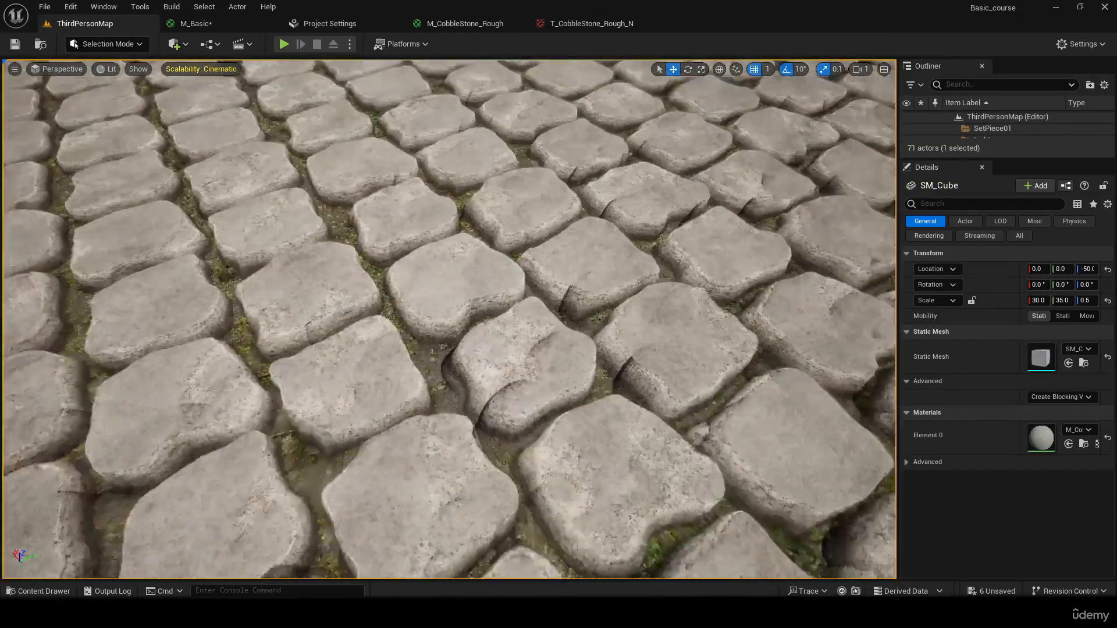
key("s")
right_click_drag(465, 291, 395, 245)
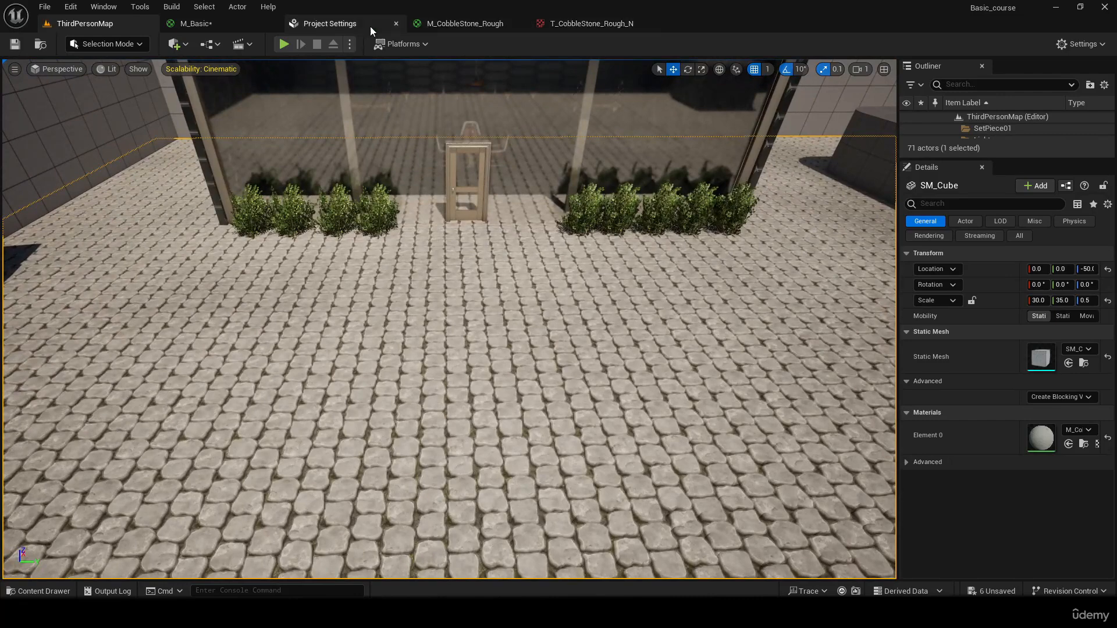
- Reorder M_Basic after Project Settings and shift its Substrate UE4 Default Shading node slightly away from the constants
left_click_drag(217, 18, 350, 22)
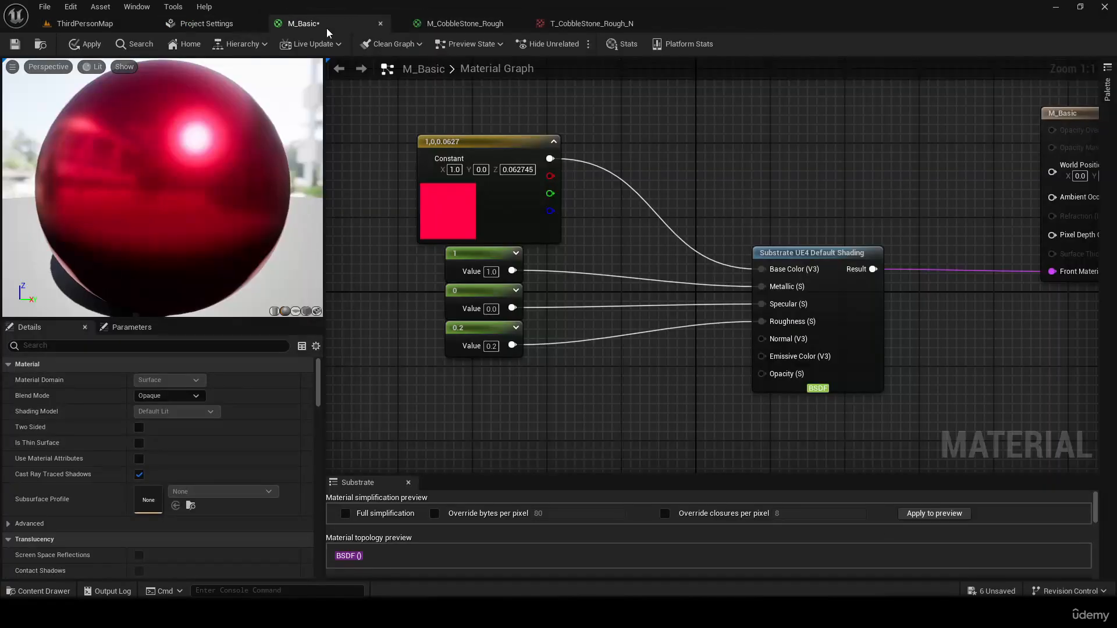
right_click_drag(594, 230, 510, 168)
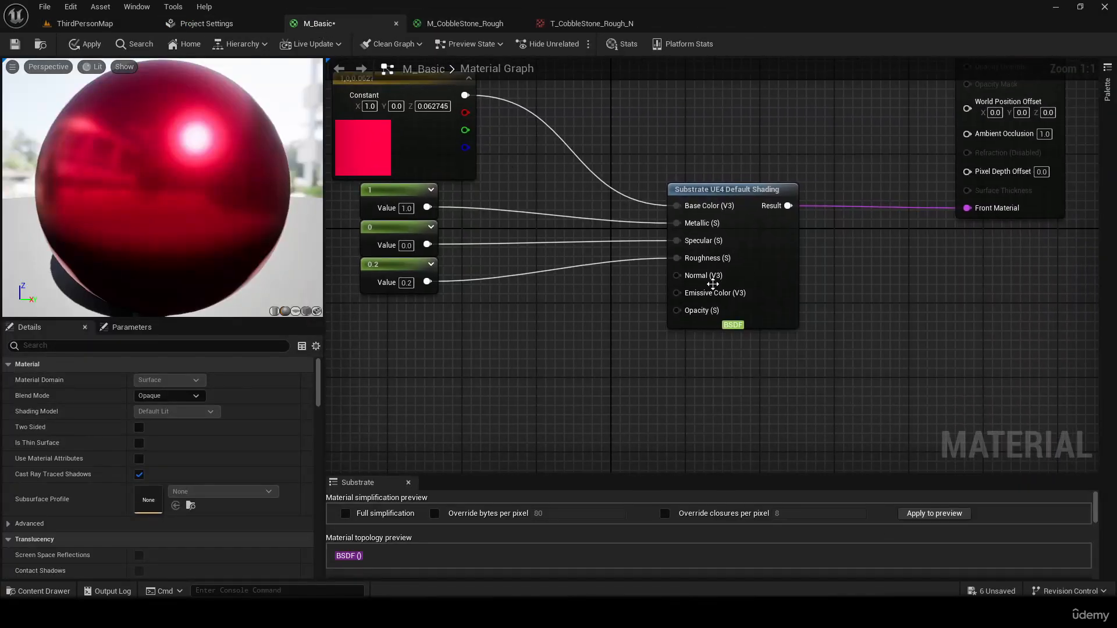
right_click_drag(713, 284, 800, 256)
left_click_drag(809, 164, 834, 183)
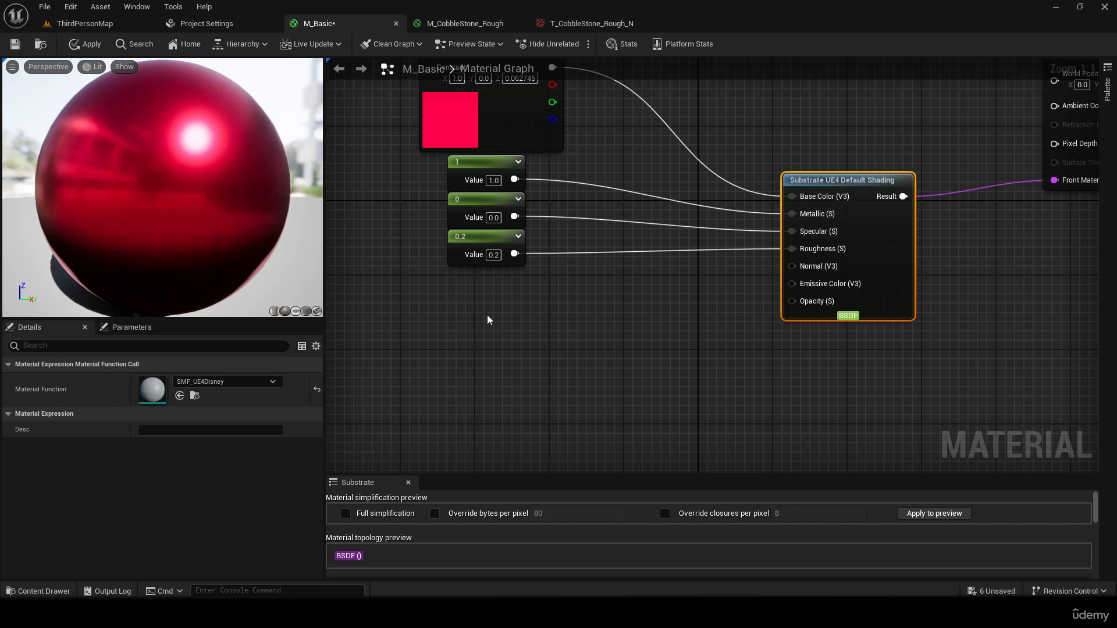
- Add a Constant below the others in M_Basic, connect it to Emissive Color and set its value to 5
left_click(456, 306)
left_click_drag(523, 324, 798, 284)
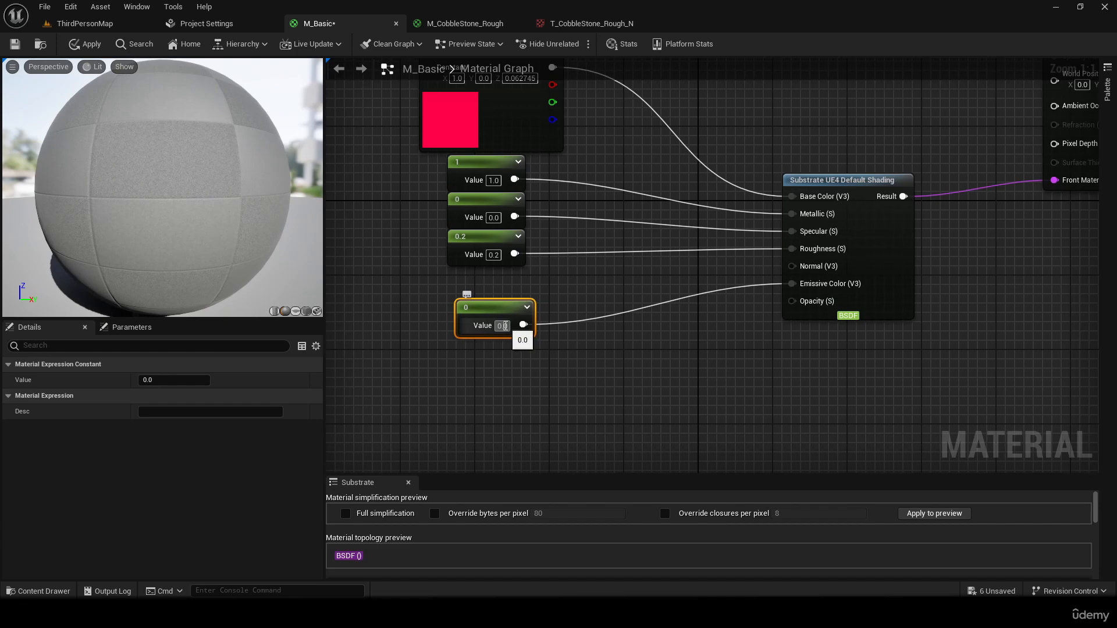
left_click(500, 326)
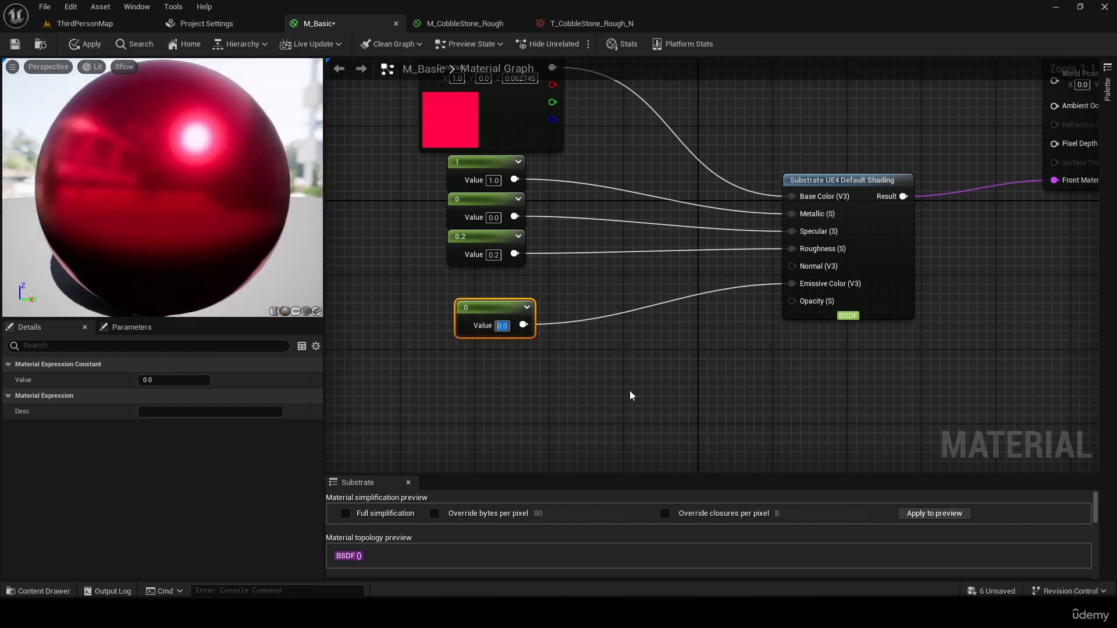
type("5")
key("Return")
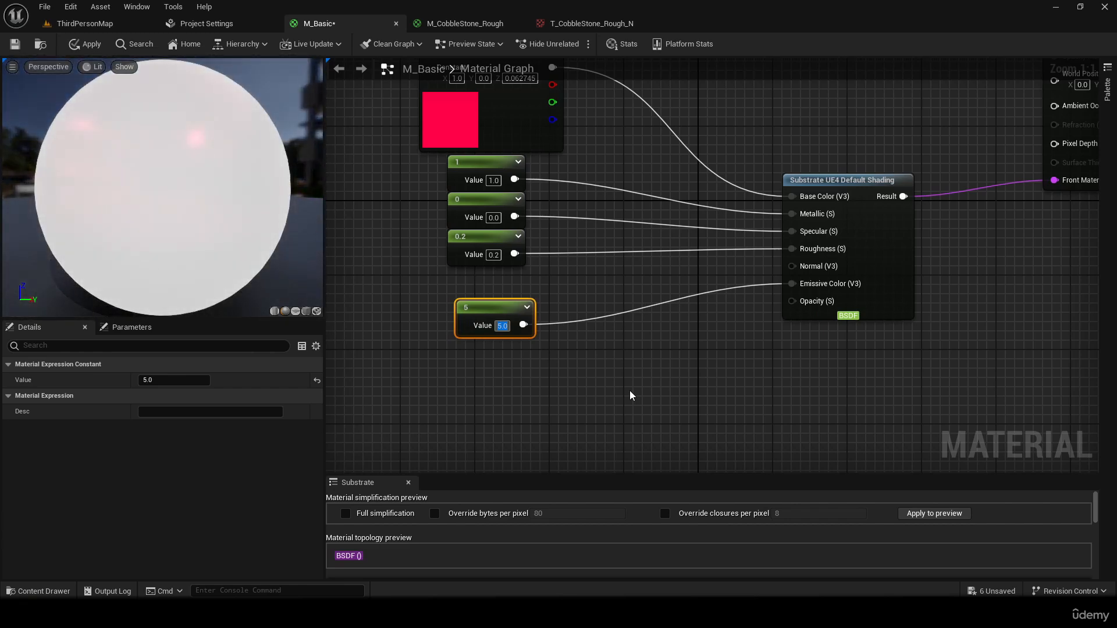
right_click_drag(620, 360, 596, 334)
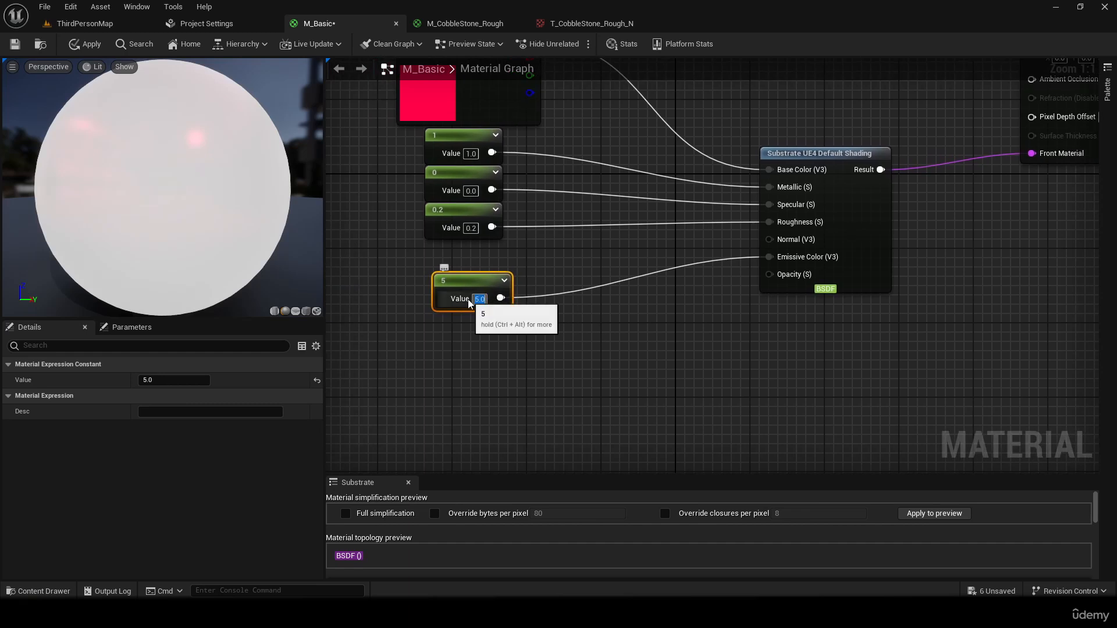
- Set the Emissive Color constant to 5000 and inspect the glow on the preview sphere from farther away
type("5000")
key("Return")
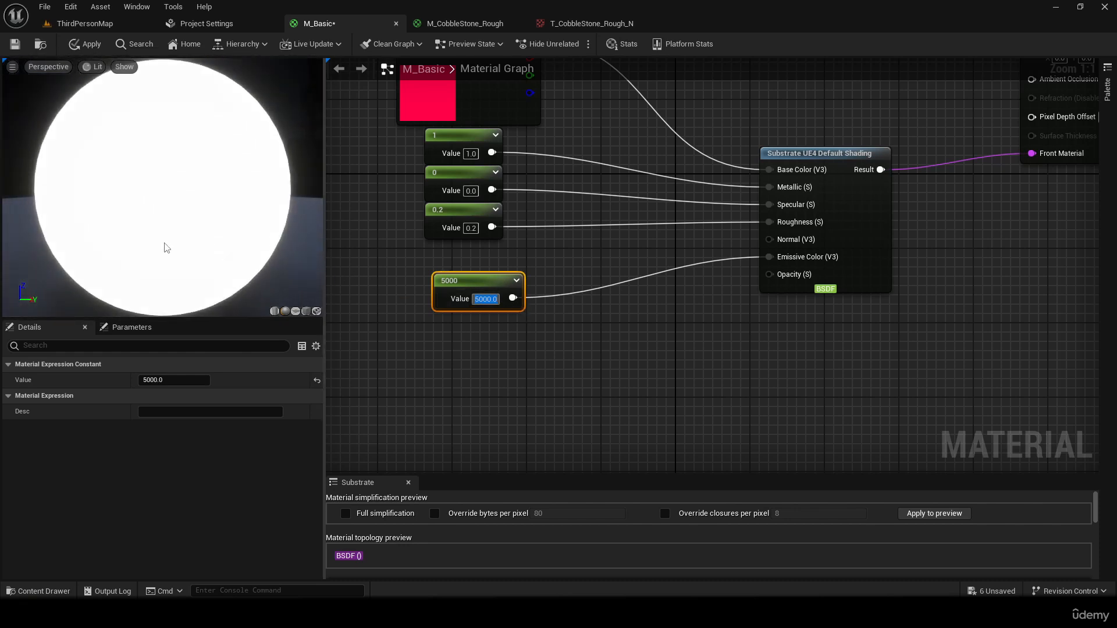
left_click_drag(165, 247, 169, 247)
right_click_drag(169, 247, 169, 285)
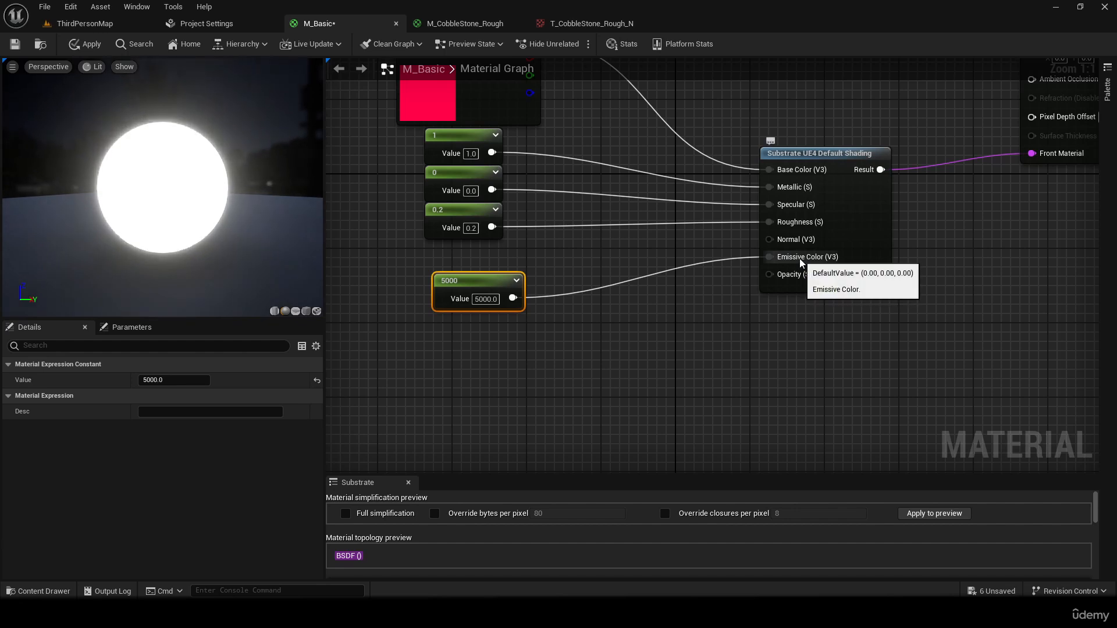
right_click_drag(701, 256, 666, 276)
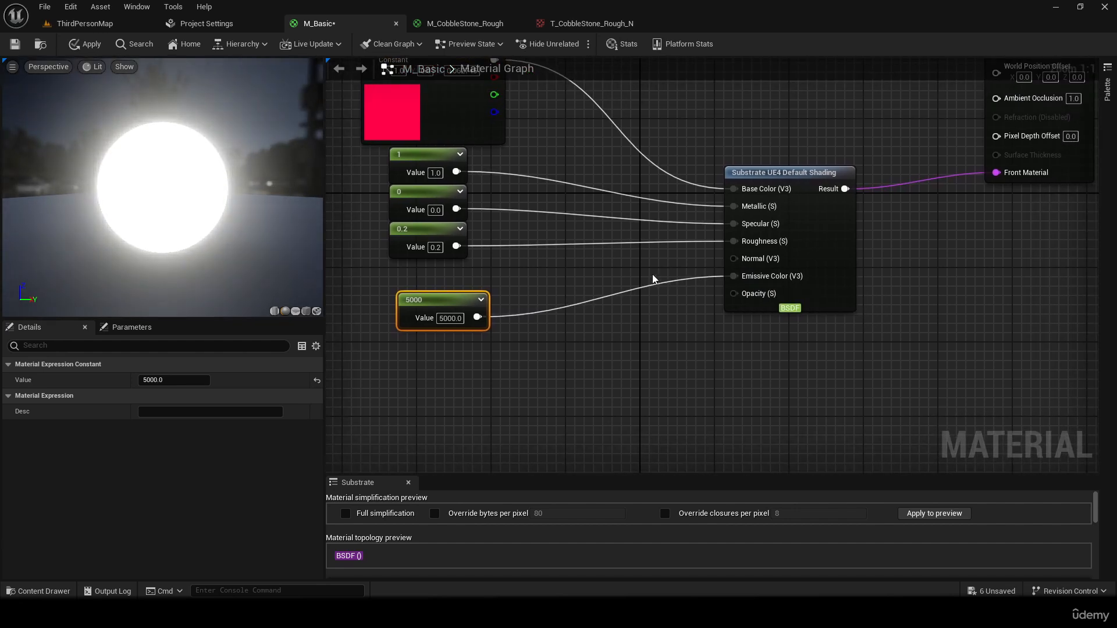
left_click(762, 172)
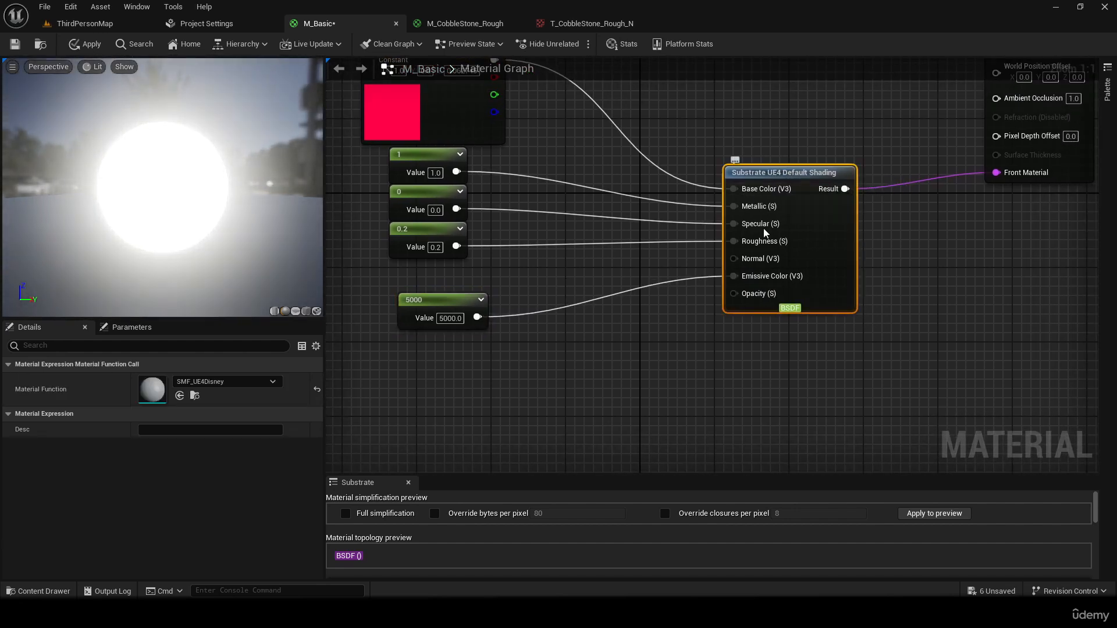
- Set the Emissive Color constant's value to 1
left_click(439, 295)
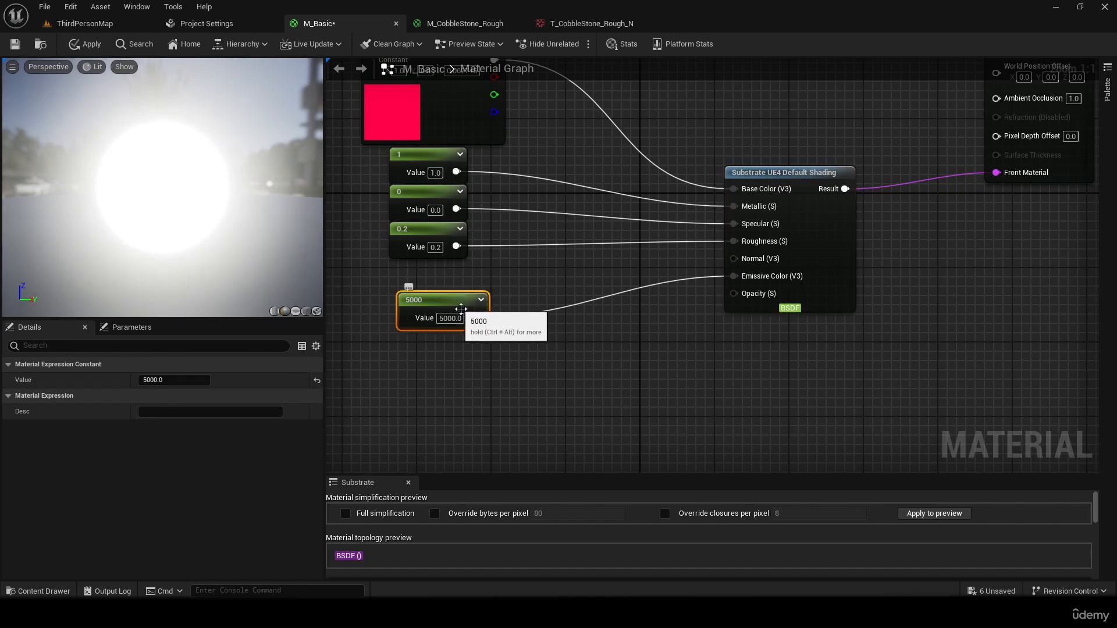
left_click(451, 319)
type("1")
key("Return")
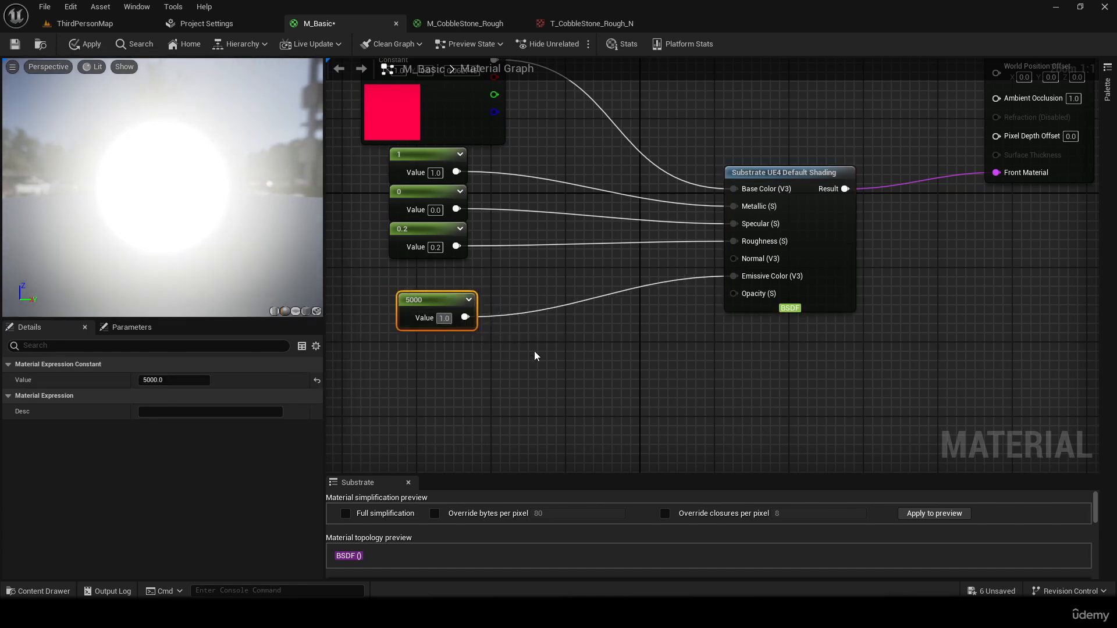
mouse_move(789, 308)
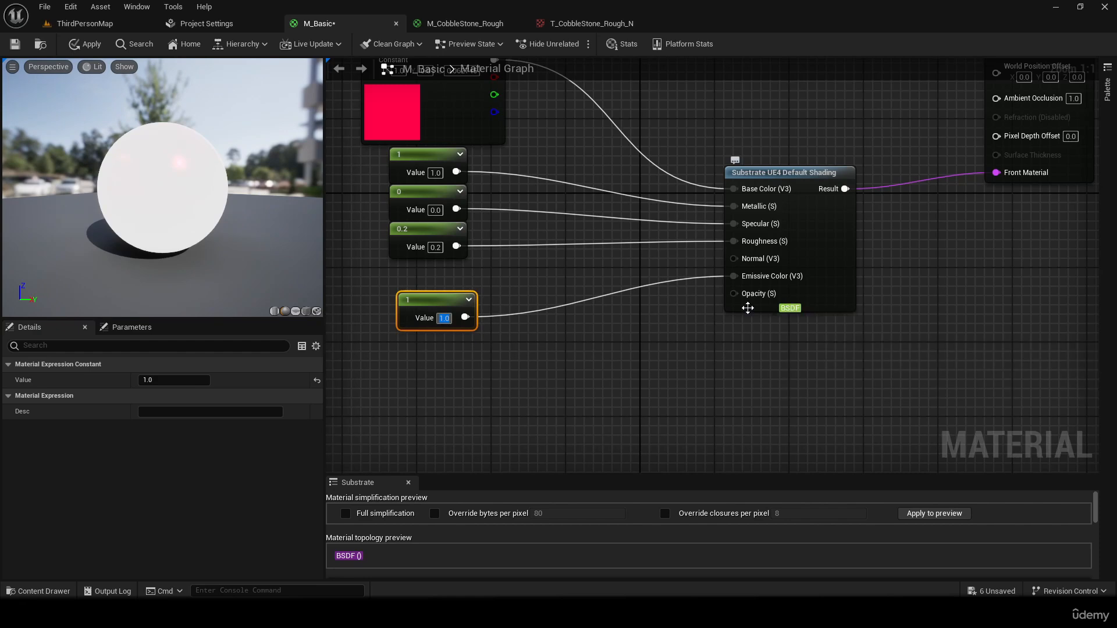
- Delete the constant that feeds Emissive Color from the M_Basic graph
left_click(546, 328)
right_click_drag(547, 330, 577, 359)
left_click(493, 338)
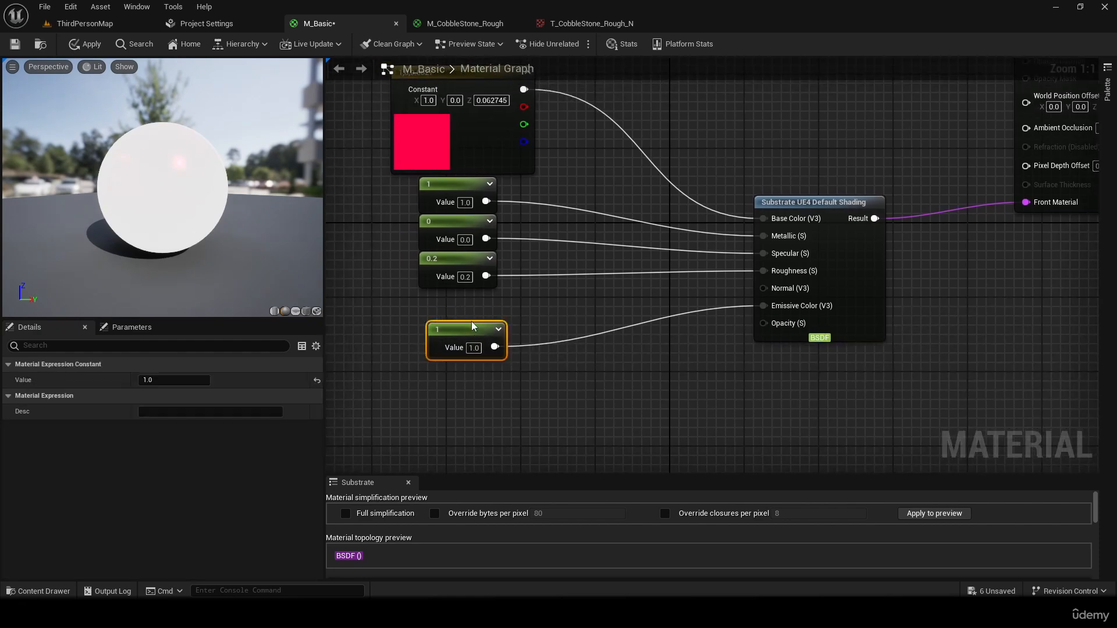
left_click(557, 329)
left_click(456, 335)
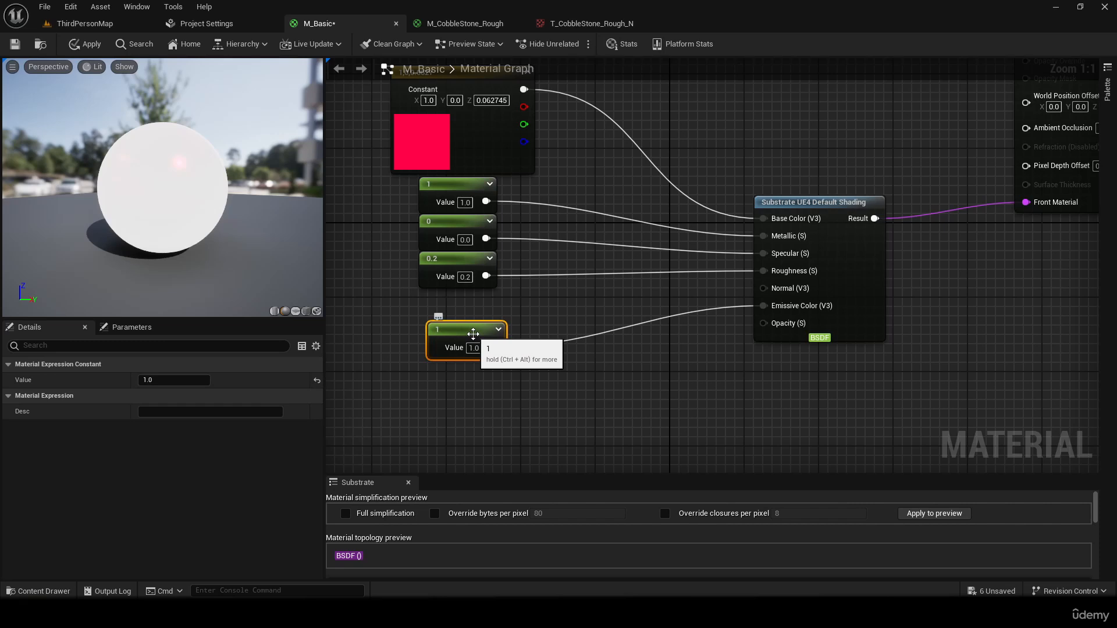
key("Delete")
right_click_drag(665, 346, 644, 357)
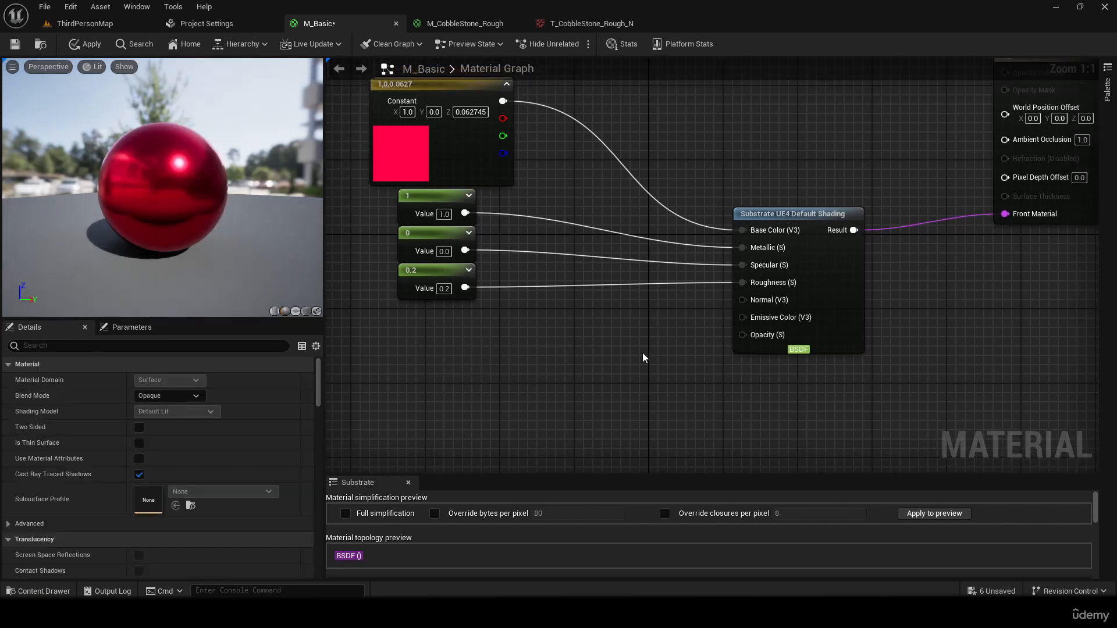
- Add a Constant below the Roughness constant, connect it to Opacity and inspect the preview sphere
left_click(447, 333)
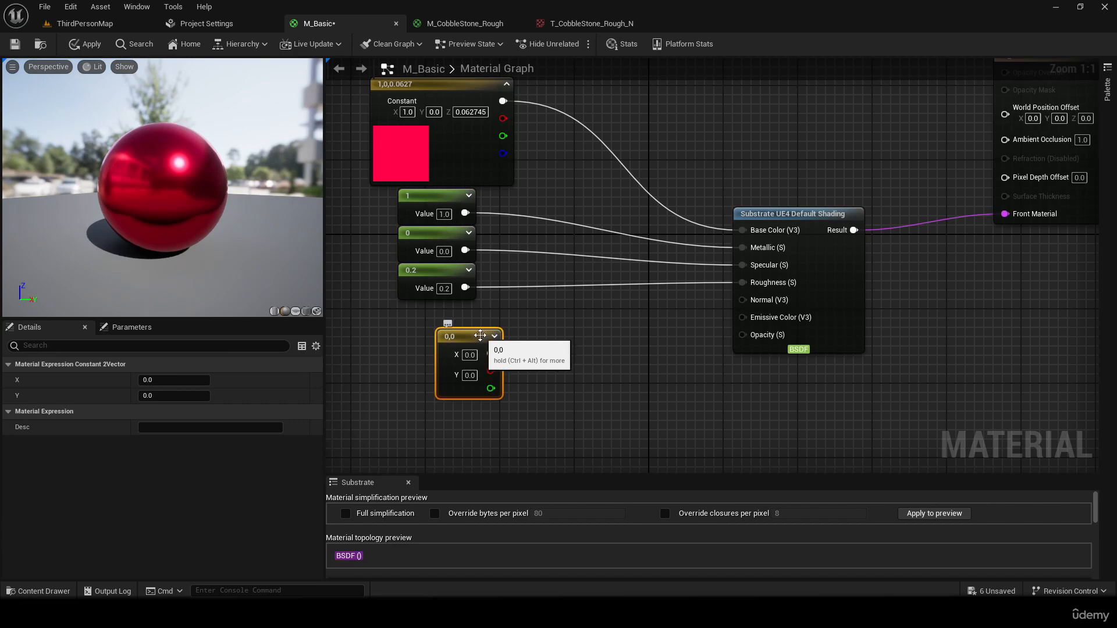
key("Delete")
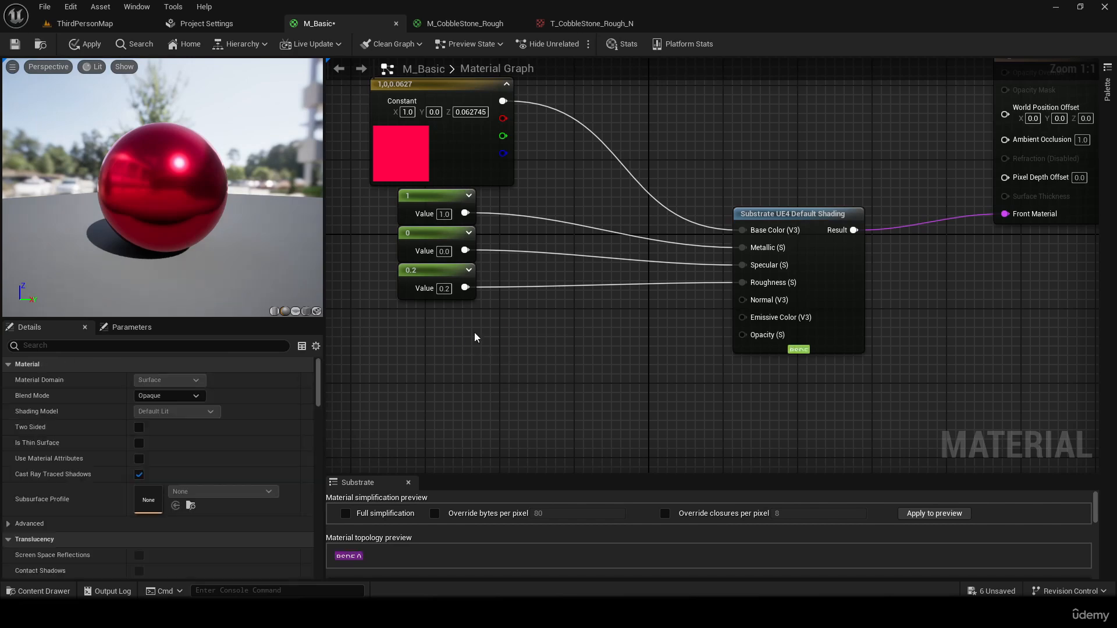
left_click(422, 348)
left_click_drag(460, 349, 743, 335)
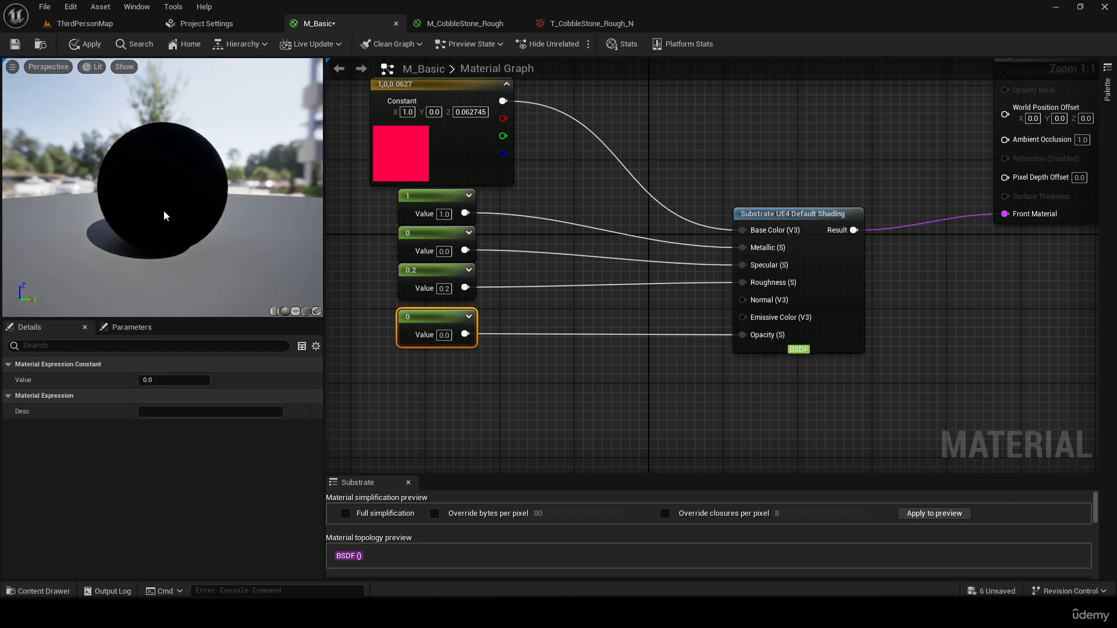
left_click_drag(164, 216, 96, 212)
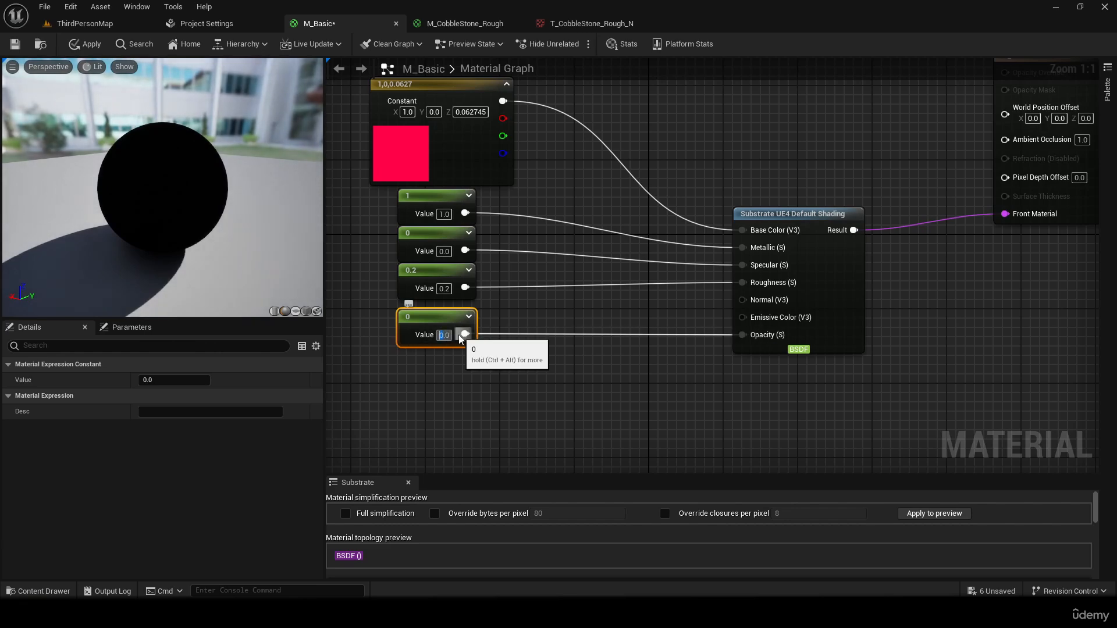
- Set the Opacity constant's value to 0.7 and inspect the preview sphere from another side
type("0.7")
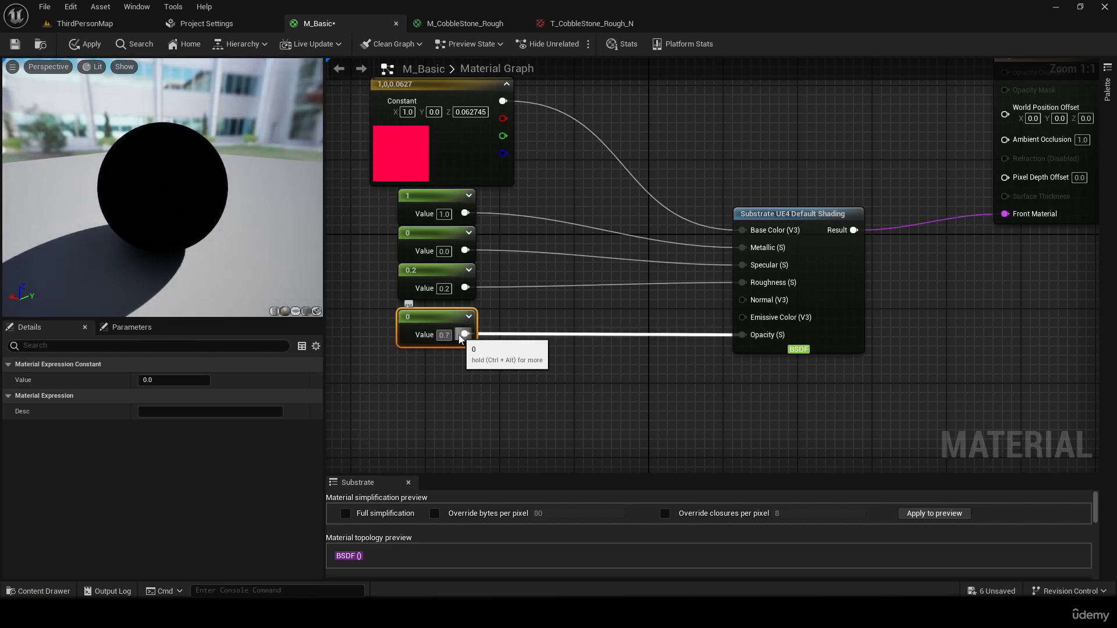
key("Return")
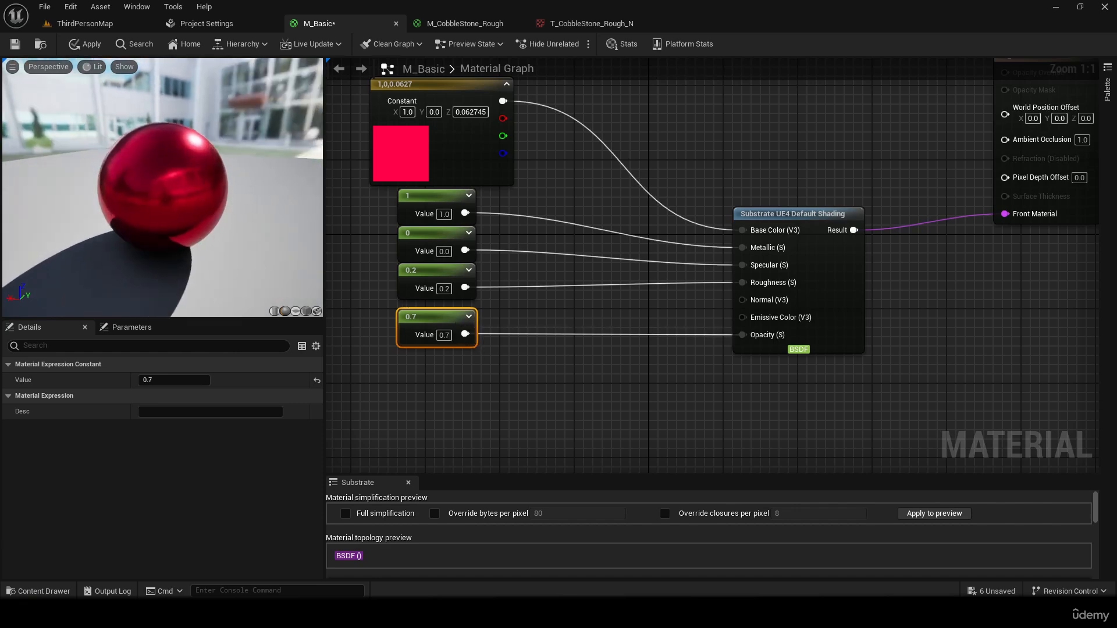
left_click_drag(136, 217, 105, 218)
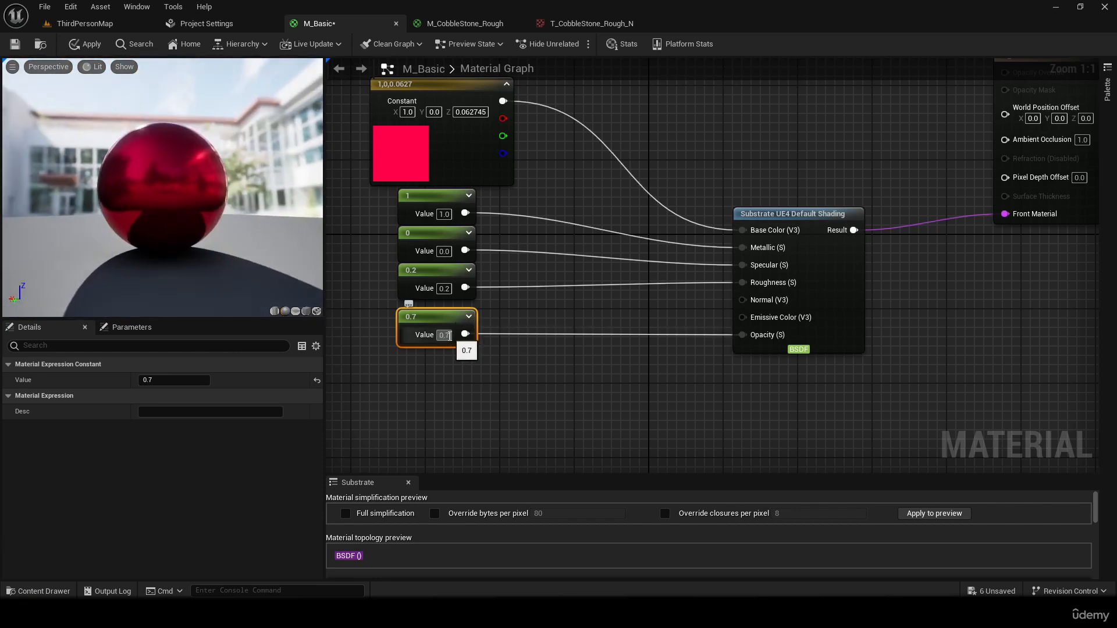
- Try values of 2 and 0.2 for the Opacity constant and inspect the preview sphere up close
left_click_drag(445, 336, 437, 336)
type("2")
key("Return")
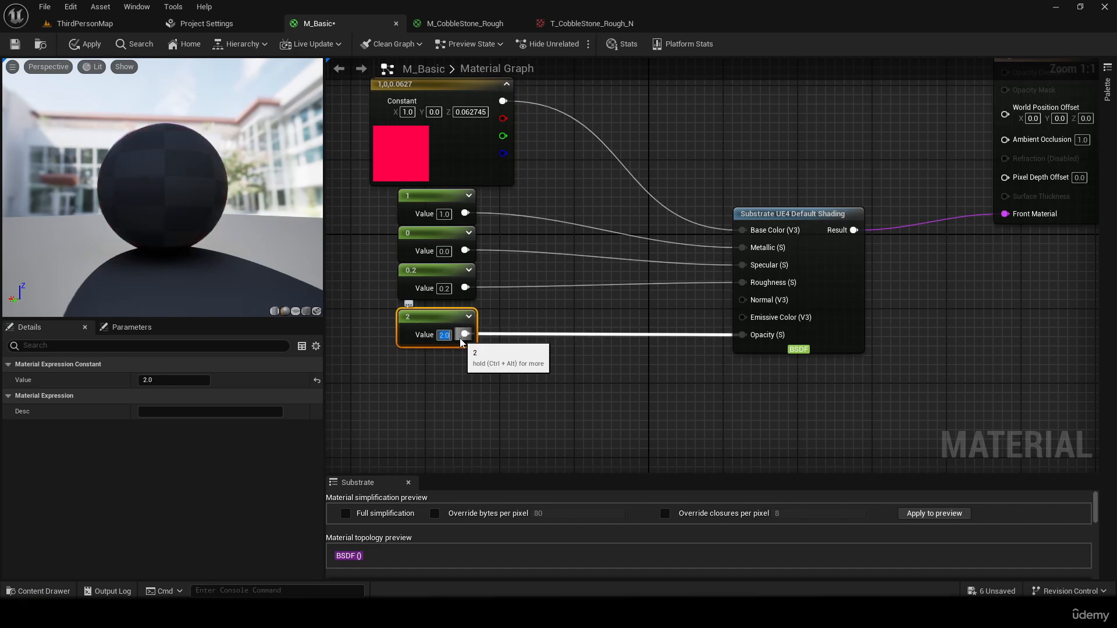
type("0.2")
key("Return")
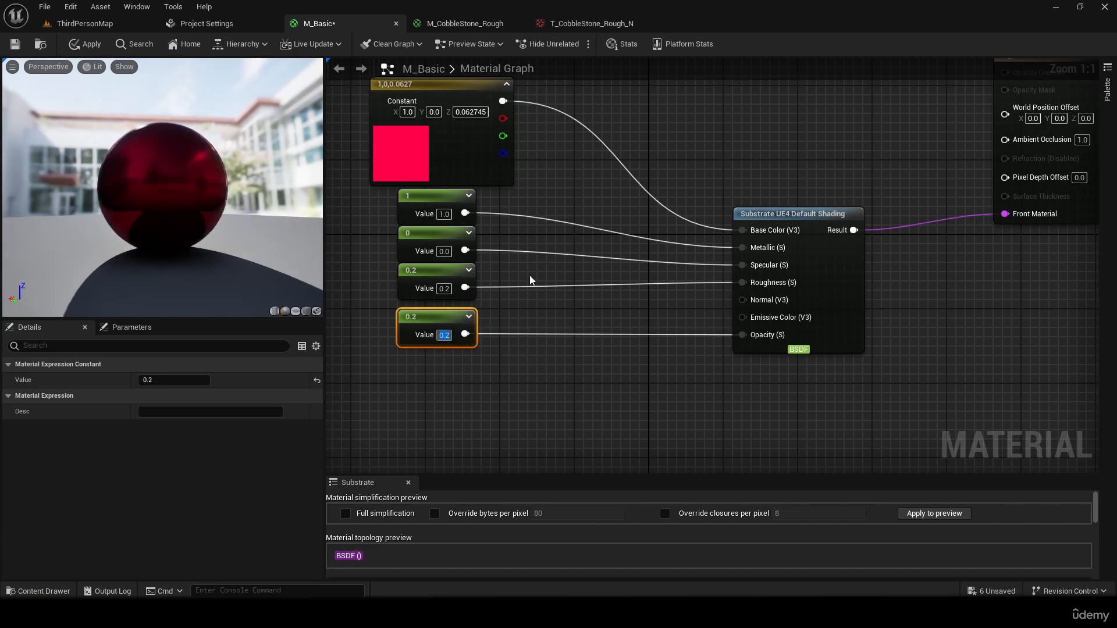
left_click_drag(163, 187, 239, 198)
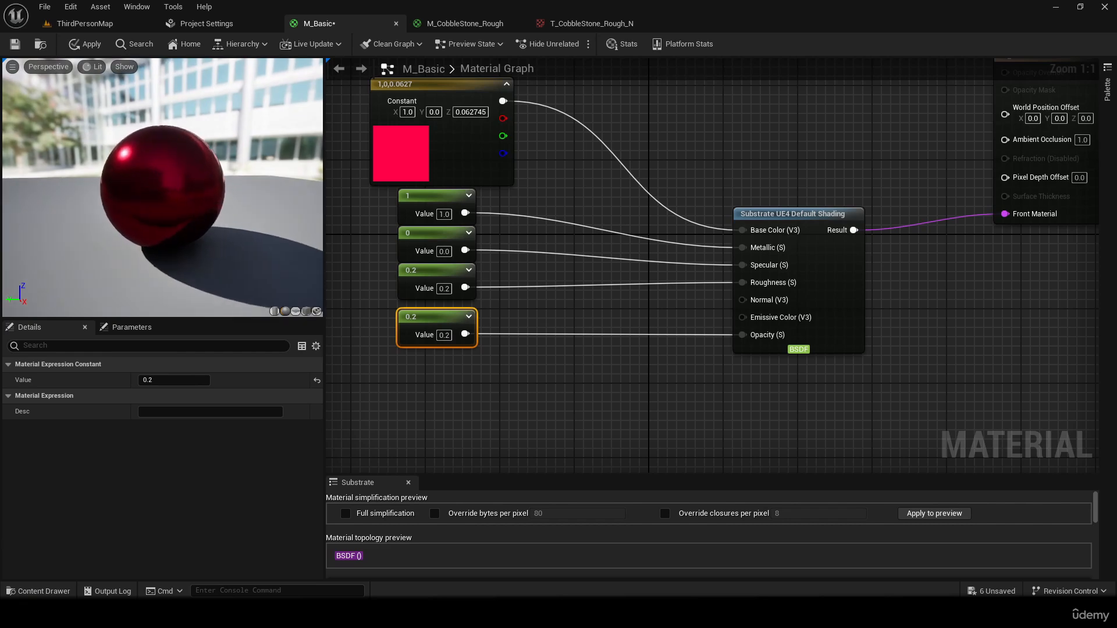
right_click_drag(238, 198, 239, 151)
left_click_drag(163, 186, 296, 186)
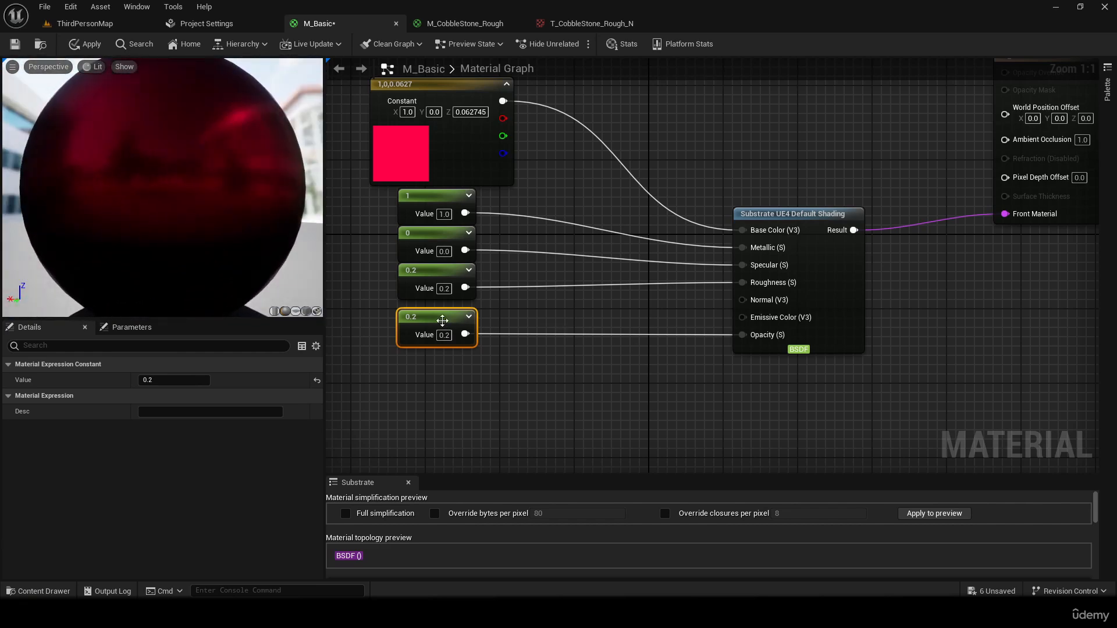
- Delete the Opacity constant and shift the M_Basic output node slightly away from the Substrate UE4 Default Shading node
left_click(536, 336)
key("Home")
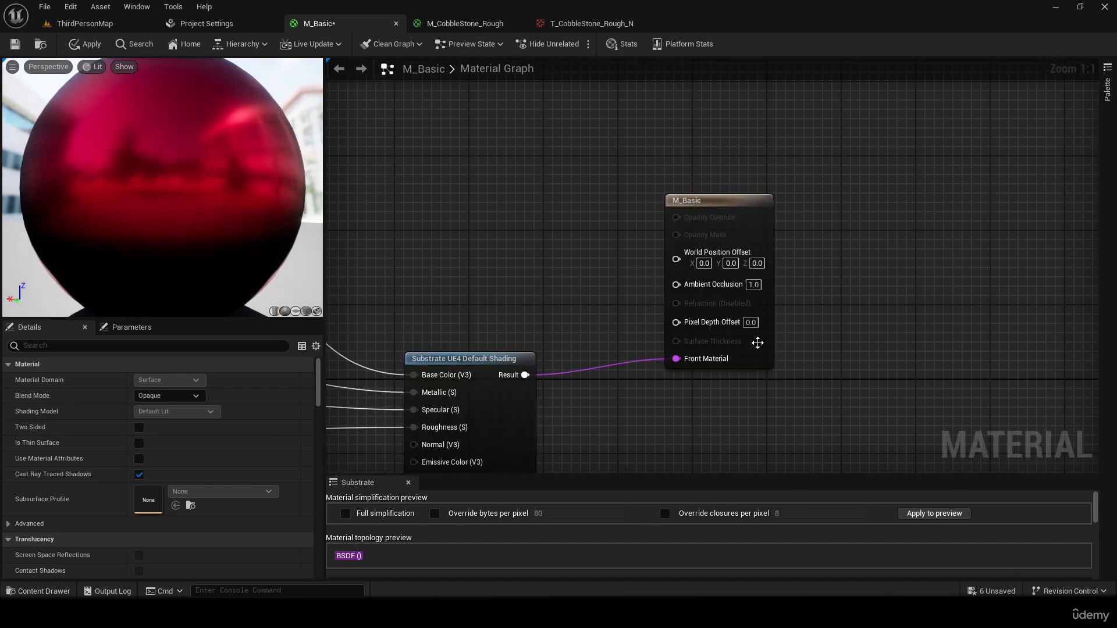
left_click_drag(711, 218, 739, 209)
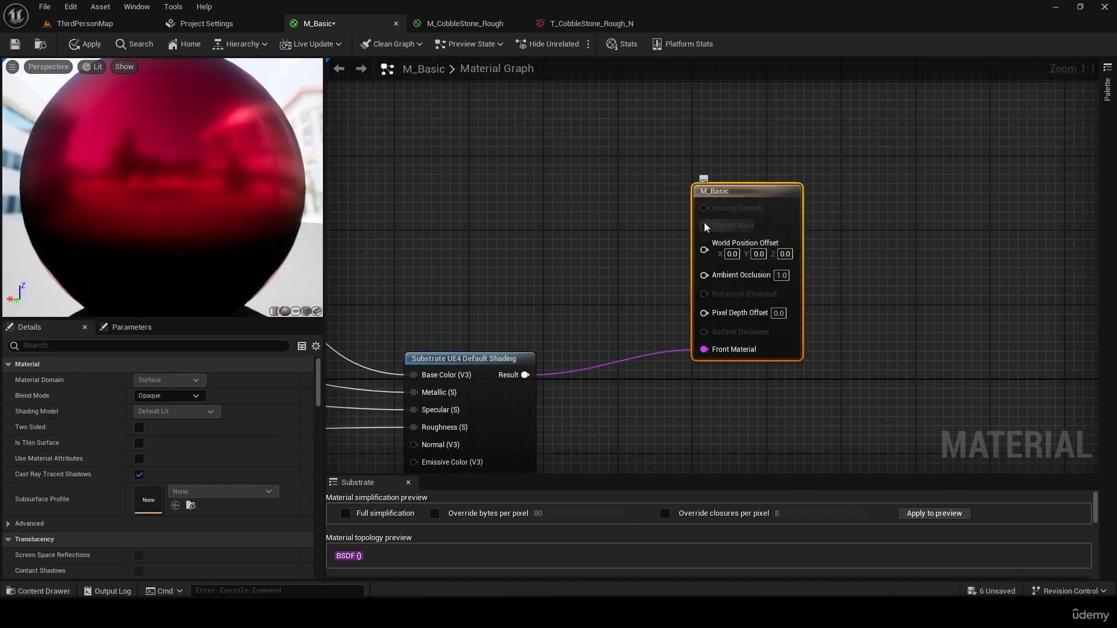
right_click_drag(676, 242, 753, 156)
- Go from the StarterContent Textures folder up to the project's main Content folder
key("ctrl+space")
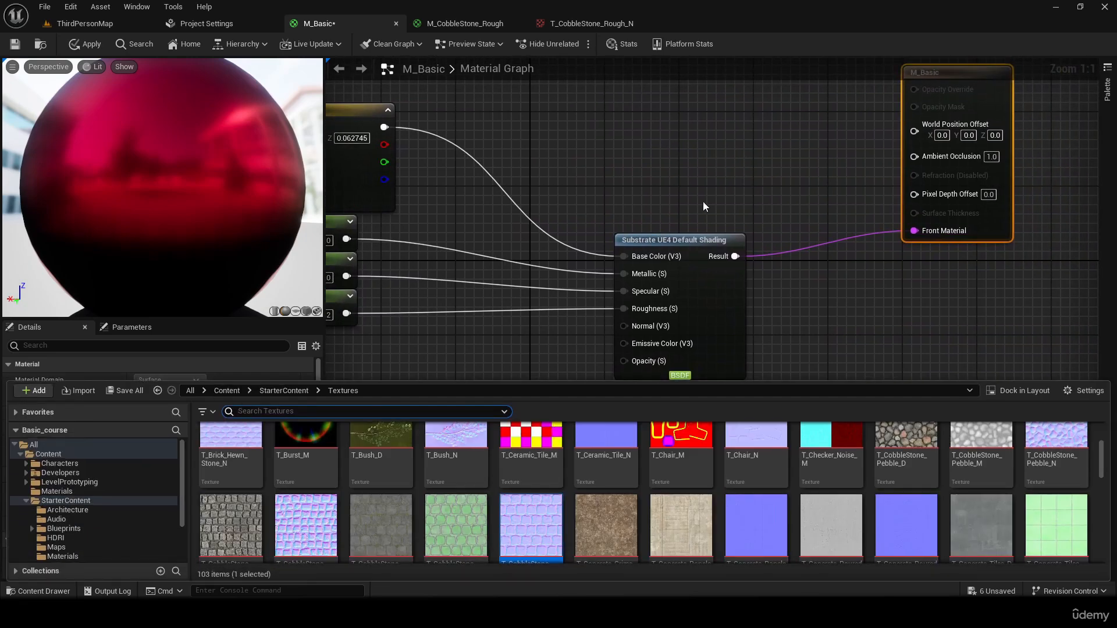
scroll(1100, 460, "up", 3)
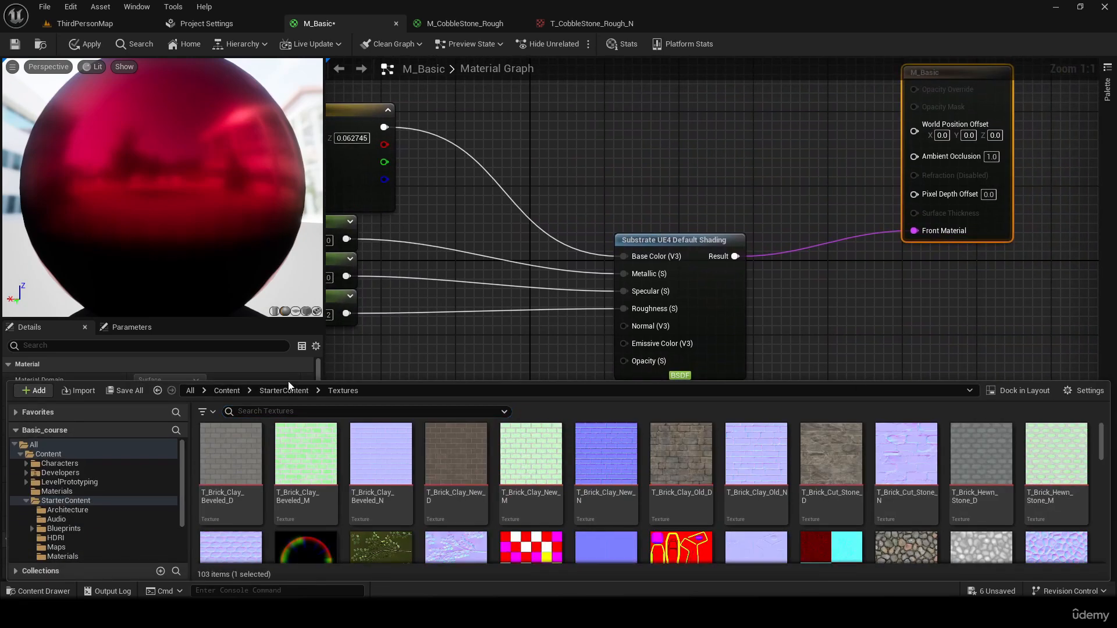
left_click(271, 390)
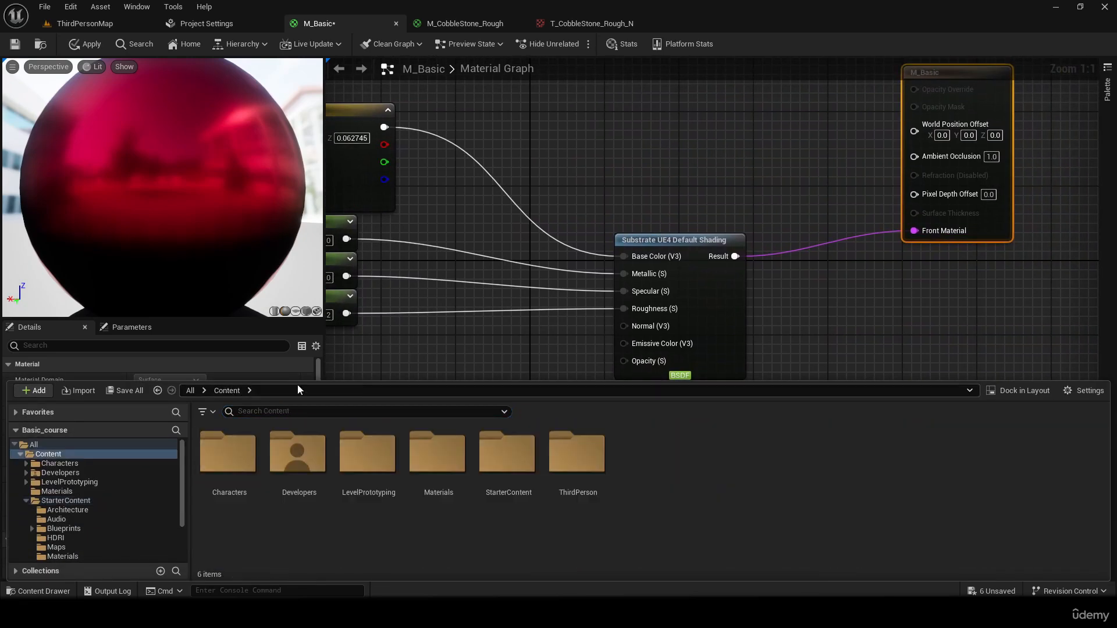
- Return to ThirdPersonMap and look closely at the glass panes on the front of the house
left_click(127, 28)
right_click_drag(506, 195, 457, 194)
left_click(507, 195)
key("w")
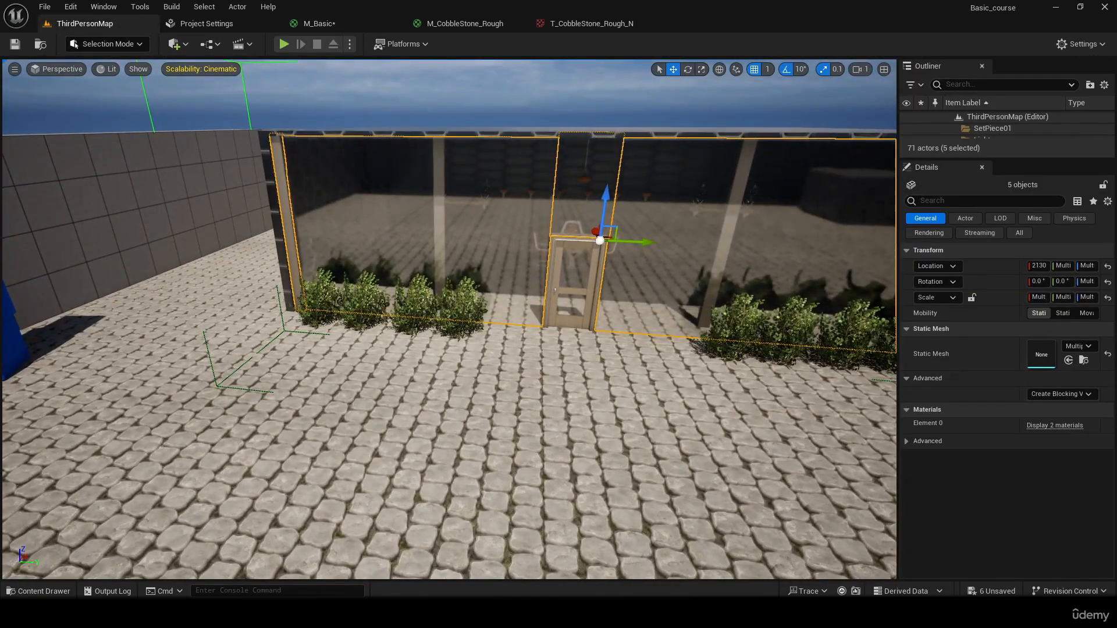
scroll(772, 337, "up", 5)
- Check the project's own Materials folder and browse to the Materials folder of StarterContent
key("ctrl+space")
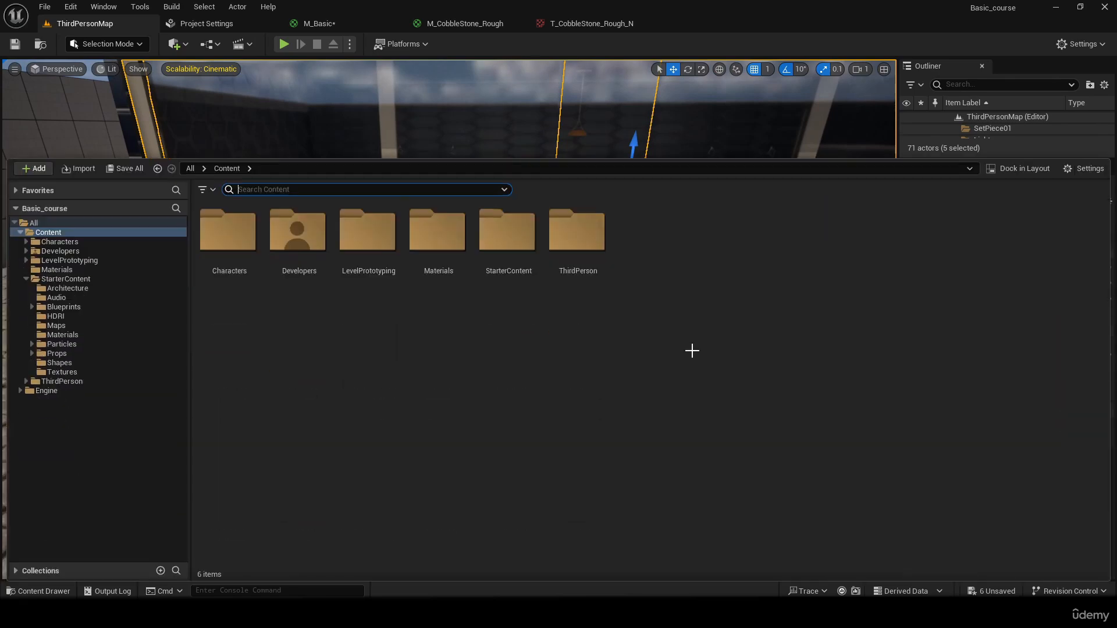
left_click(229, 259)
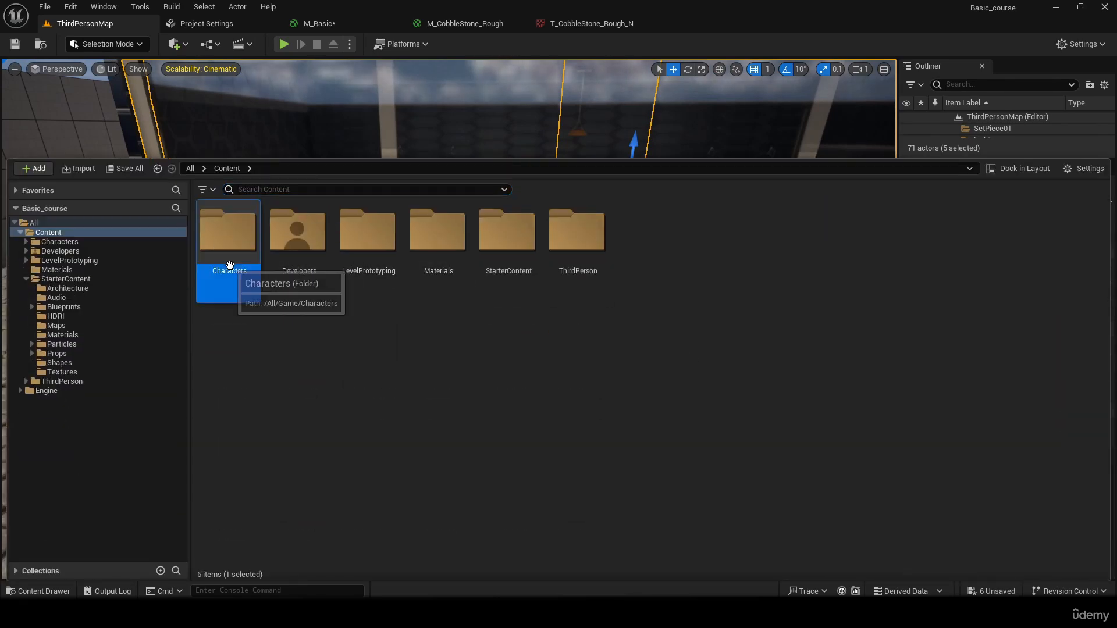
double_click(447, 265)
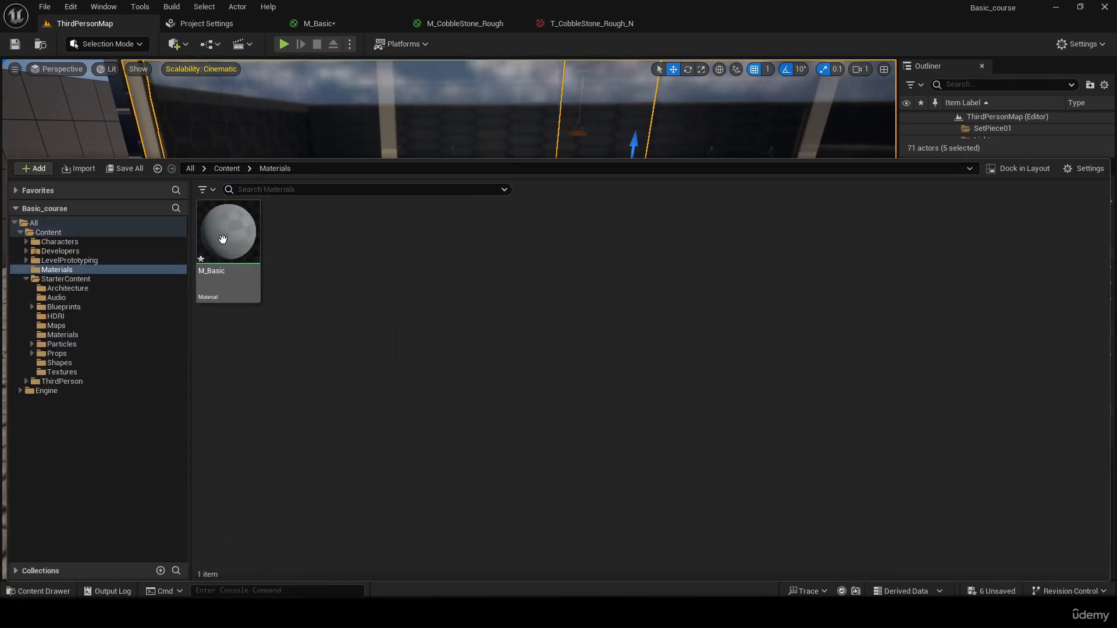
left_click(225, 168)
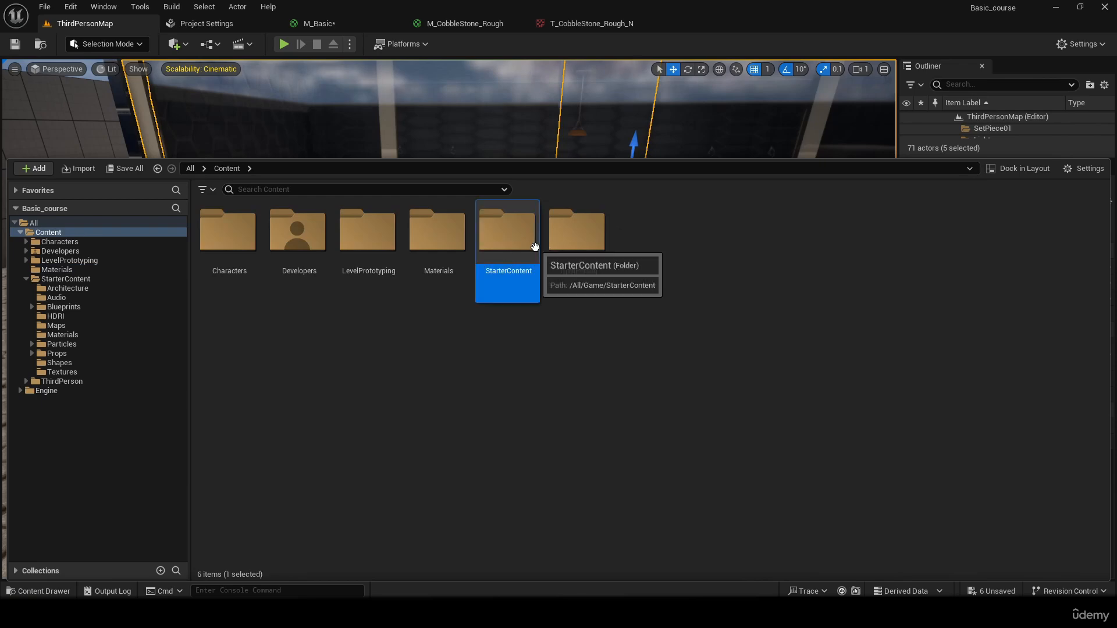
double_click(506, 244)
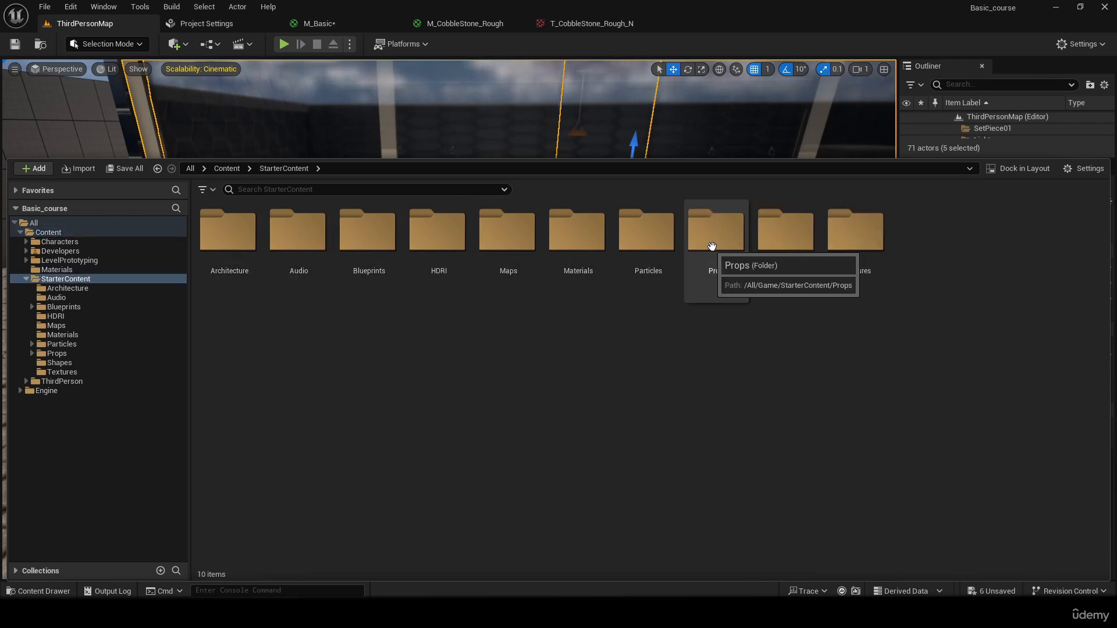
left_click(565, 246)
double_click(566, 247)
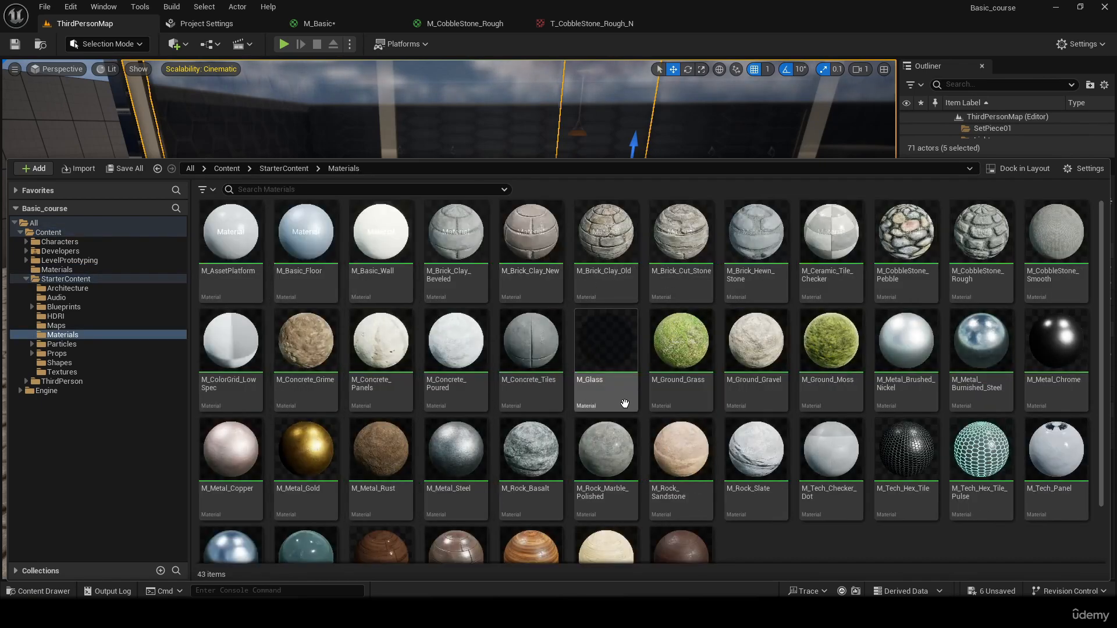
- Open the M_Glass material and examine its output node and Substrate Shading Models connections
scroll(789, 439, "down", 1)
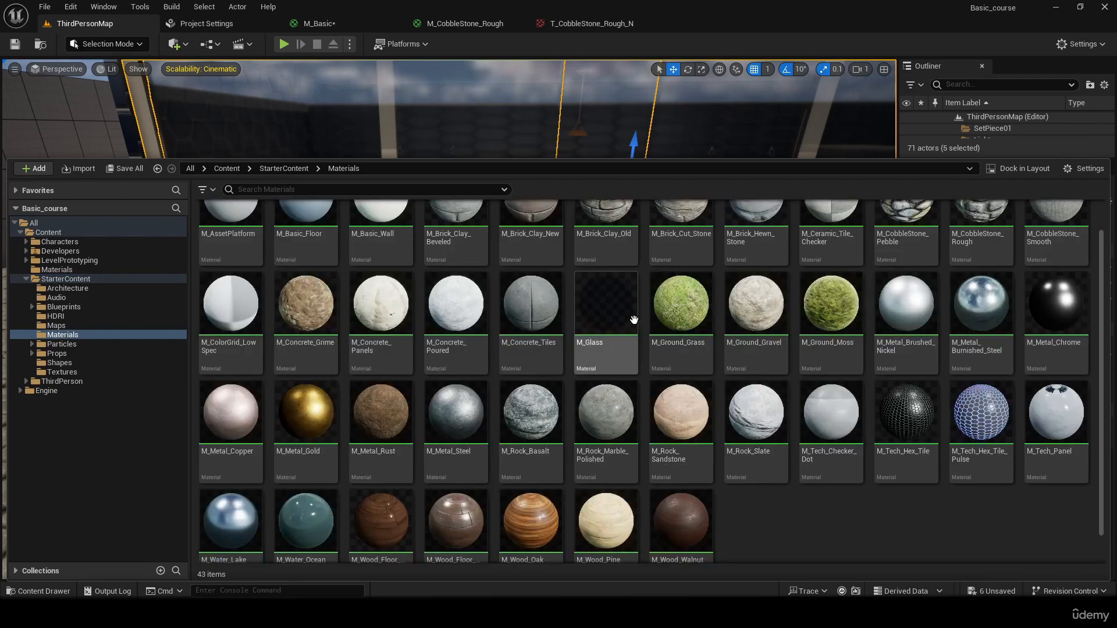
left_click(619, 312)
double_click(619, 313)
right_click_drag(662, 403, 705, 396)
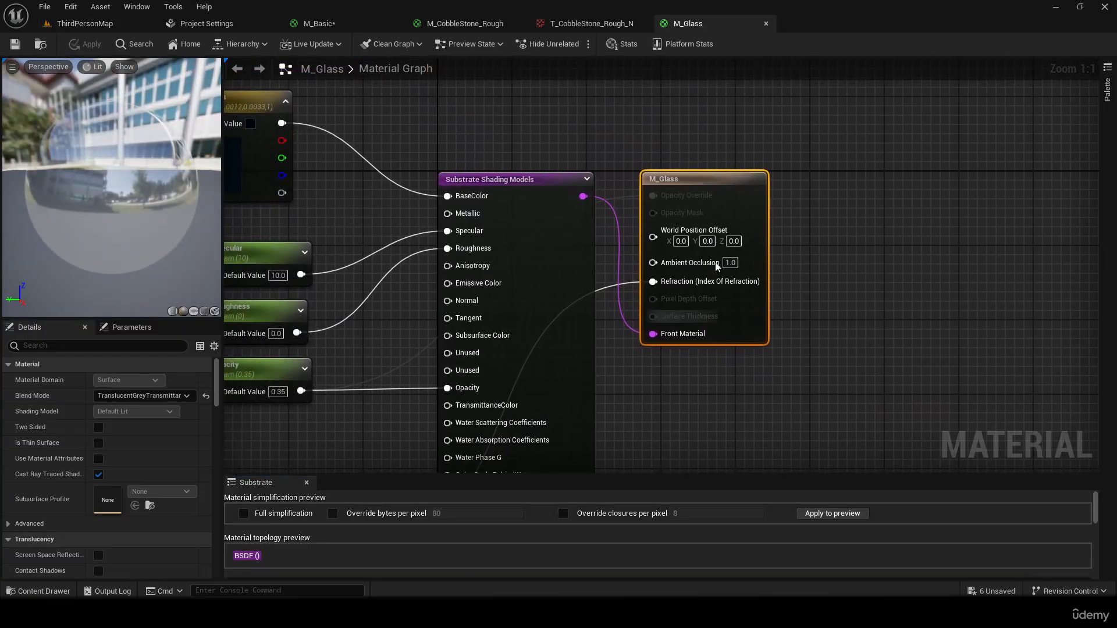
- Spread out the graph by moving the M_Glass output node away from Substrate Shading Models and raising the Substrate Shading Models node
left_click_drag(710, 177, 859, 185)
right_click_drag(619, 333, 297, 332)
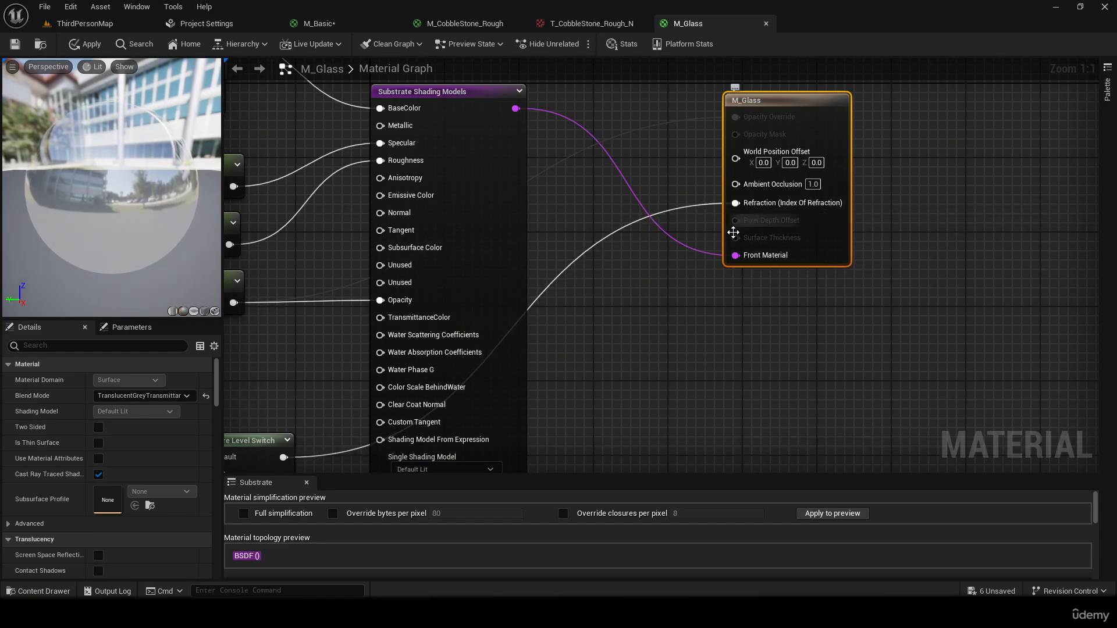
mouse_move(671, 271)
right_mouse_down()
mouse_move(950, 104)
mouse_move(831, 358)
right_mouse_up()
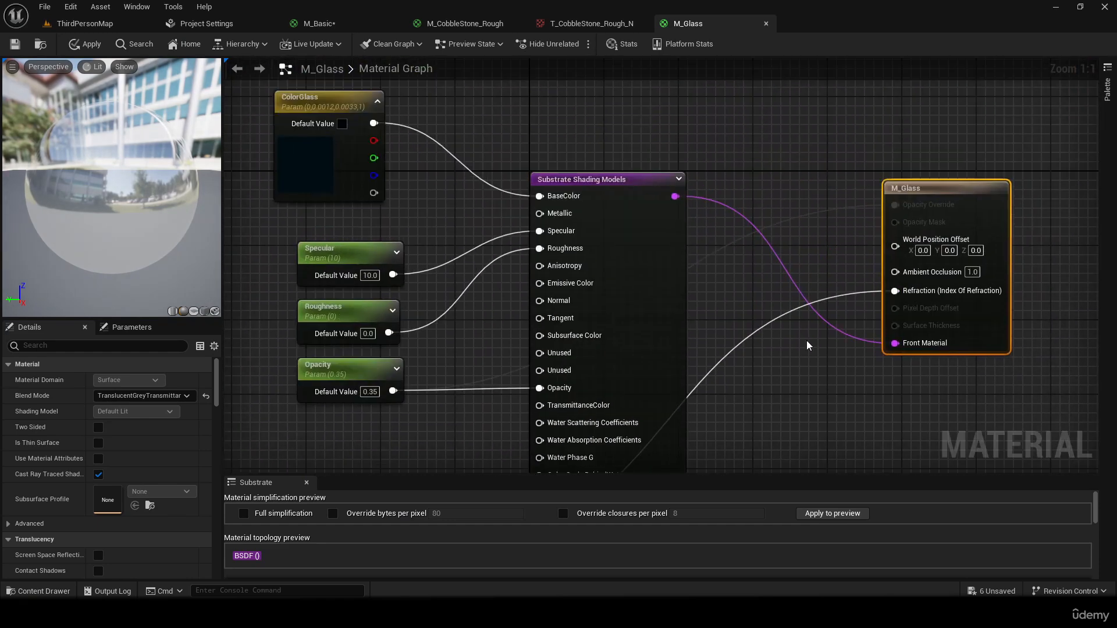
mouse_move(623, 175)
left_mouse_down()
mouse_move(638, 53)
mouse_move(666, 120)
left_mouse_up()
mouse_move(757, 156)
right_mouse_down()
mouse_move(780, 86)
mouse_move(774, 109)
mouse_move(770, 90)
right_mouse_up()
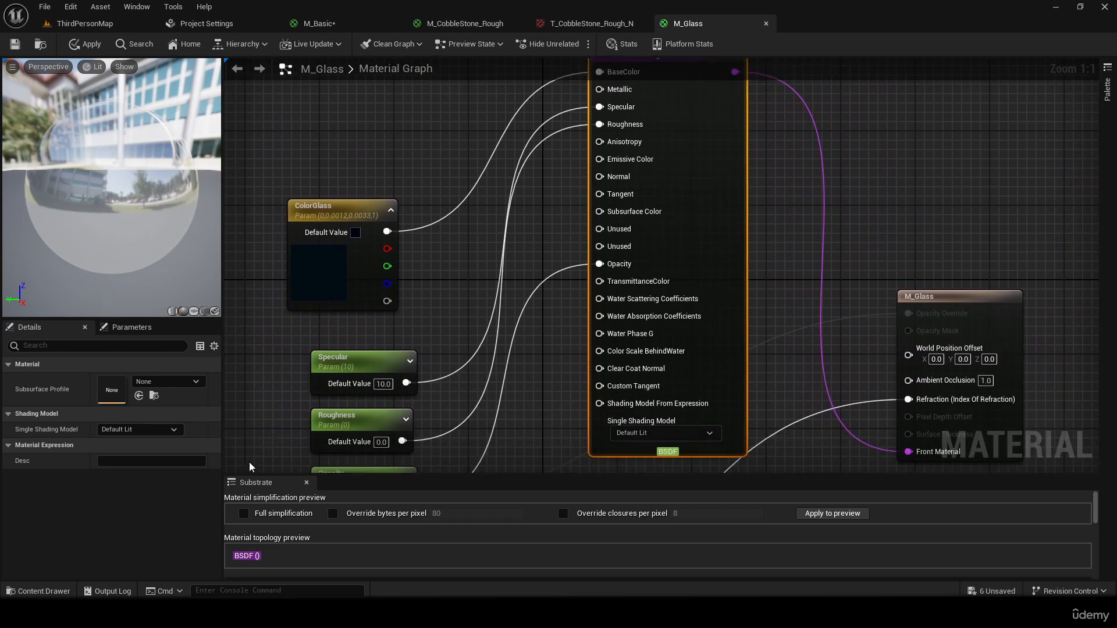
right_click_drag(528, 348, 525, 382)
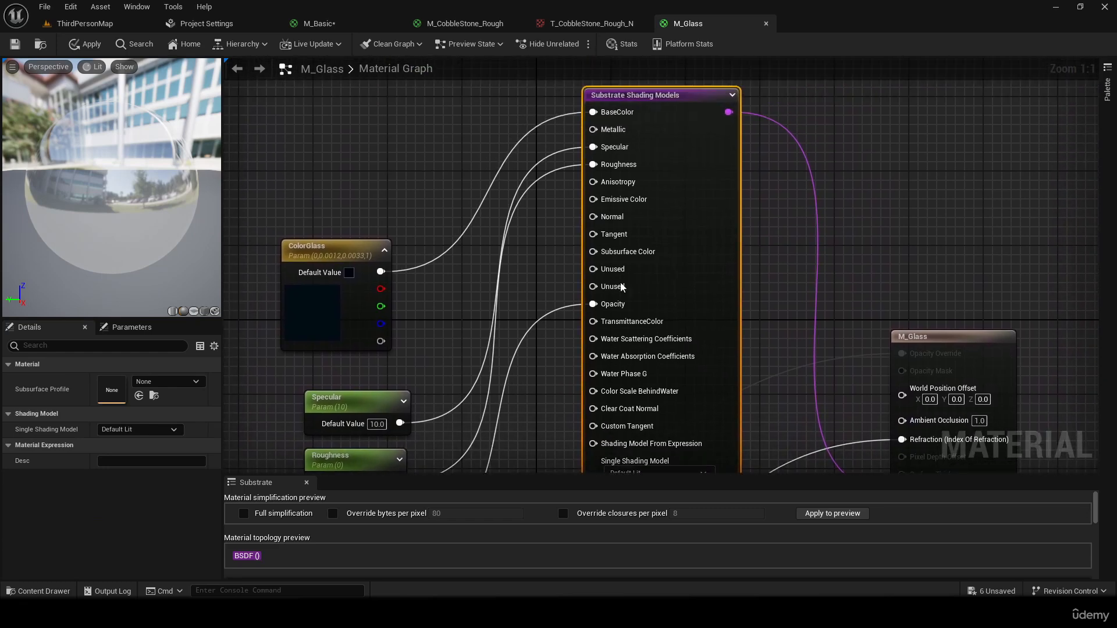
- Nudge the Opacity node closer to Roughness and move the M_Glass output node farther from Substrate Shading Models
right_click_drag(528, 312, 675, 63)
left_click_drag(514, 274, 512, 264)
right_click_drag(599, 286, 905, 58)
right_click_drag(647, 219, 512, 260)
right_click_drag(591, 278, 314, 341)
right_click_drag(612, 222, 340, 425)
left_click_drag(765, 231, 921, 276)
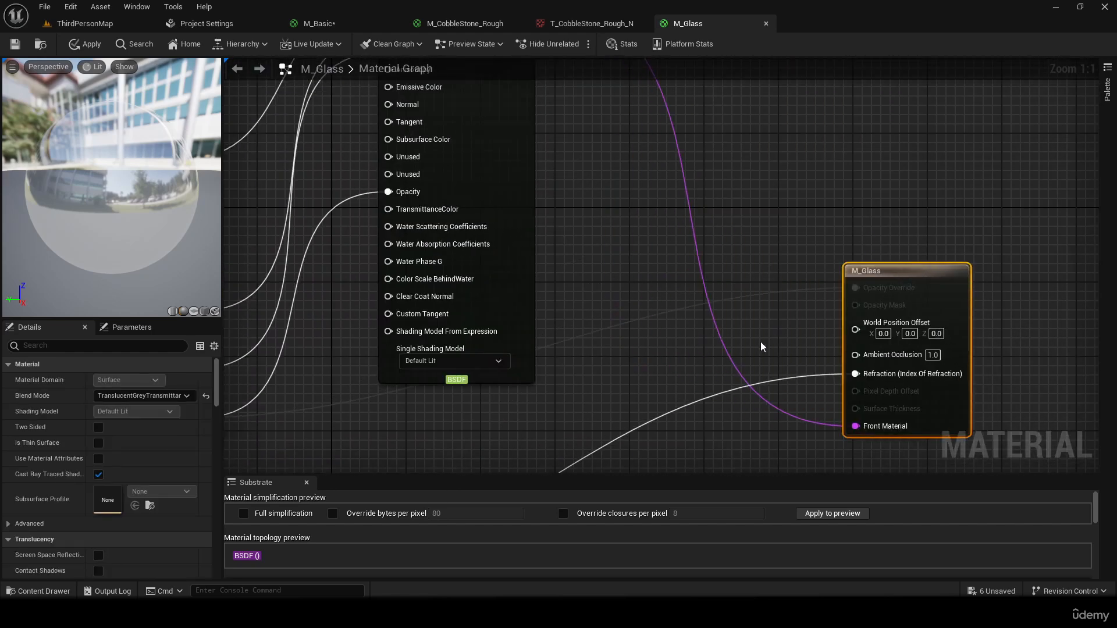
right_click_drag(762, 343, 690, 220)
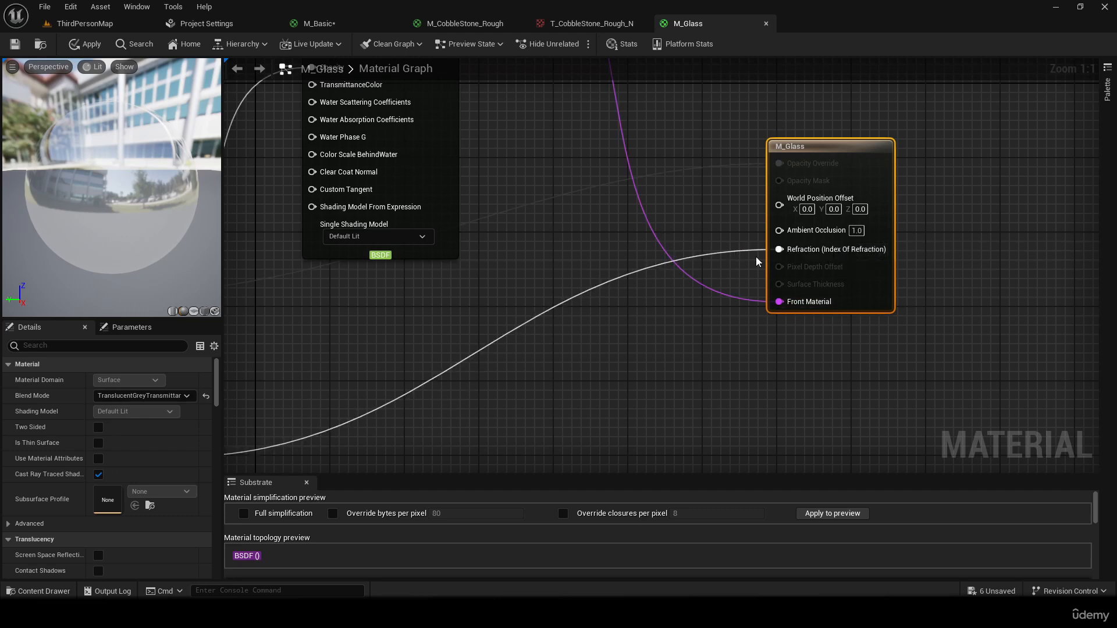
- Select the Specular, Roughness and Opacity parameter nodes together and move them closer beneath ColorGlass
right_click_drag(626, 277, 998, 372)
left_click_drag(513, 435, 327, 257)
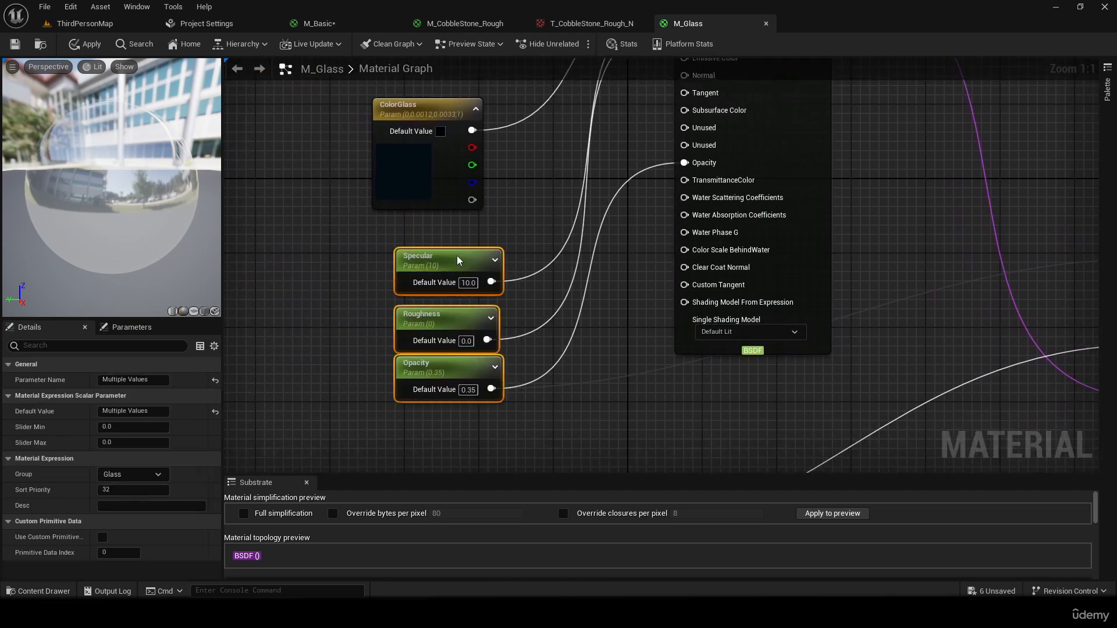
left_click_drag(456, 256, 438, 226)
right_click_drag(584, 294, 558, 340)
left_click(571, 326)
left_click(386, 288)
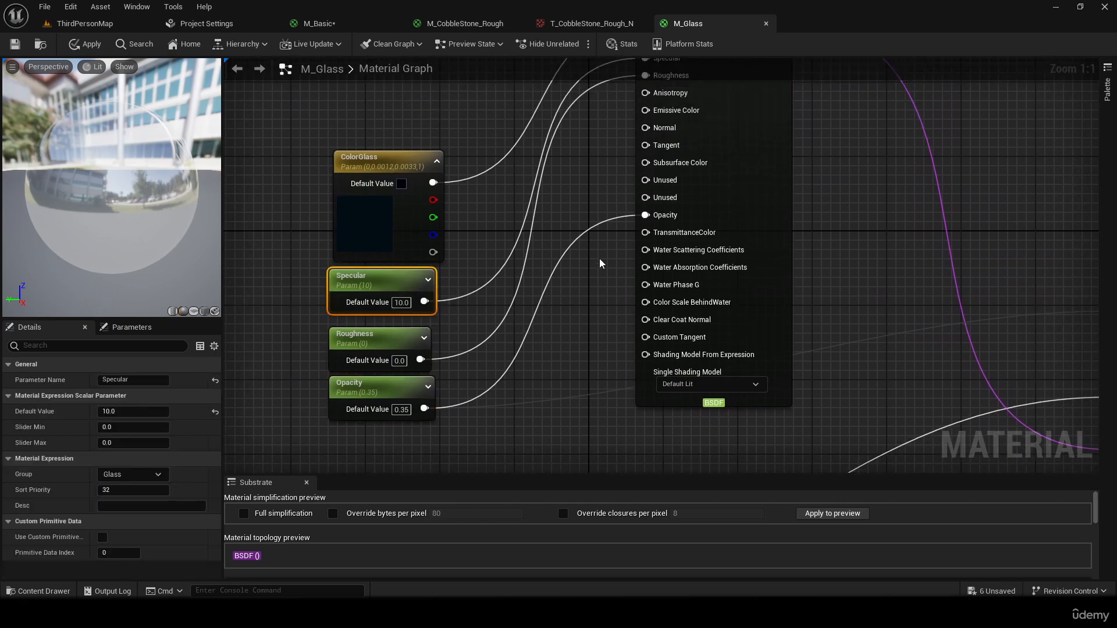
- Align the ColorGlass node with the BaseColor input and inspect its default colour without changing it
right_click_drag(599, 259, 547, 414)
left_click_drag(354, 314, 365, 162)
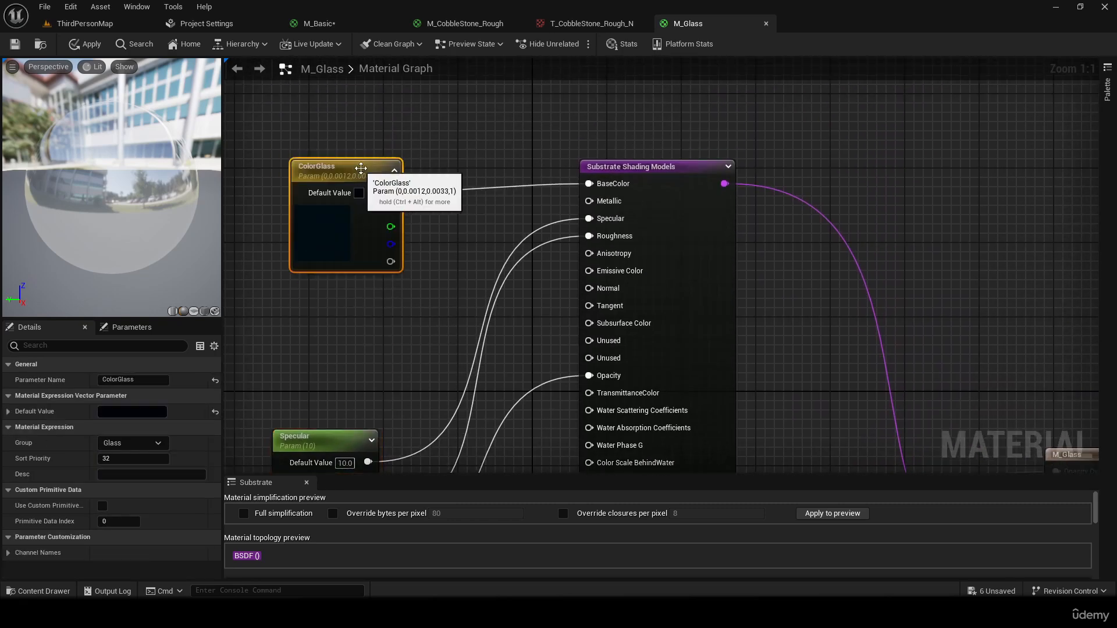
double_click(341, 243)
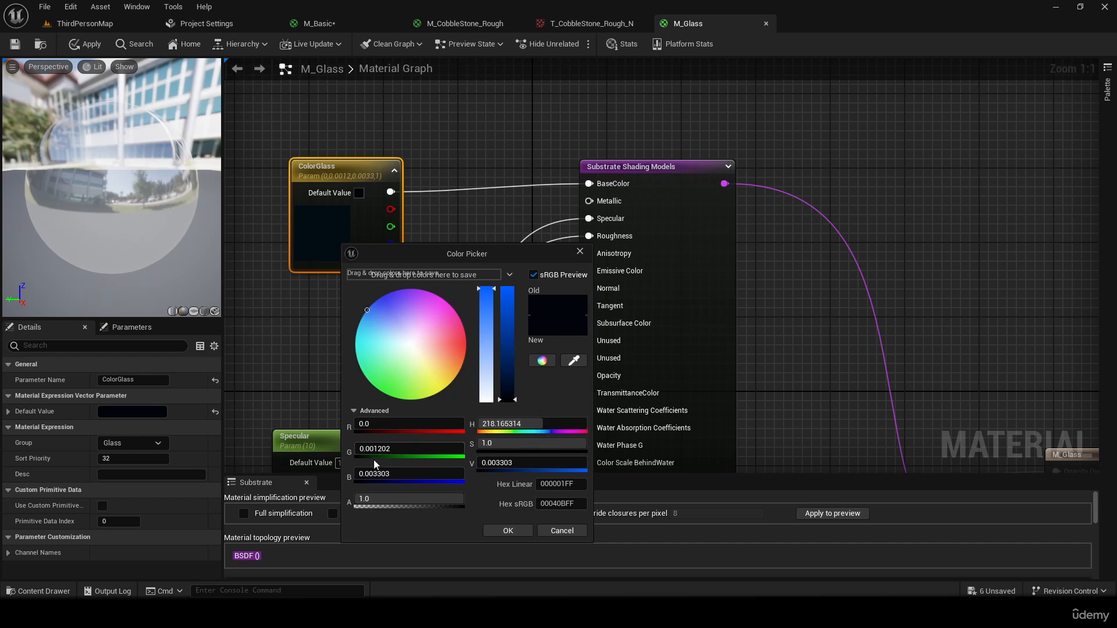
left_click(562, 531)
- Stack the Specular and Roughness parameter nodes directly beneath the ColorGlass node
right_click_drag(524, 372, 588, 235)
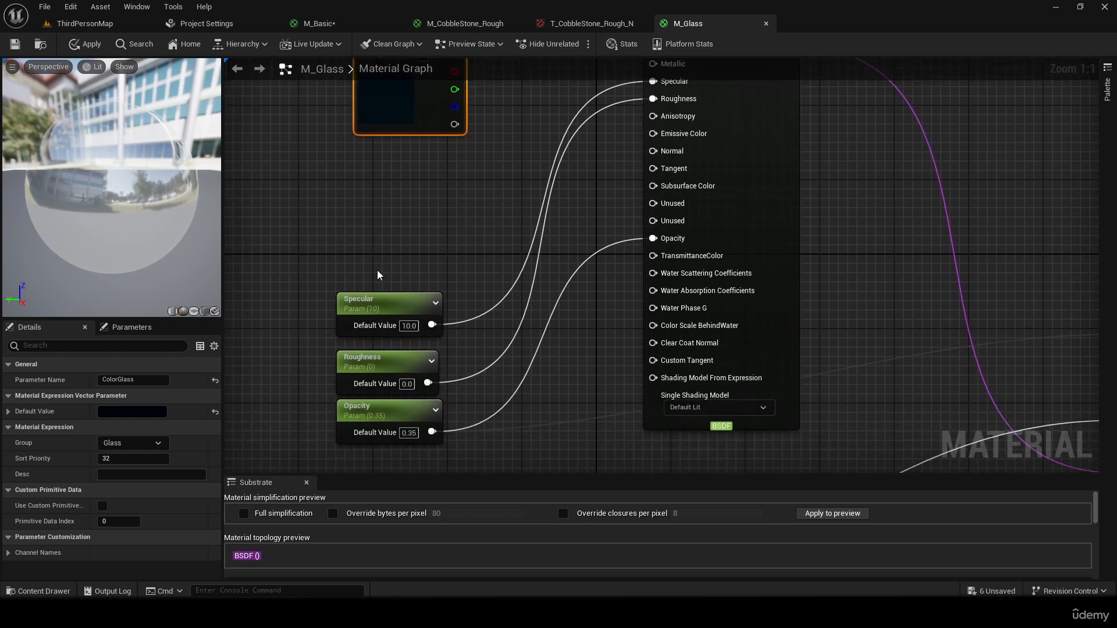
left_click_drag(385, 282, 394, 164)
right_click_drag(394, 163, 374, 246)
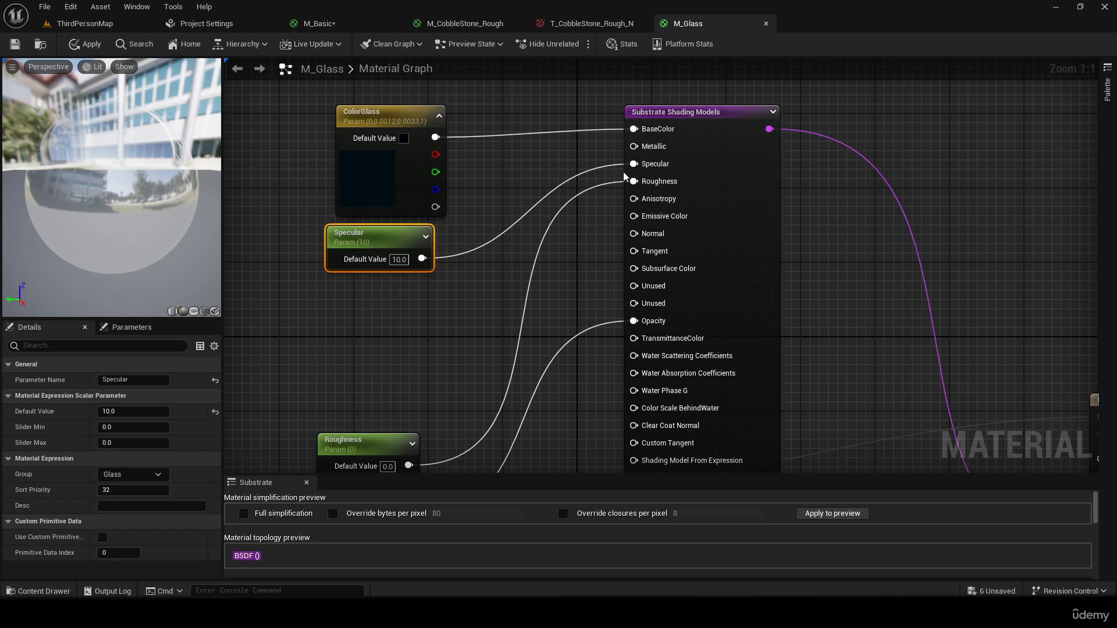
right_click_drag(463, 378, 495, 293)
left_click_drag(431, 359, 444, 200)
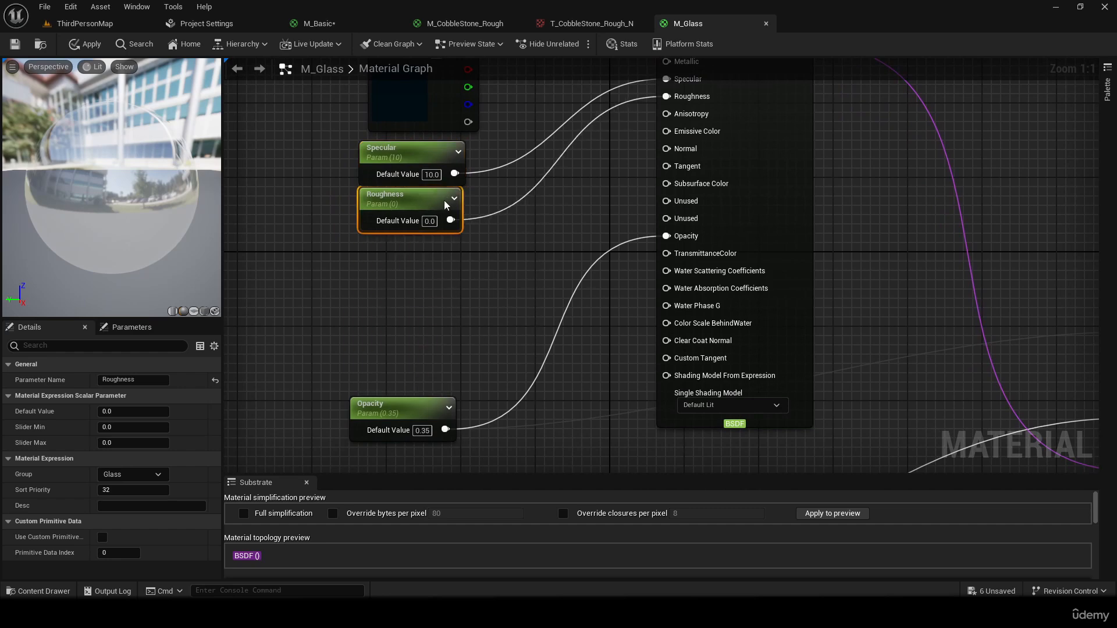
right_click_drag(413, 298, 394, 355)
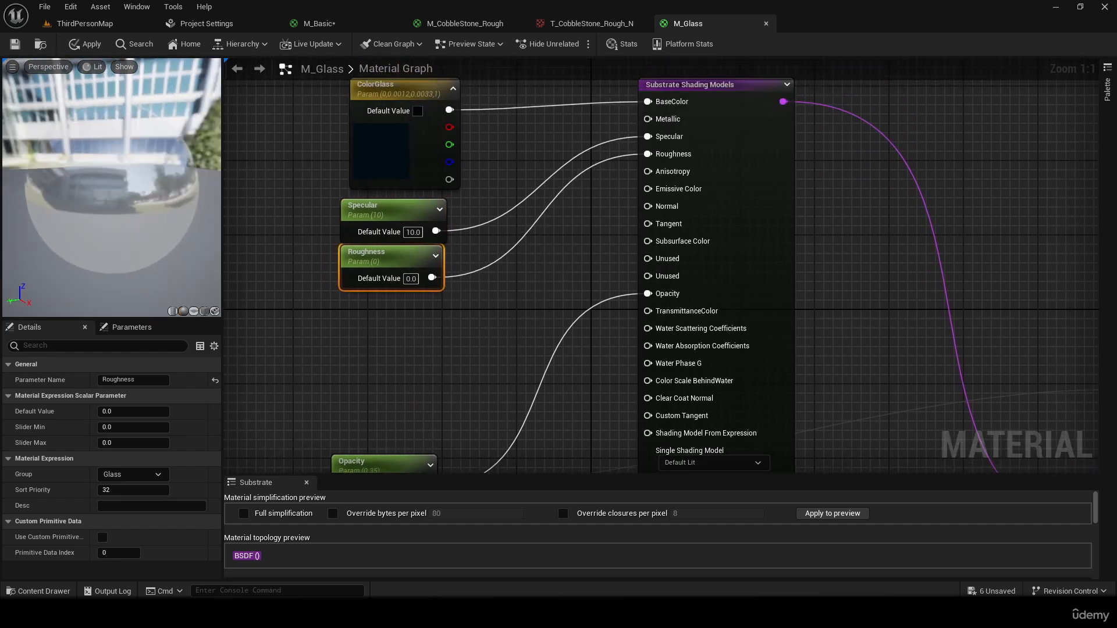
- Move the Opacity parameter node up beneath Roughness and review the tidied connections into Substrate Shading Models
right_click_drag(393, 449, 395, 340)
left_click_drag(391, 363, 393, 213)
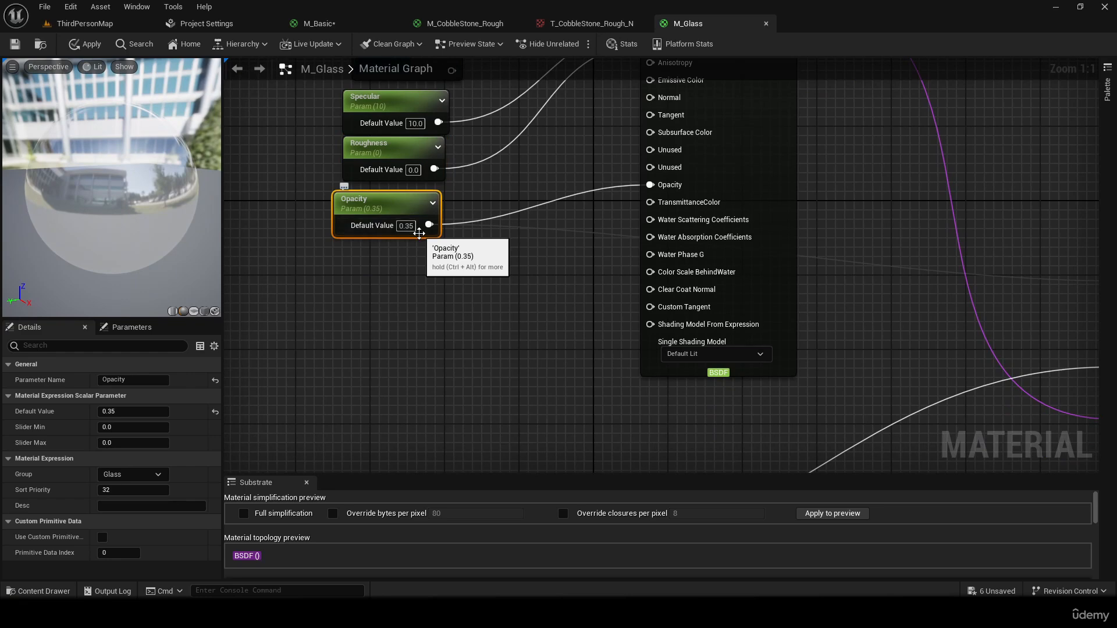
right_click_drag(482, 297, 396, 452)
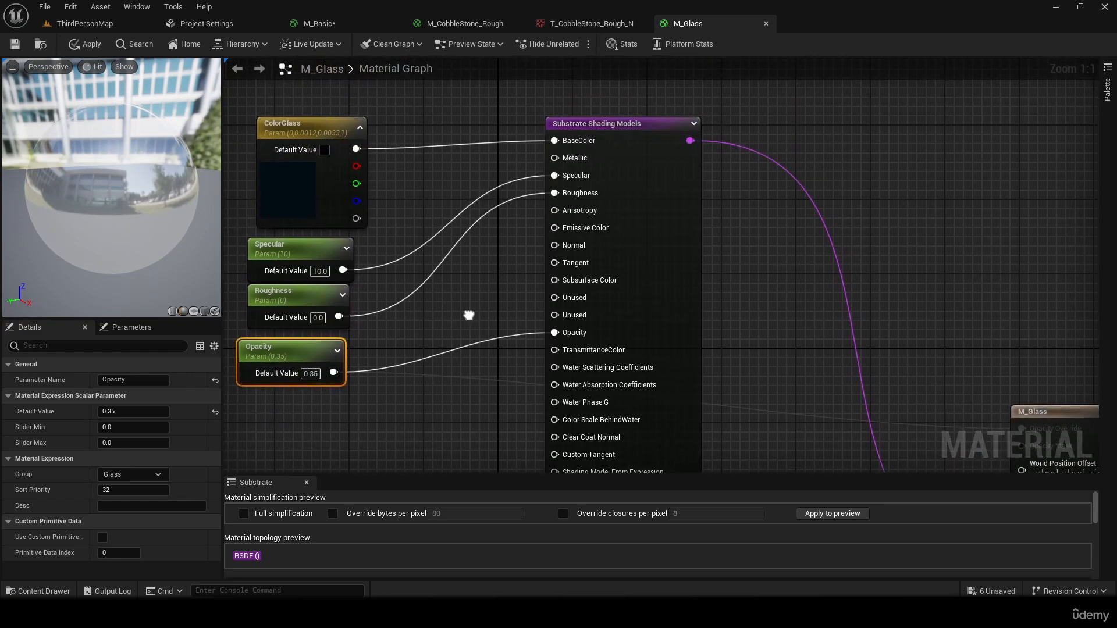
right_click_drag(469, 316, 511, 299)
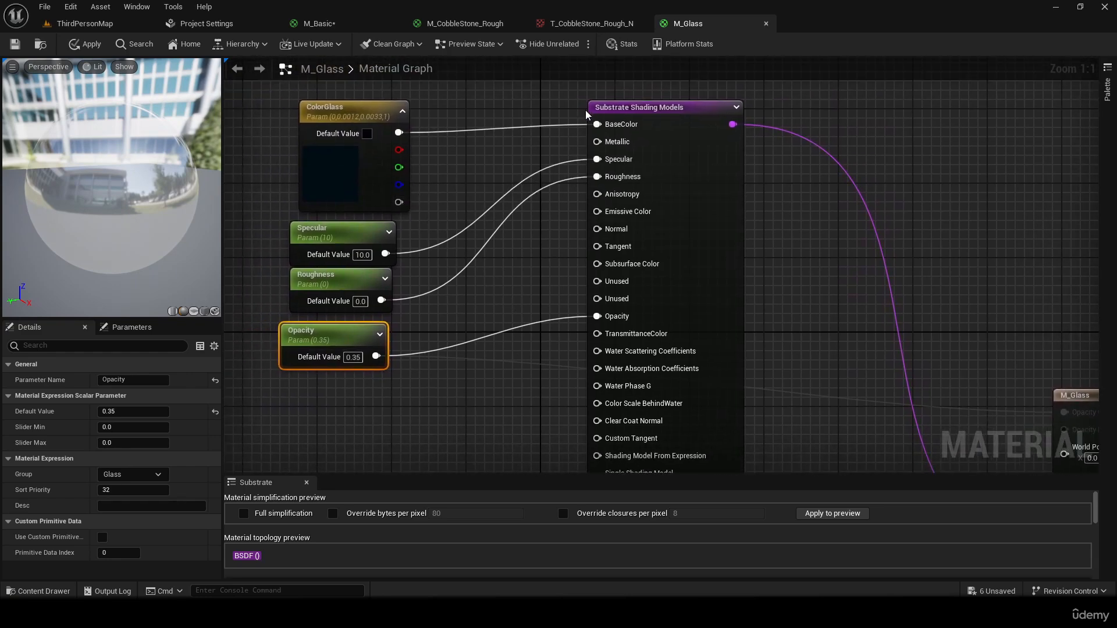
mouse_move(535, 173)
right_mouse_down()
mouse_move(526, 165)
mouse_move(538, 166)
right_mouse_up()
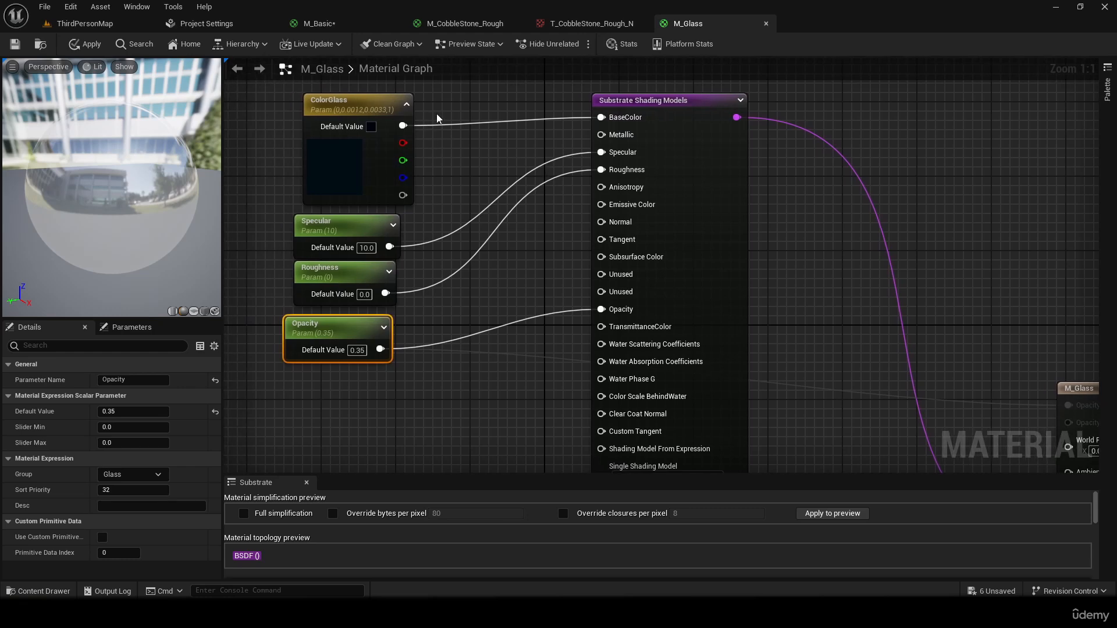
right_click_drag(505, 330, 508, 257)
- Try disconnecting the Feature Level Switch from M_Glass's Refraction input, compare the preview sphere, and undo the broken link
left_click_drag(134, 175, 76, 198)
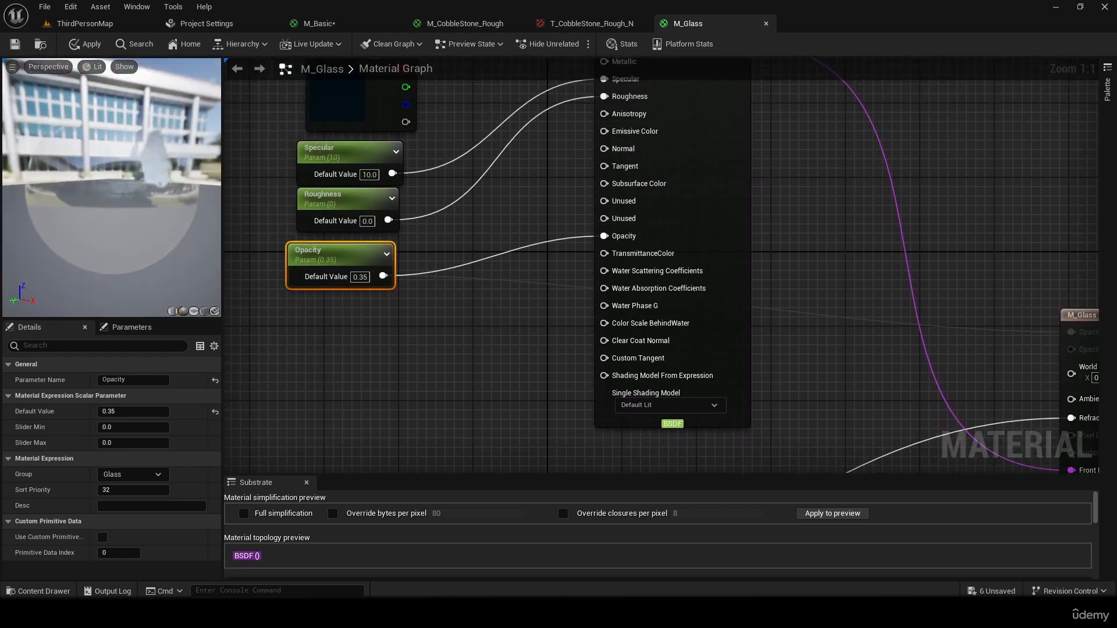
right_click_drag(863, 344, 608, 304)
left_click(781, 382, "alt")
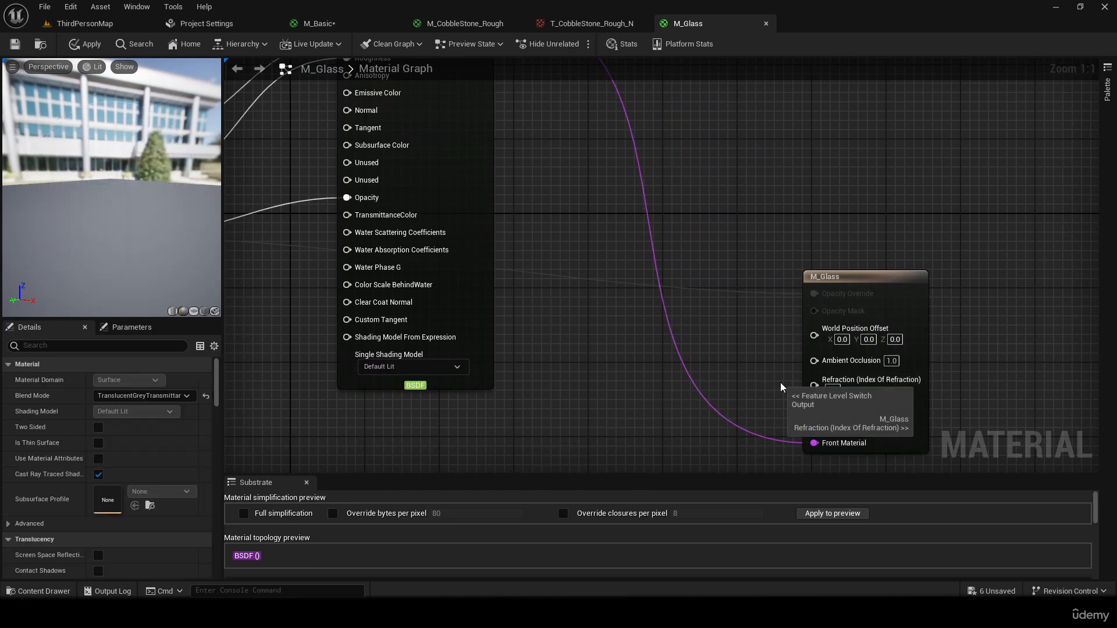
right_click_drag(732, 386, 819, 389)
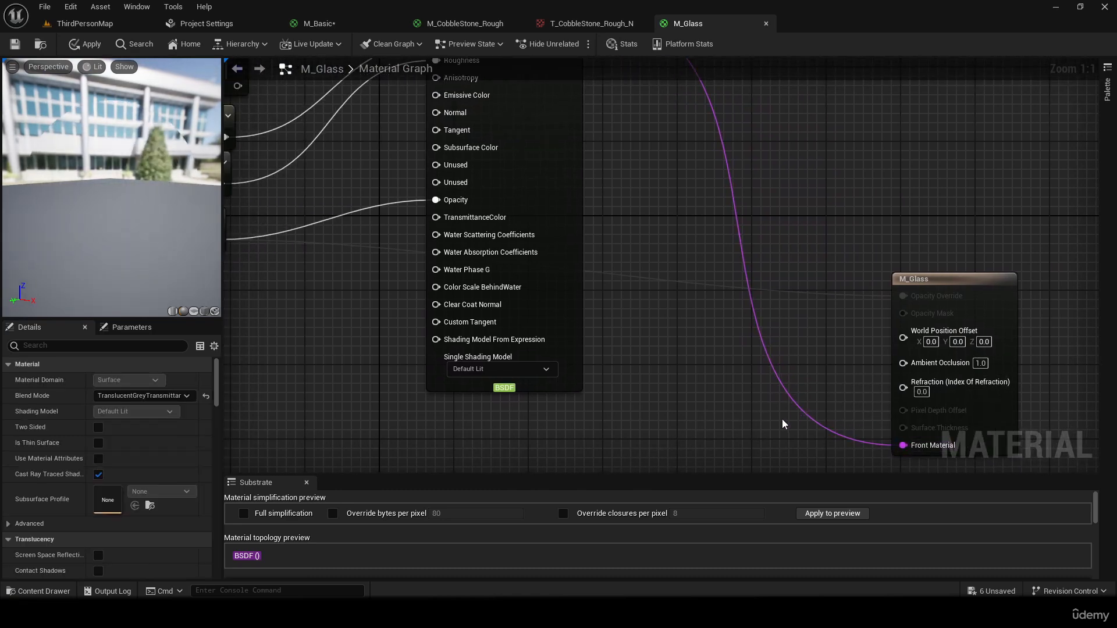
right_click_drag(783, 425, 1098, 45)
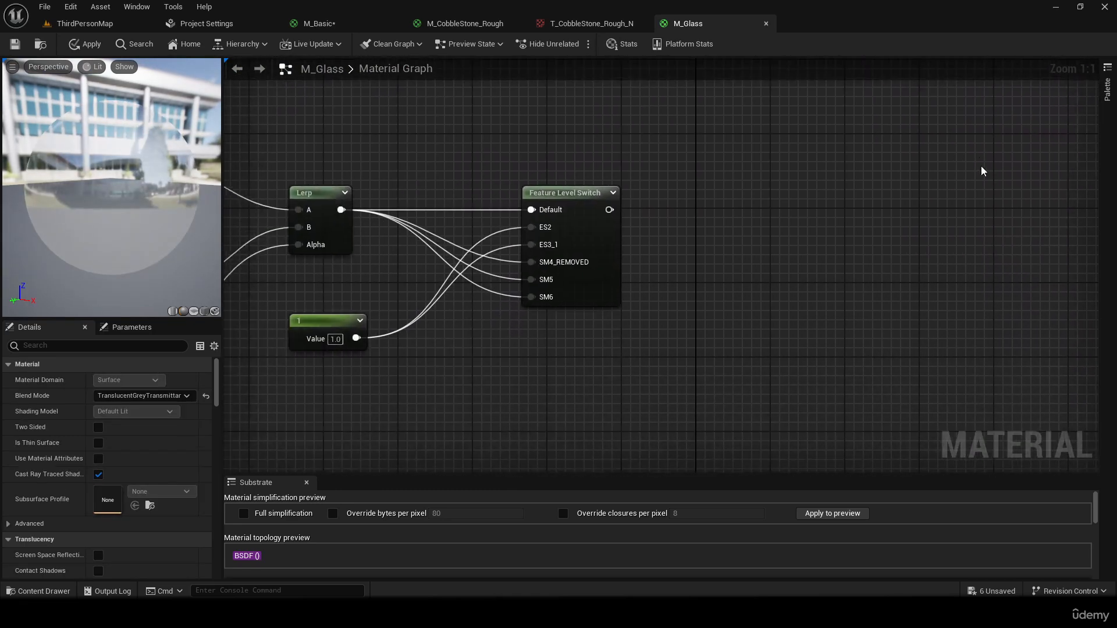
right_click_drag(800, 283, 1014, 285)
left_click_drag(118, 165, 192, 172)
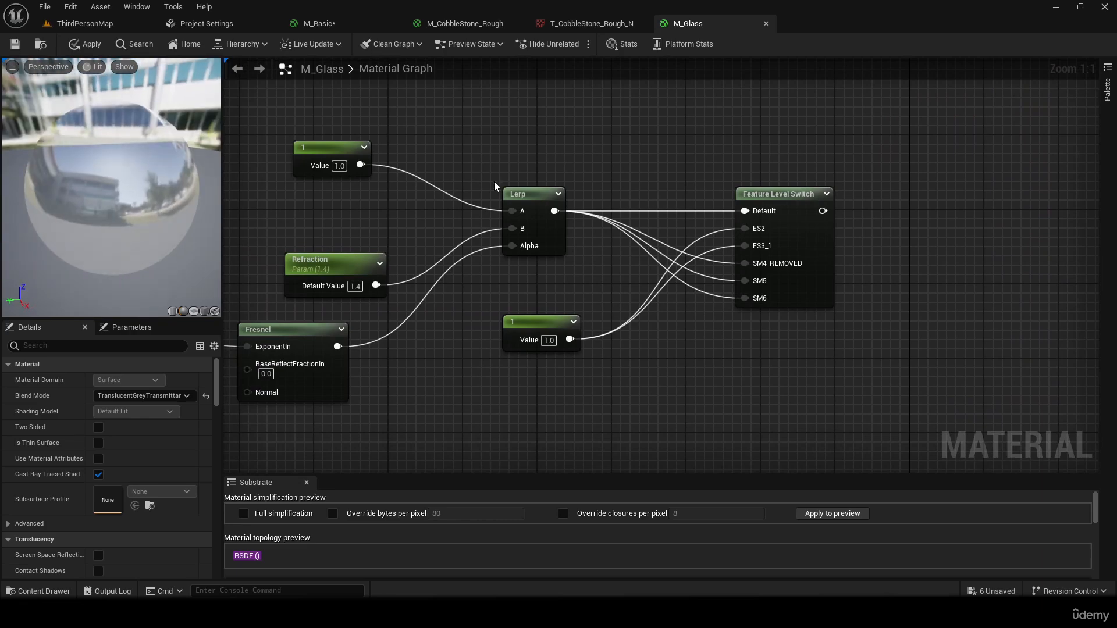
right_click_drag(832, 197, 492, 320)
key("ctrl+z")
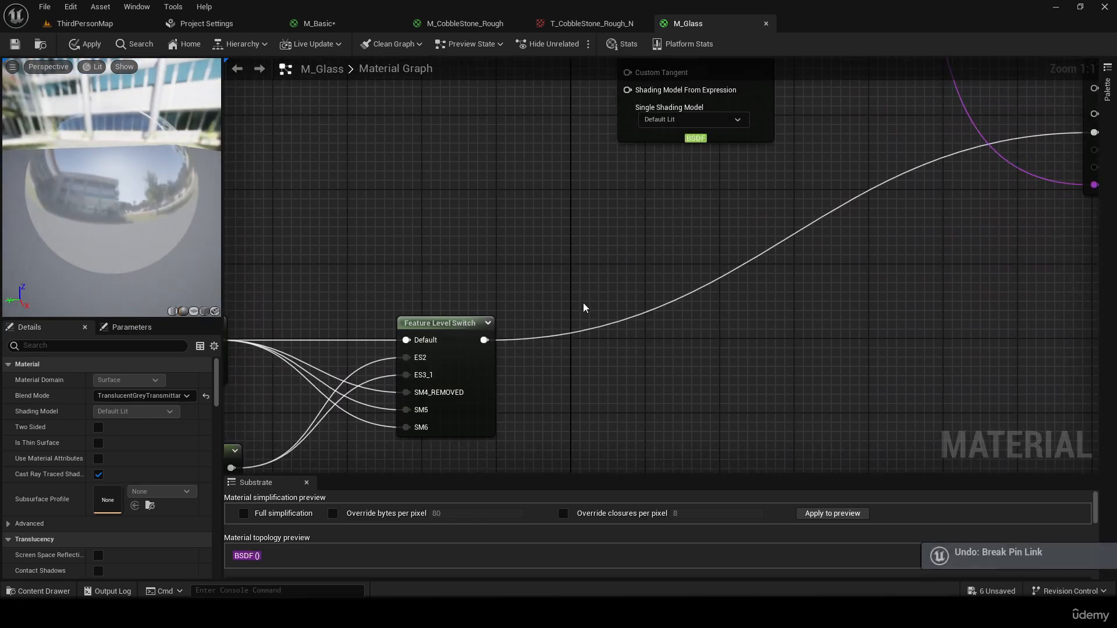
- Try a default value of 1 on the Opacity parameter, check the preview sphere, and undo the change
right_click_drag(598, 285, 540, 317)
right_click_drag(570, 273, 674, 218)
right_click_drag(333, 330, 629, 259)
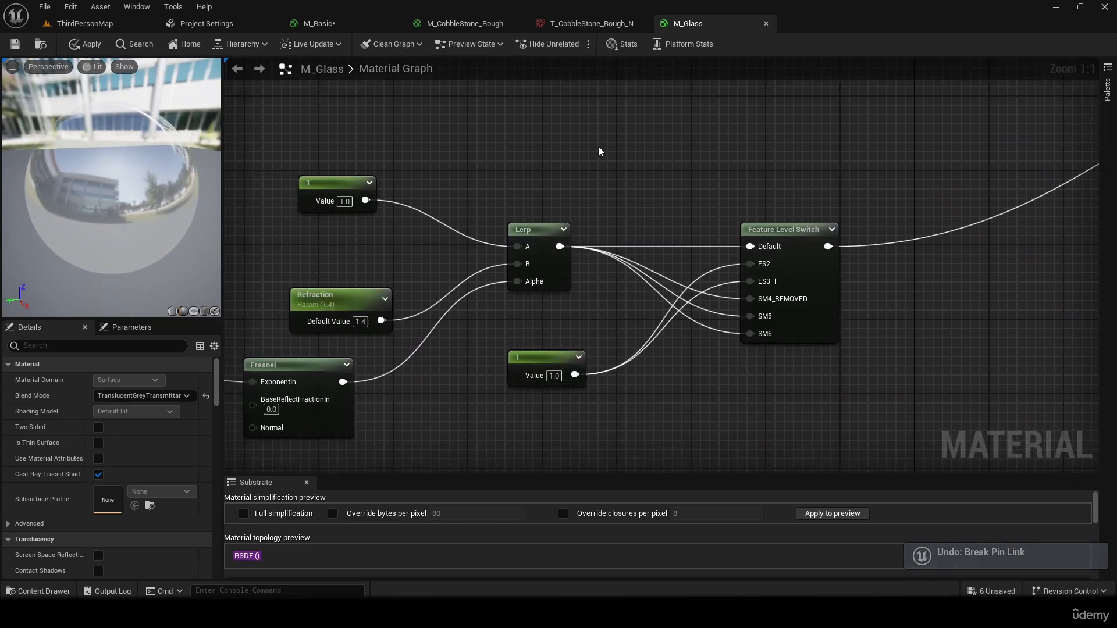
right_click_drag(633, 192, 26, 352)
right_click_drag(661, 299, 681, 453)
right_click_drag(652, 262, 892, 349)
right_click_drag(746, 286, 729, 310)
left_click(349, 356)
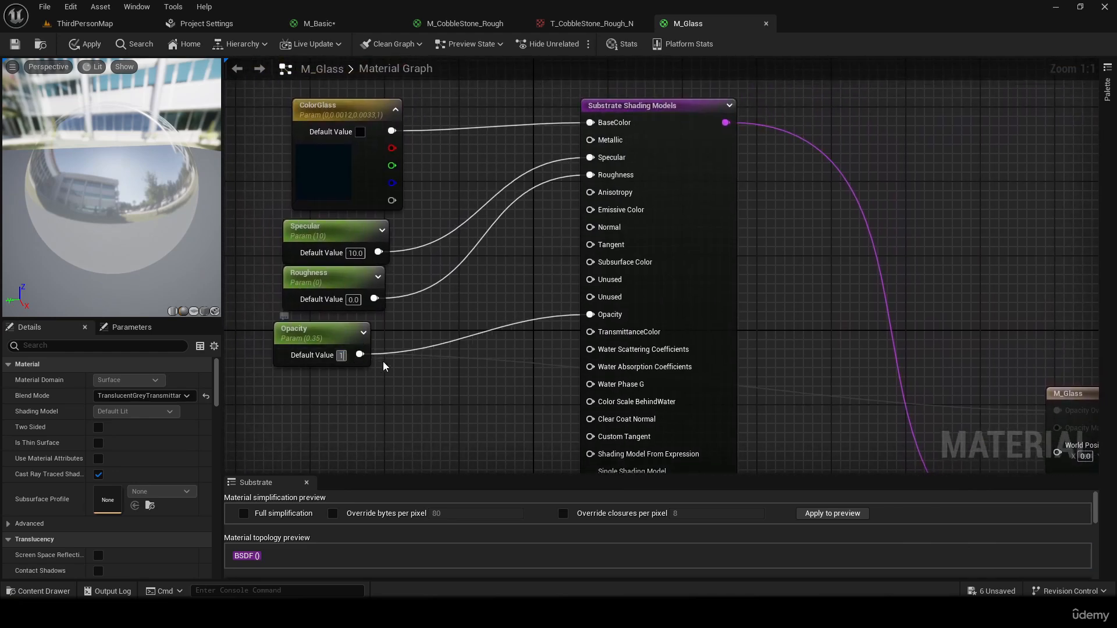
key("Return")
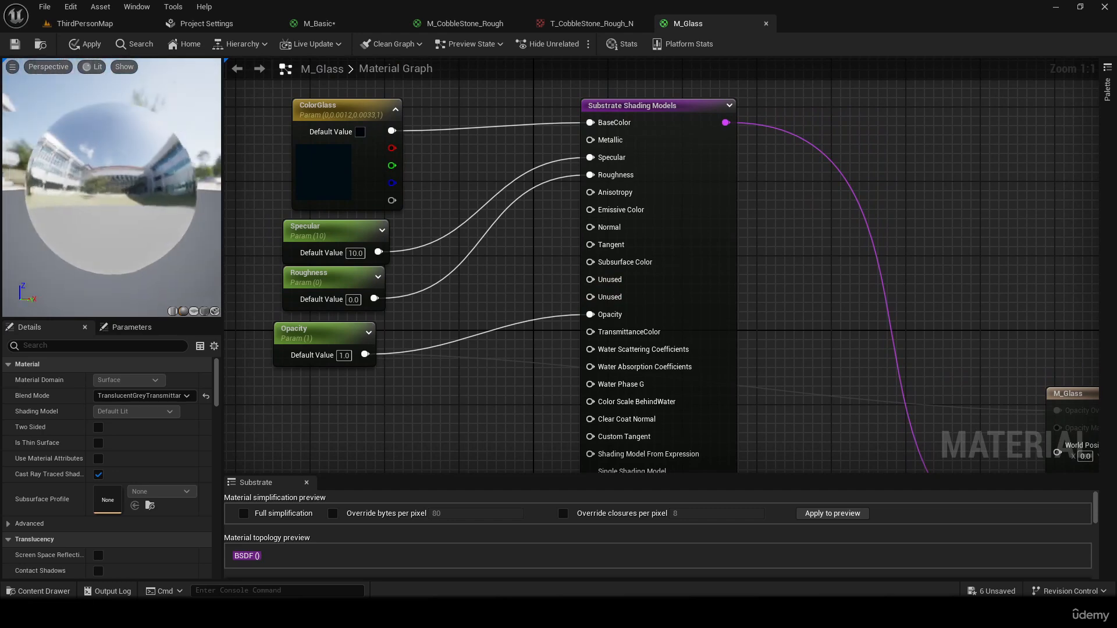
left_click_drag(204, 254, 204, 255)
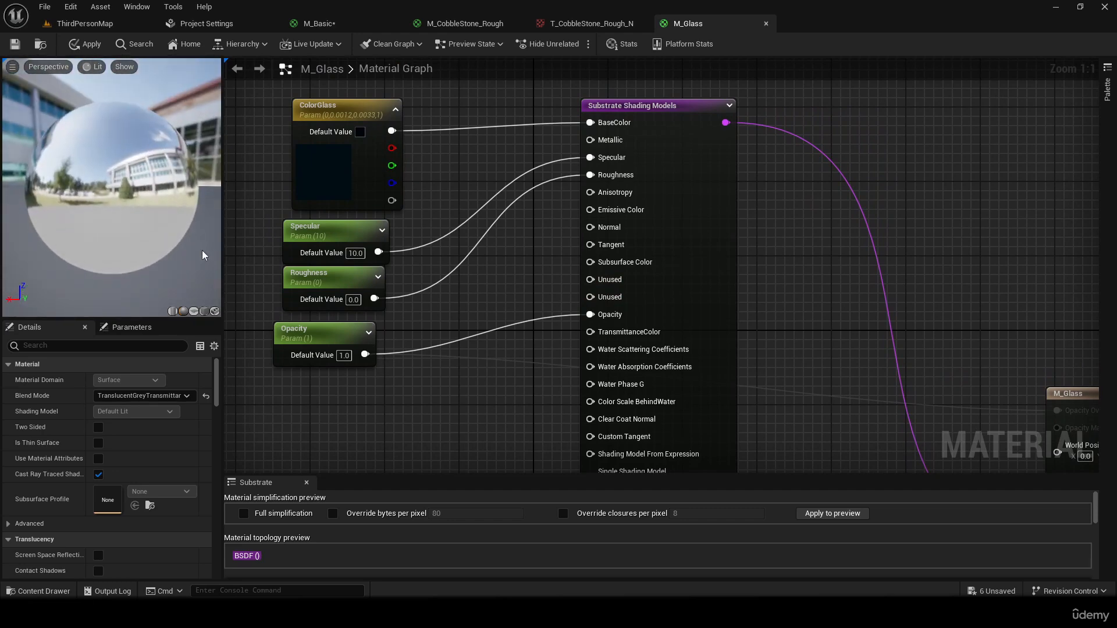
key("ctrl+z")
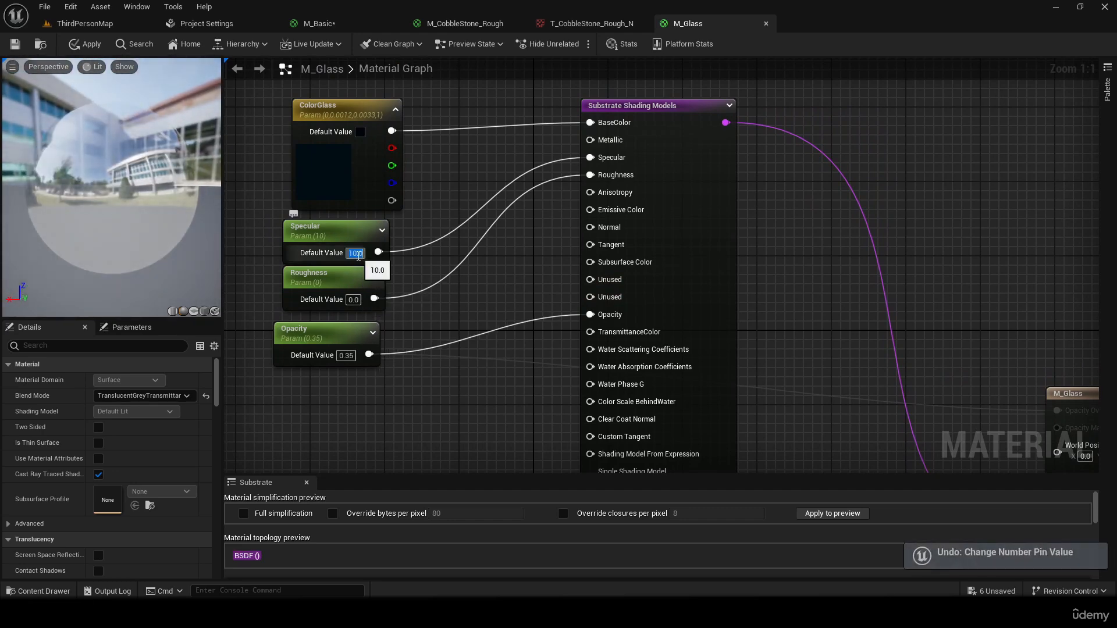
- Try a Specular default value of 1, inspect the preview sphere, and set Specular back to 10
type("1")
key("Return")
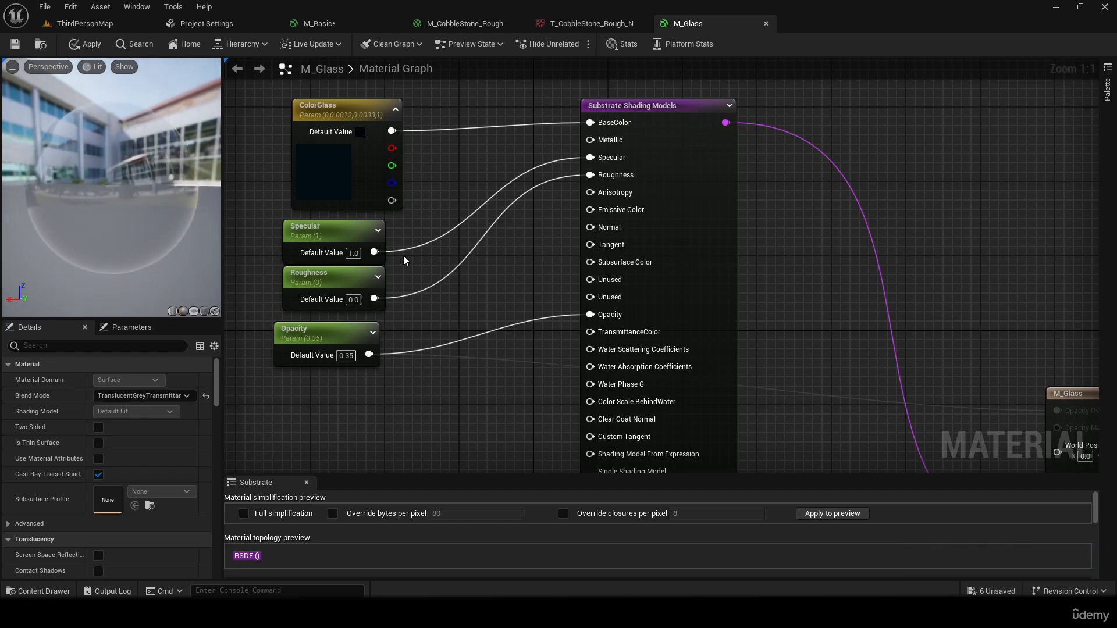
left_click_drag(12, 137, 13, 137)
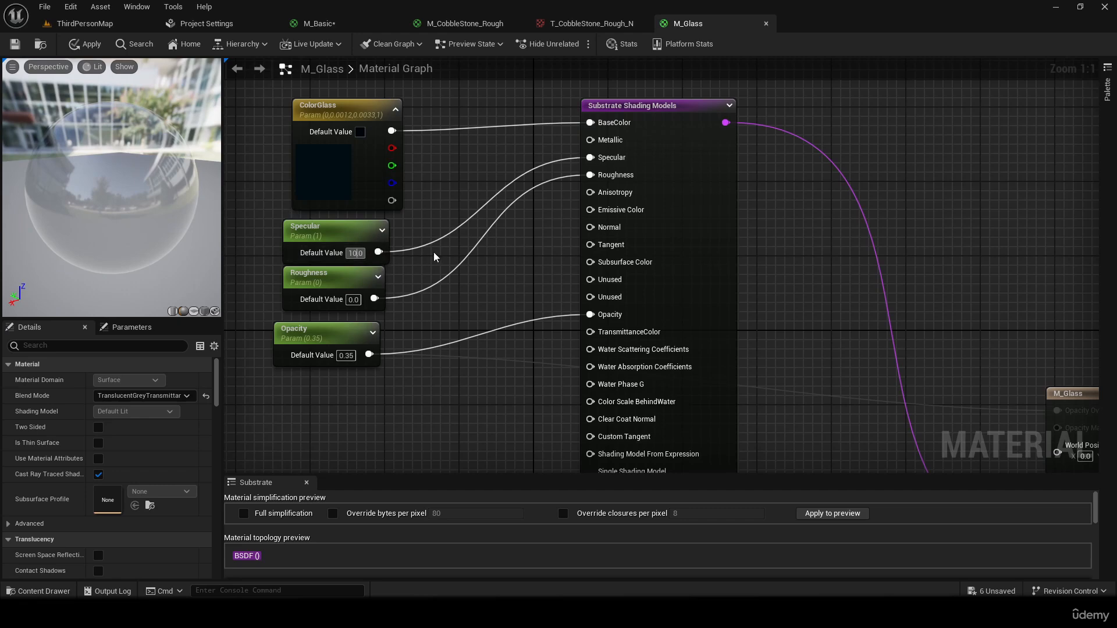
key("Return")
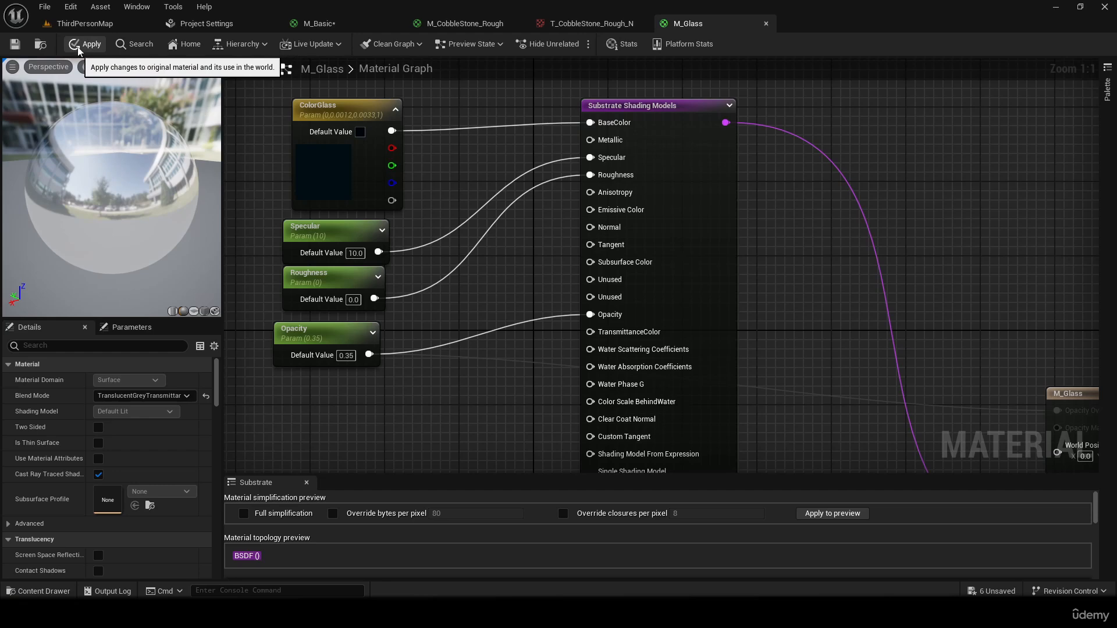
right_click_drag(494, 298, 461, 238)
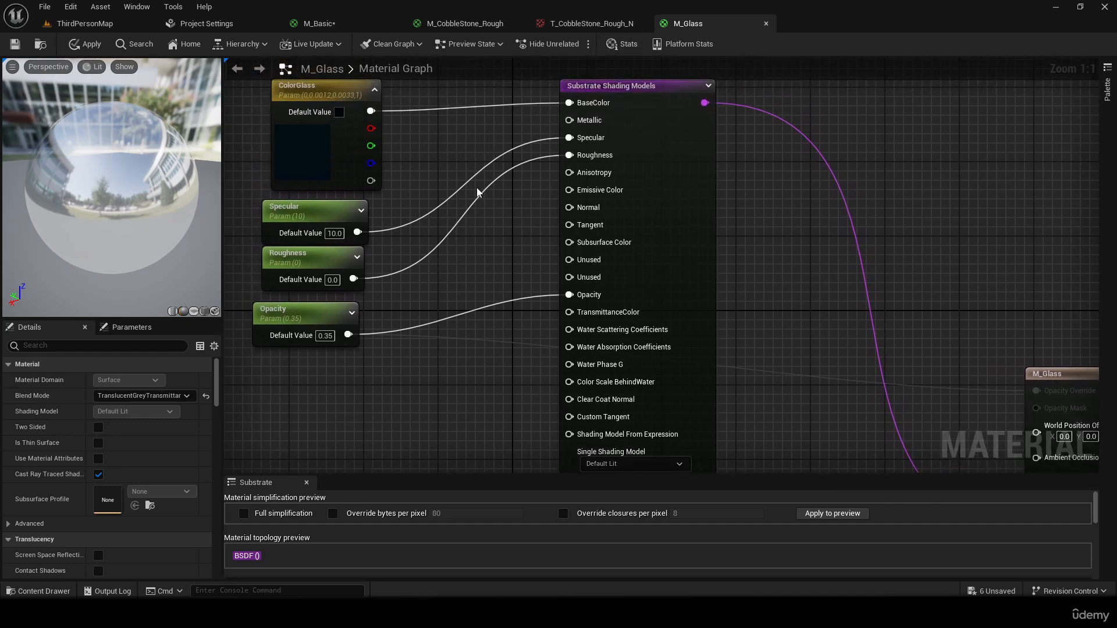
right_click_drag(478, 156, 393, 205)
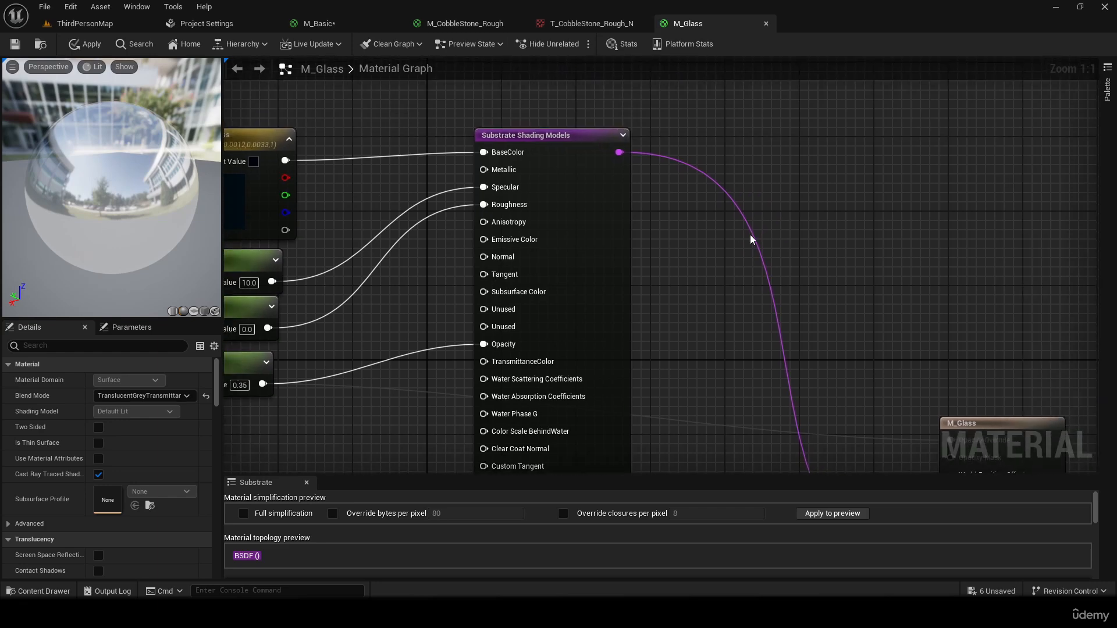
right_click_drag(763, 119, 671, 66)
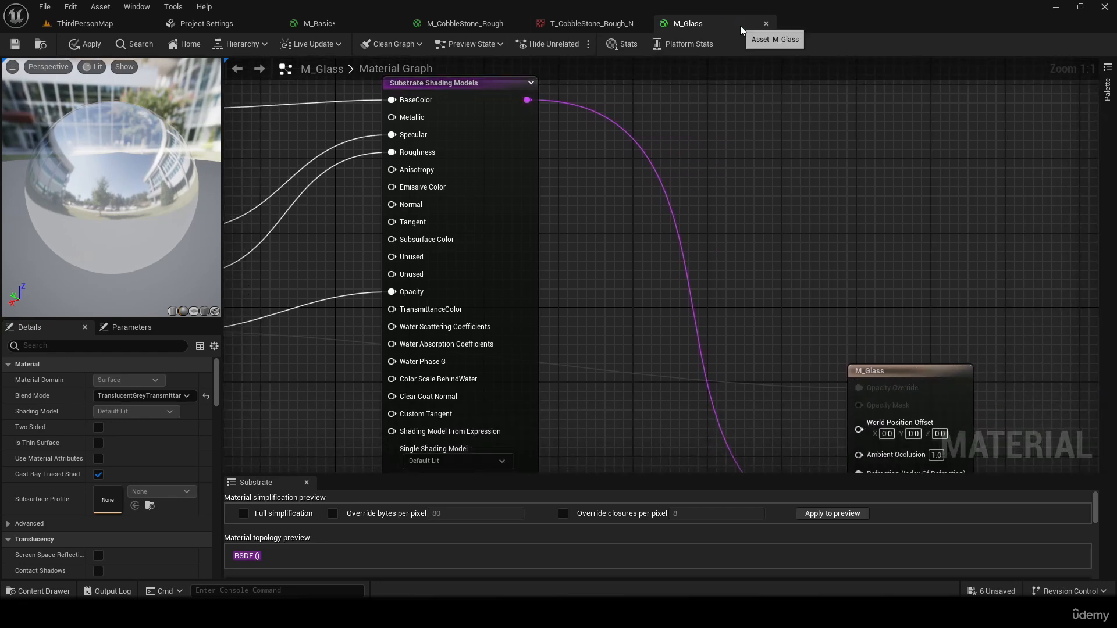
- Close M_Glass, T_CobbleStone_Rough_N and M_CobbleStone_Rough, discarding the changes made to both materials
left_click(766, 23)
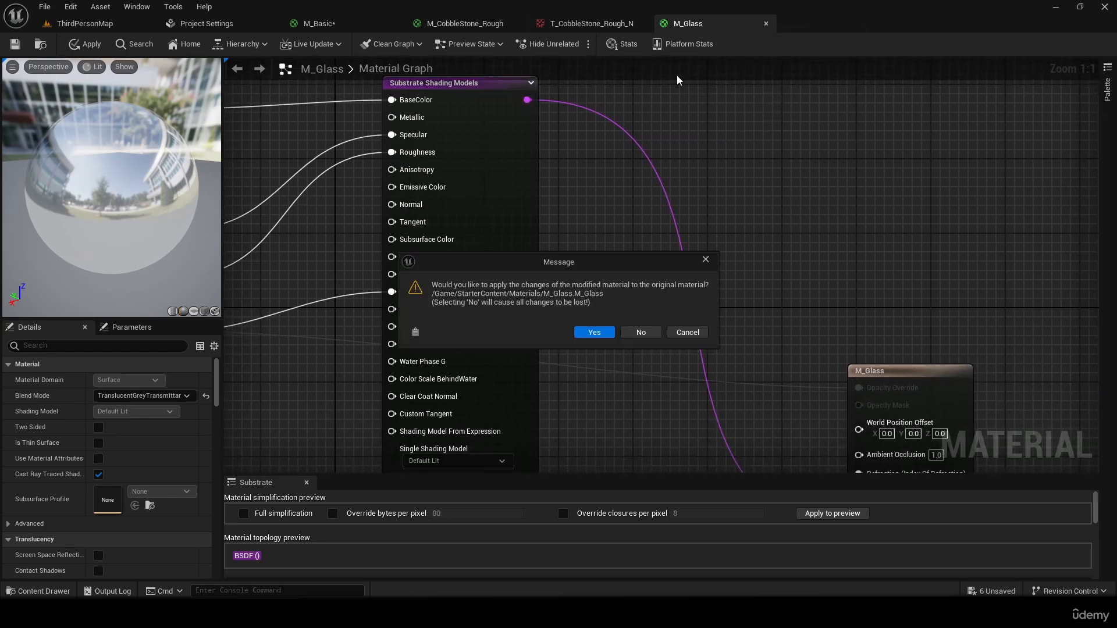
left_click(634, 335)
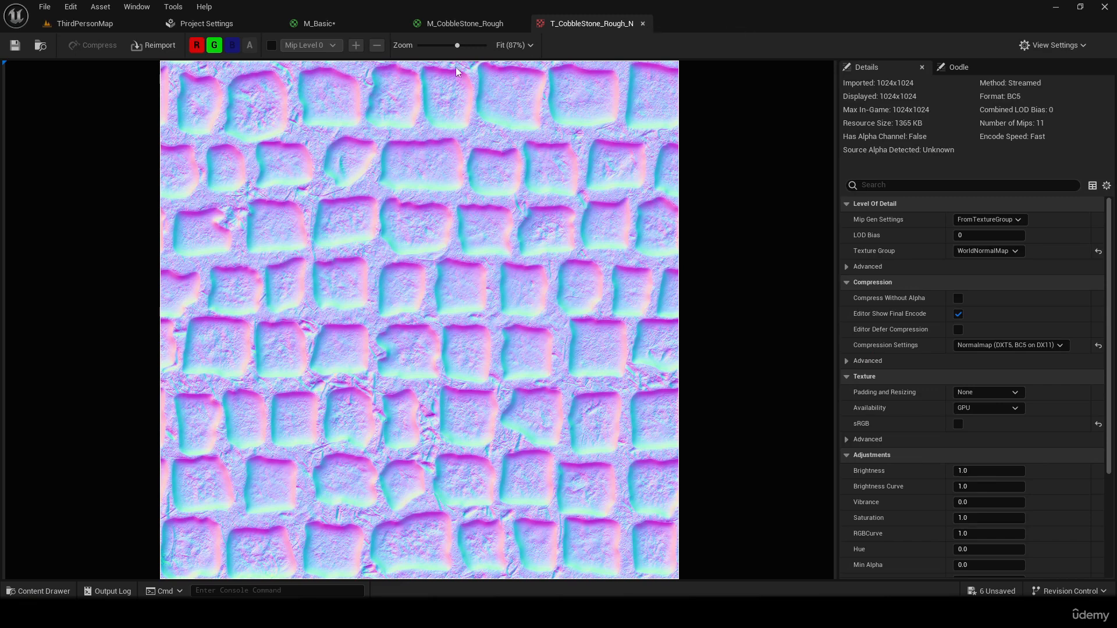
left_click(642, 23)
left_click(520, 24)
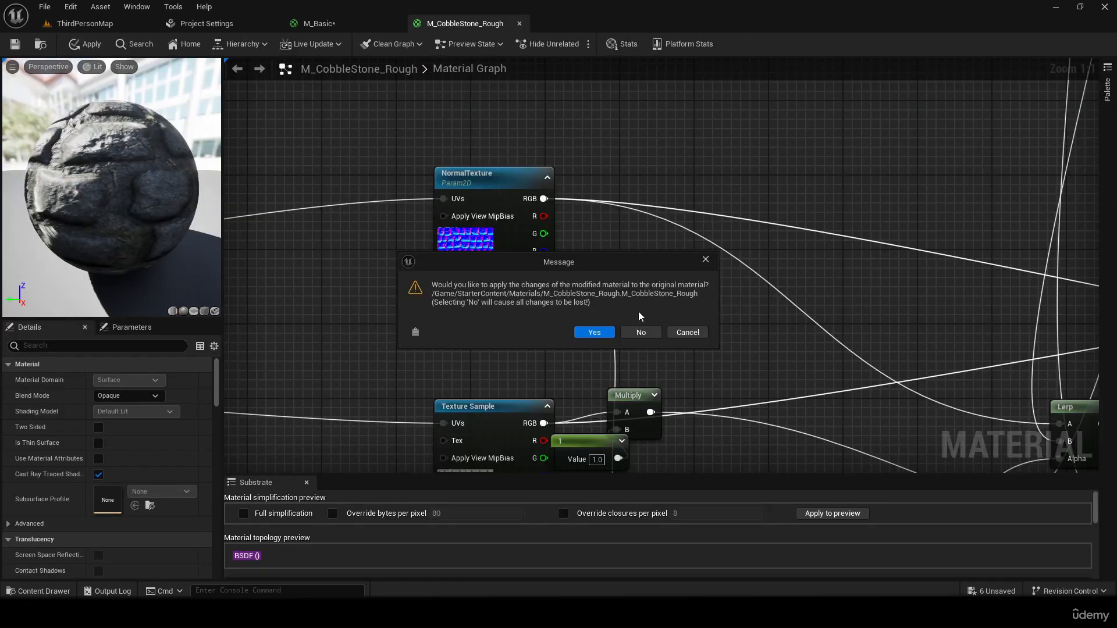
left_click(641, 332)
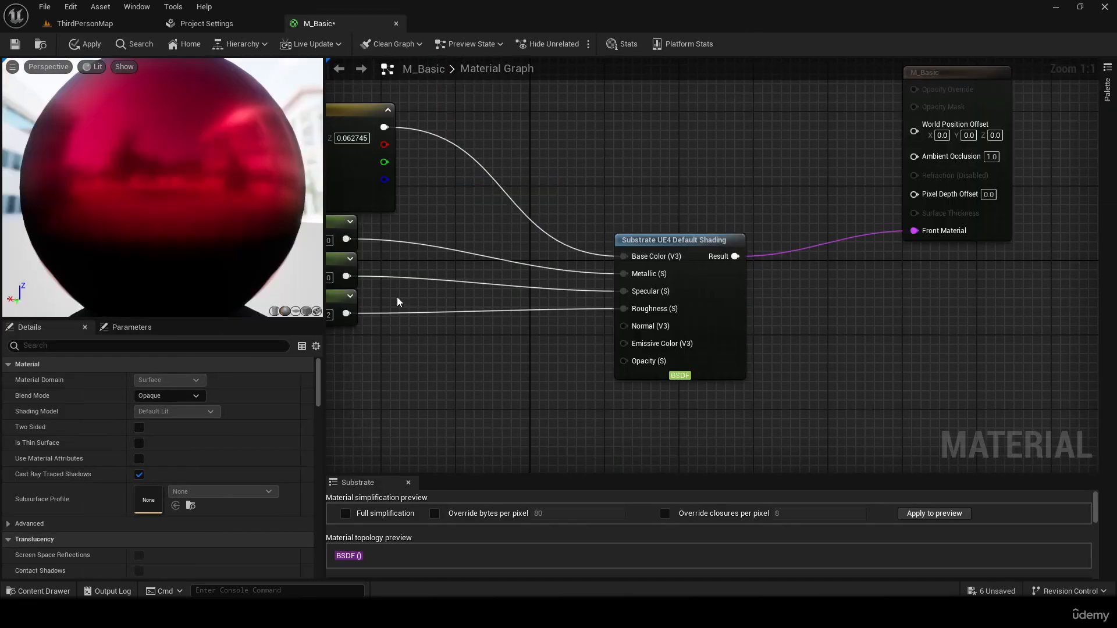
- Move the Substrate UE4 Default Shading node up in M_Basic's graph and review the preview sphere and connections
right_click_drag(485, 369, 561, 363)
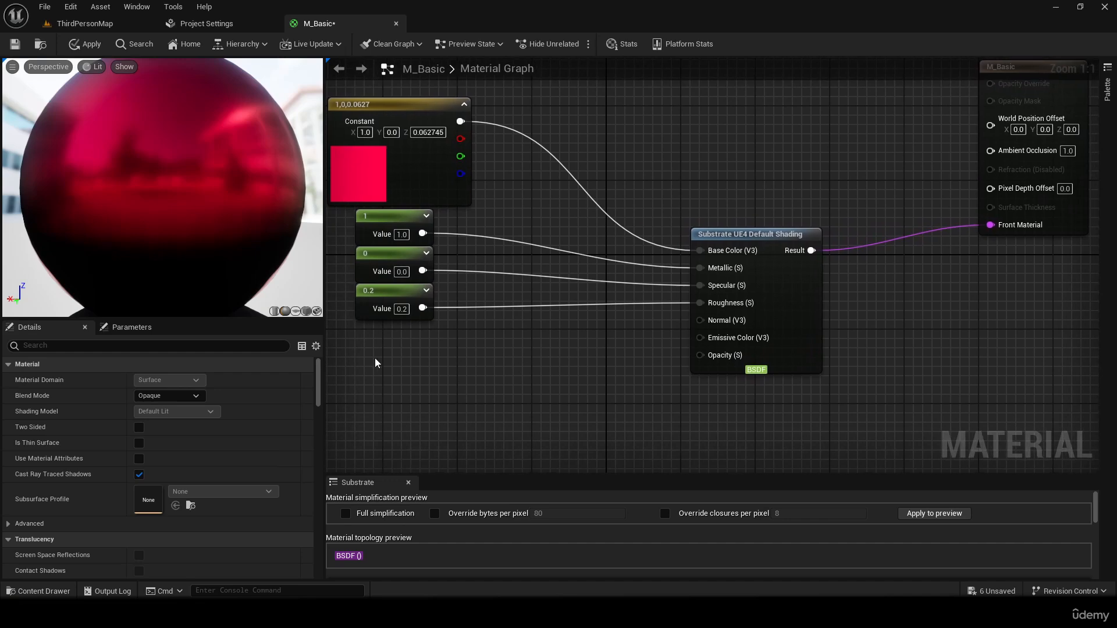
left_click_drag(757, 237, 758, 191)
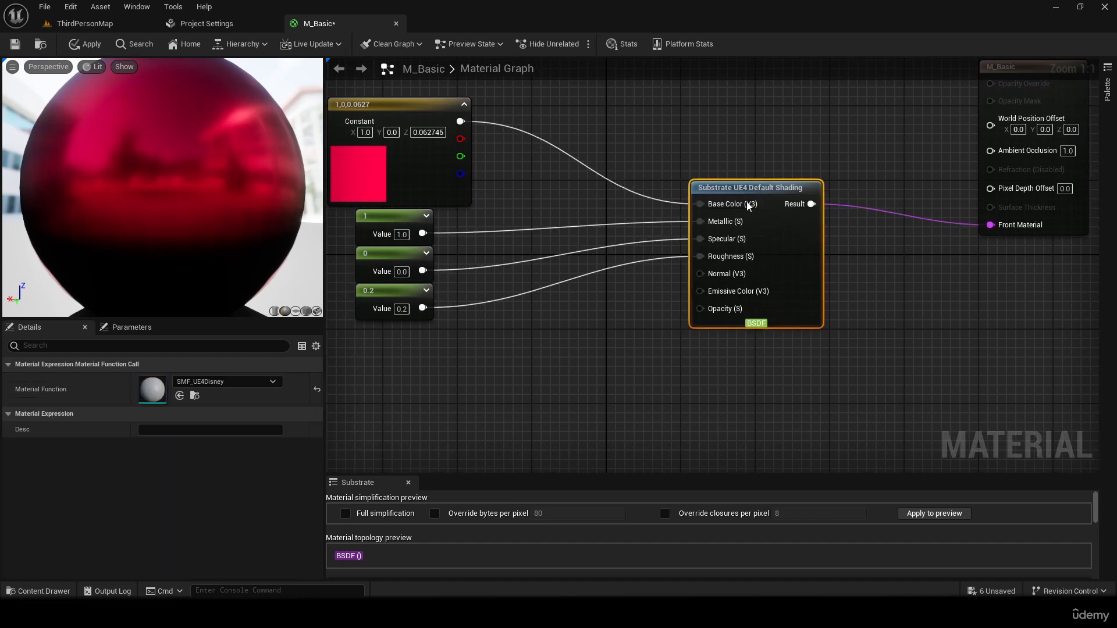
right_click_drag(622, 333, 699, 373)
left_click_drag(224, 203, 291, 204)
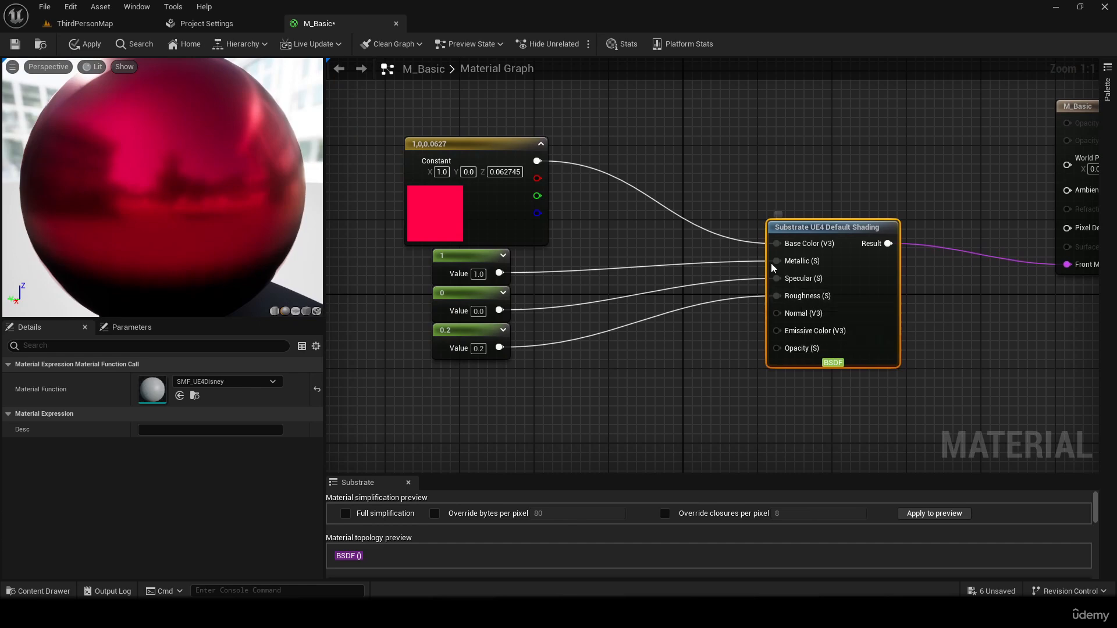
mouse_move(145, 184)
left_mouse_down()
mouse_move(233, 186)
mouse_move(157, 186)
left_mouse_up()
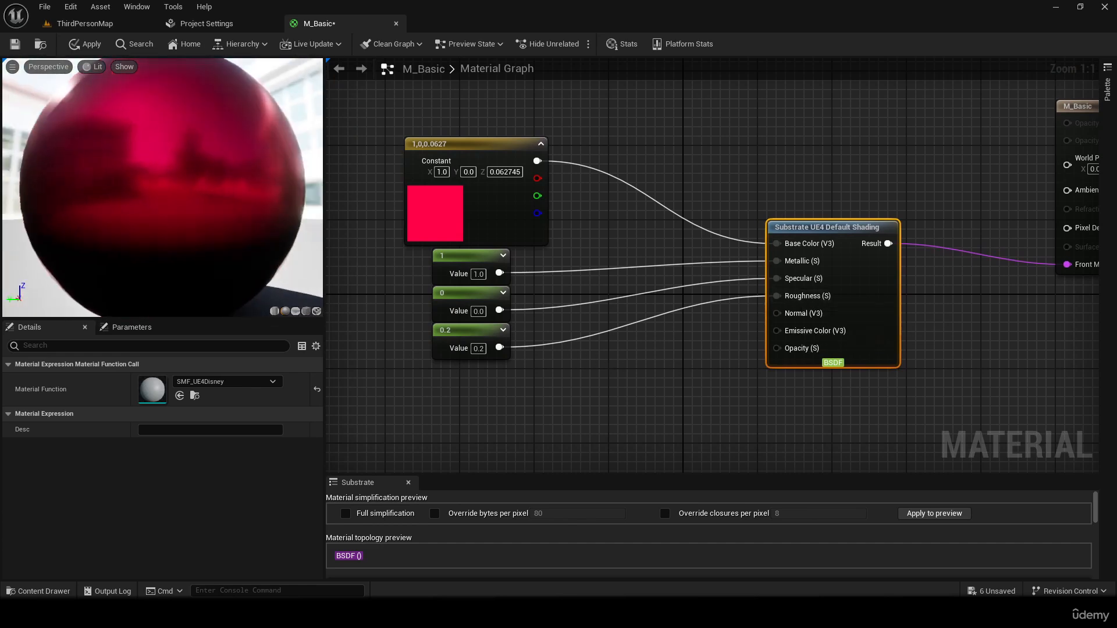
scroll(726, 338, "down", 3)
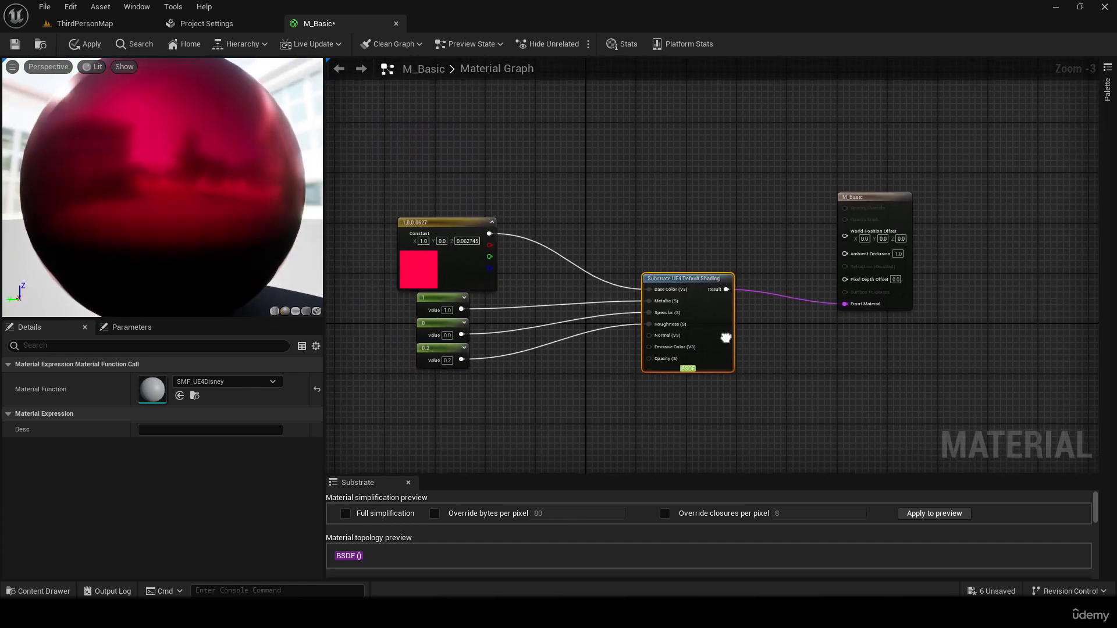
right_click_drag(726, 338, 774, 326)
left_click(521, 382)
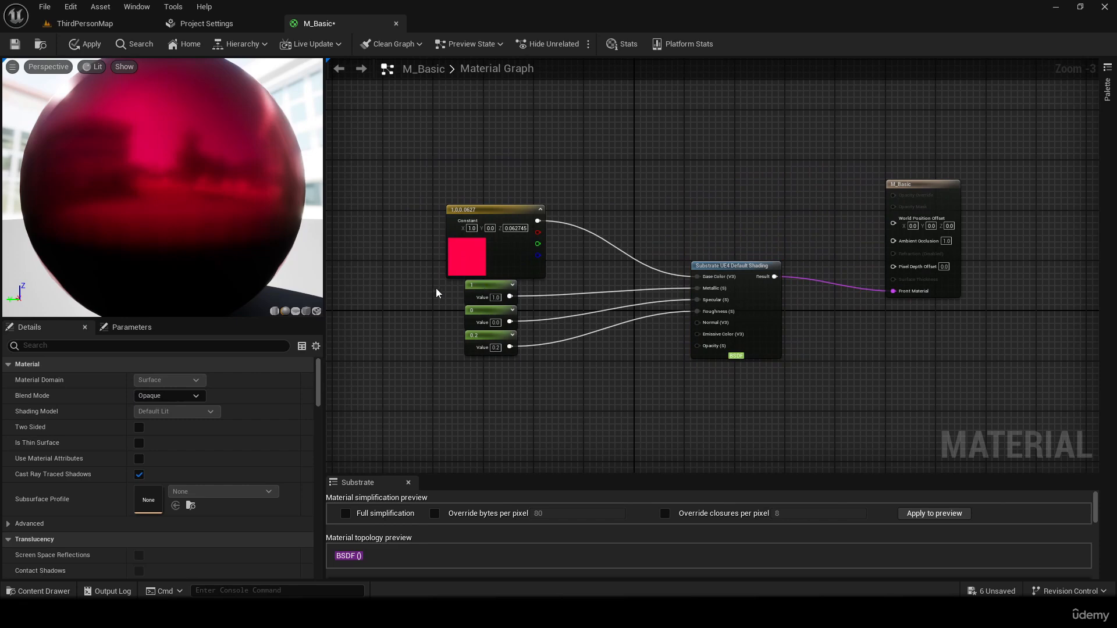
- Review M_Basic's Blend Mode choices, keep Opaque, and save the material
left_click(195, 395)
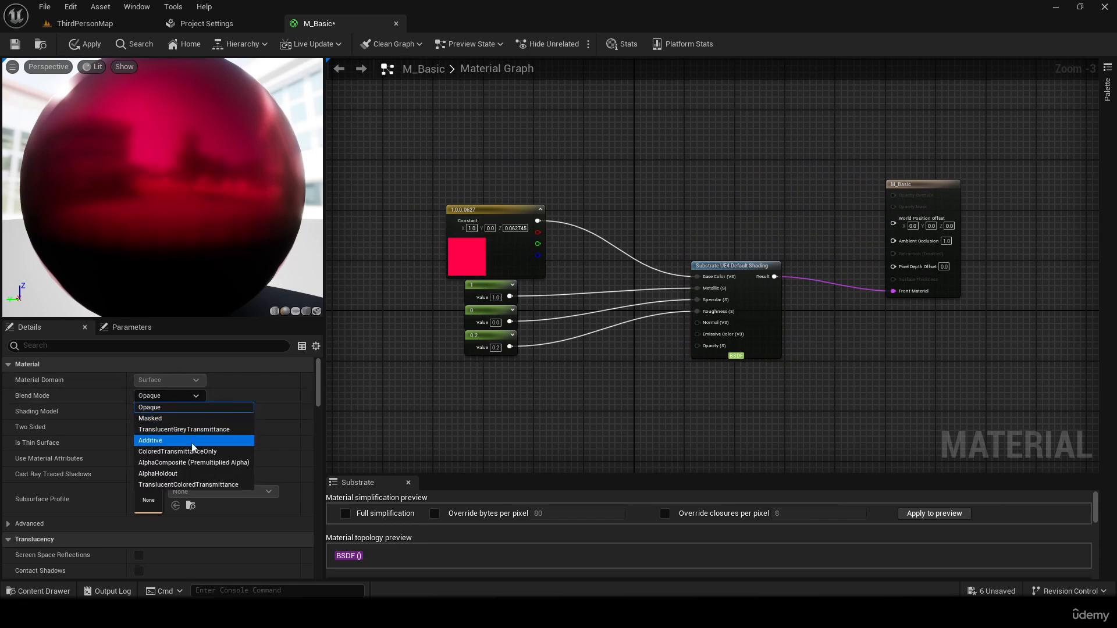
left_click(233, 408)
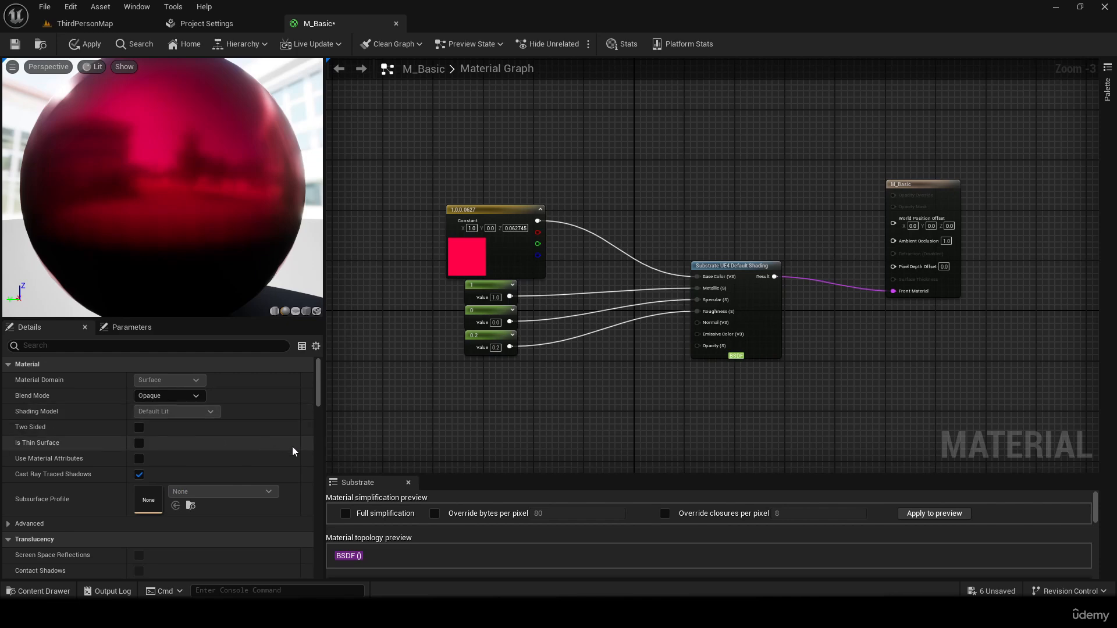
scroll(319, 411, "down", 3)
scroll(319, 402, "up", 3)
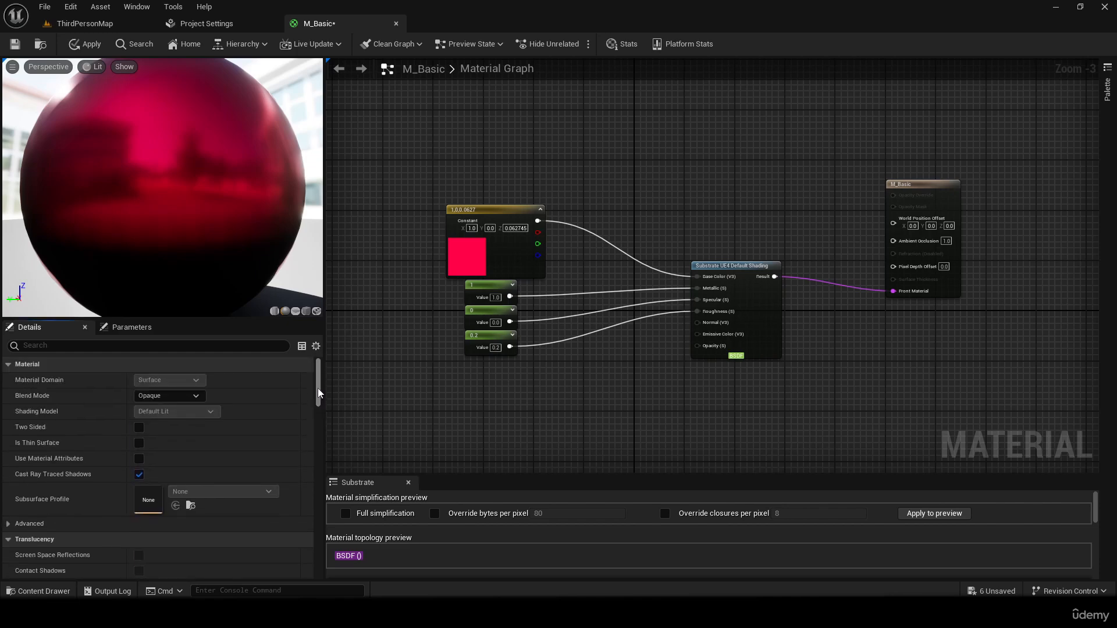
key("ctrl+s")
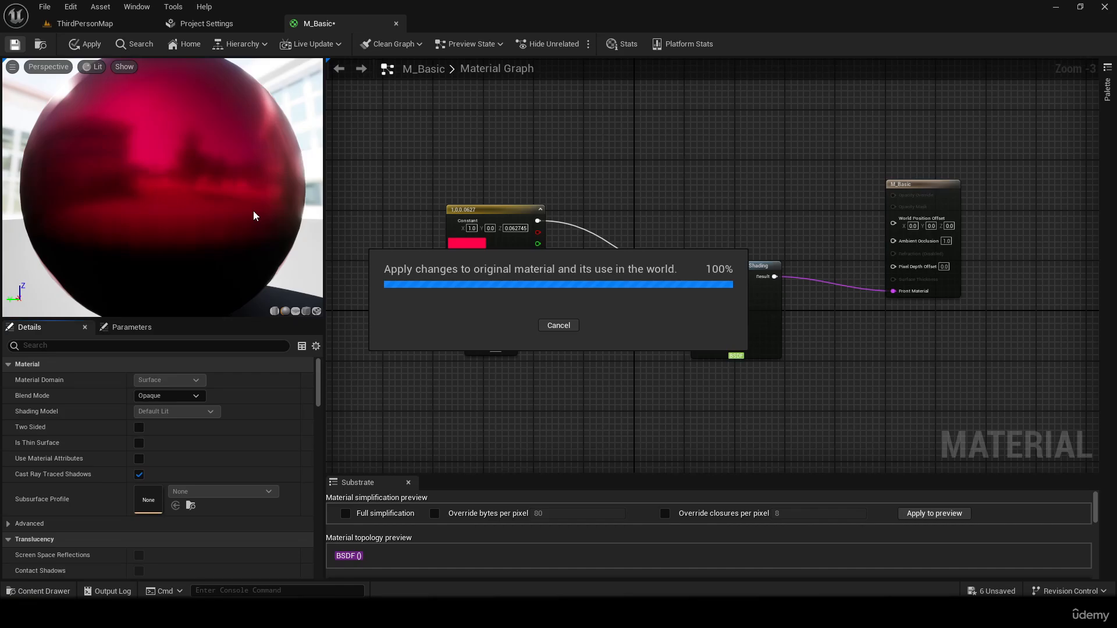
- Return to ThirdPersonMap, select the top cube of the blue stack, and select M_Basic in Content/Materials
left_click(90, 28)
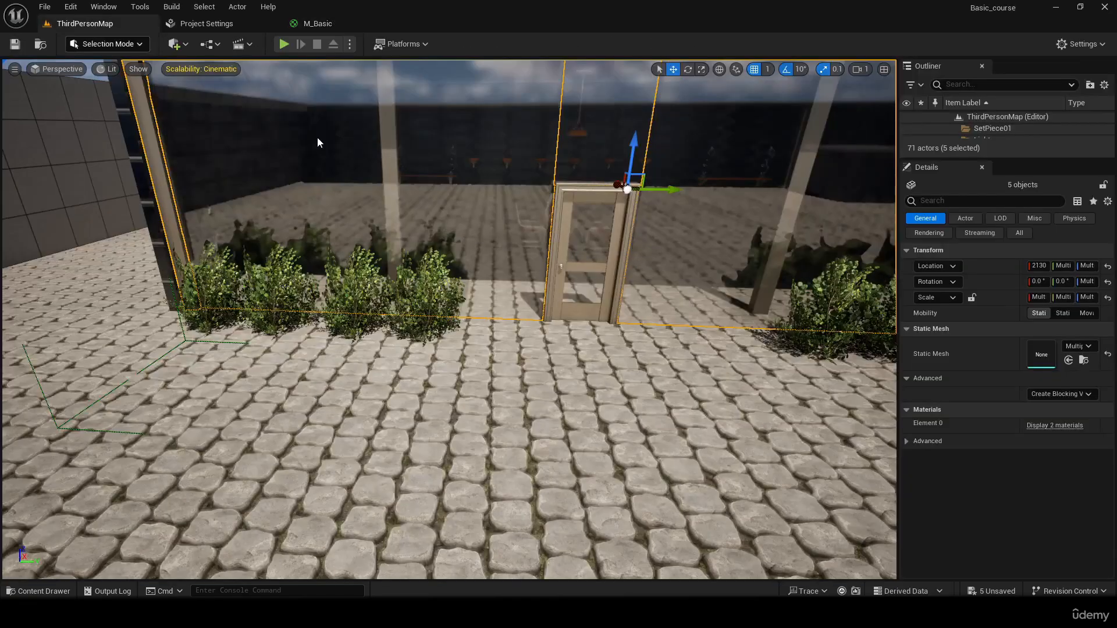
right_click_drag(433, 191, 326, 184)
left_click(420, 239)
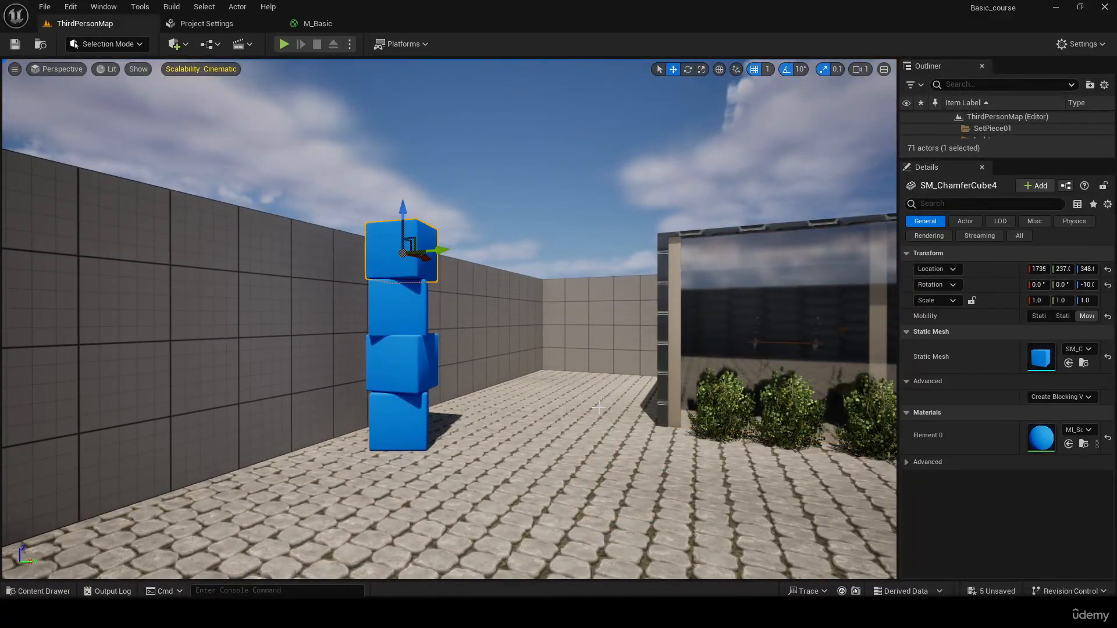
key("ctrl+space")
left_click(283, 168)
left_click(227, 168)
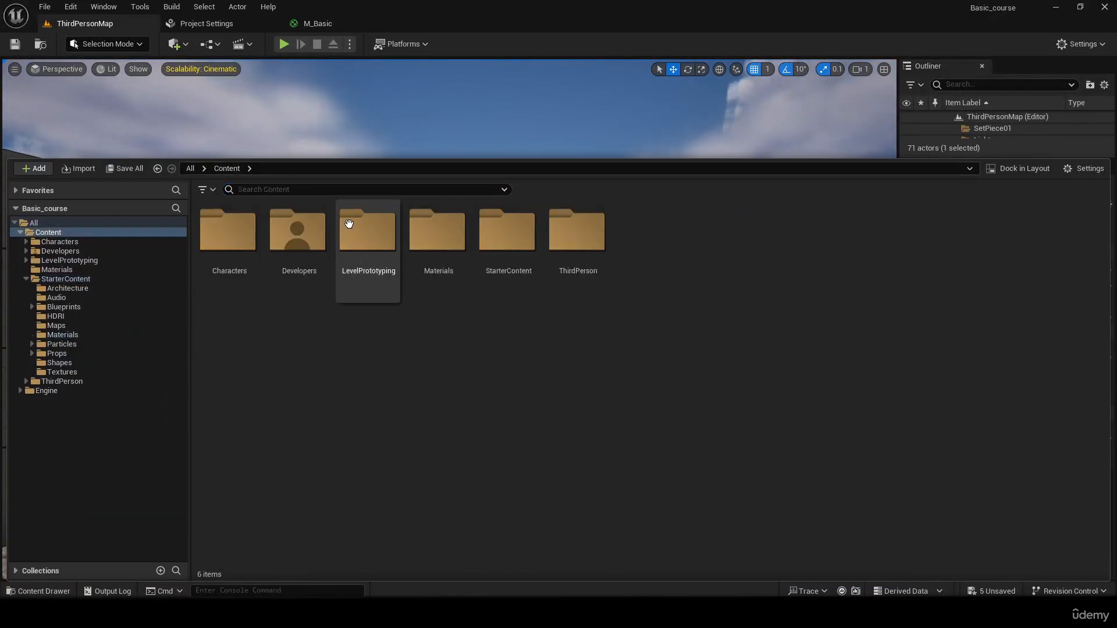
double_click(454, 262)
left_click(241, 243)
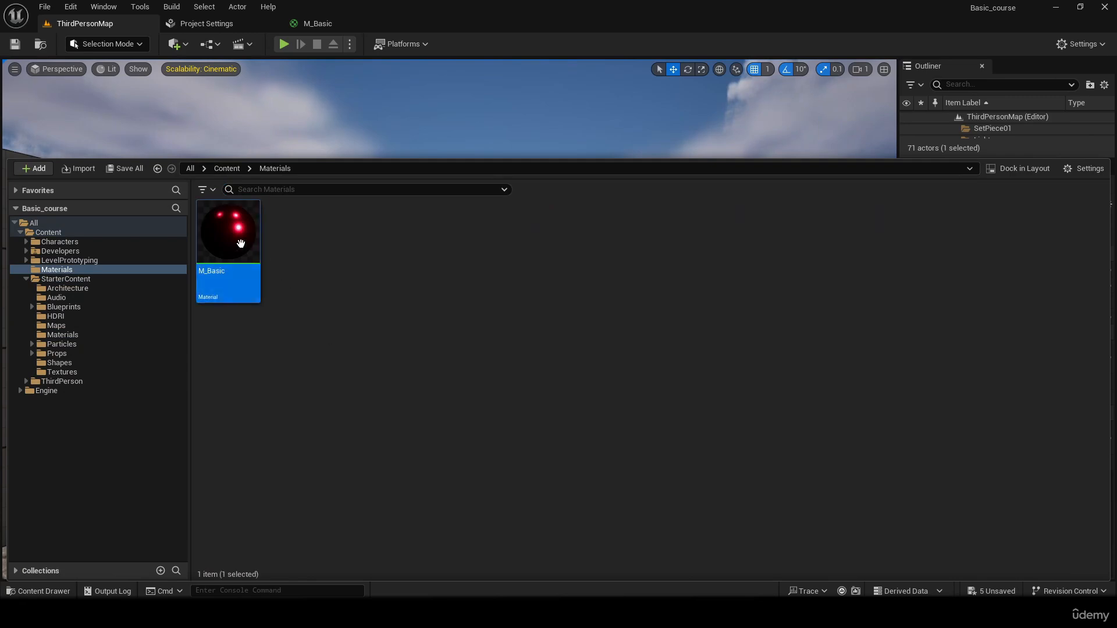
right_click(522, 119)
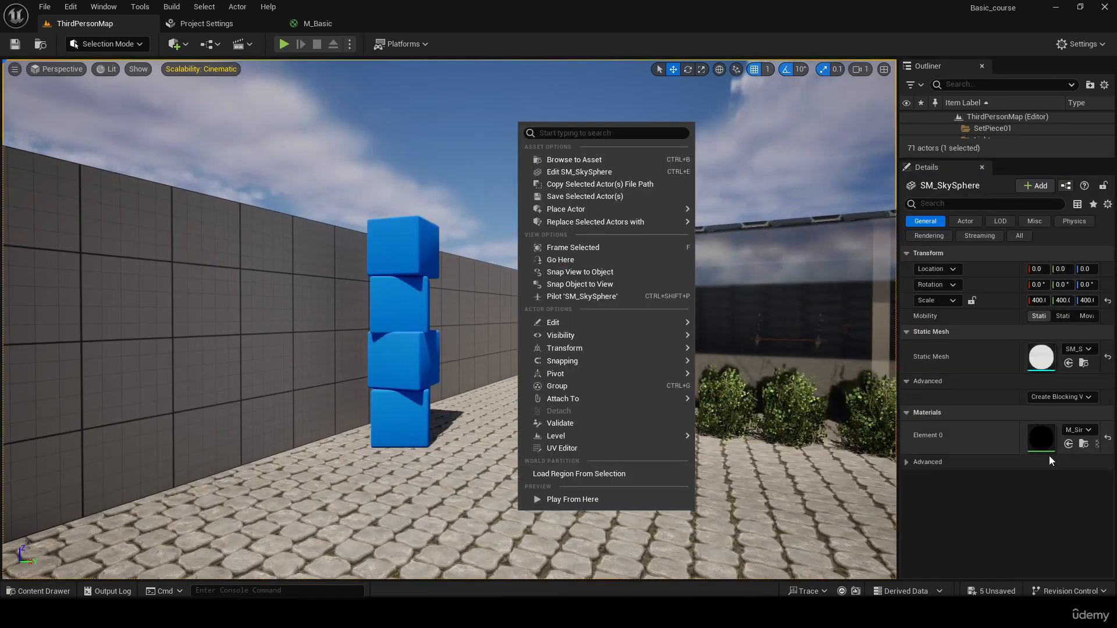
left_click(1069, 442)
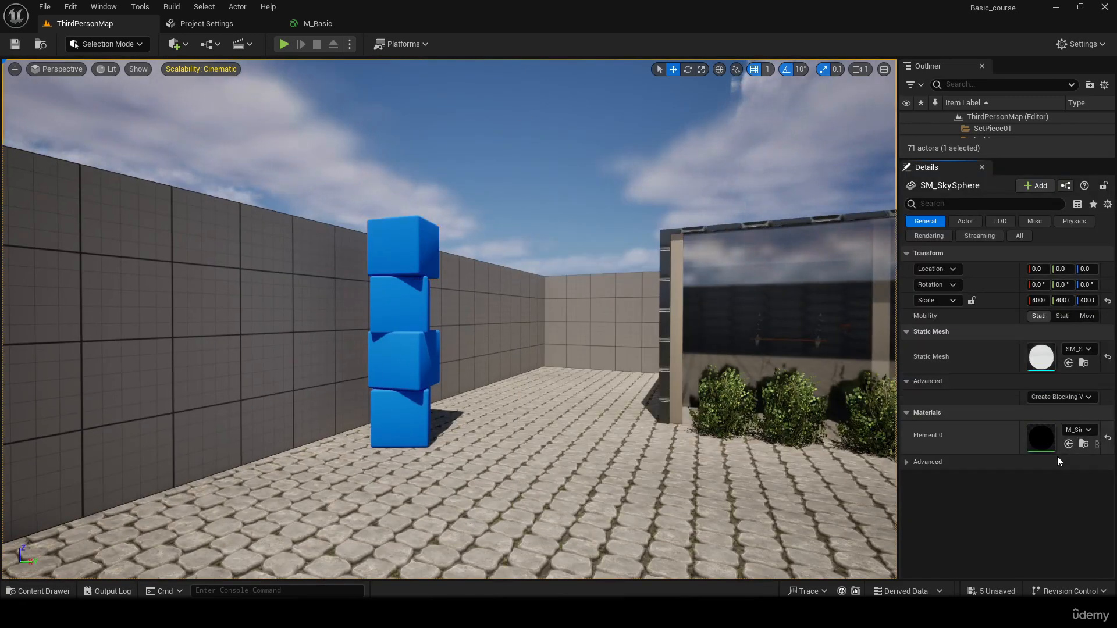
left_click(1068, 445)
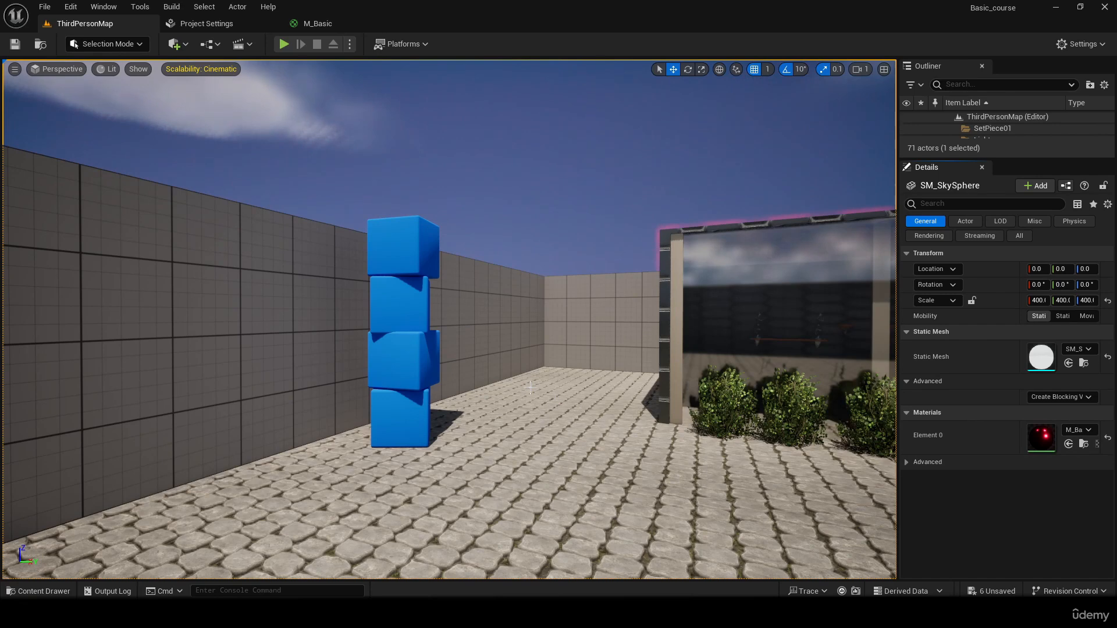
key("ctrl+z")
- Assign M_Basic to Element 0 of the stack's top cube and of the second cube from the ground
left_click(427, 235)
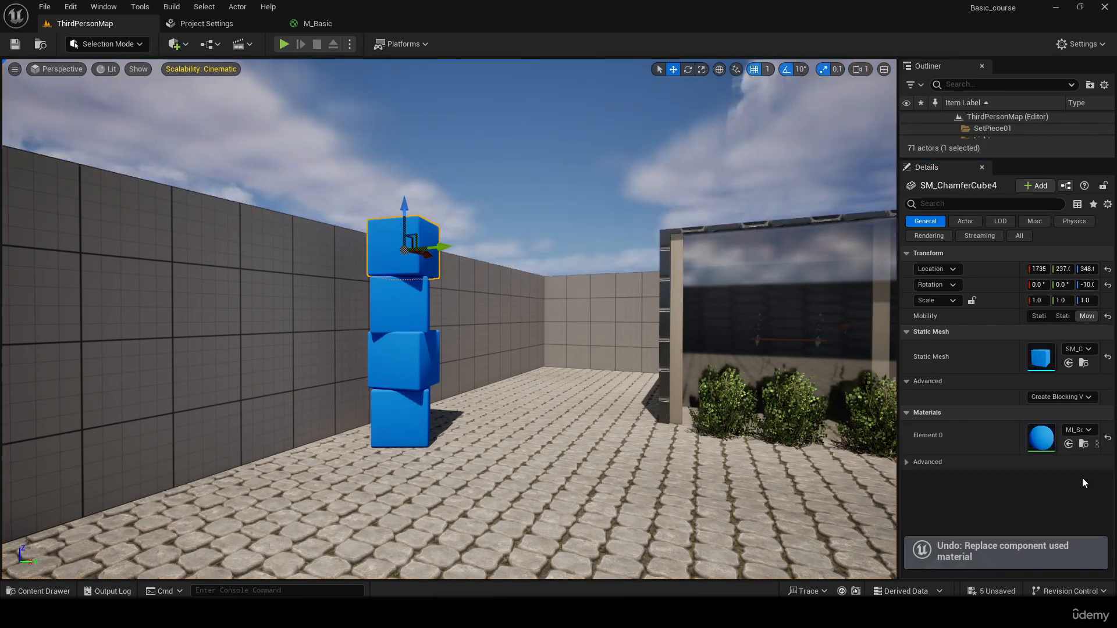
left_click(1069, 445)
key("w")
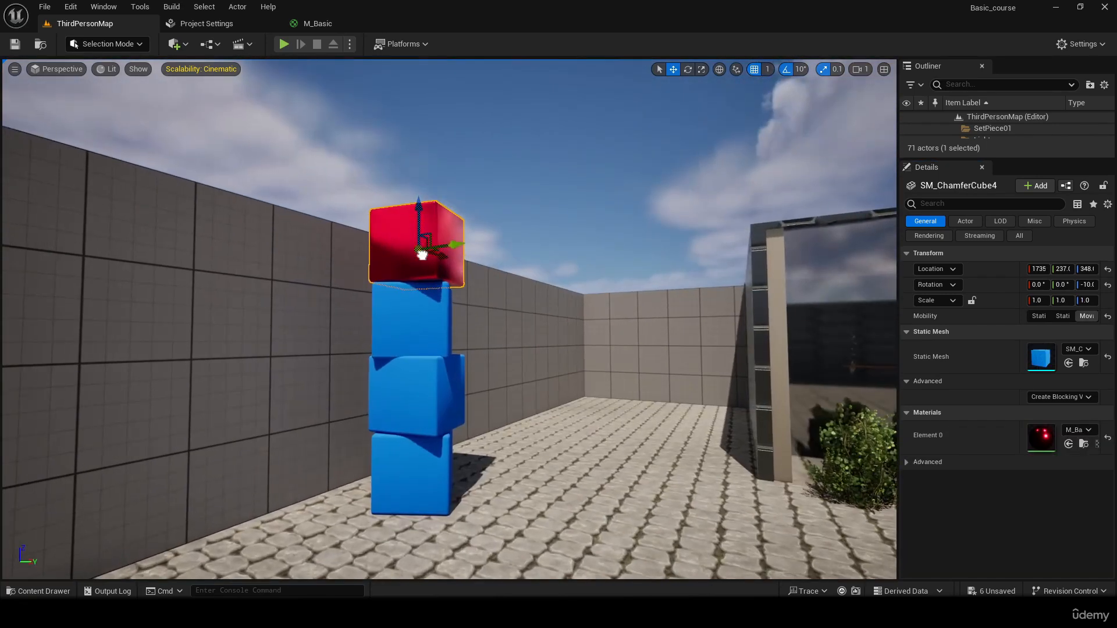
left_click(442, 396)
left_click(1069, 444)
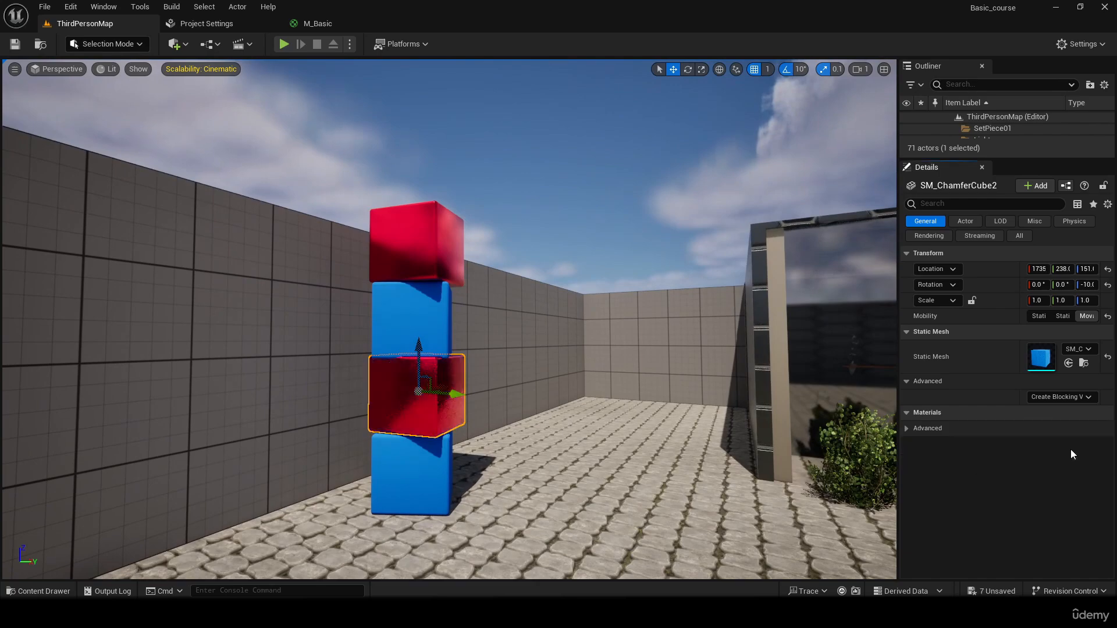
- View the stack from farther back and select its cubes one by one to compare the red and blue materials
key("d")
mouse_move(698, 372)
right_mouse_down()
mouse_move(291, 379)
mouse_move(704, 372)
right_mouse_up()
key("s")
right_click_drag(581, 343, 551, 328)
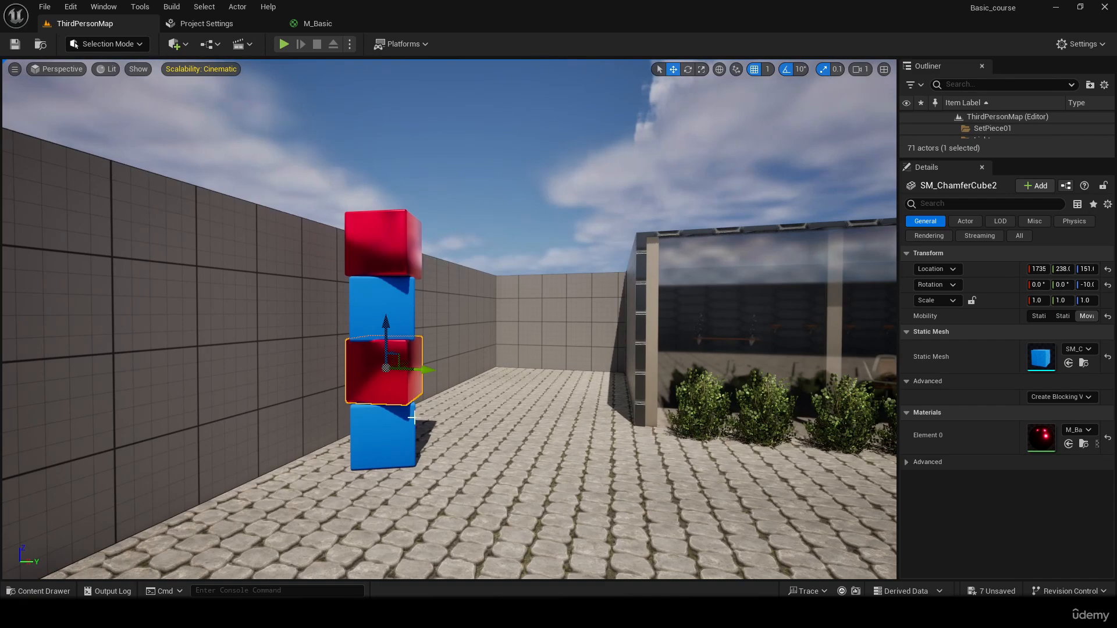
left_click(411, 421)
left_click(383, 309)
left_click(396, 229)
left_click(386, 394)
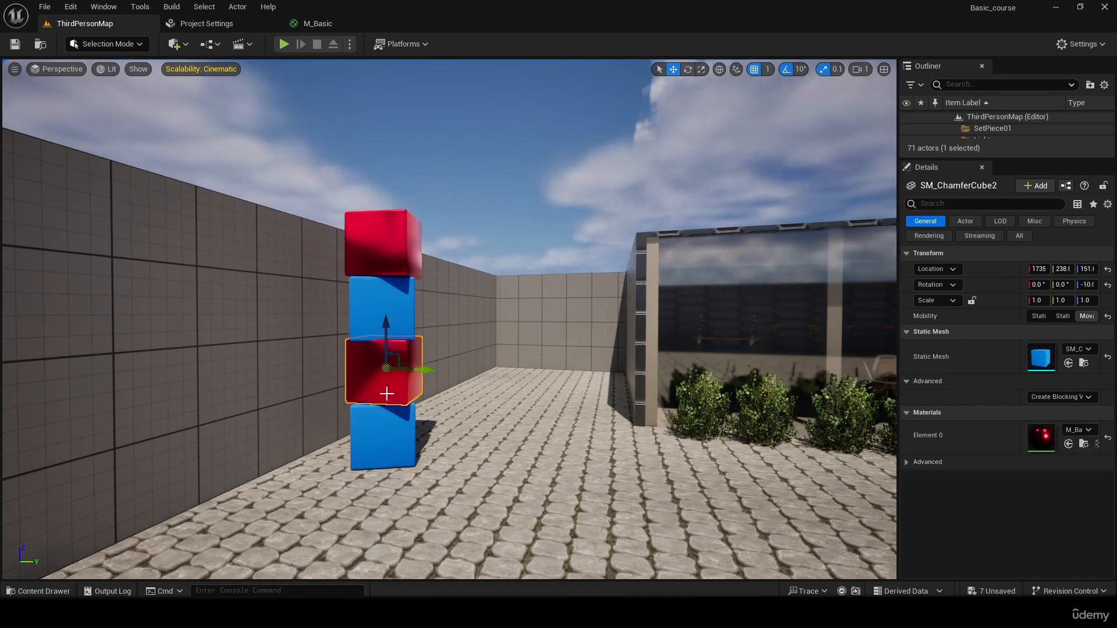
- Assign M_Basic to Element 0 of the two remaining blue cubes, the bottom one and the second from the top
left_click(387, 428)
right_click_drag(387, 428, 430, 421)
key("d")
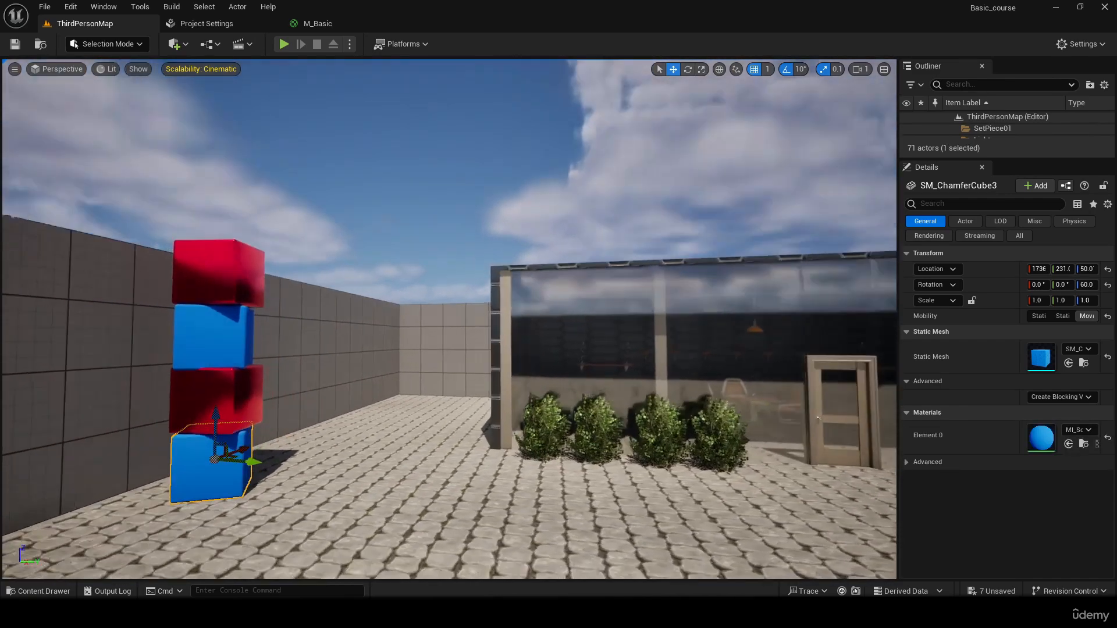
key("s")
right_click_drag(893, 510, 835, 507)
key("w")
key("a")
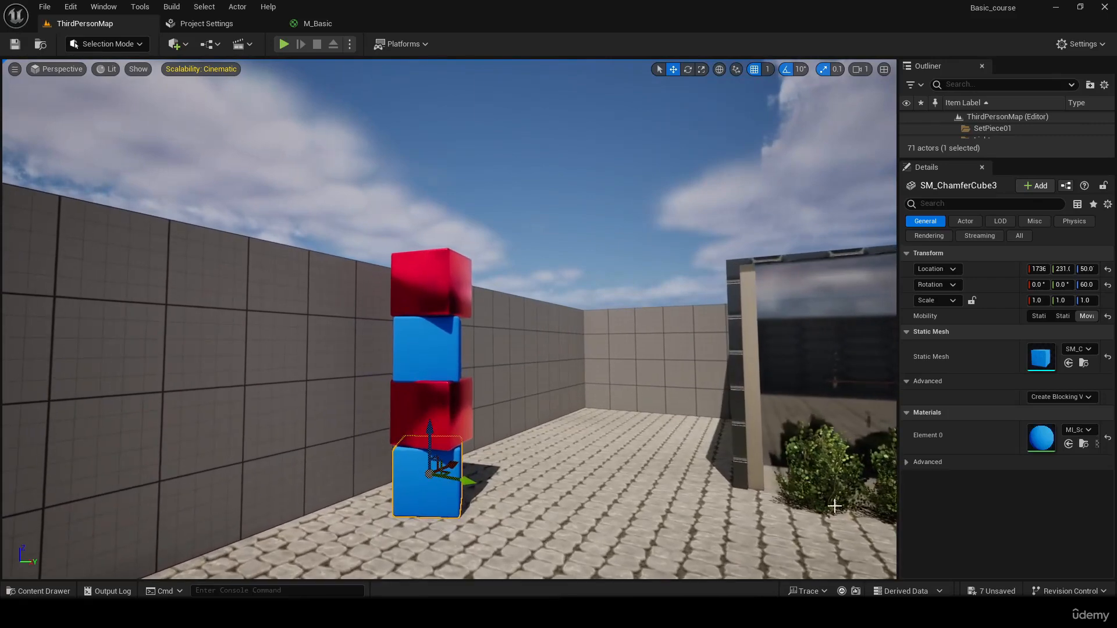
left_click(1069, 444)
left_click(445, 375)
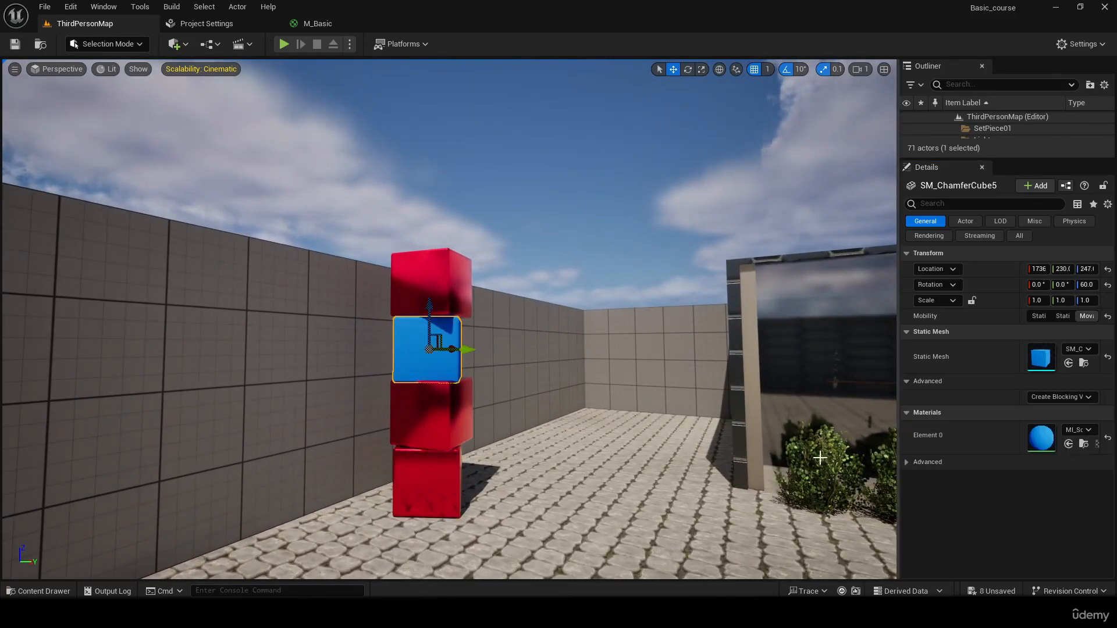
left_click(1069, 444)
- Inspect the cube stack up close, selecting each cube to check how M_Basic reflects on its faces
right_click_drag(838, 454, 849, 489)
key("w")
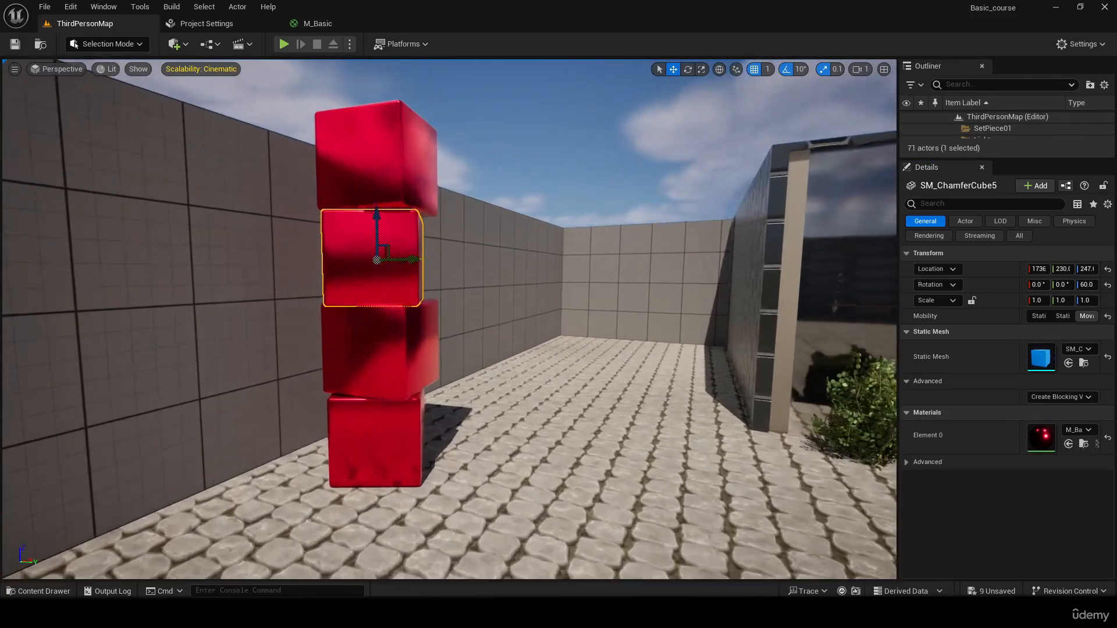
key("w")
left_click(369, 454)
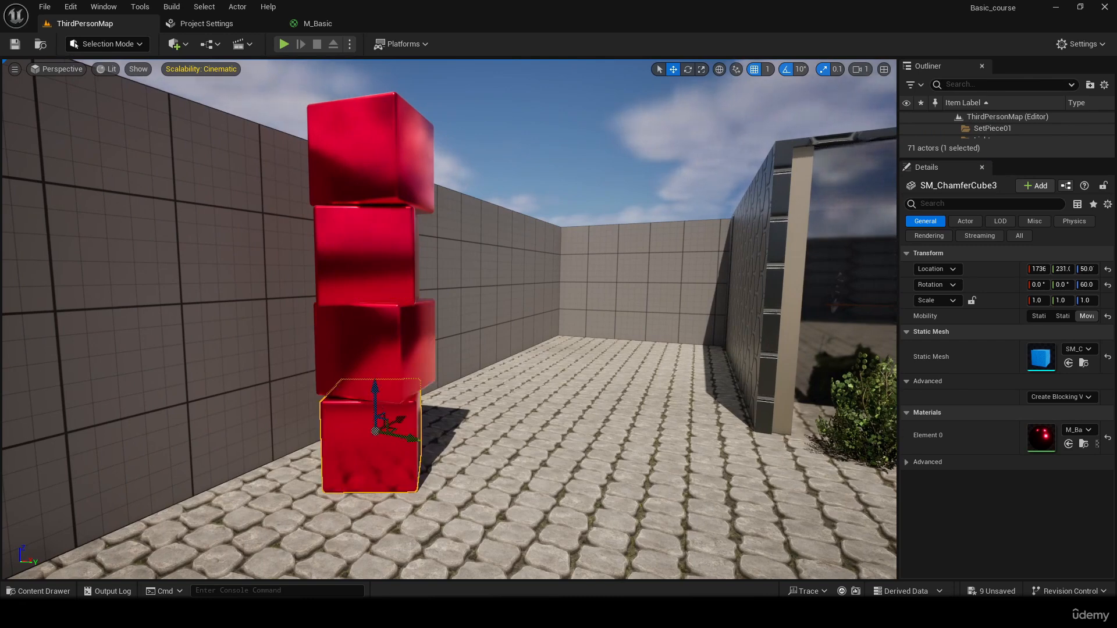
left_click(377, 334)
left_click(369, 257)
left_click(369, 174)
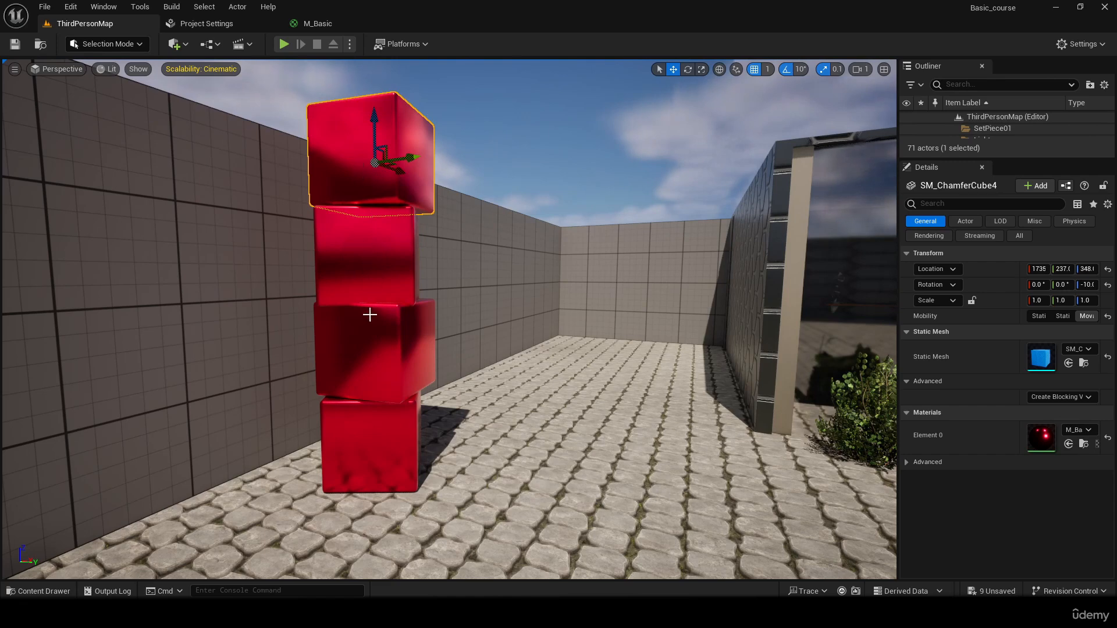
left_click(380, 240)
left_click(382, 378)
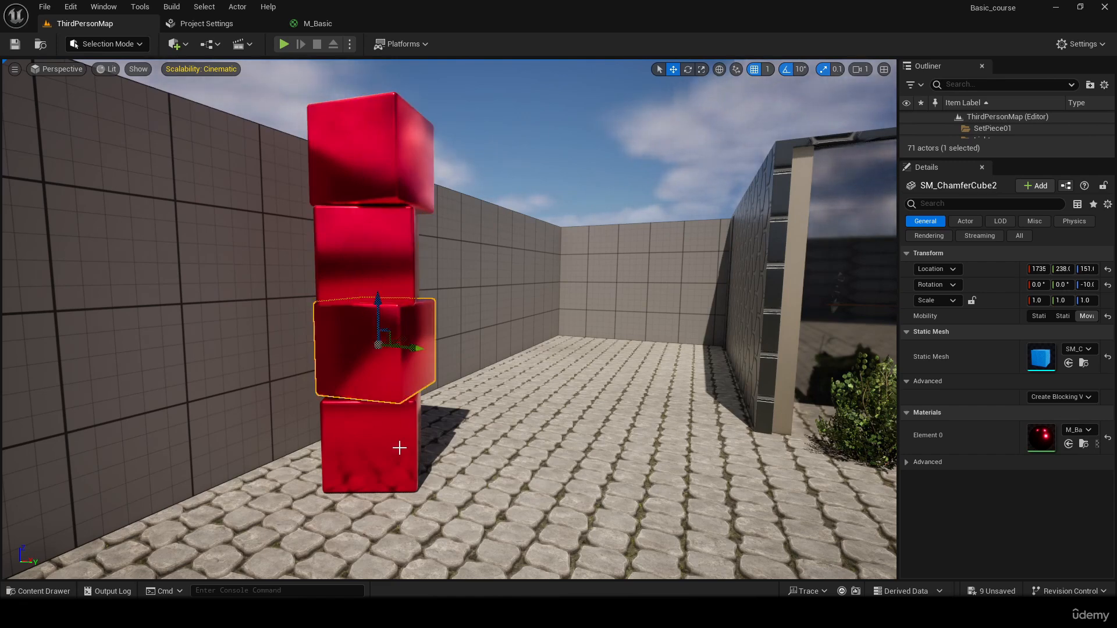
- Open the content drawer on the Materials folder and shrink its height to uncover more of the viewport
key("ctrl+space")
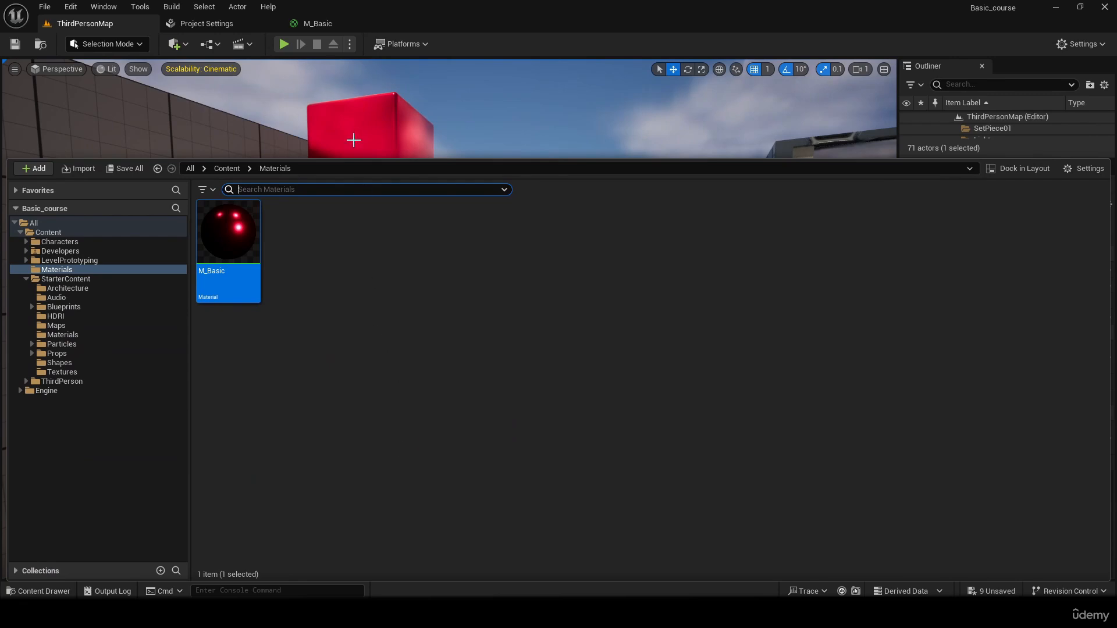
left_click_drag(358, 159, 457, 397)
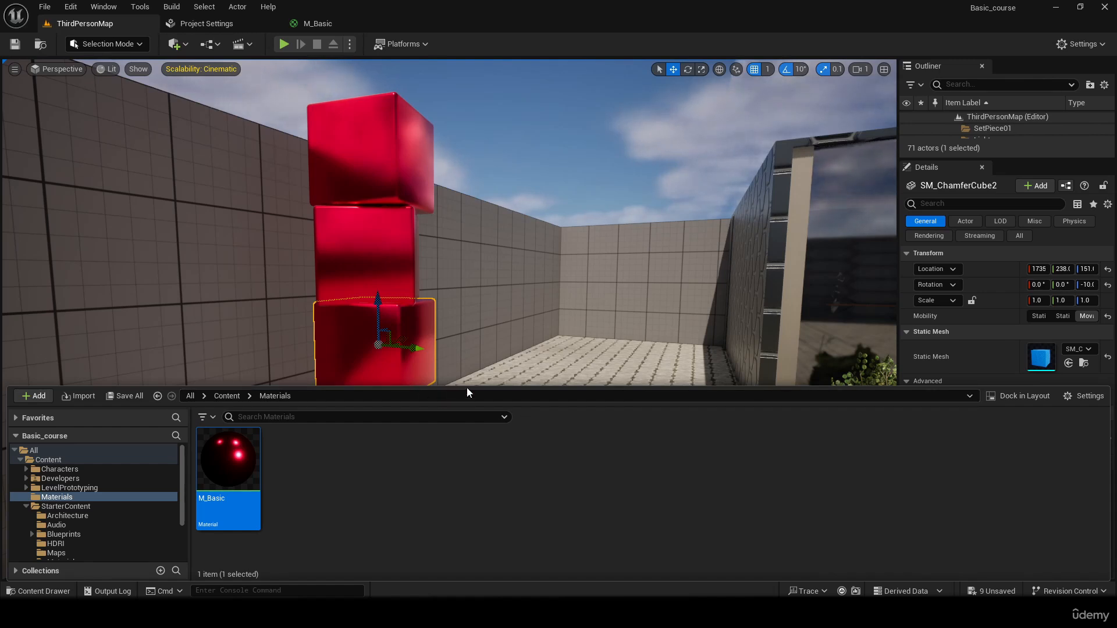
- View the whole cube stack from farther back and select its cubes one by one to check their Element 0 material
left_click_drag(467, 387, 468, 420)
key("s")
mouse_move(499, 339)
right_mouse_down()
mouse_move(698, 342)
mouse_move(519, 343)
right_mouse_up()
key("w")
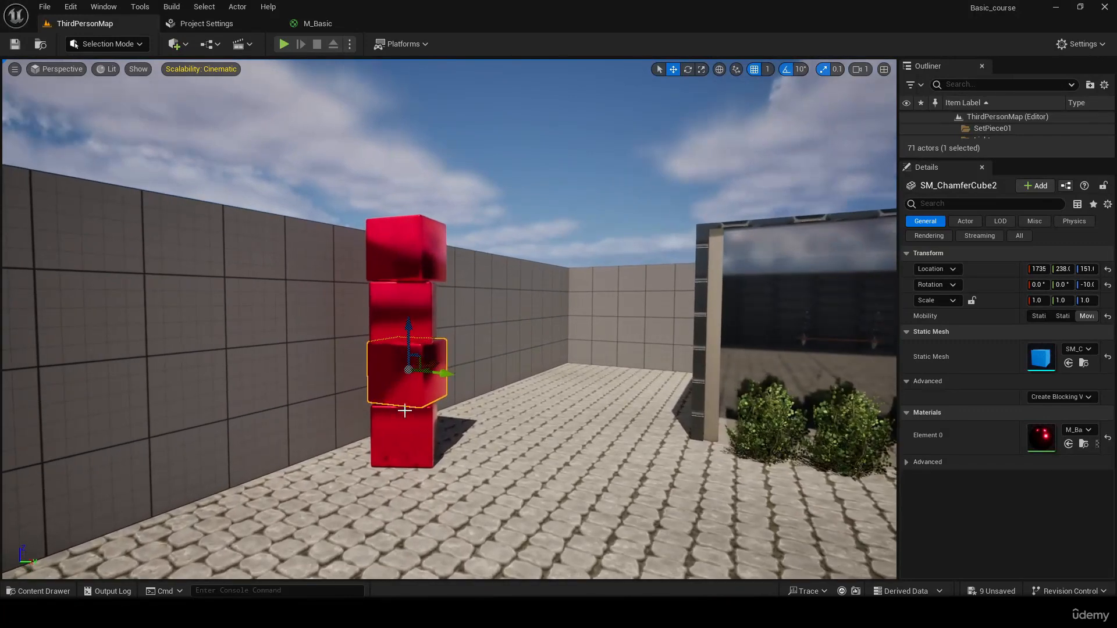
left_click(408, 439)
left_click(414, 392)
left_click(425, 328)
left_click(426, 273)
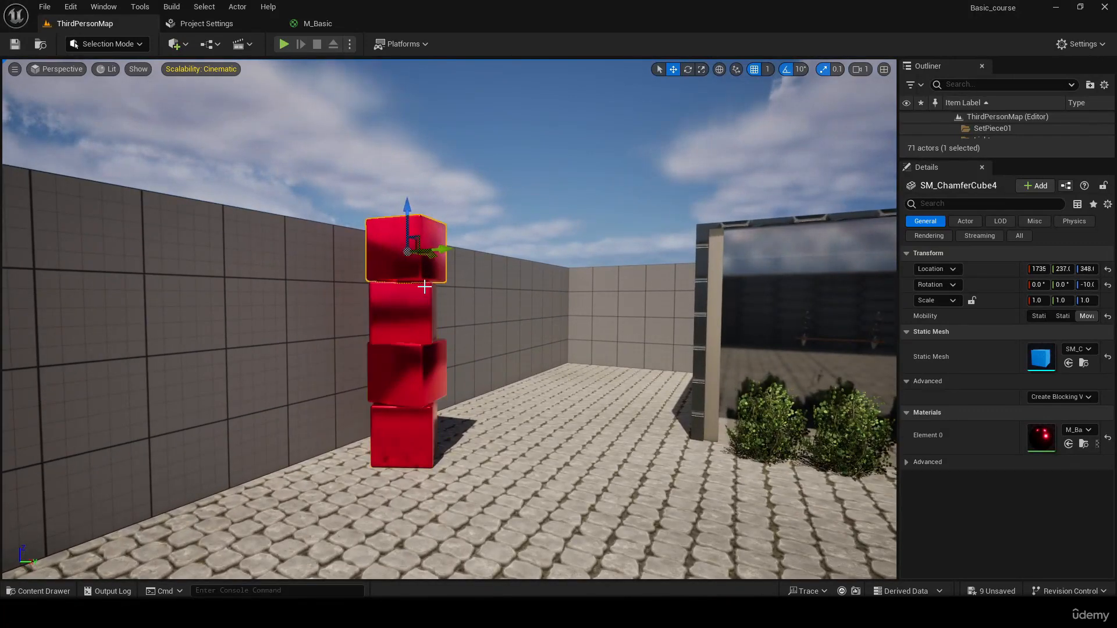
left_click(411, 318)
left_click(402, 369)
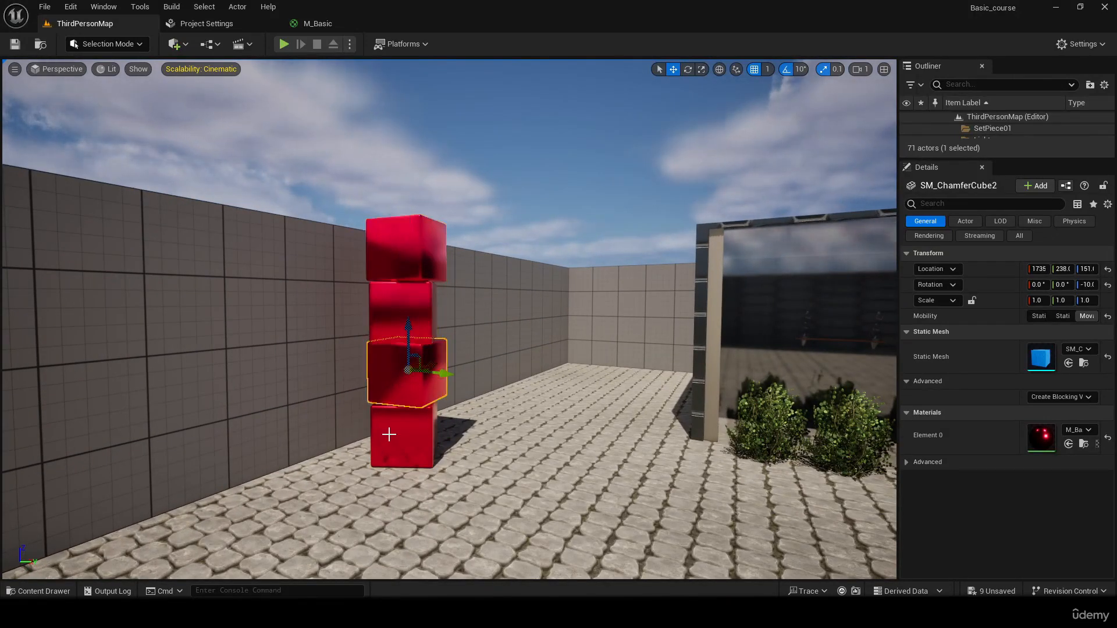
left_click(389, 434)
left_click(397, 360)
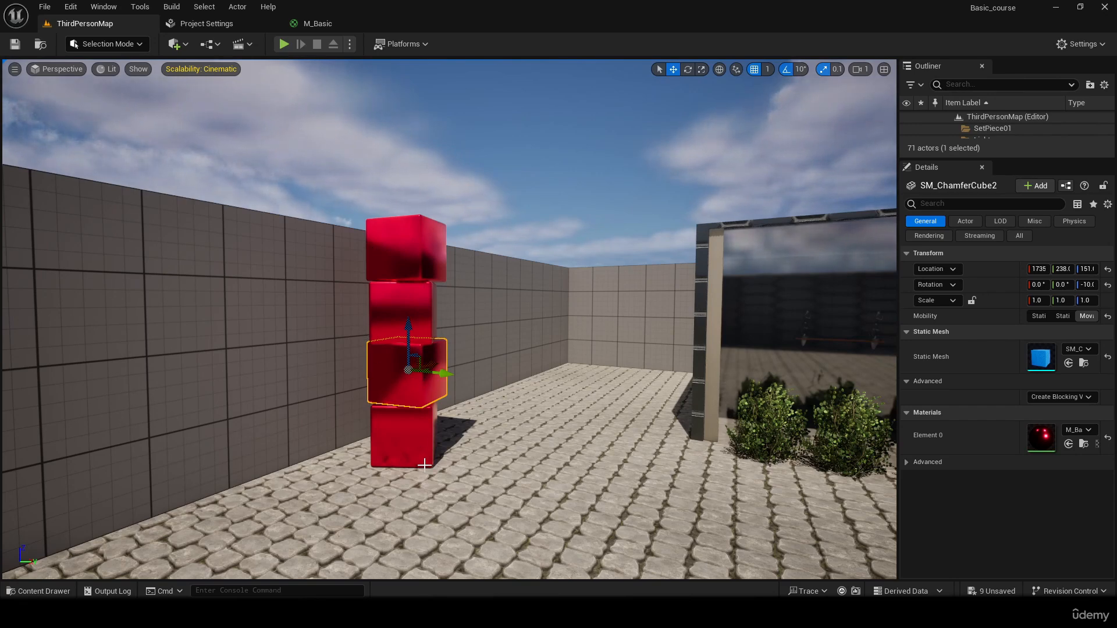
- Create a material instance named M_Basic_Inst from M_Basic in the Materials folder and make the content drawer slightly taller
key("ctrl+space")
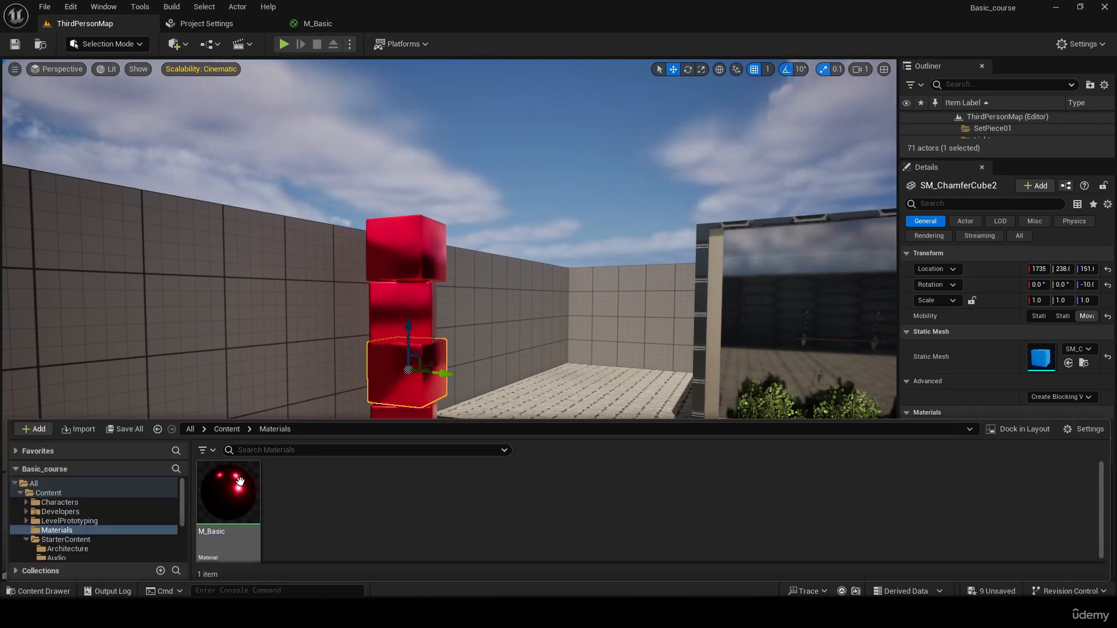
right_click(240, 480)
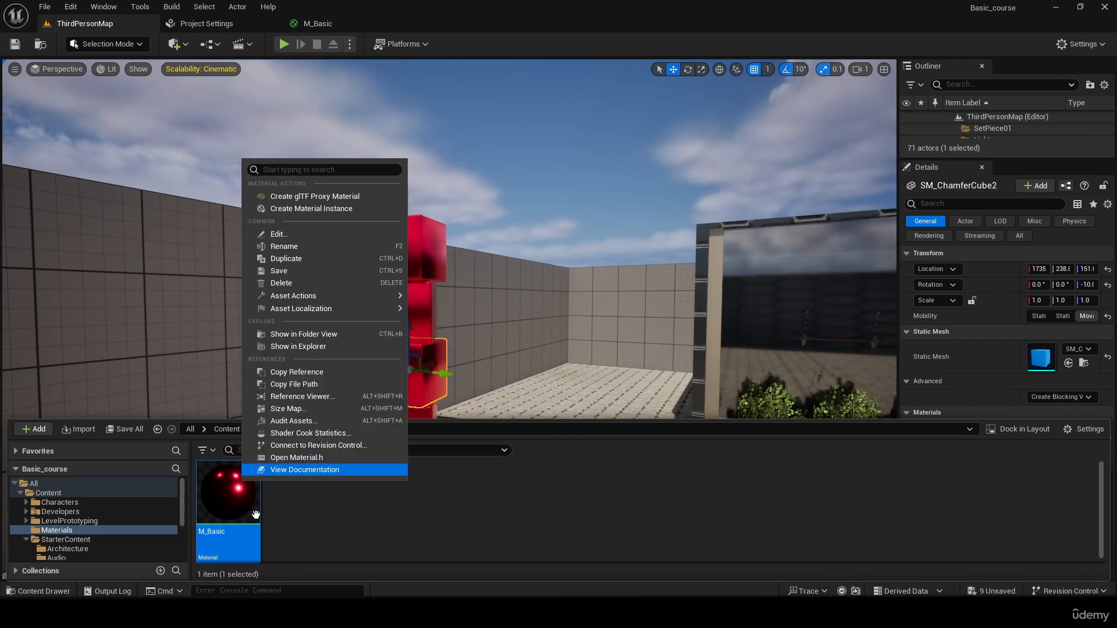
left_click(371, 210)
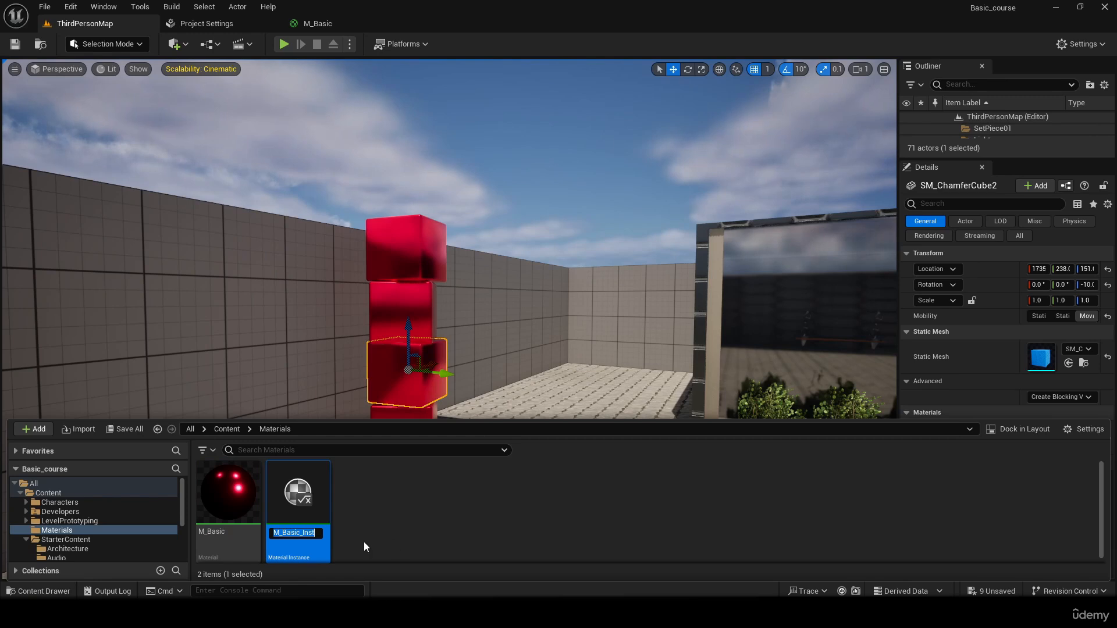
key("Return")
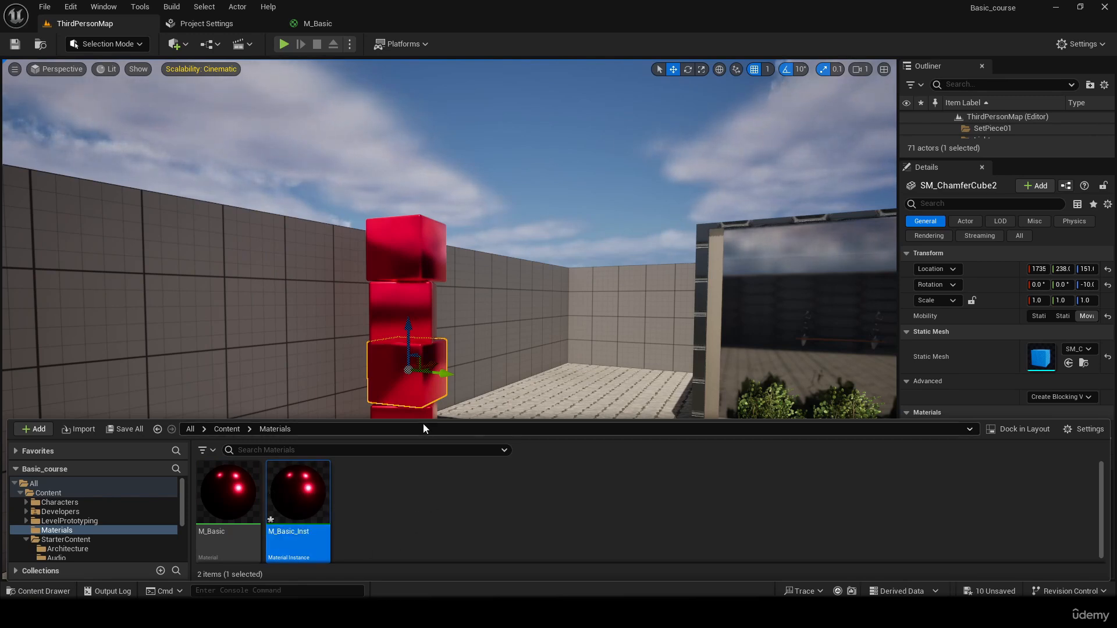
left_click_drag(437, 419, 498, 401)
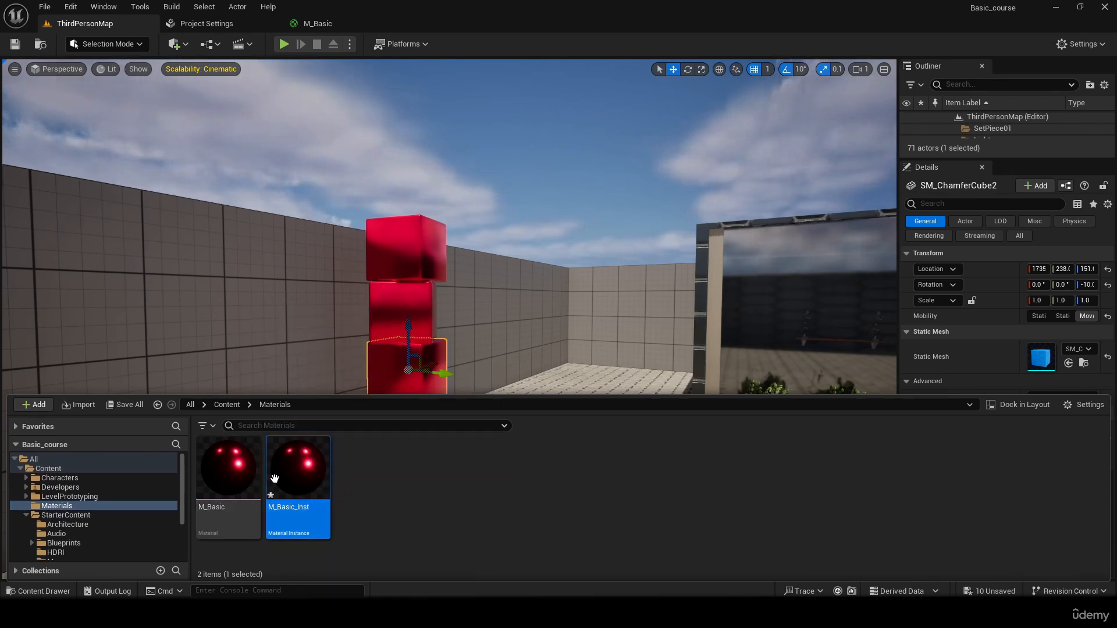
- Assign M_Basic_Inst to Element 0 of all four stacked cubes
left_click(355, 476)
left_click_drag(307, 474, 1048, 448)
left_click(403, 312)
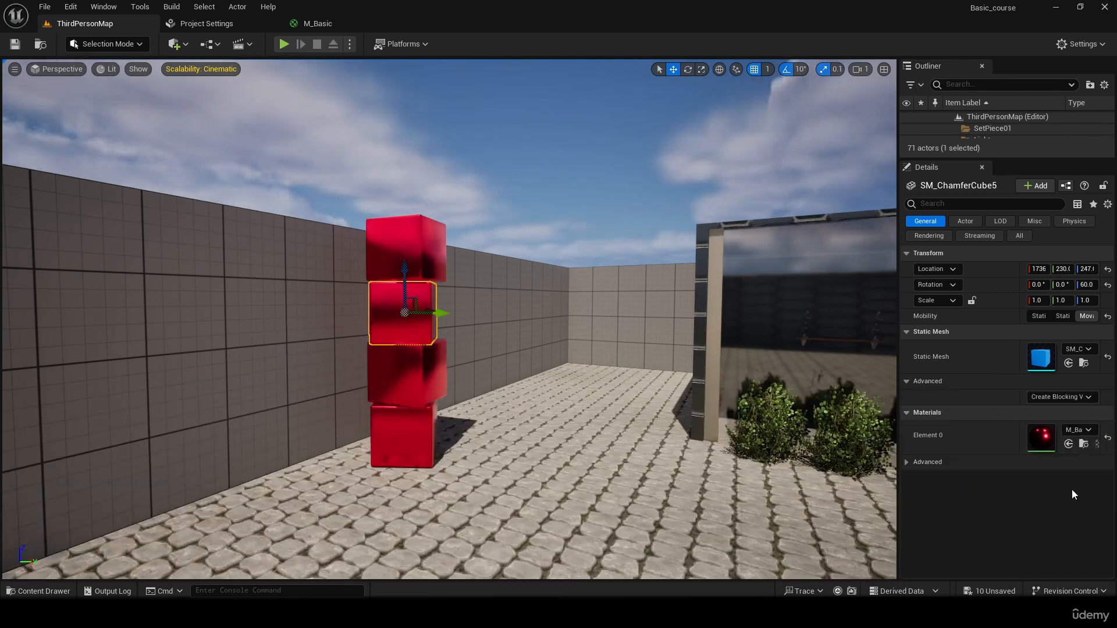
left_click(406, 247)
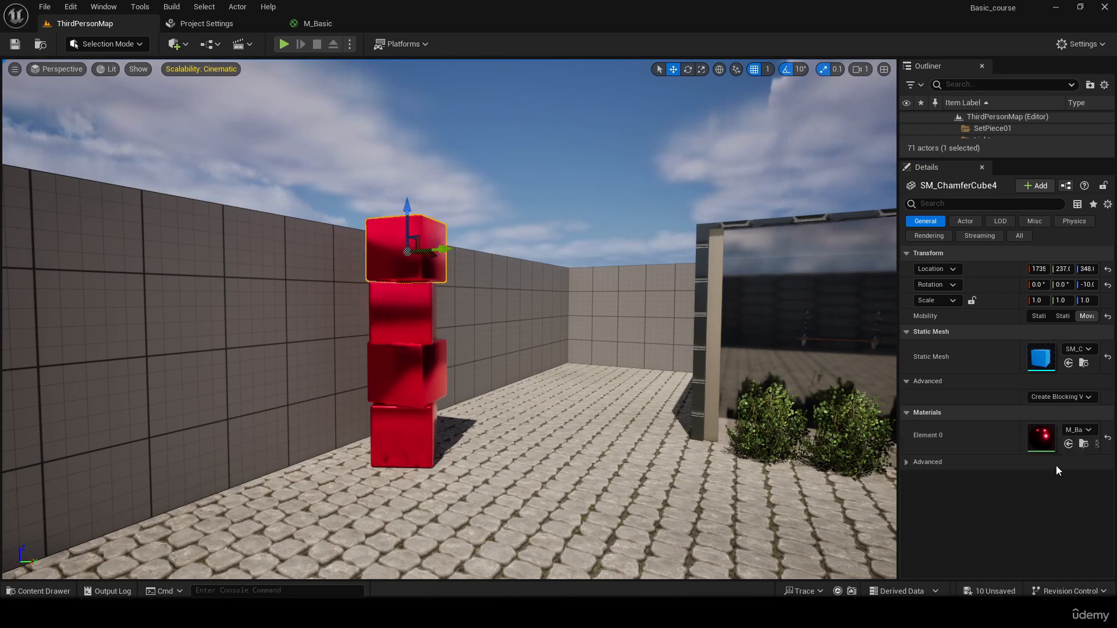
left_click(1068, 444)
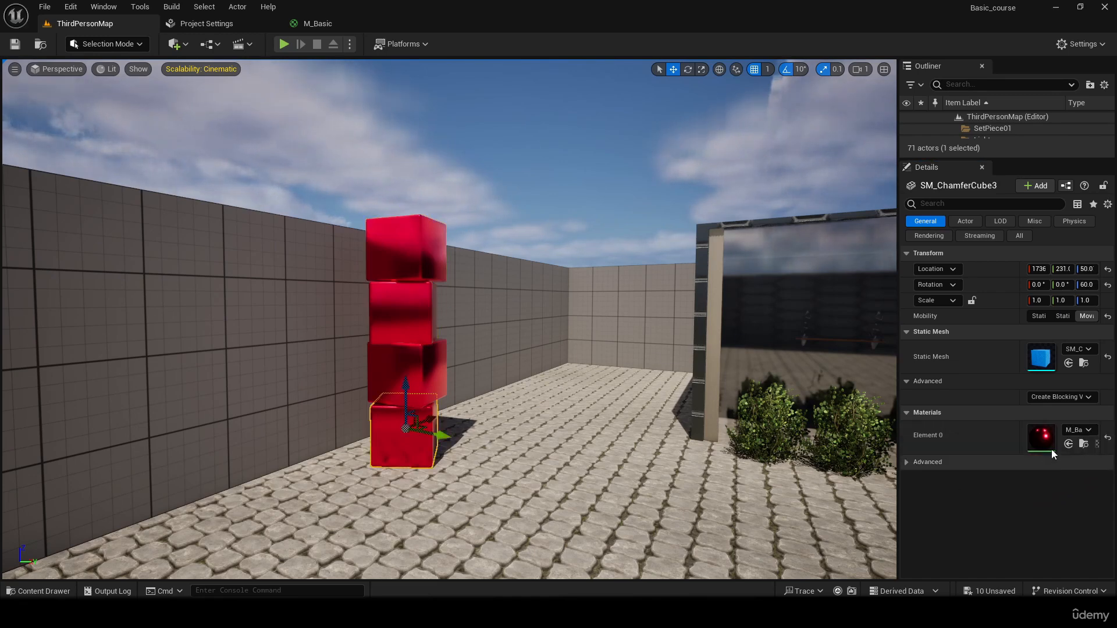
left_click(407, 358)
left_click(405, 314)
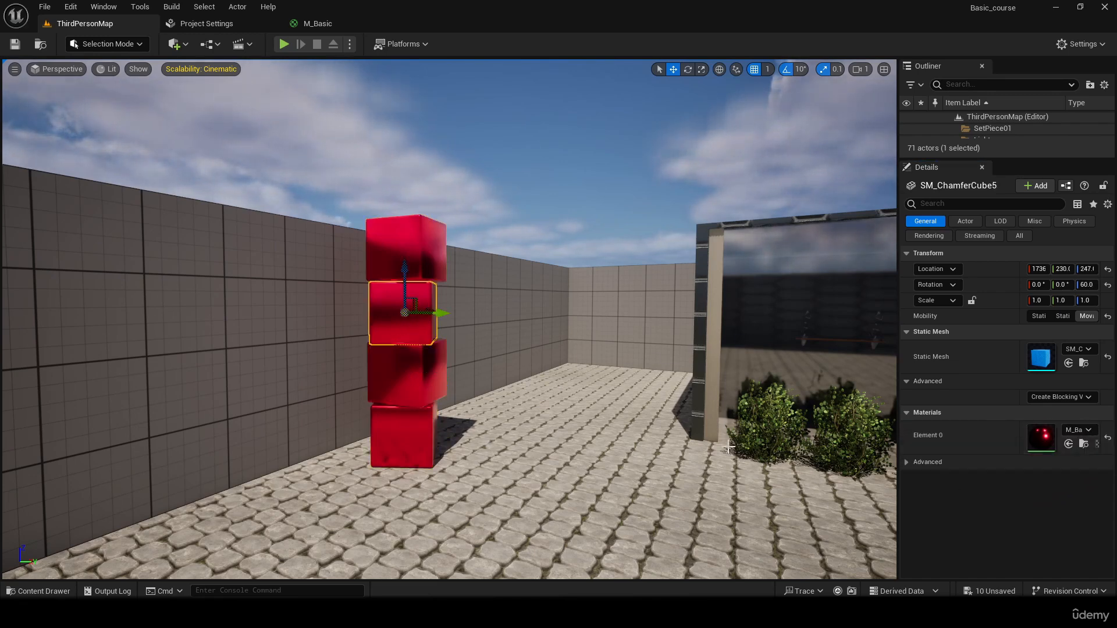
key("e")
key("r")
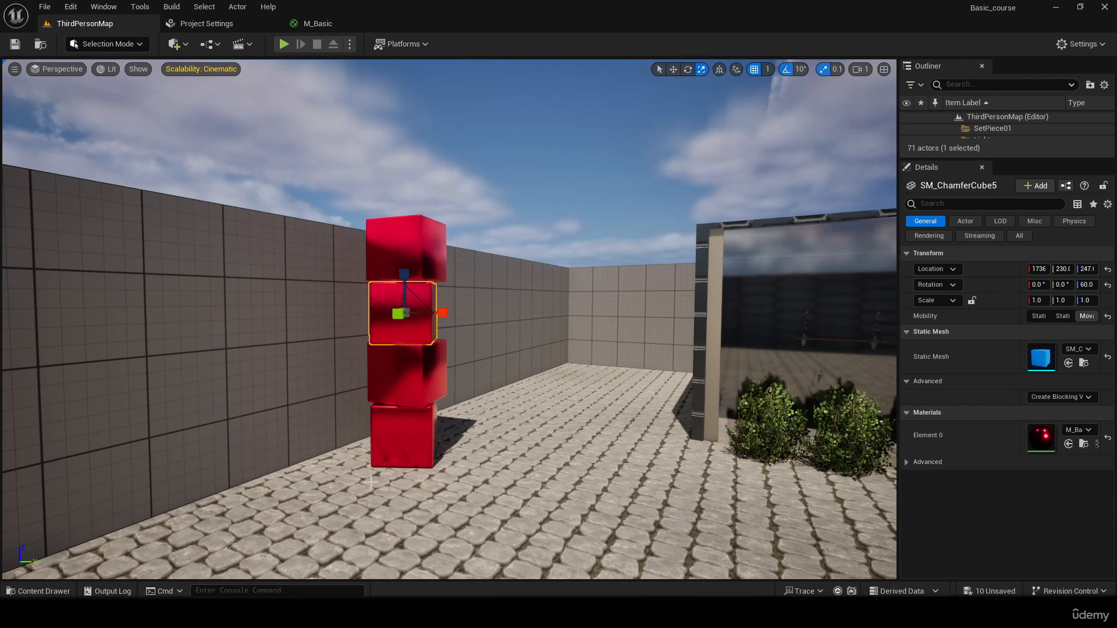
key("w")
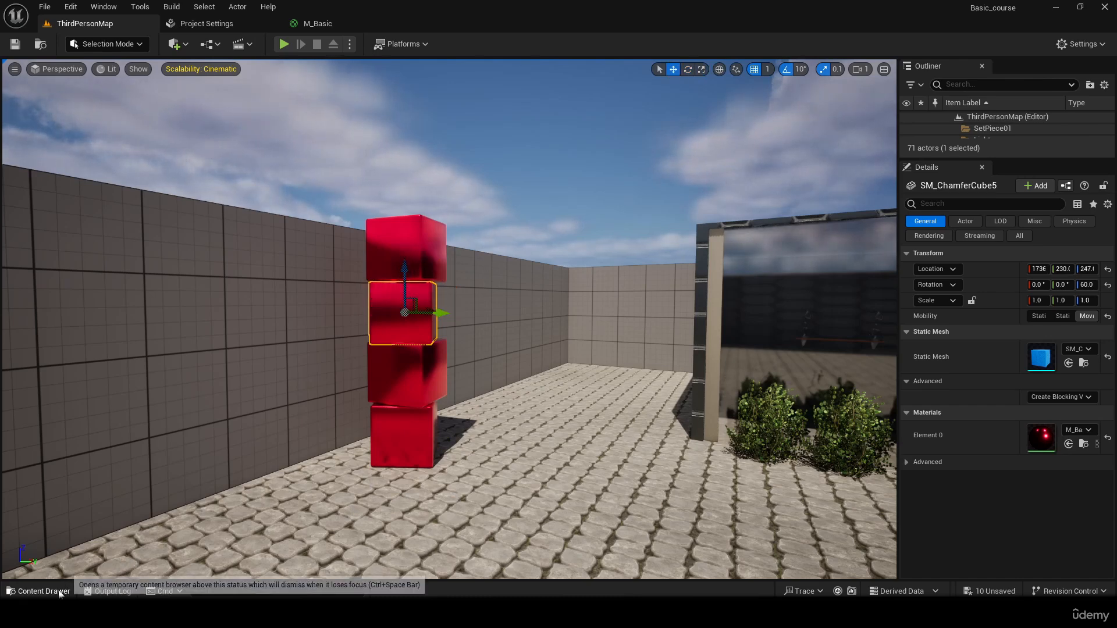
- Open M_Basic_Inst from the Materials folder and undock its editor into a separate floating window
left_click(40, 591)
double_click(328, 449)
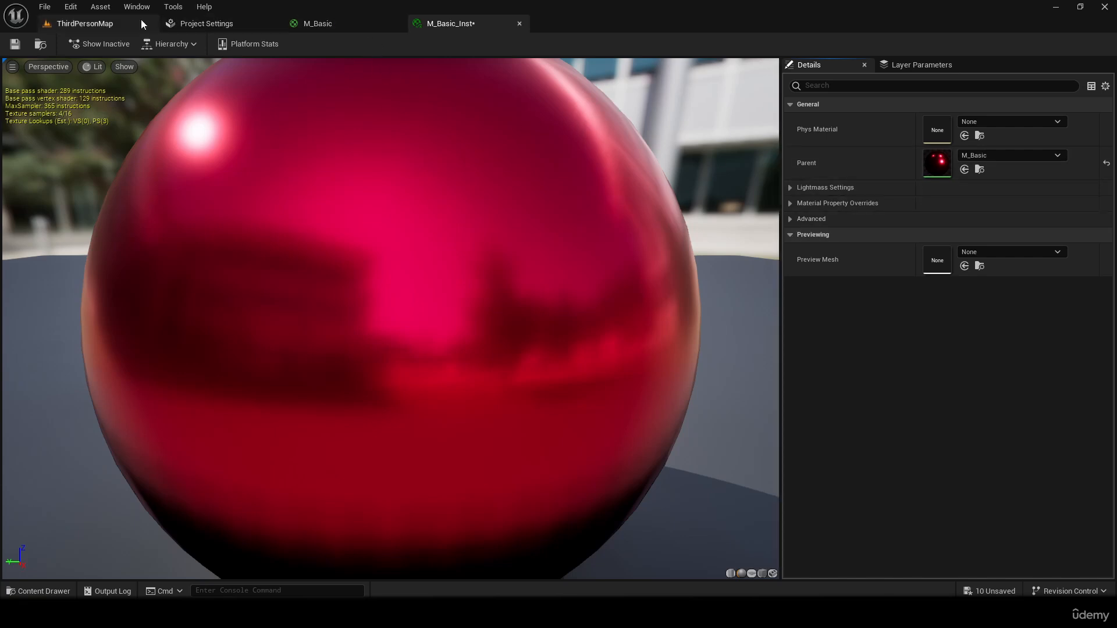
left_click(108, 23)
left_click(474, 22)
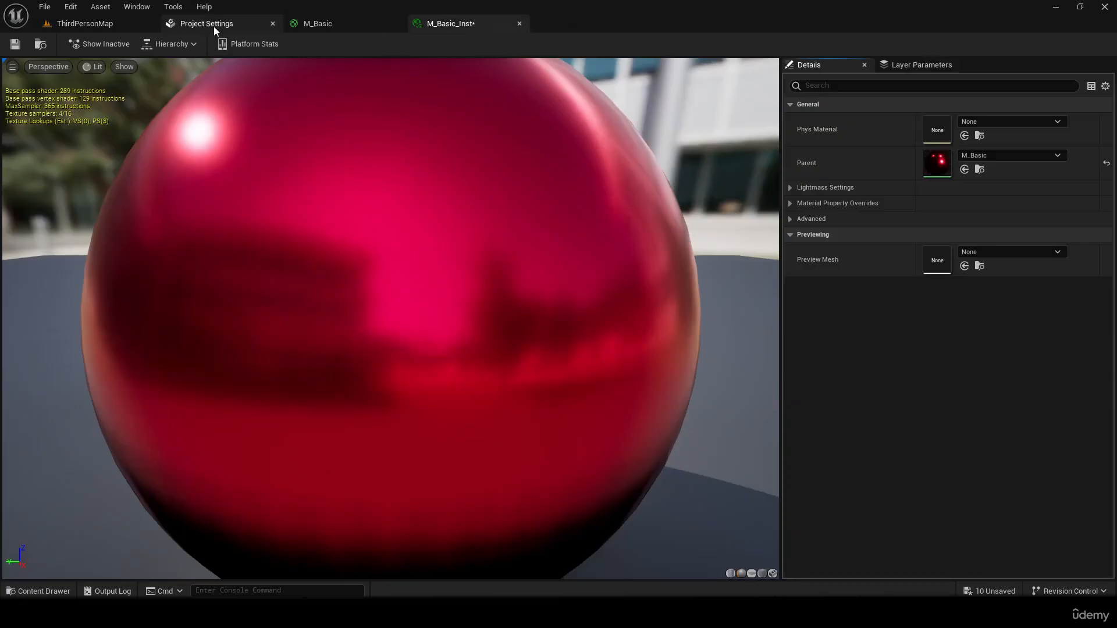
left_click(82, 23)
left_click_drag(463, 25, 553, 175)
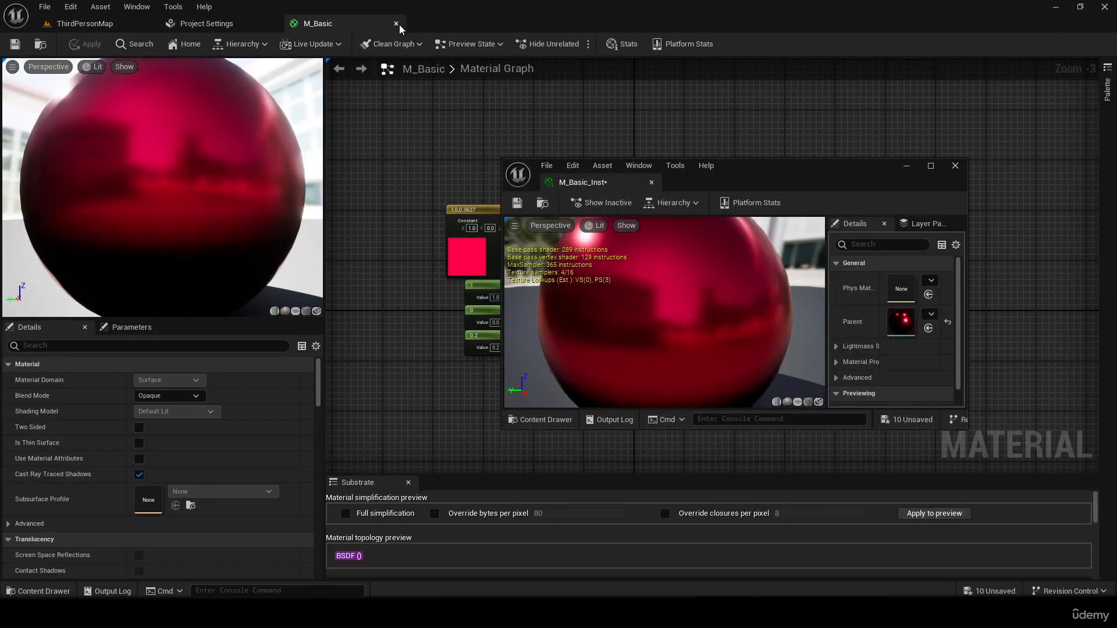
- Close the M_Basic editor, return to ThirdPersonMap, and place the M_Basic_Inst window beside the cube stack, made taller and wider
left_click(398, 24)
left_click(105, 28)
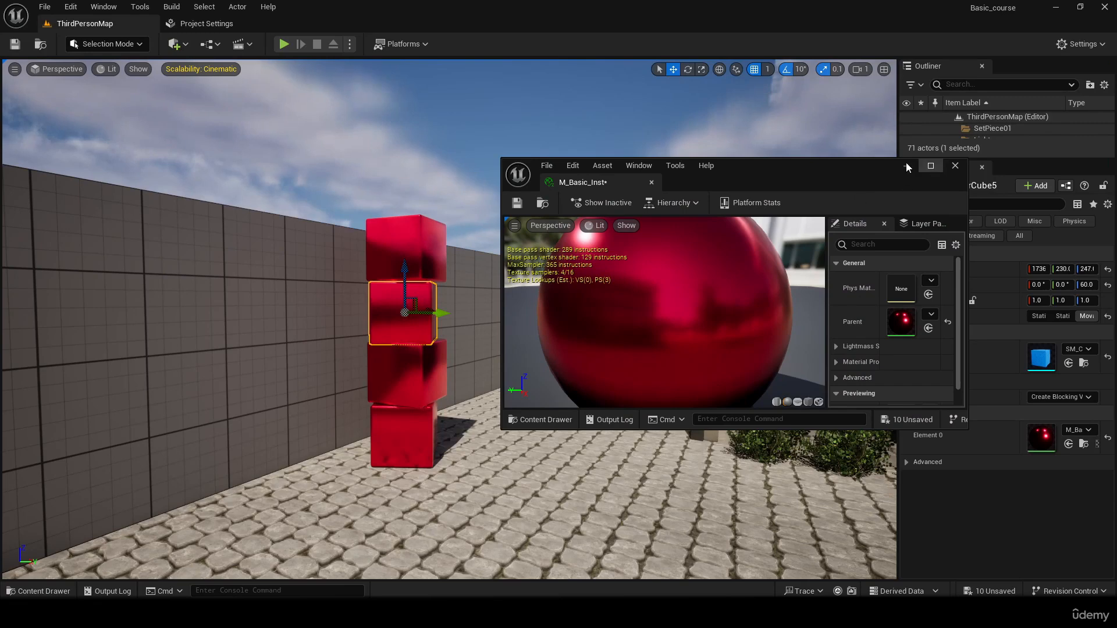
left_click_drag(832, 157, 835, 47)
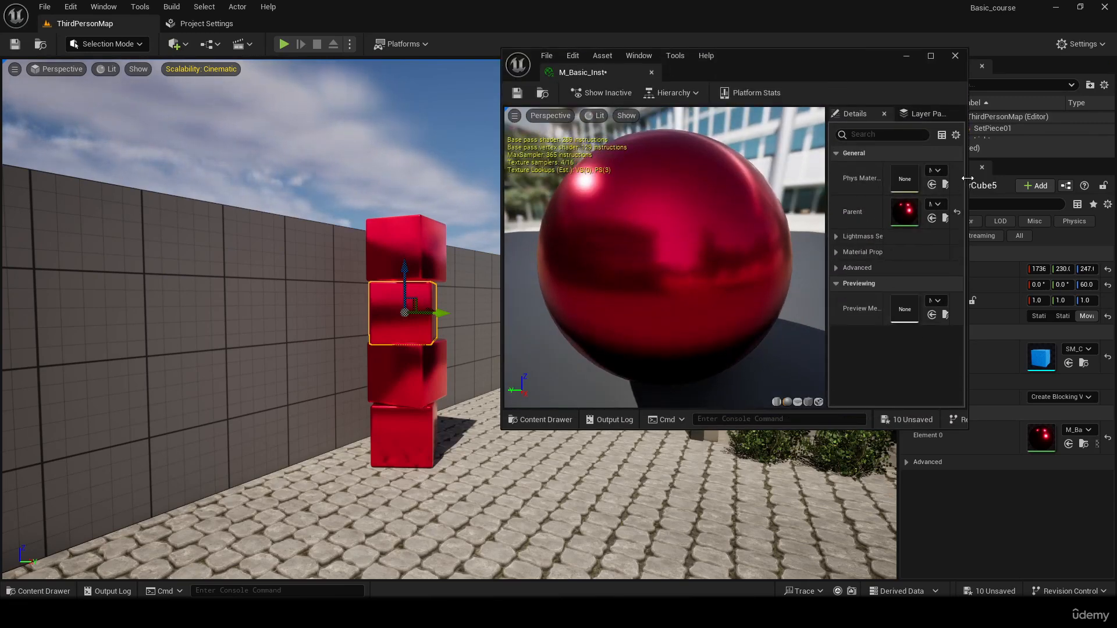
left_click_drag(966, 180, 1082, 186)
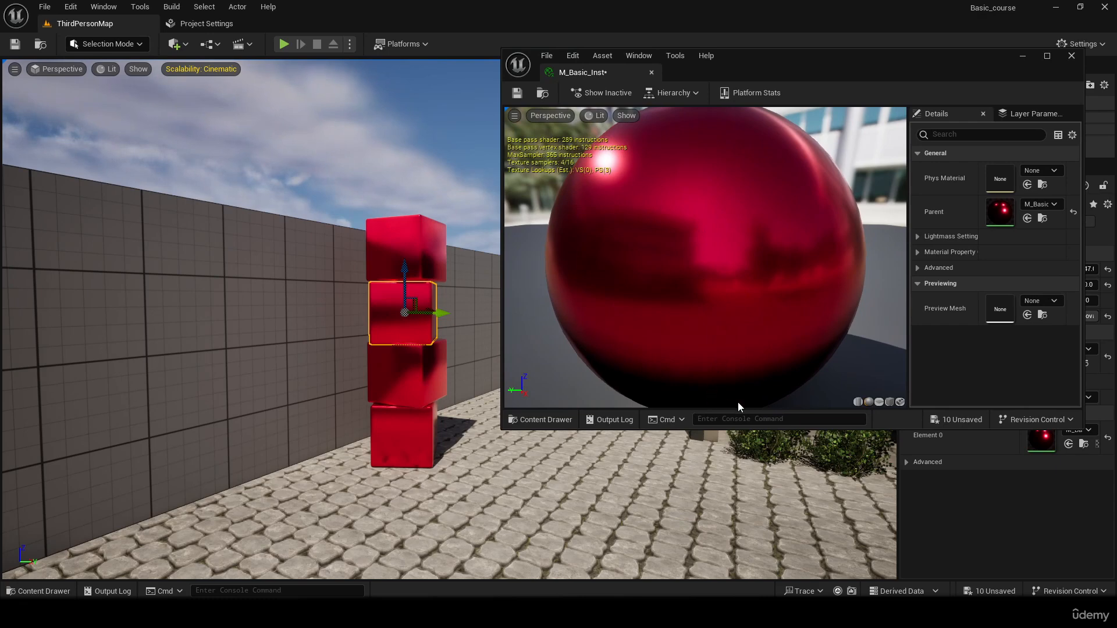
- Examine the Lightmass Settings and Material Property Overrides of M_Basic_Inst for editable options
left_click(919, 252)
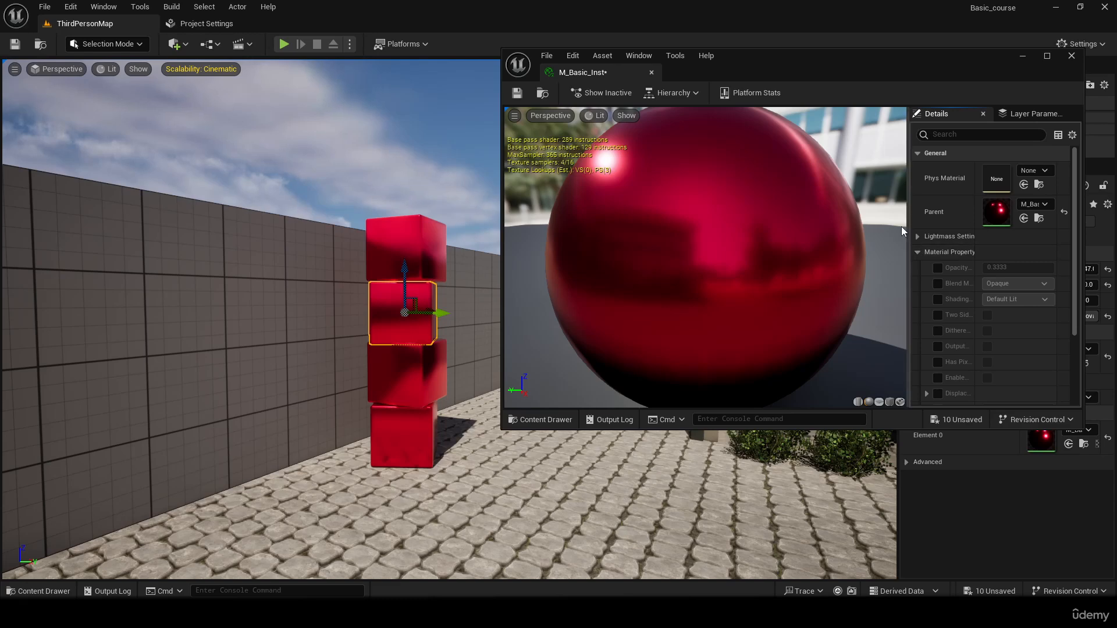
left_click(919, 237)
left_click(918, 236)
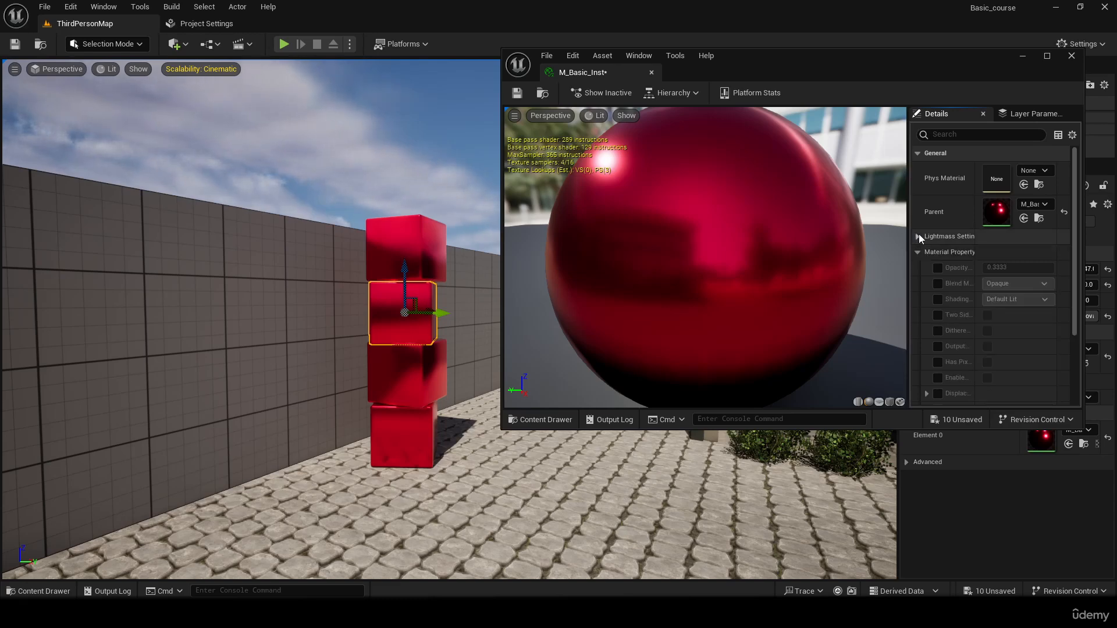
mouse_move(1074, 247)
left_mouse_down()
mouse_move(1075, 324)
mouse_move(1080, 256)
left_mouse_up()
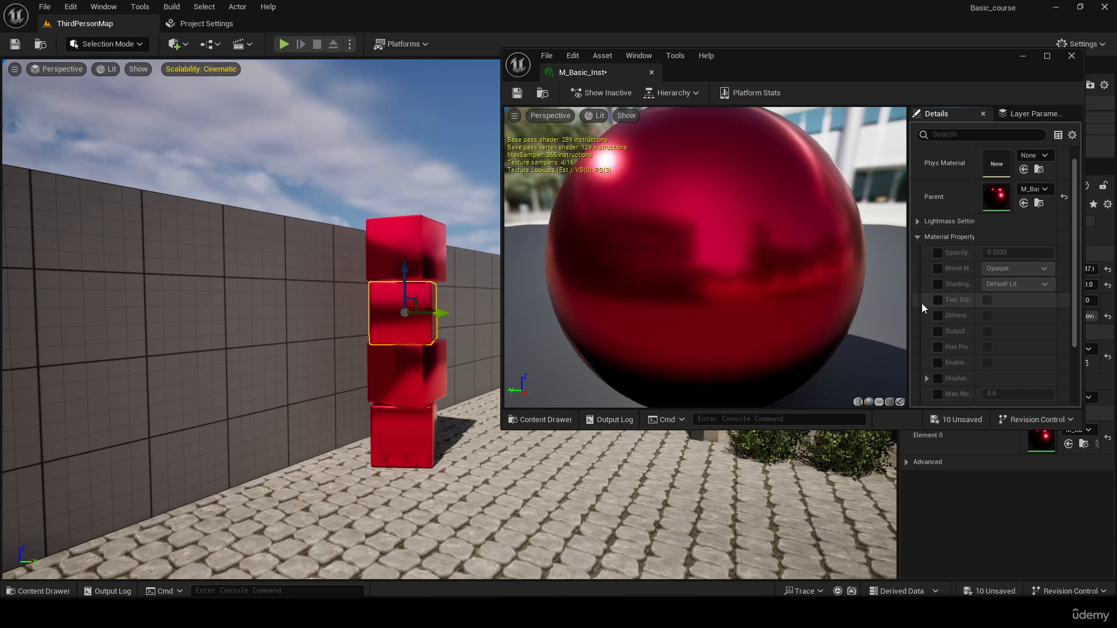
left_click(938, 253)
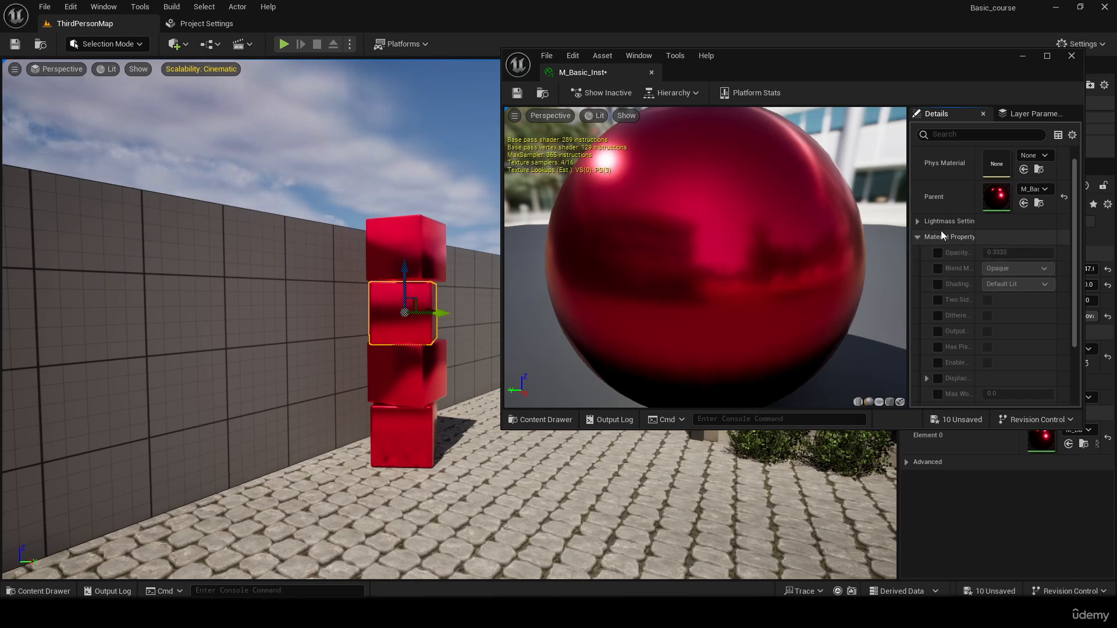
left_click(917, 237)
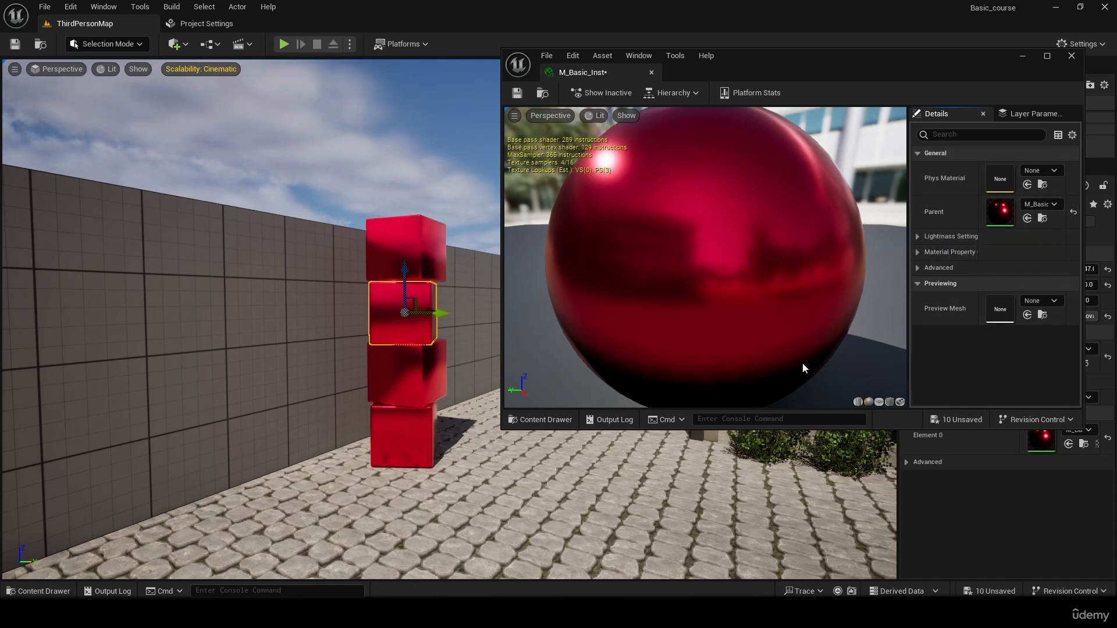
- Open the parent material M_Basic from the instance and minimize the M_Basic_Inst window to uncover the constant nodes in the graph
double_click(1000, 212)
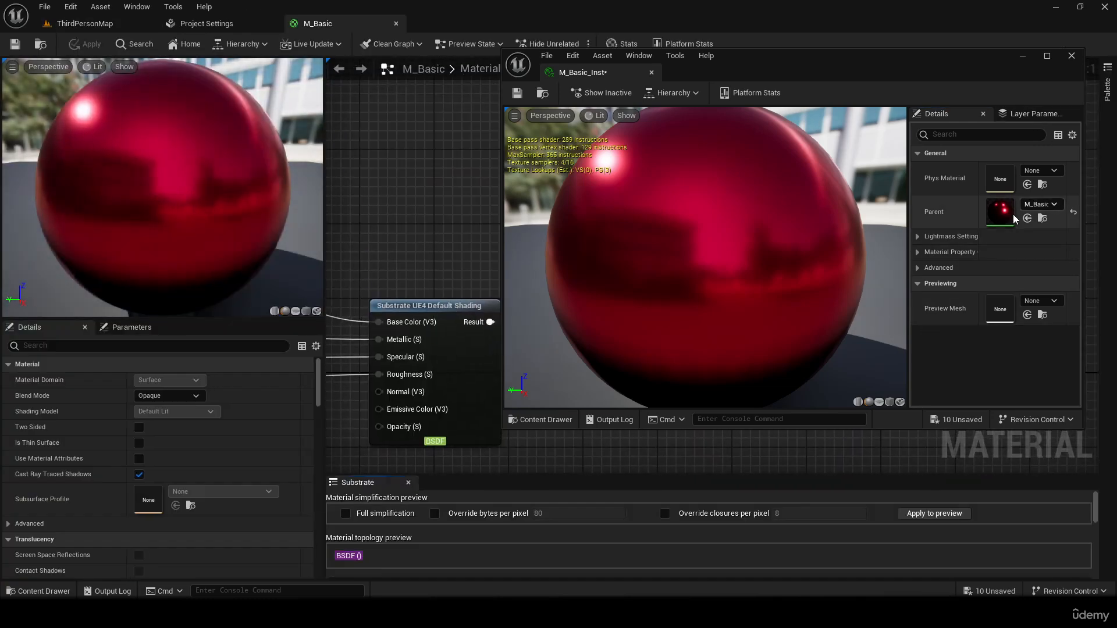
left_click(1024, 57)
right_click_drag(764, 298, 1099, 233)
right_click_drag(727, 227, 962, 217)
right_click_drag(771, 186, 688, 187)
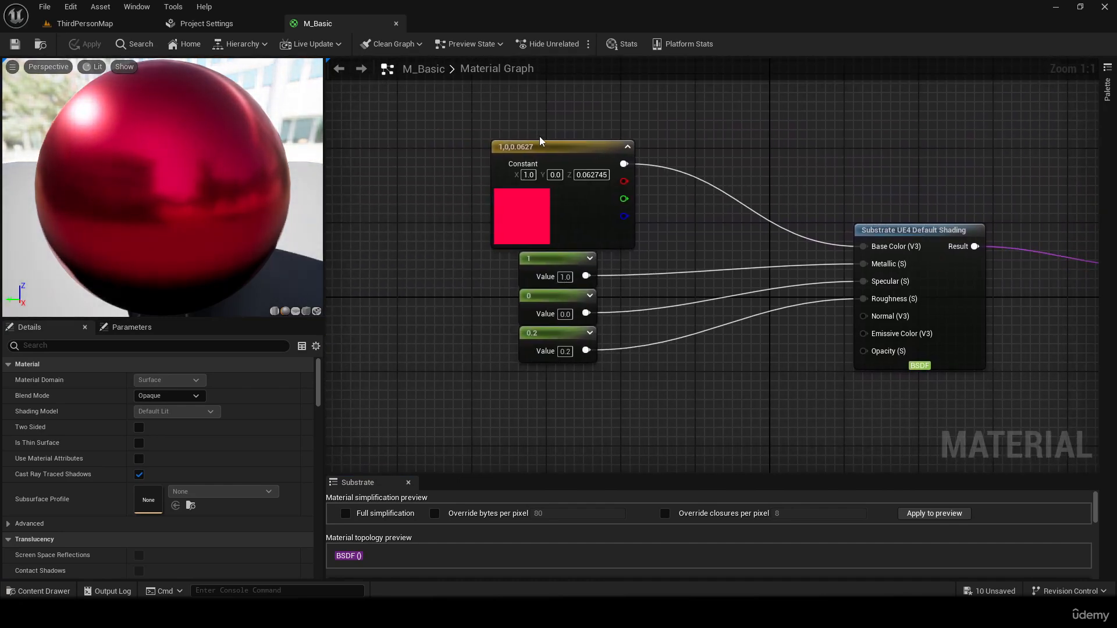
right_click_drag(761, 149, 786, 190)
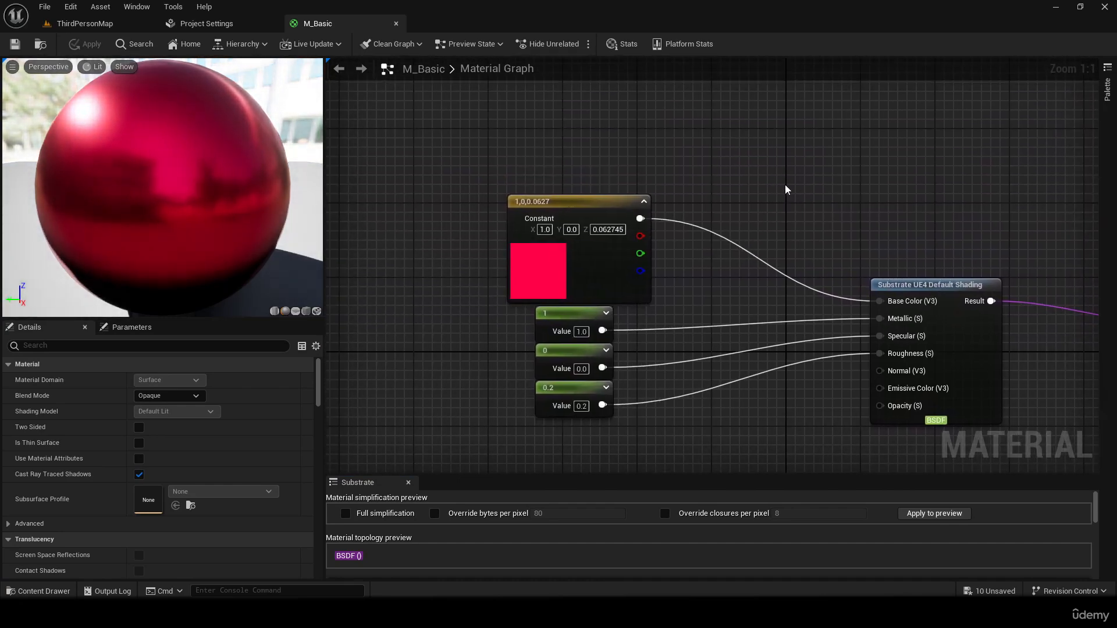
- Move the red color constant node up from the scalar constants and convert it to a parameter named Color
left_click(592, 201)
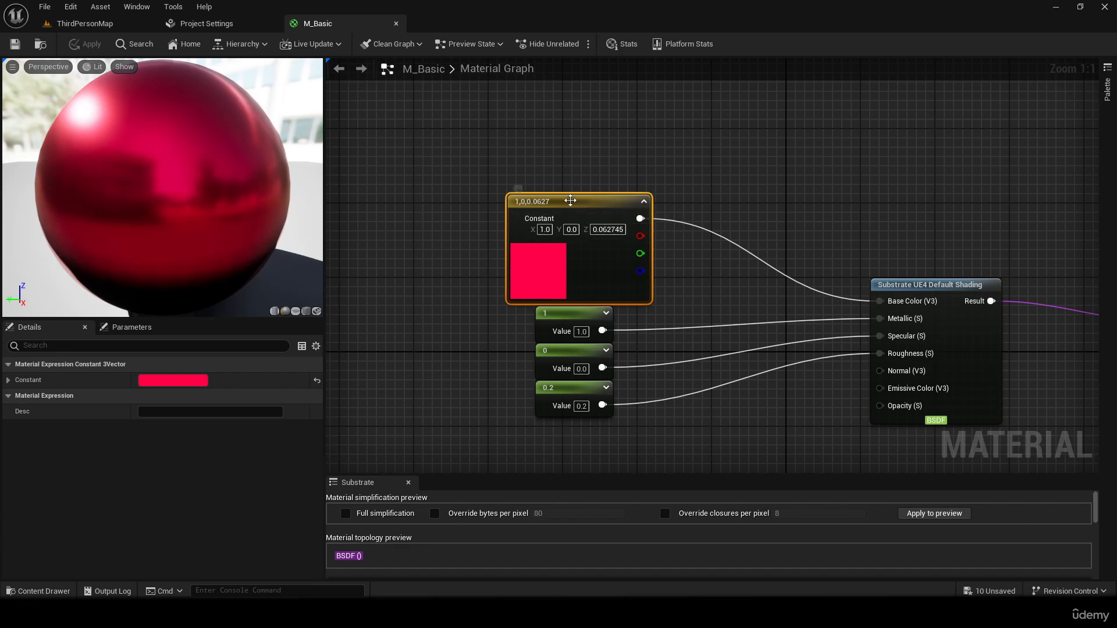
left_click_drag(595, 199, 598, 153)
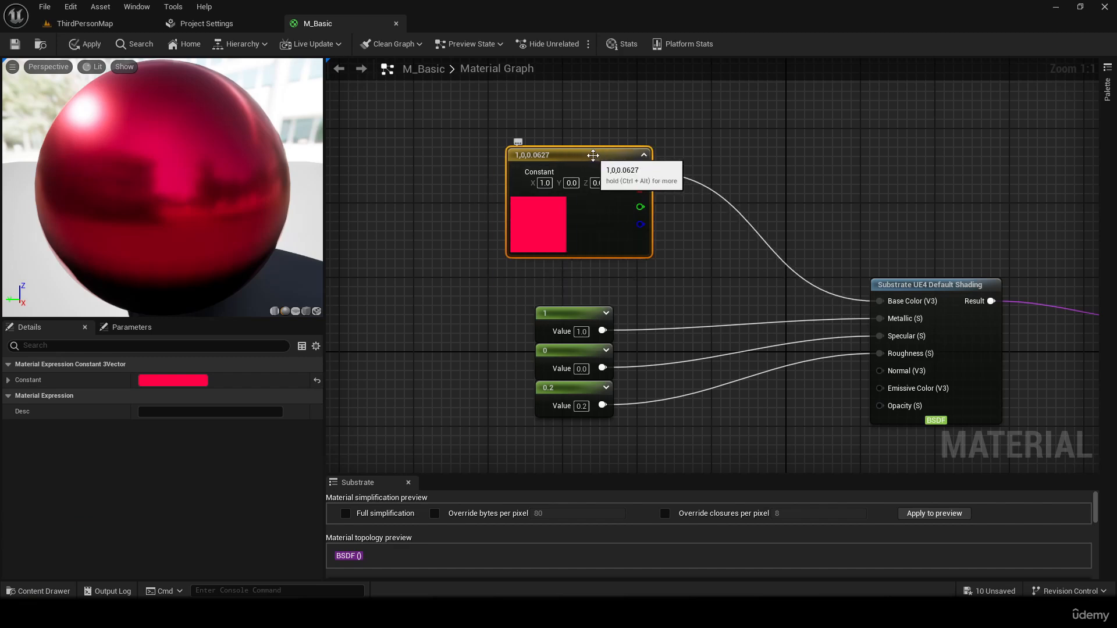
right_click(598, 154)
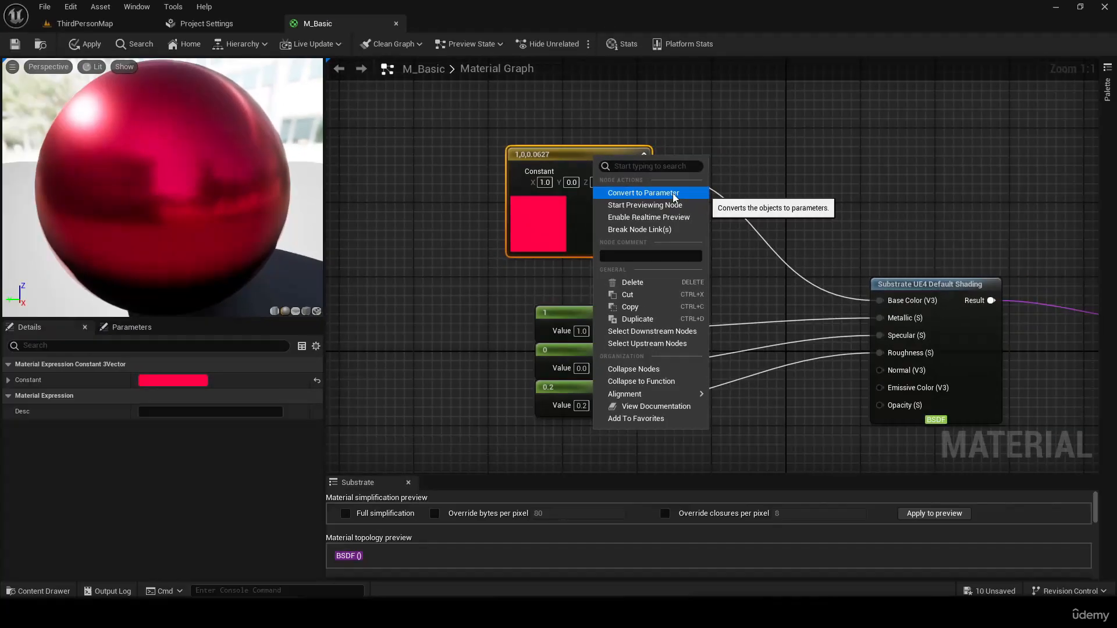
left_click(700, 304)
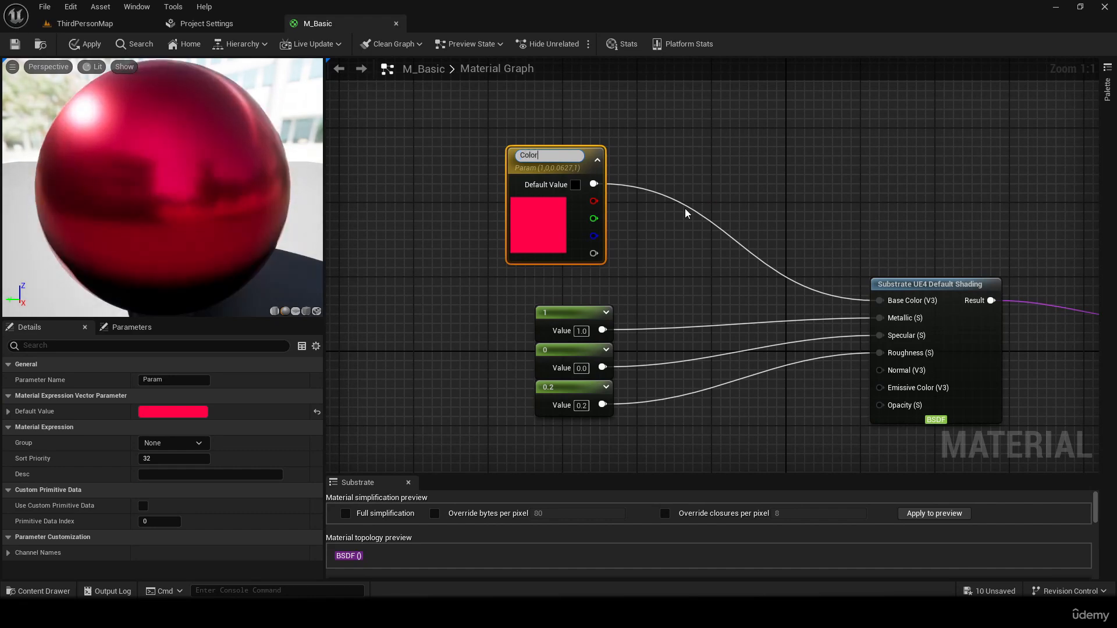
type("Color")
key("Return")
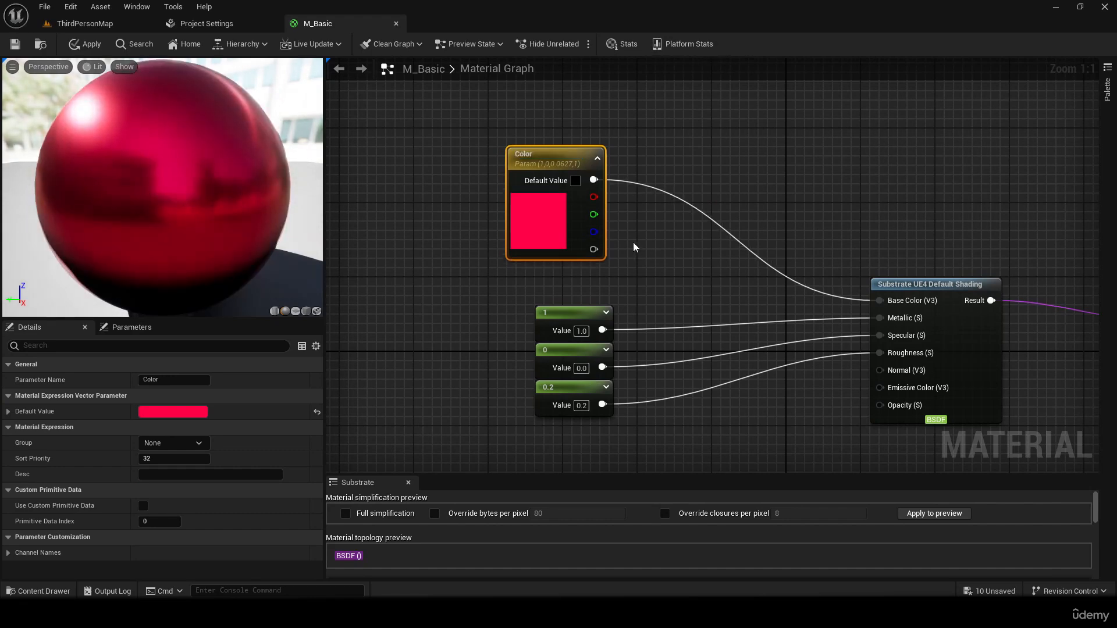
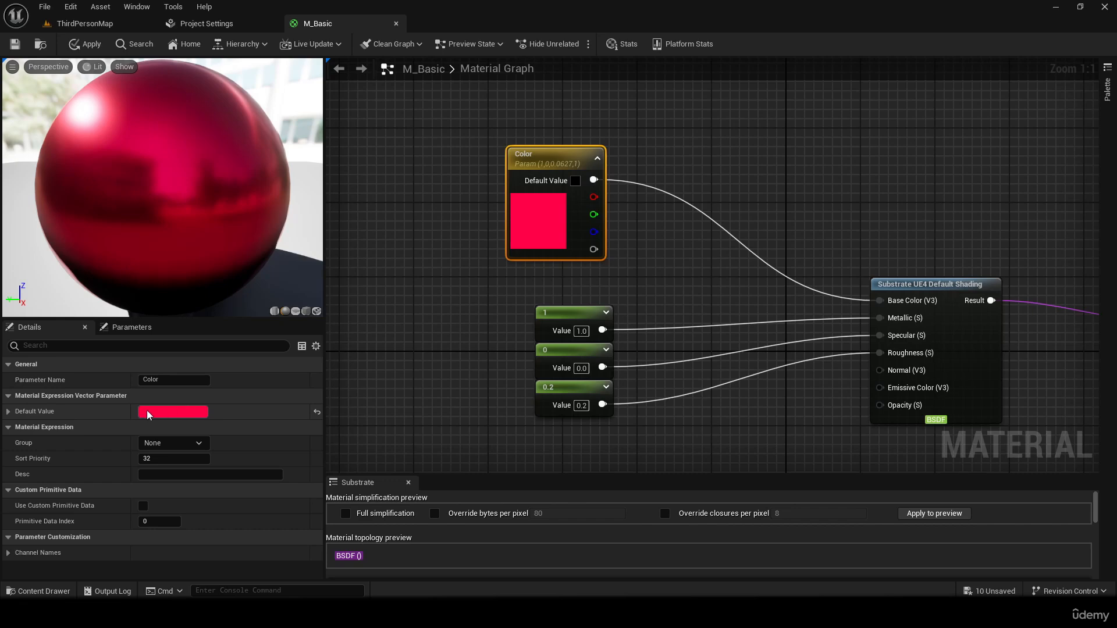
- Apply the M_Basic material changes and return to the ThirdPersonMap level
left_click(433, 261)
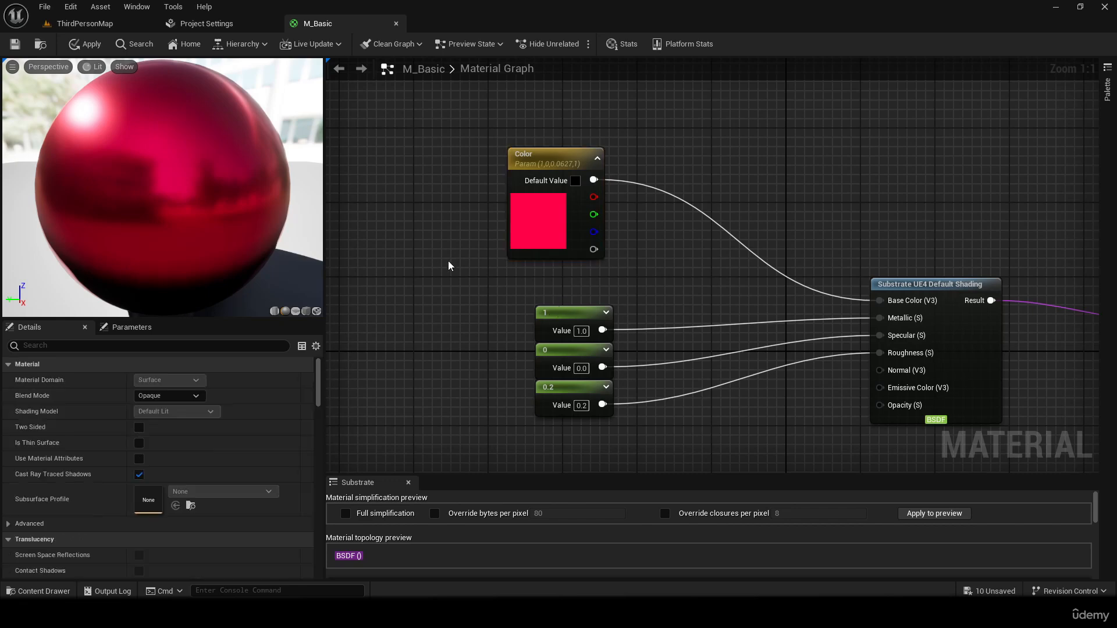
left_click(90, 44)
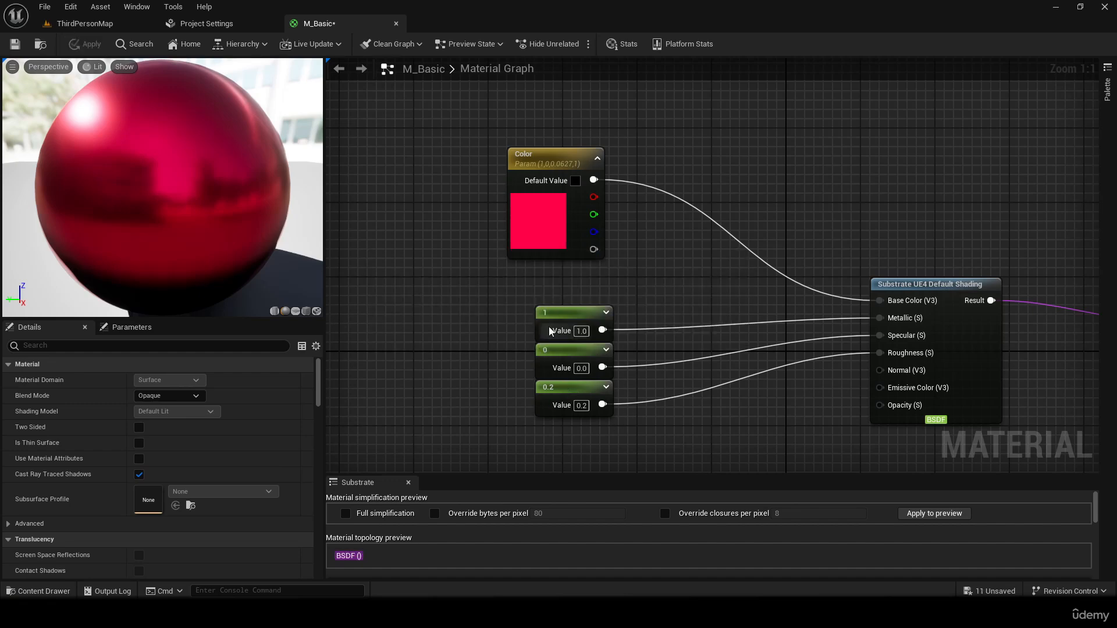
left_click(549, 332)
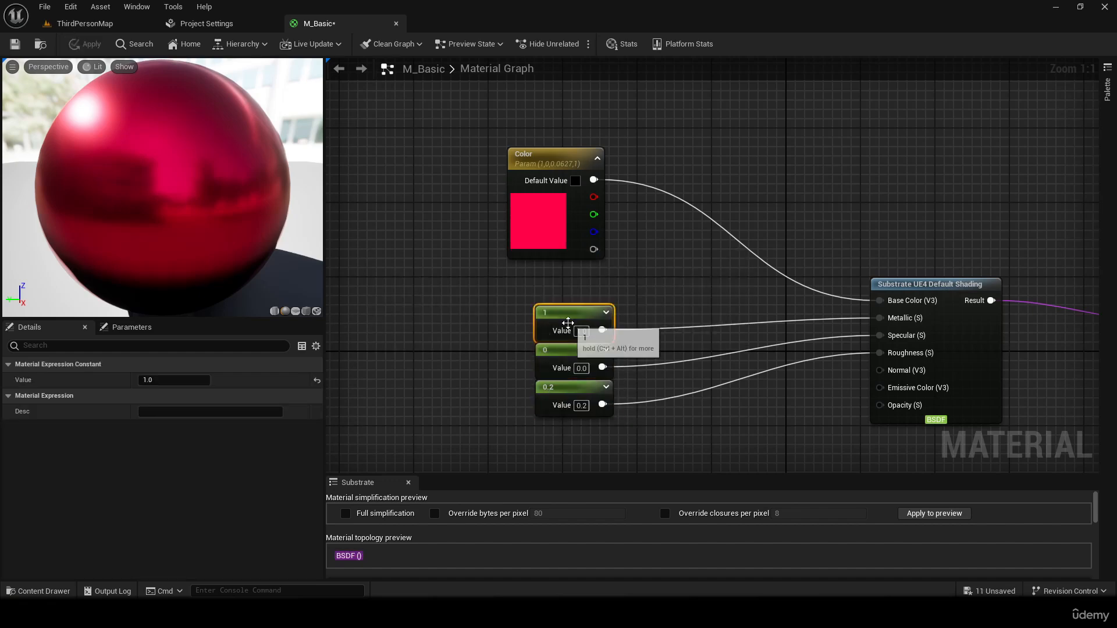
left_click(84, 23)
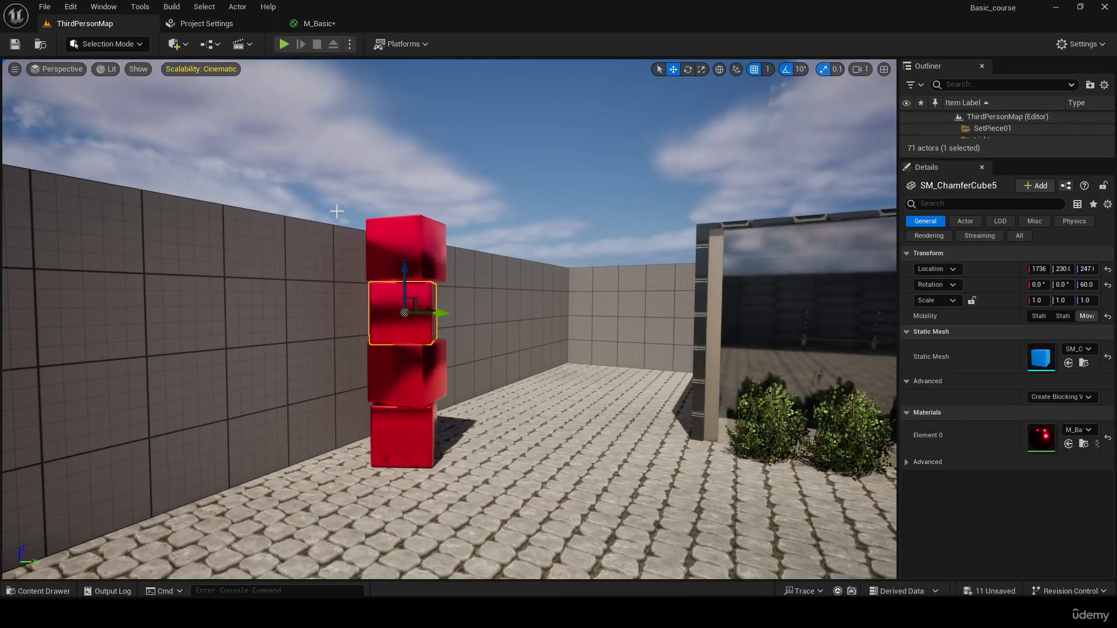
- Open M_Basic_Inst beside the cube stack, expand Global Vector Parameter Value and widen the Details area
key("ctrl+space")
double_click(305, 467)
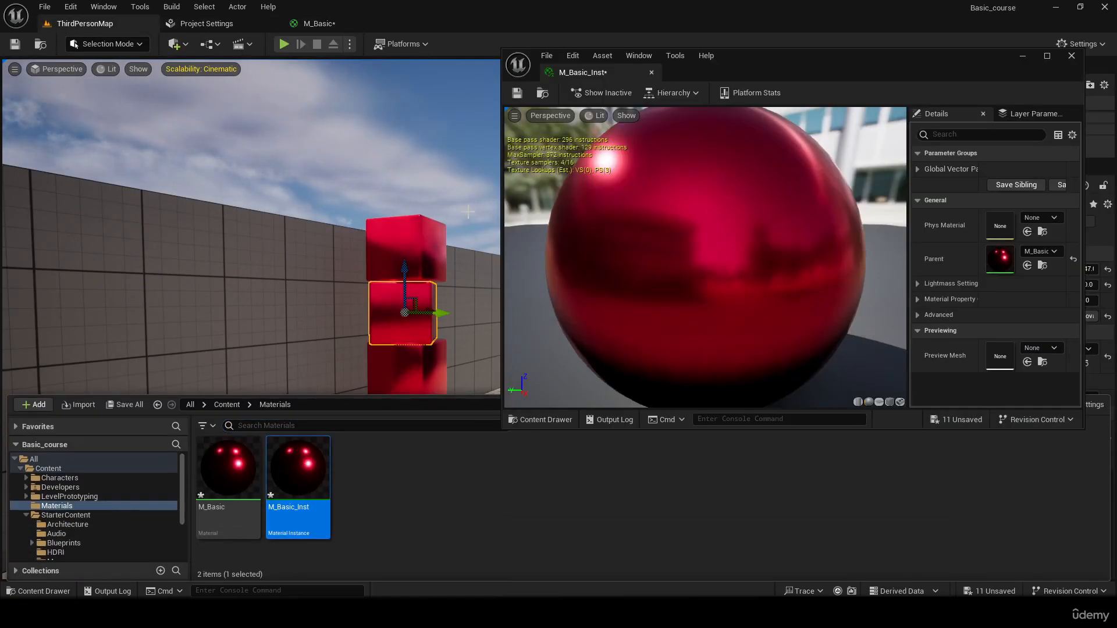
mouse_move(892, 70)
left_mouse_down()
mouse_move(900, 52)
mouse_move(903, 63)
left_mouse_up()
left_click(930, 162)
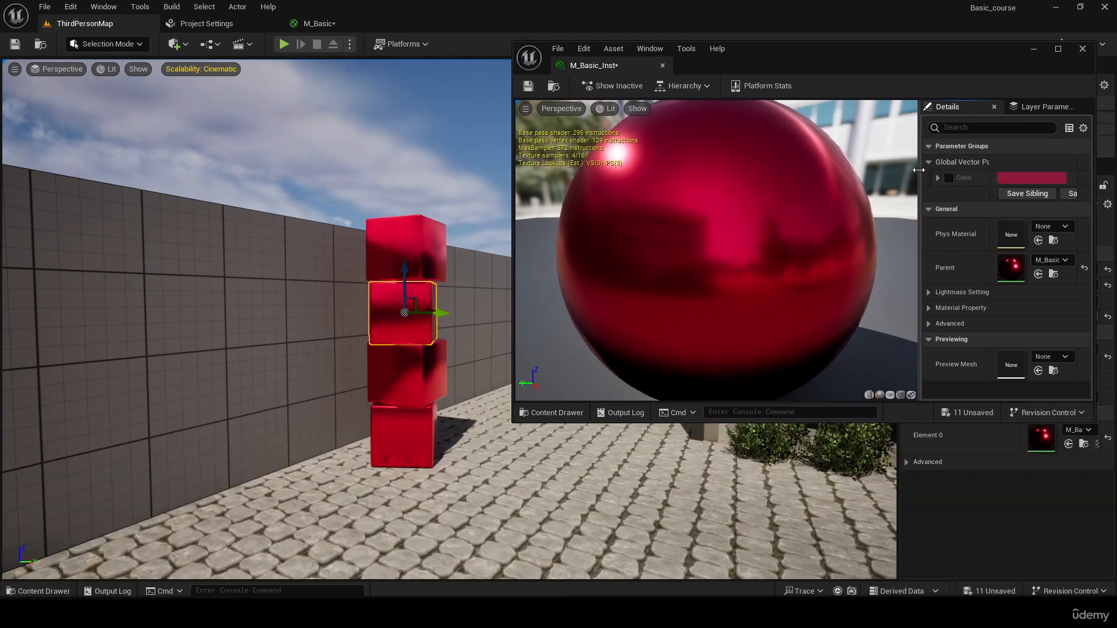
left_click_drag(919, 170, 799, 172)
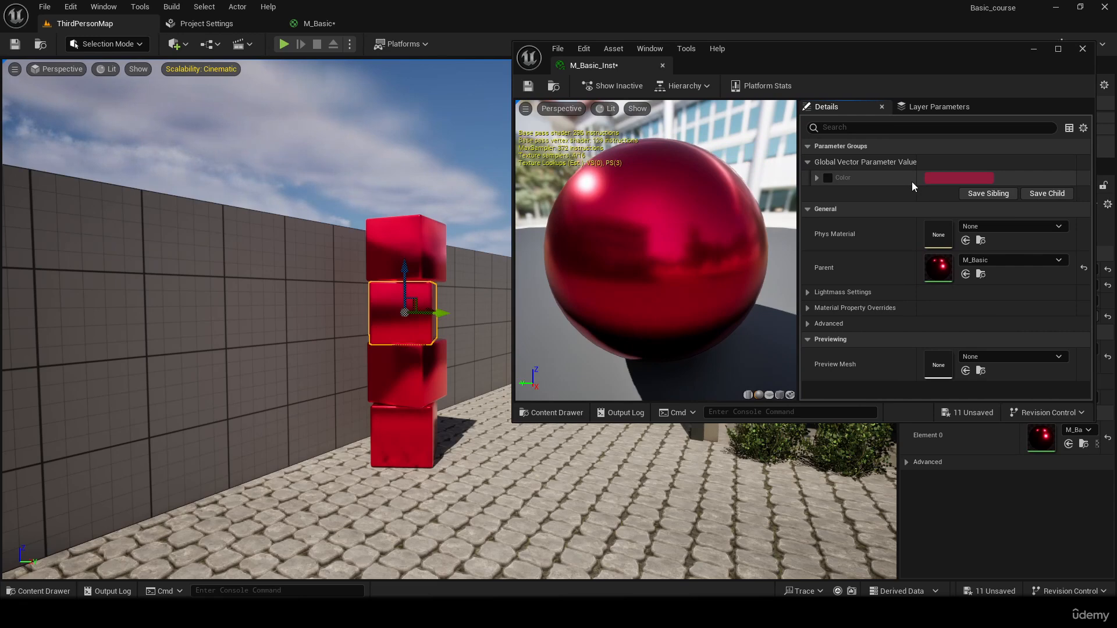
- Enable the Color override in M_Basic_Inst and set it to bright blue, Hex sRGB 00B4FFFF
left_click(827, 179)
left_click(817, 178)
left_click(817, 178)
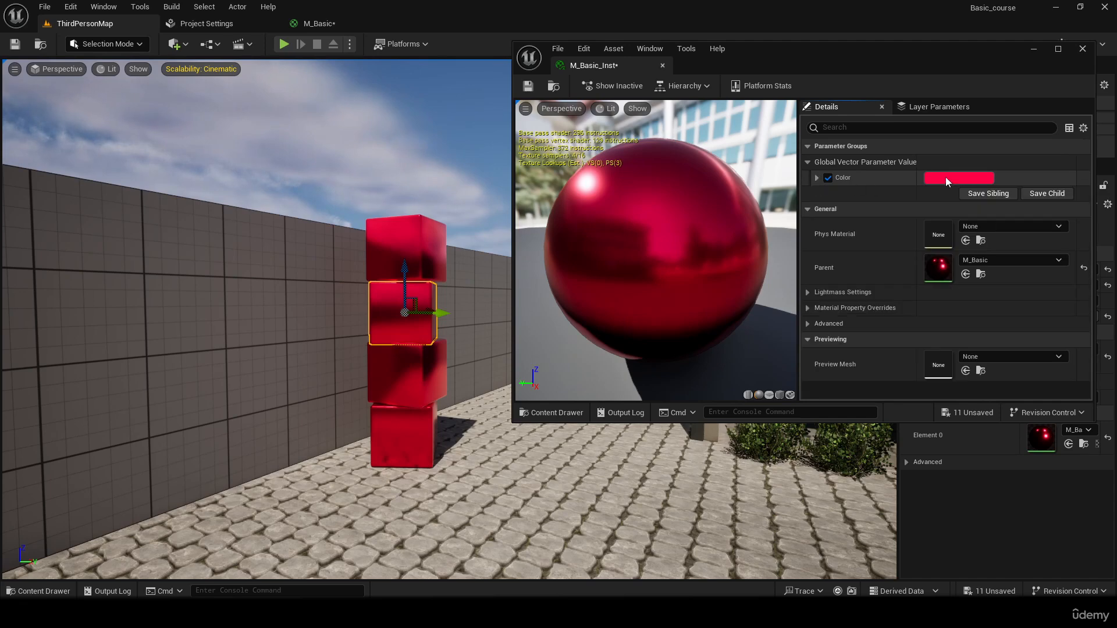
left_click(946, 180)
left_click_drag(808, 277, 795, 321)
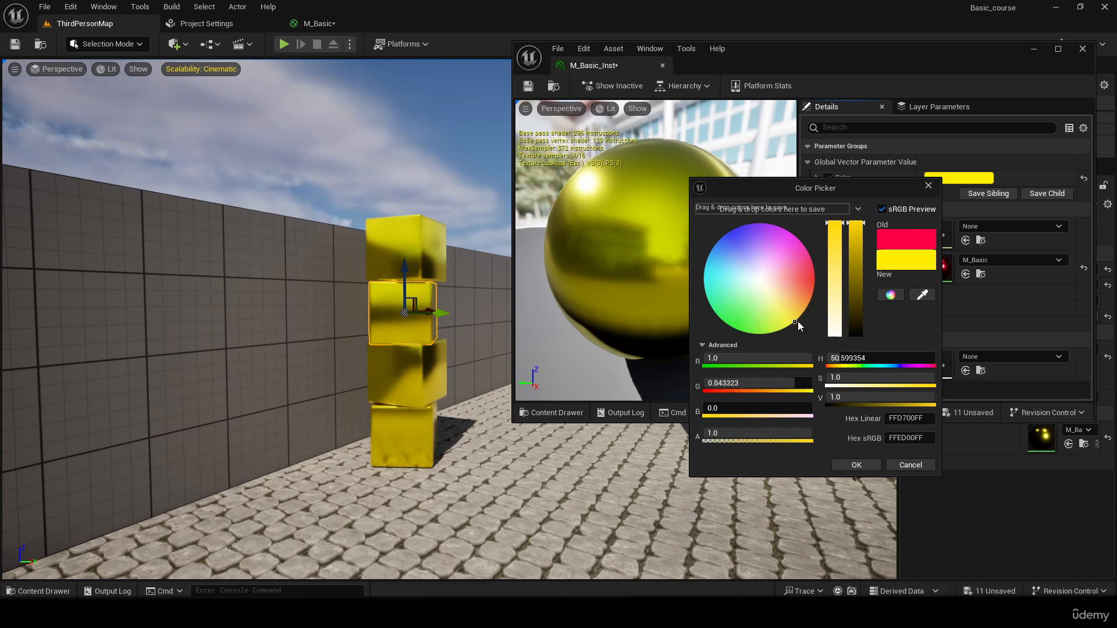
left_click_drag(789, 333, 665, 219)
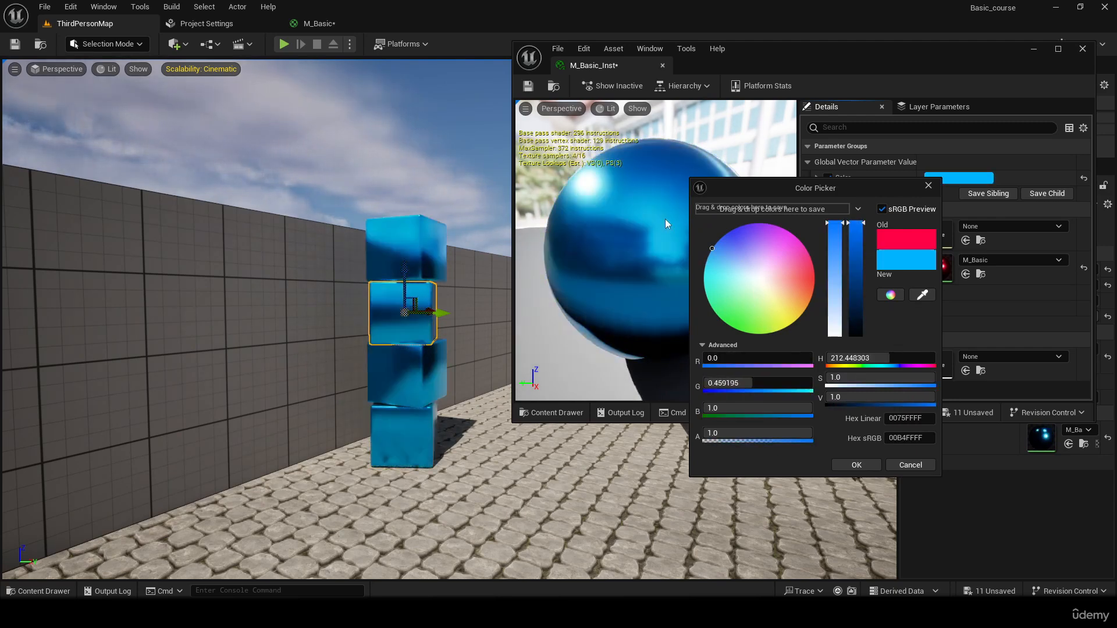
left_click(855, 465)
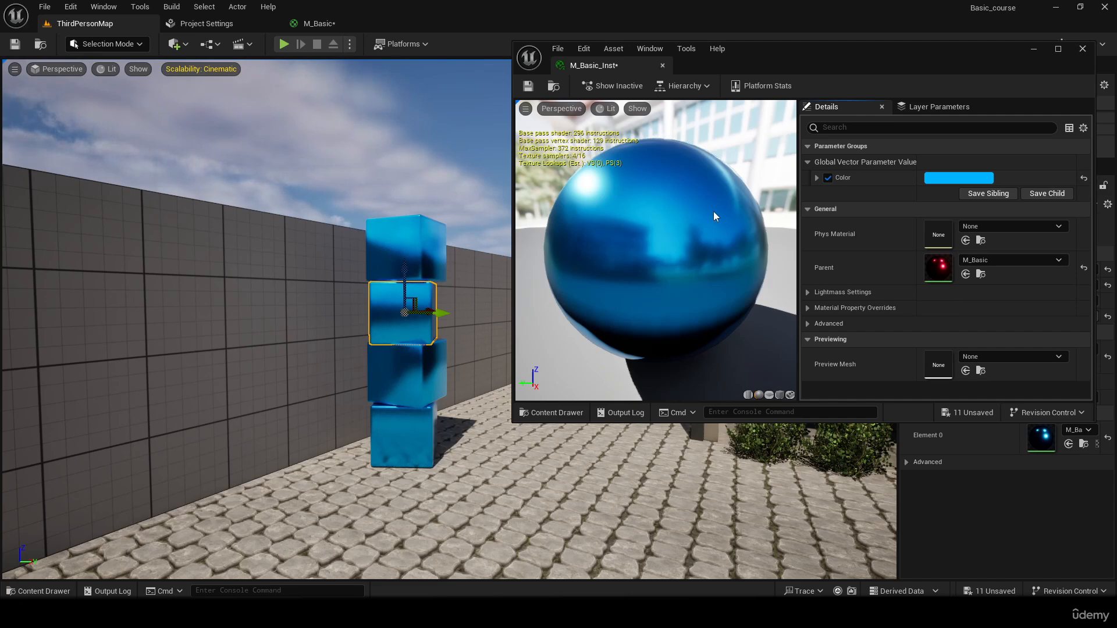
- Create a material instance of M_Basic named M_Basic_Inst2 and assign it to the top cube of the stack
key("ctrl+space")
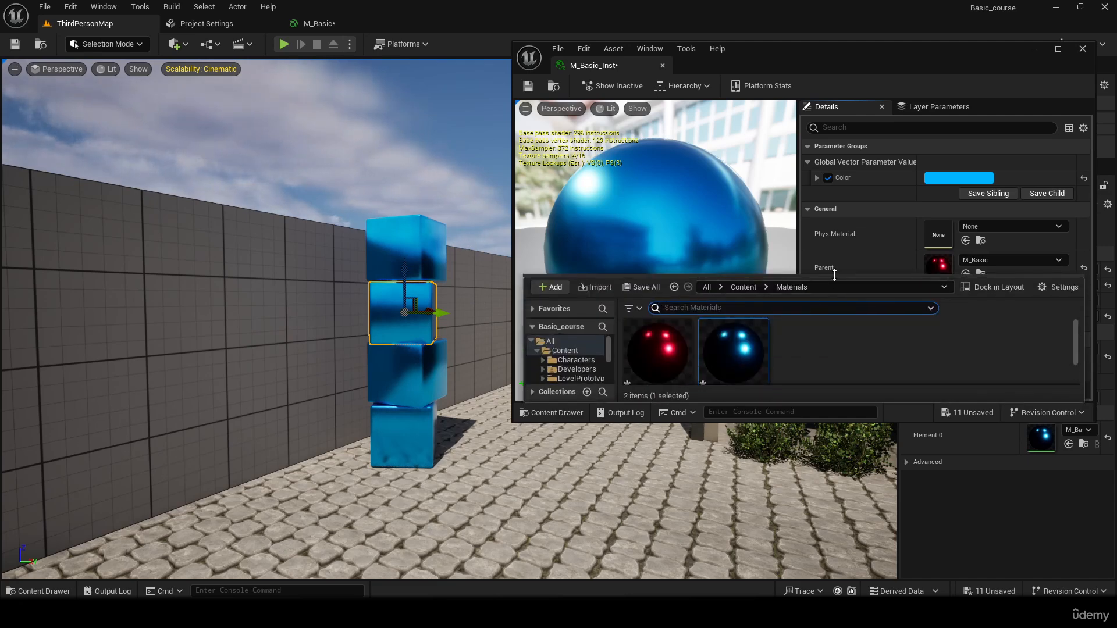
left_click_drag(834, 274, 833, 169)
left_click(669, 265)
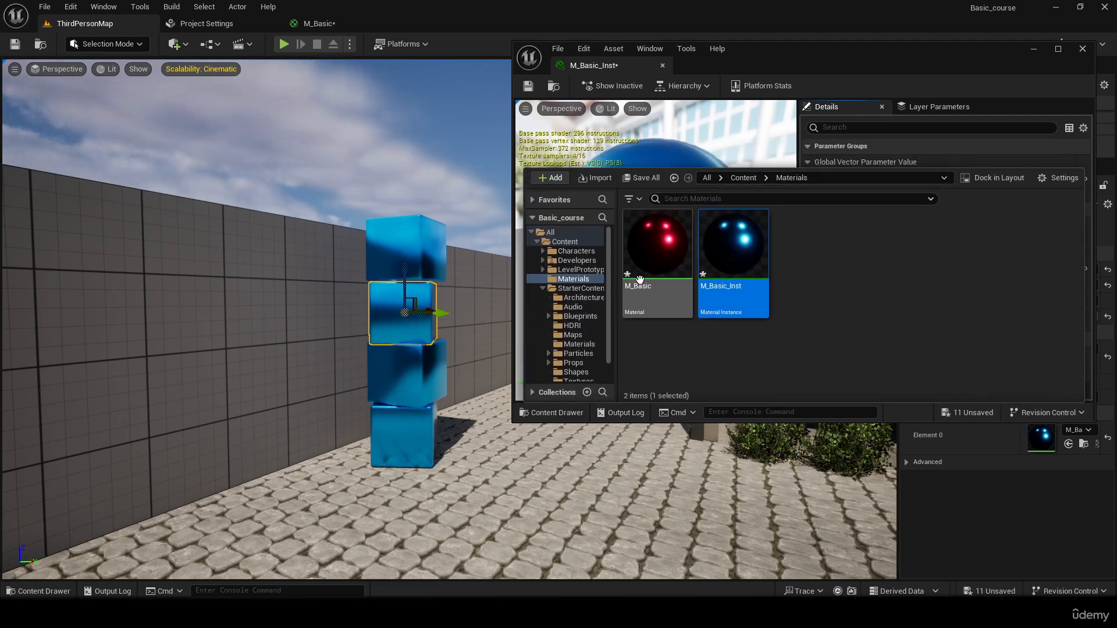
right_click(669, 265)
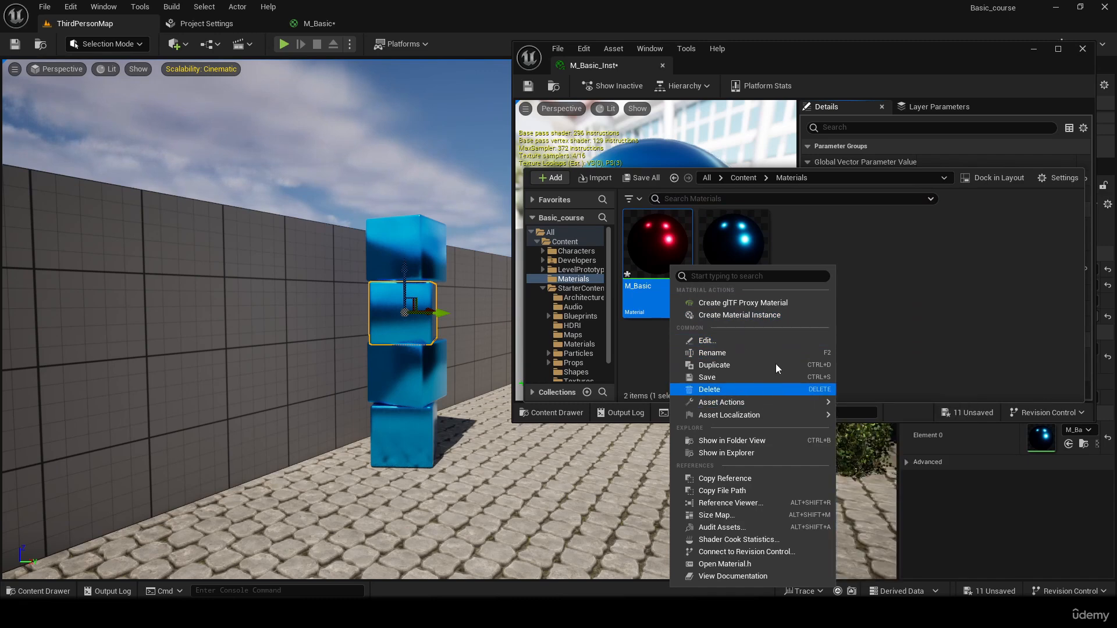
left_click(774, 315)
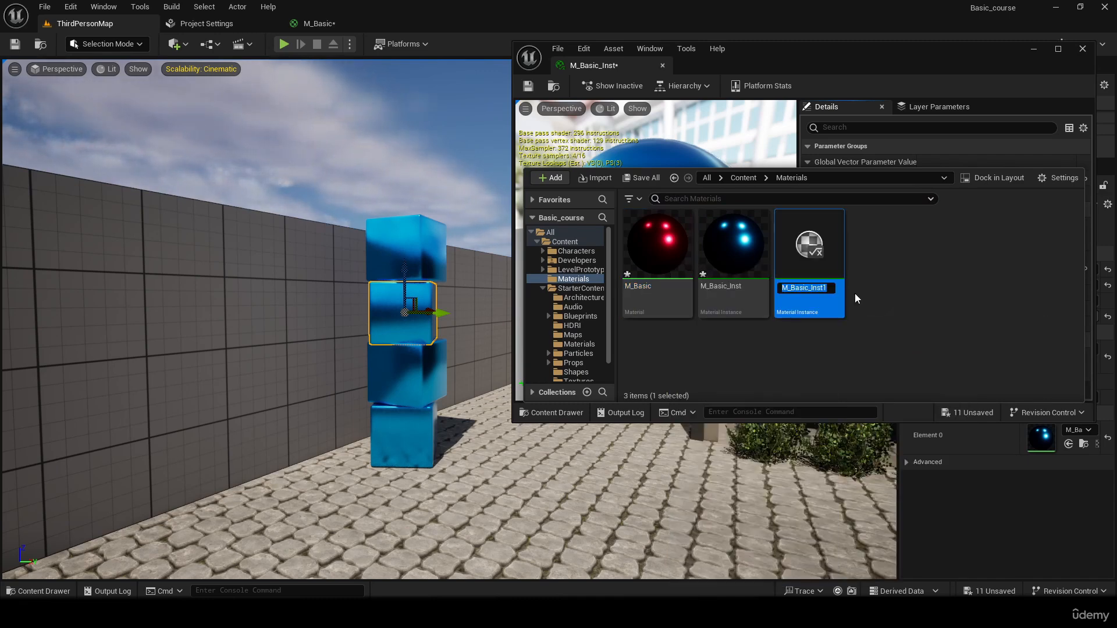
left_click(827, 289)
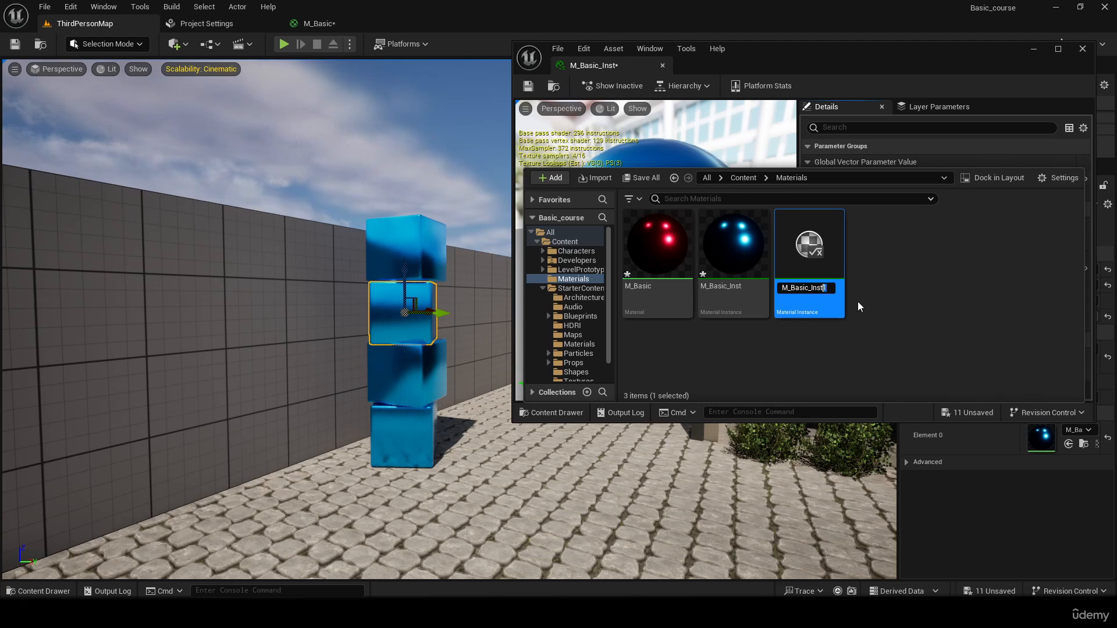
key("BackSpace")
type("2")
key("Return")
left_click_drag(809, 250, 410, 250)
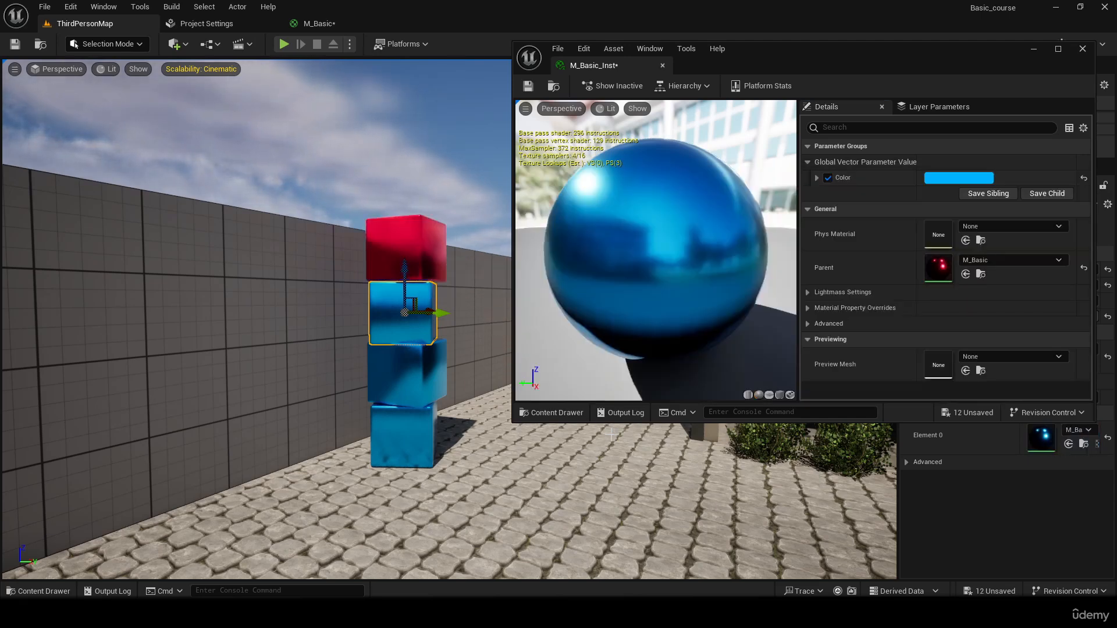
- Select the third cube from the top and create another M_Basic material instance named M_Basic_Inst3
left_click(421, 365)
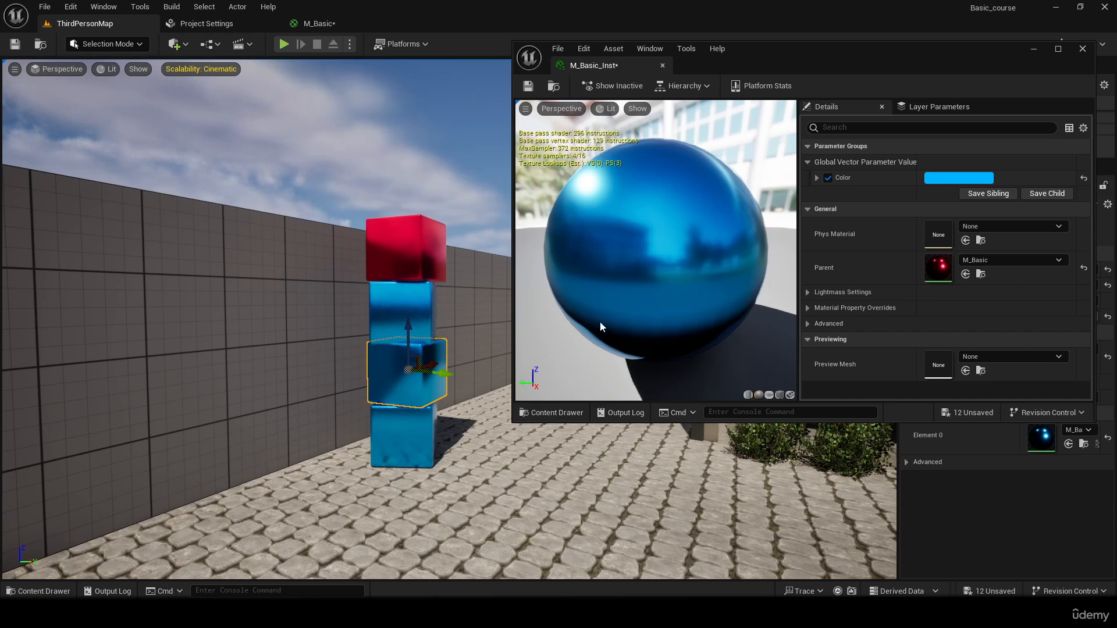
key("ctrl+space")
right_click(251, 472)
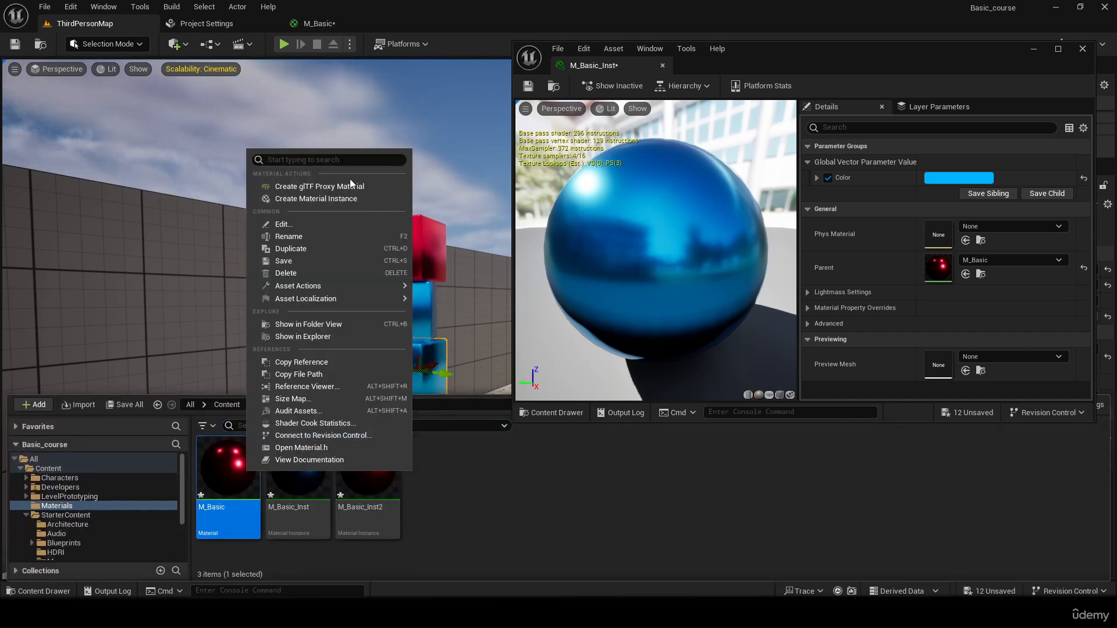
left_click(351, 202)
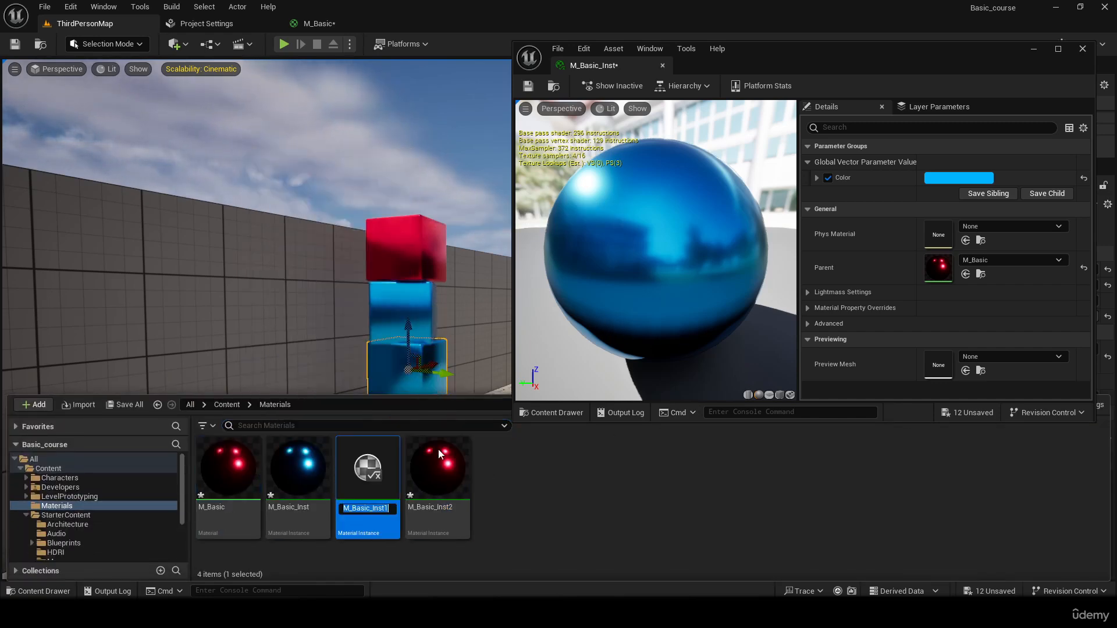
left_click(388, 513)
left_click(380, 509)
left_click(382, 512)
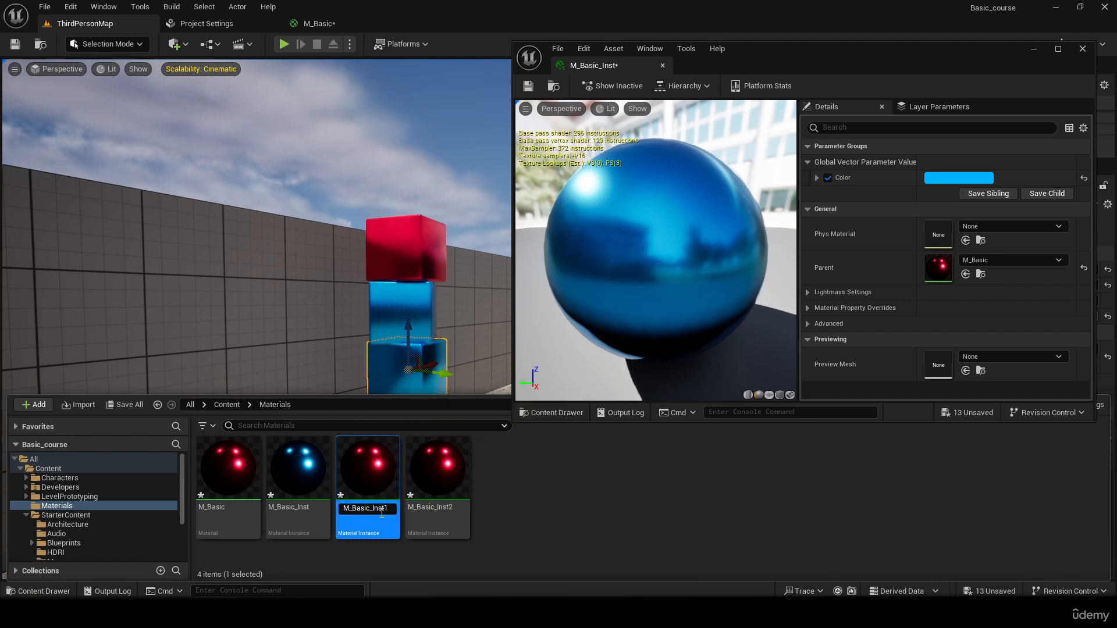
type("3")
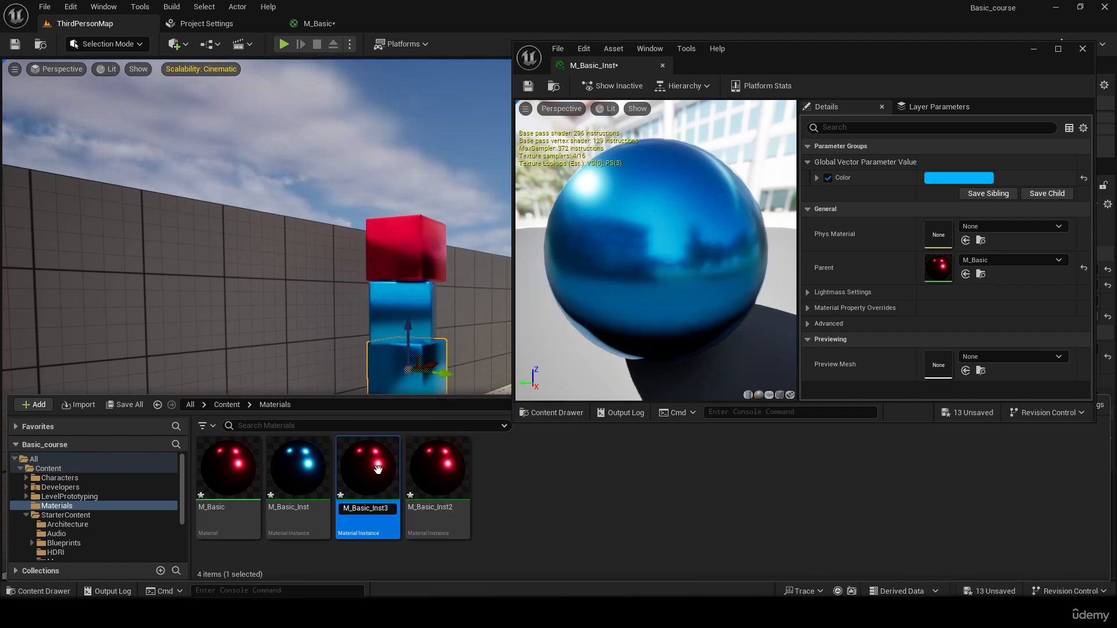
key("Return")
- Open M_Basic_Inst3 for editing and assign it to the third cube from the top
double_click(437, 468)
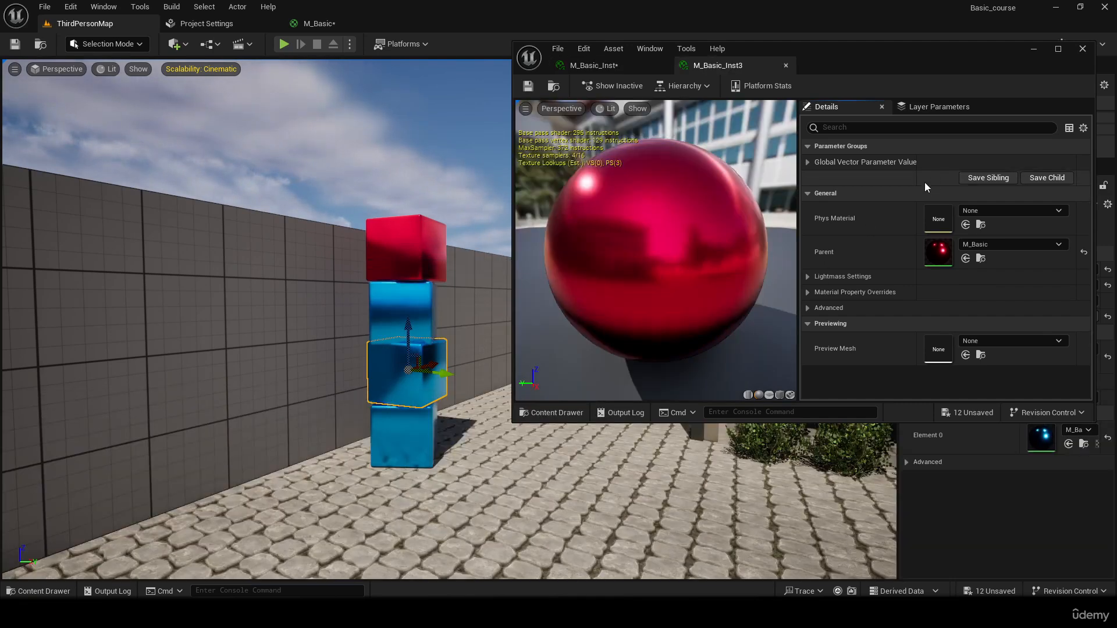
key("ctrl+space")
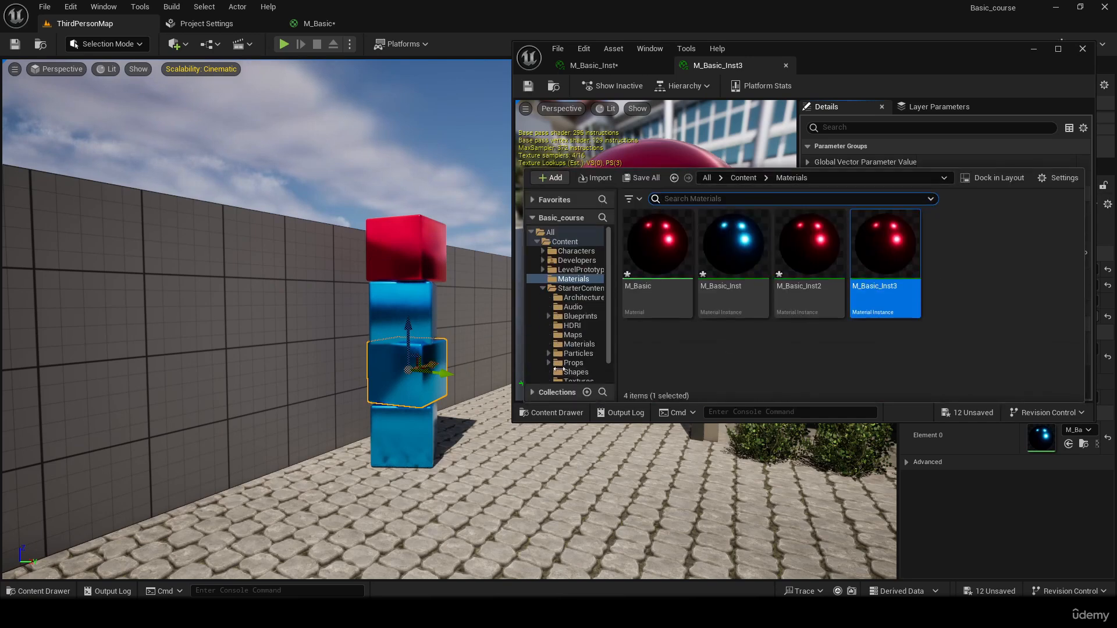
left_click_drag(886, 261, 402, 375)
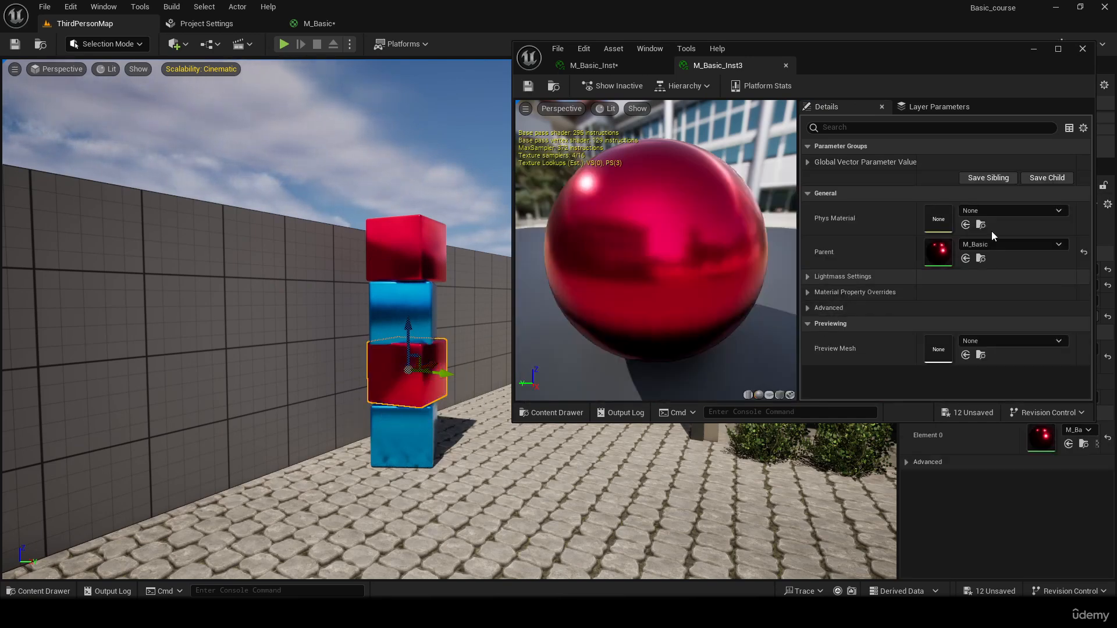
- Enable the Color override in M_Basic_Inst3 and set it to yellow
left_click(808, 163)
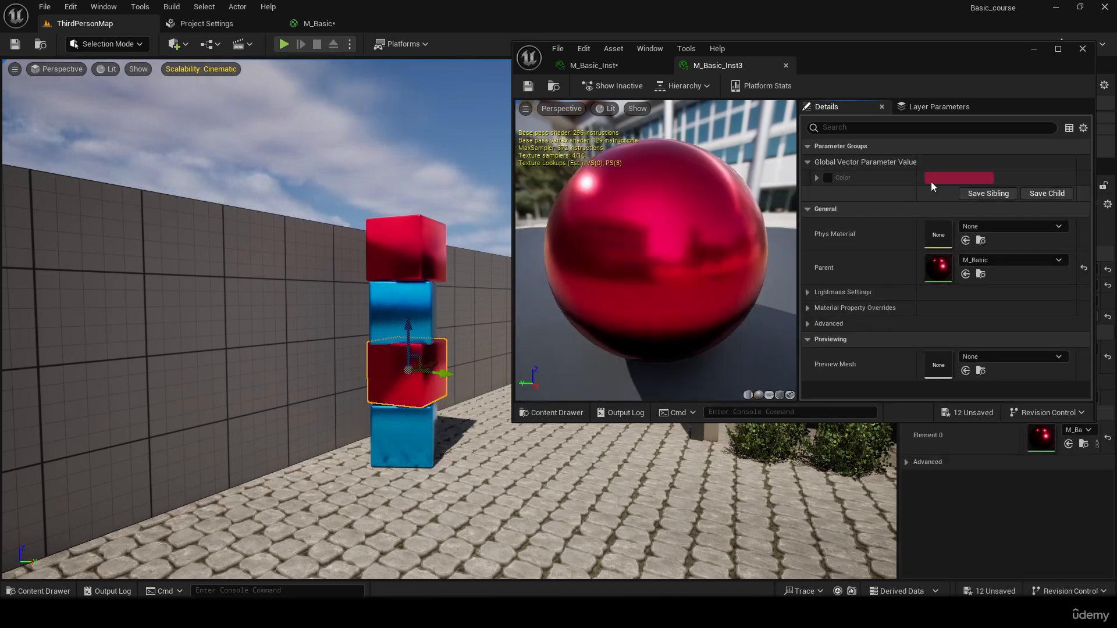
left_click(828, 177)
left_click(937, 179)
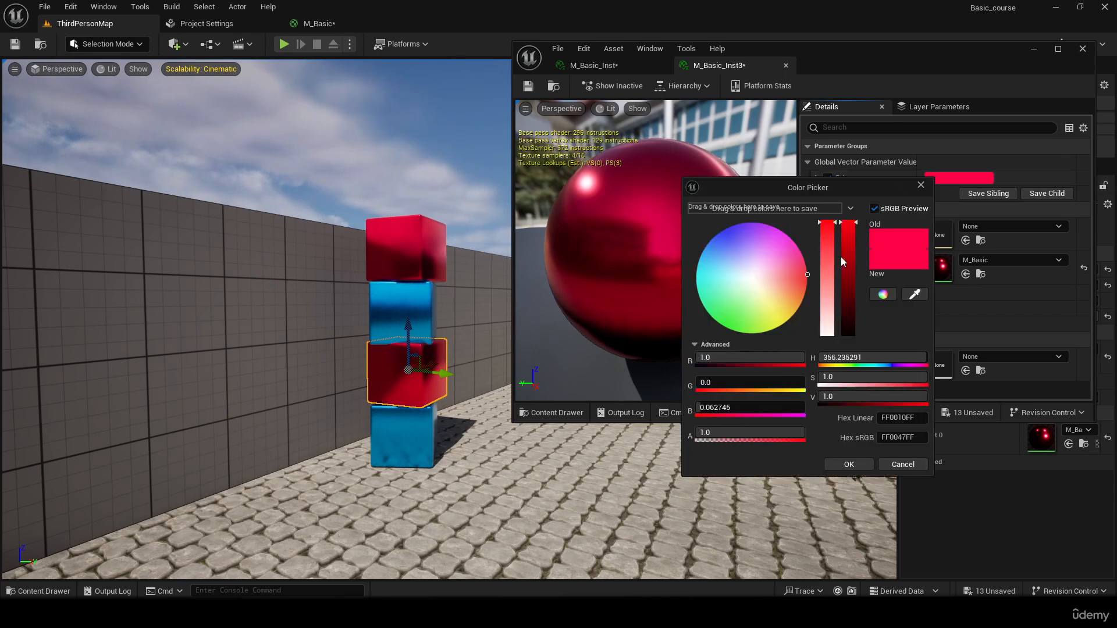
left_click_drag(783, 308, 797, 330)
left_click(830, 463)
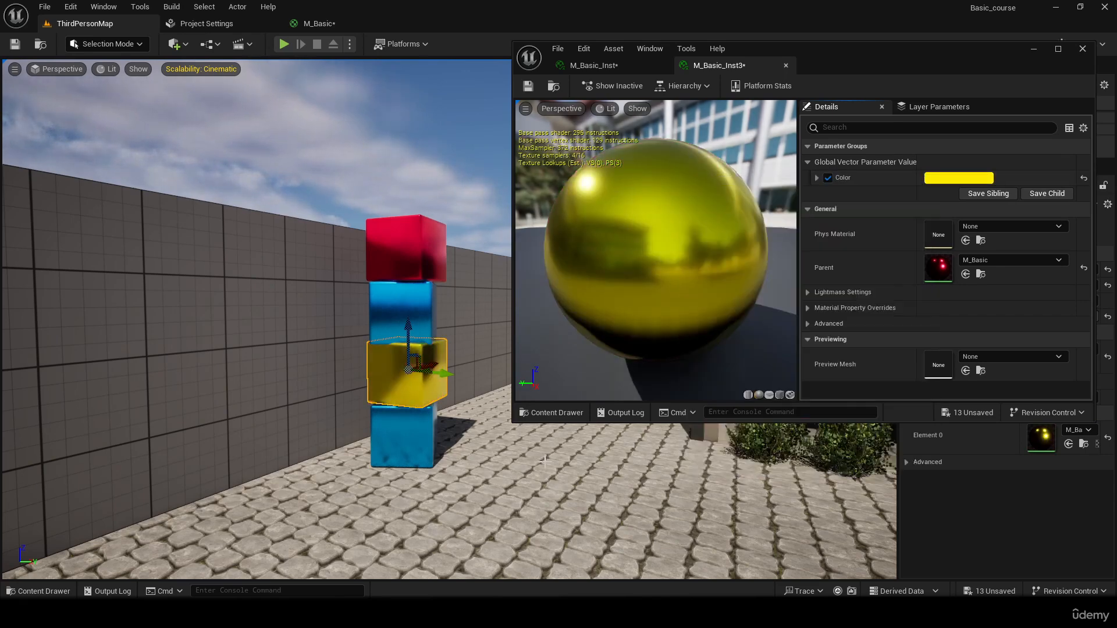
- Create a further material instance of M_Basic named M_Basic_Inst4
key("ctrl+space")
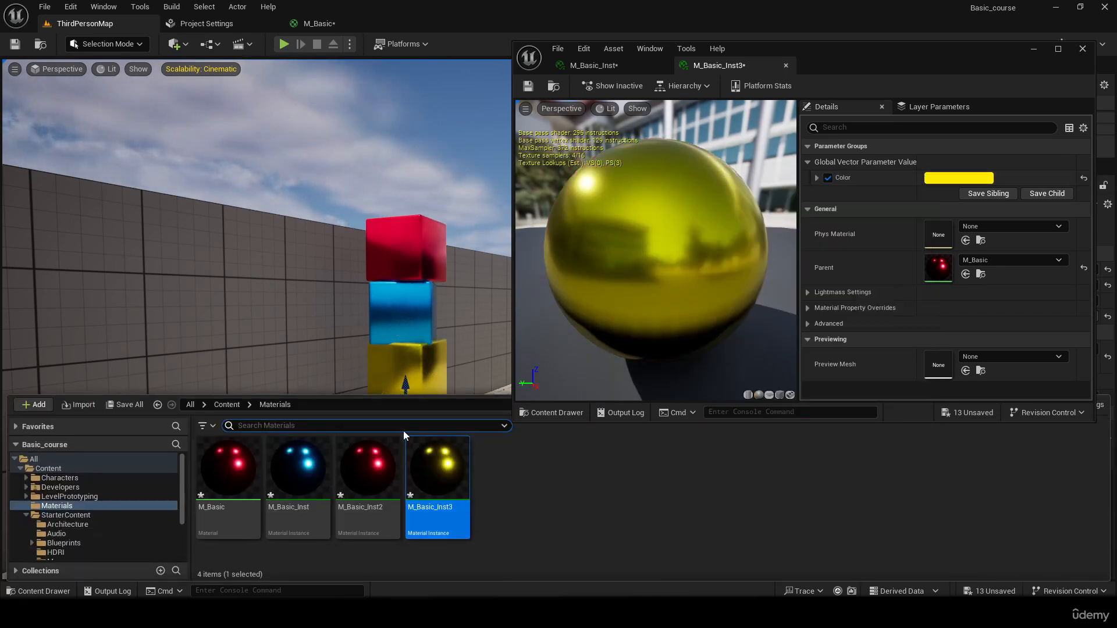
right_click(245, 488)
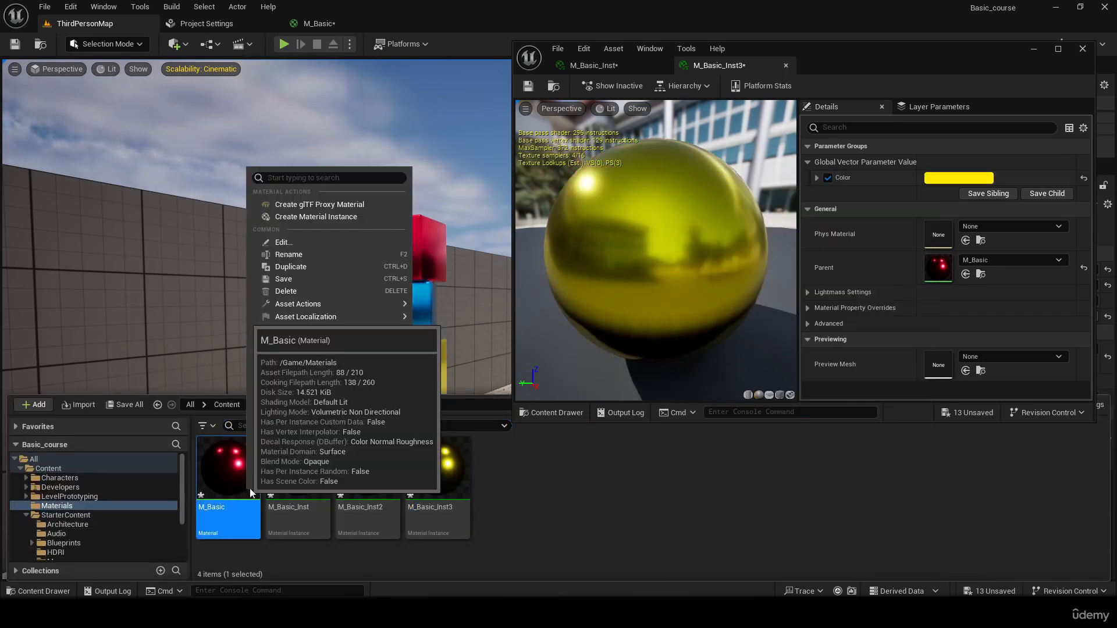
left_click(360, 217)
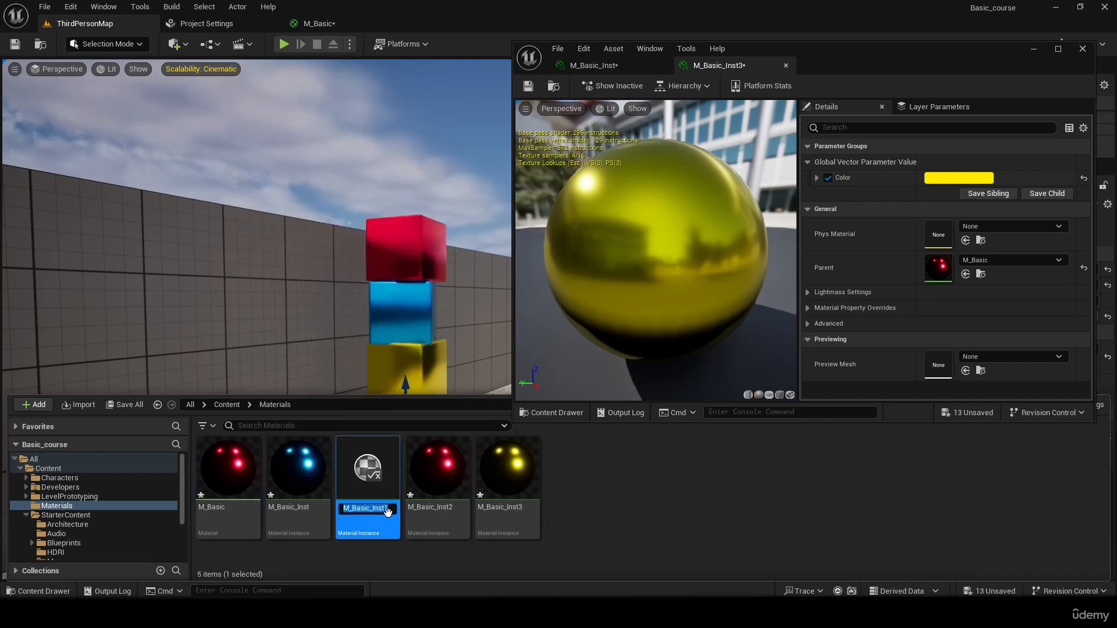
left_click(390, 510)
key("BackSpace")
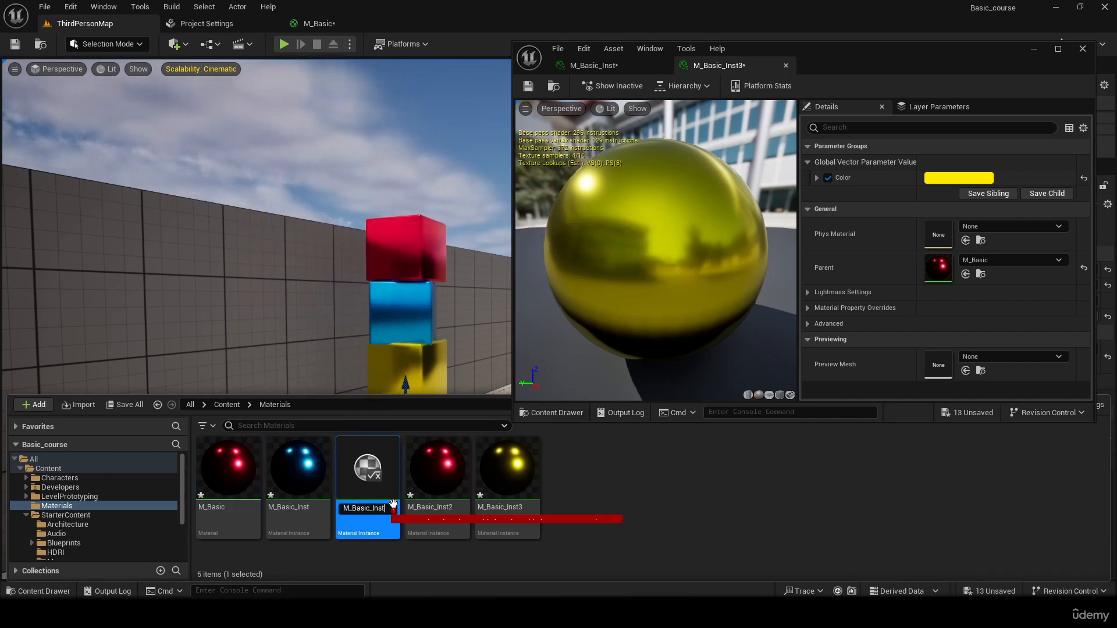
type("4")
key("Return")
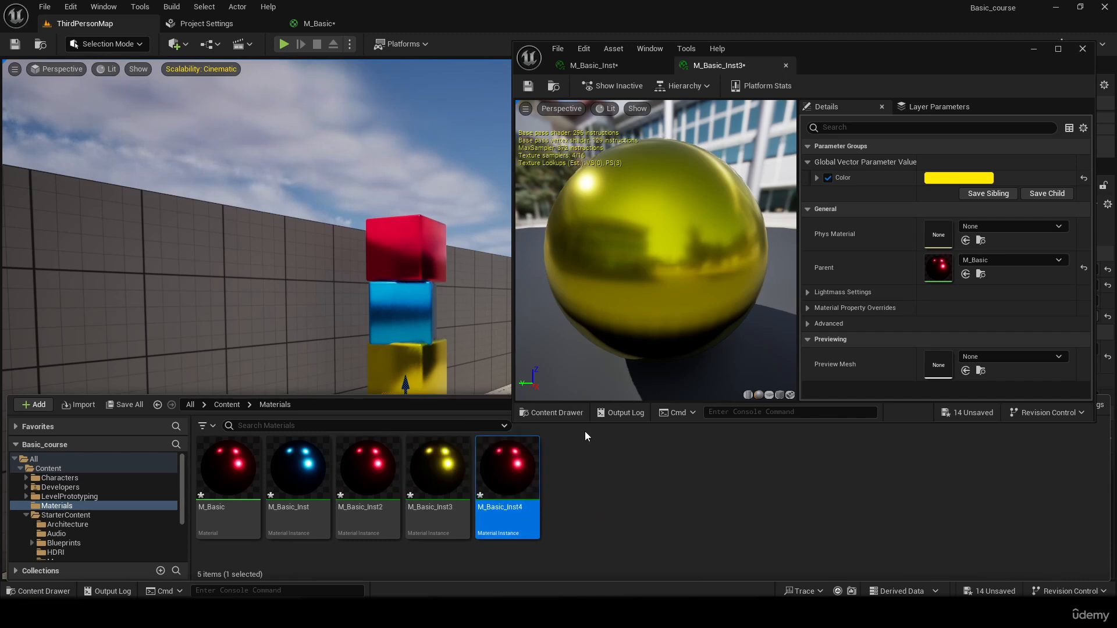
- Enable the Color override in M_Basic_Inst4, set it to green, and assign the instance to the bottom cube
double_click(522, 476)
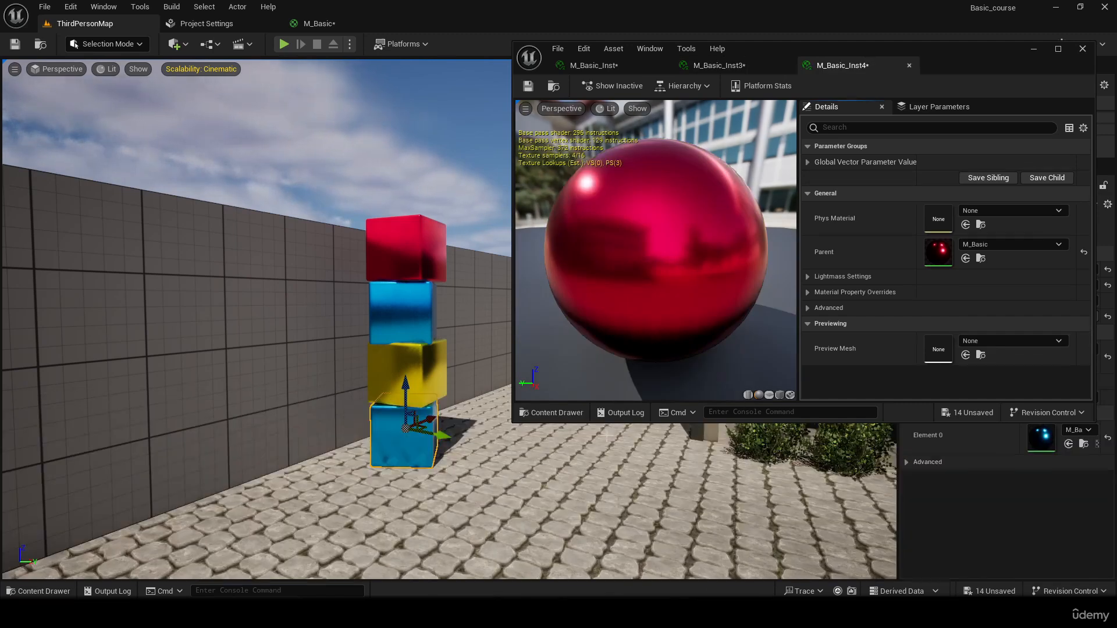
left_click(829, 178)
left_click(959, 178)
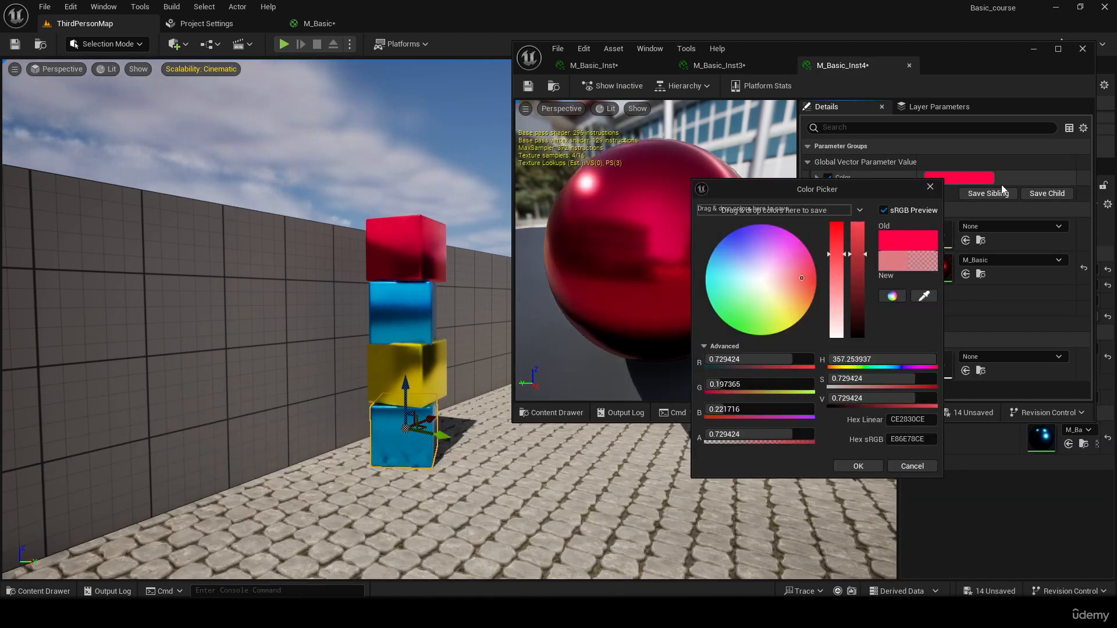
left_click_drag(773, 296, 730, 334)
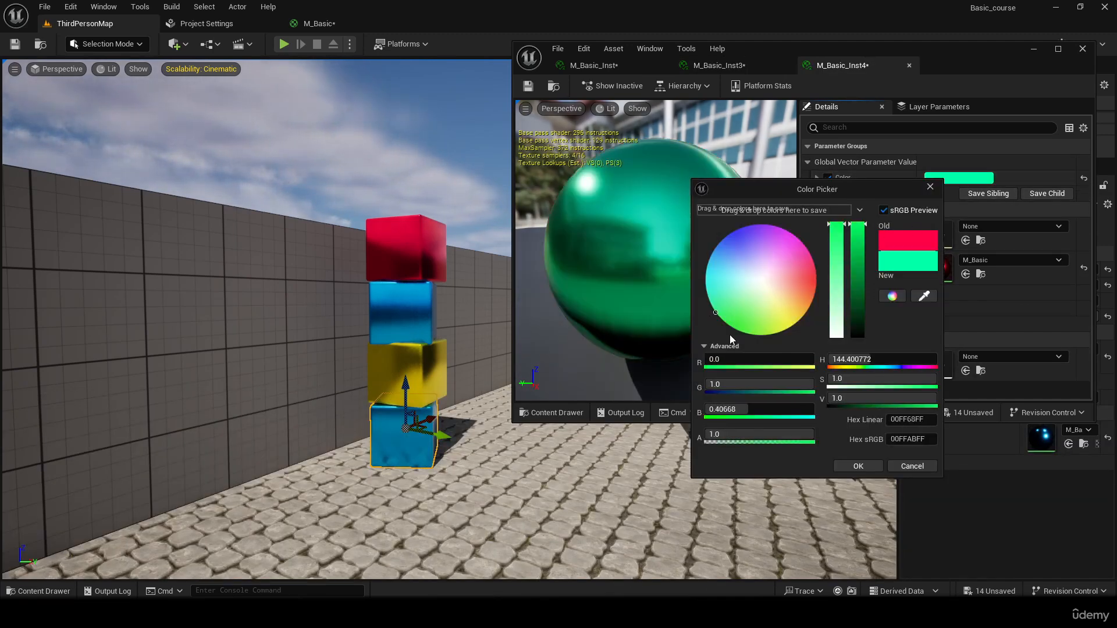
left_click(867, 466)
key("ctrl+space")
left_click_drag(973, 320, 384, 434)
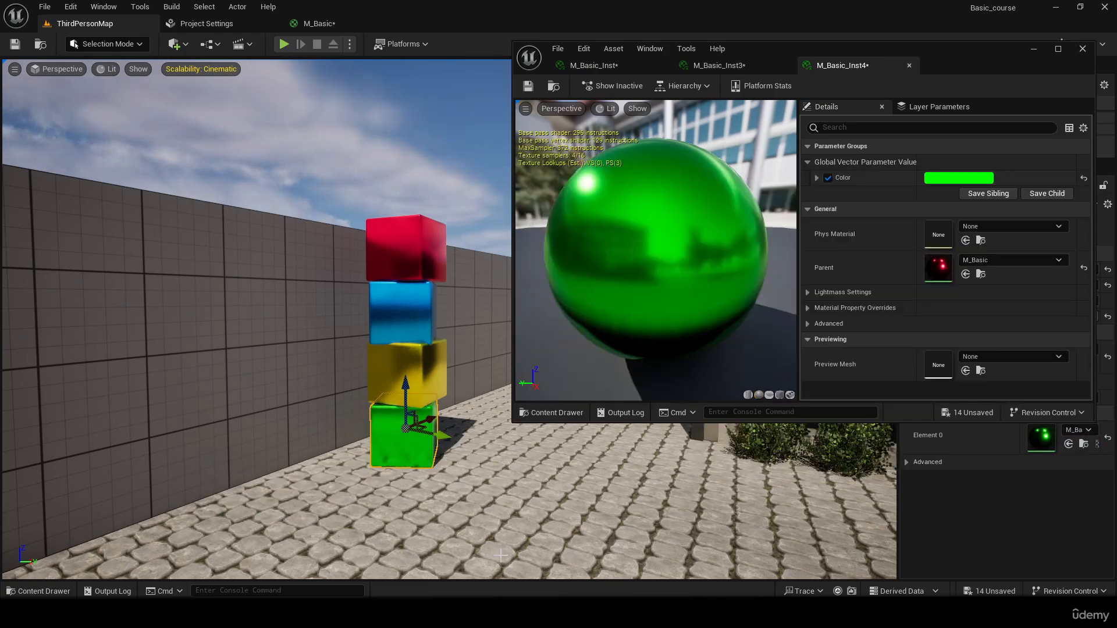
- Close the material instance editors and save the level together with all modified materials and instances
left_click(1083, 49)
right_click_drag(381, 349, 279, 349)
right_click_drag(239, 241, 279, 244)
left_click(14, 45)
right_click_drag(570, 424, 568, 423)
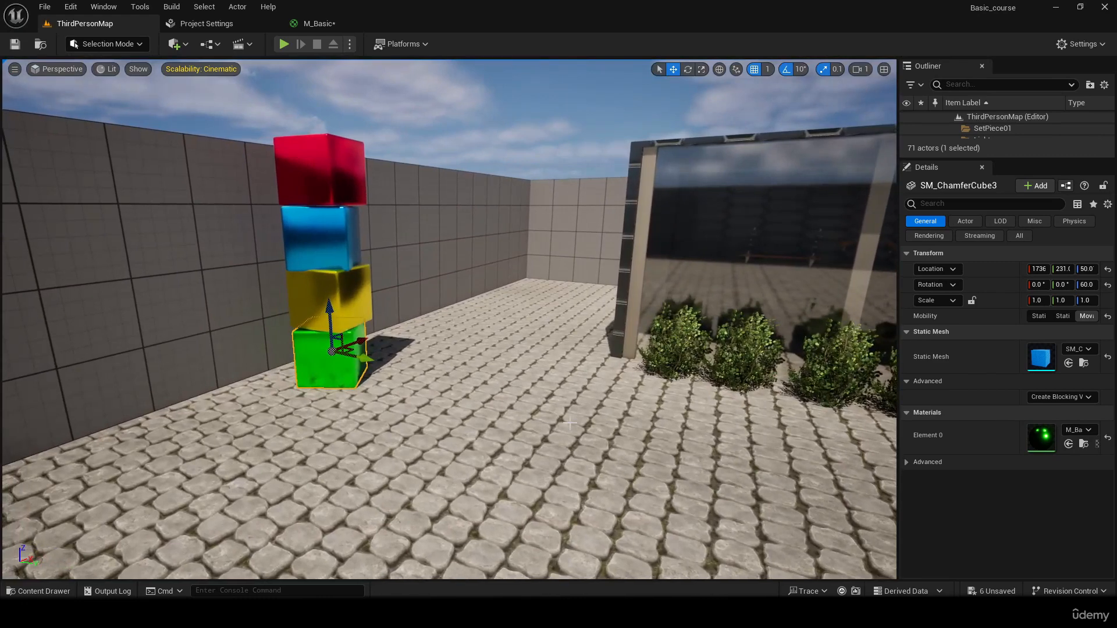
key("ctrl+space")
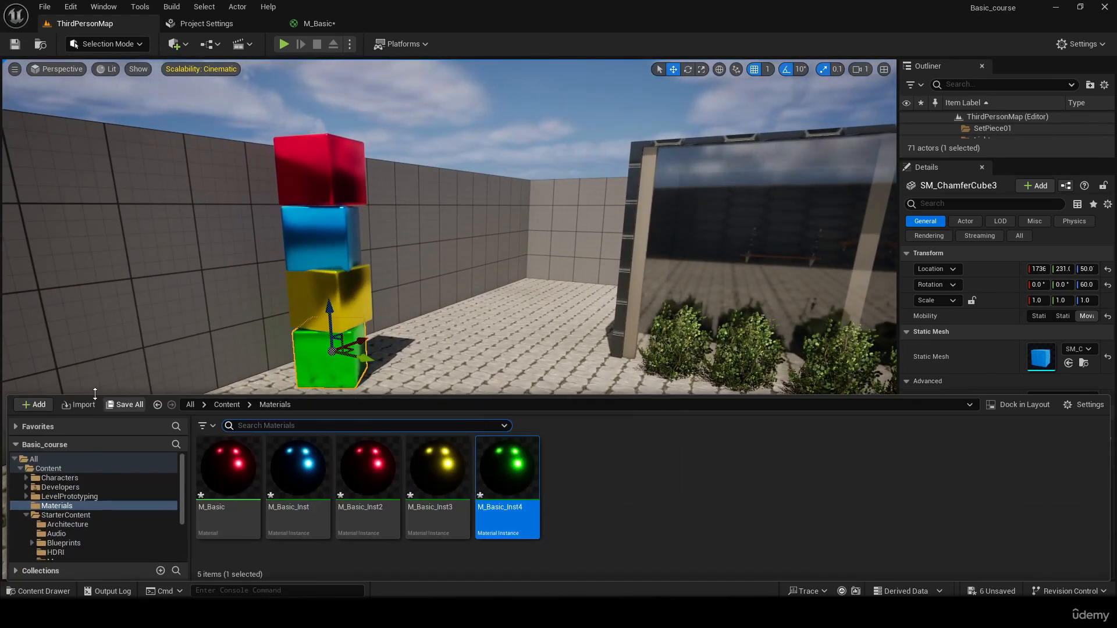
left_click(123, 404)
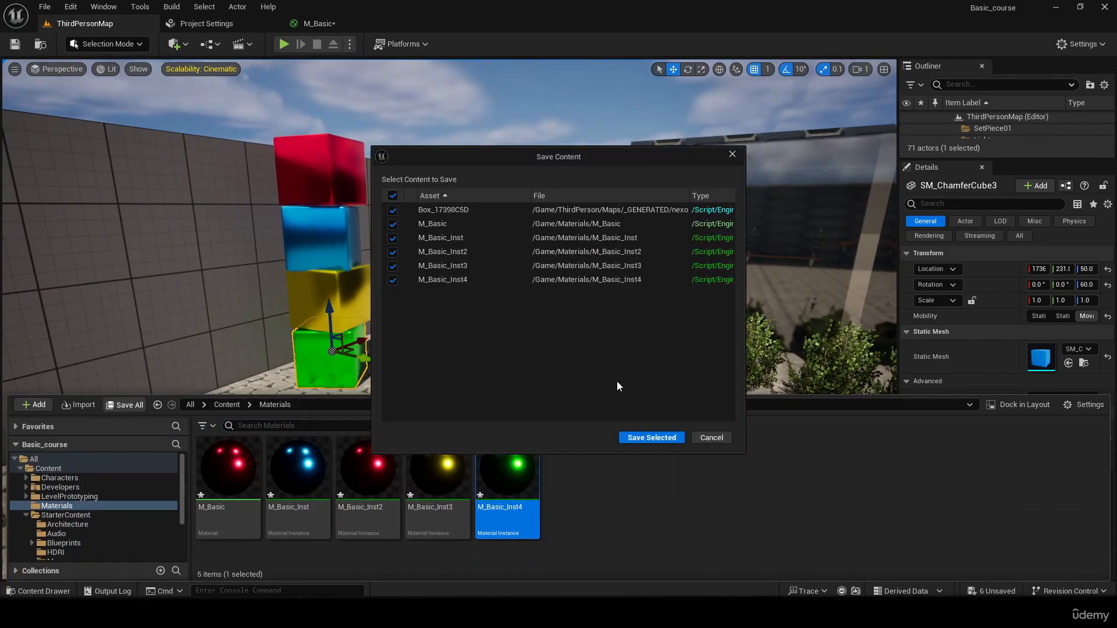
left_click(652, 437)
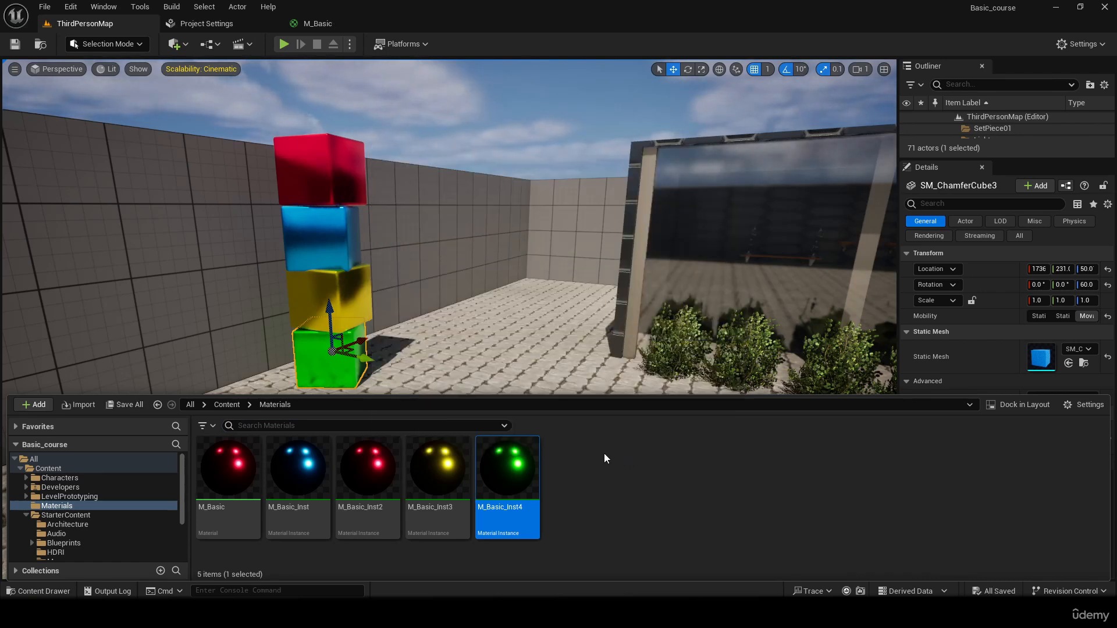
- Review the M_Basic material instances and inspect the parameters available in M_Basic_Inst
left_click(298, 483)
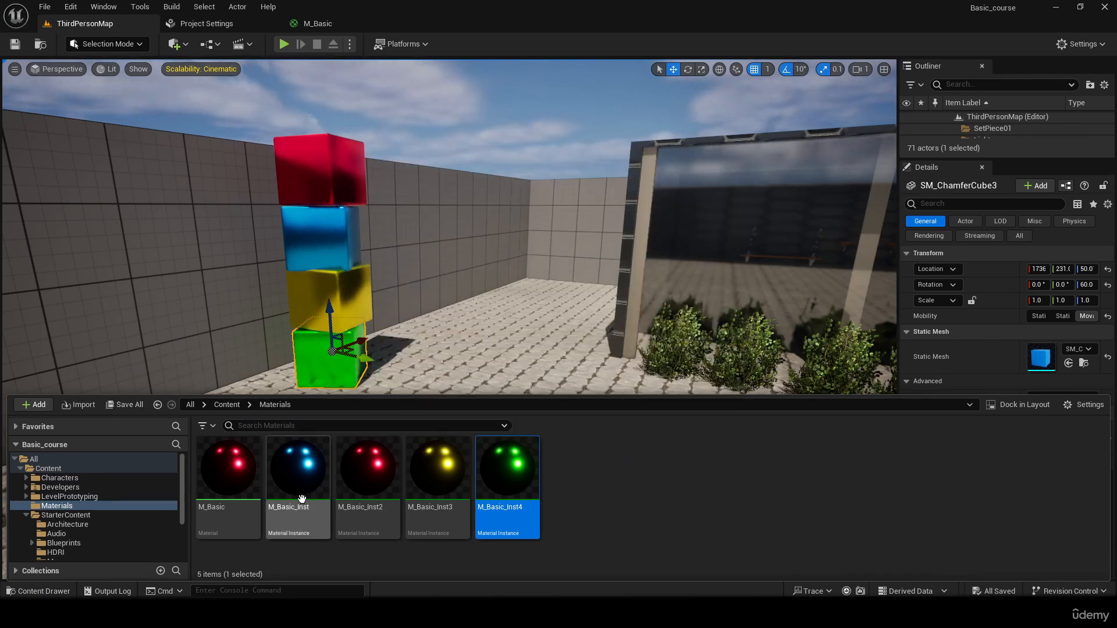
left_click(371, 502)
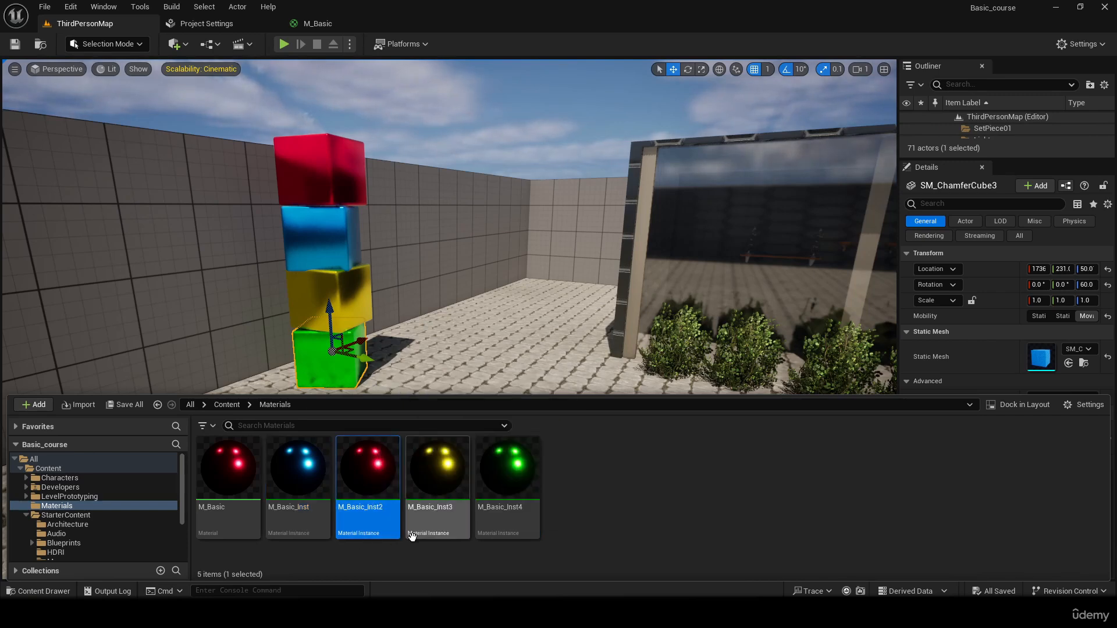
left_click(506, 483)
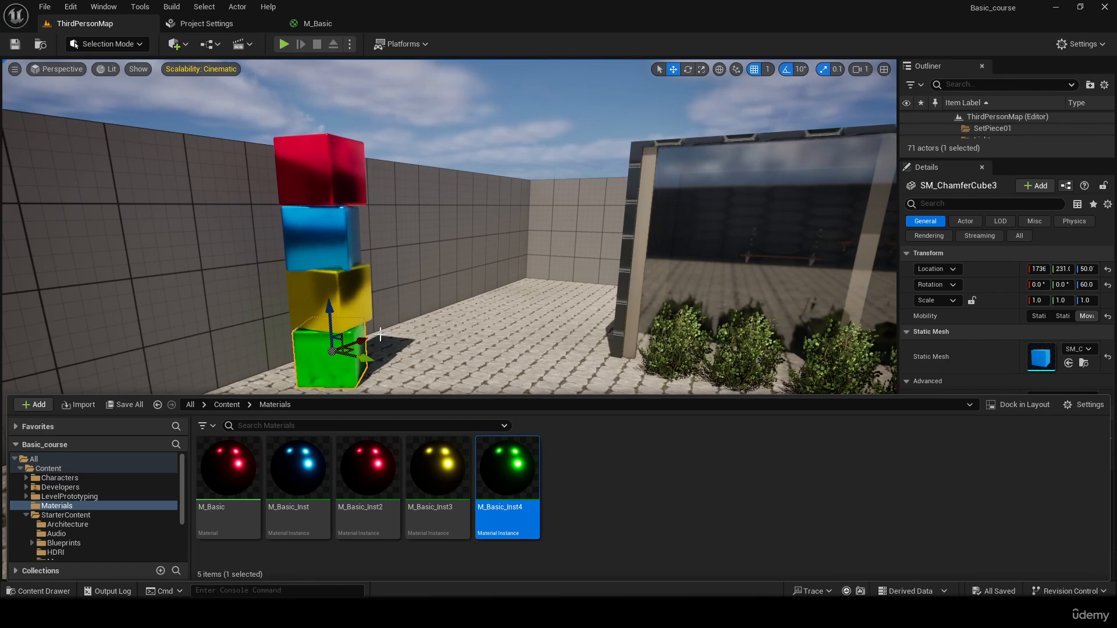
left_click(239, 466)
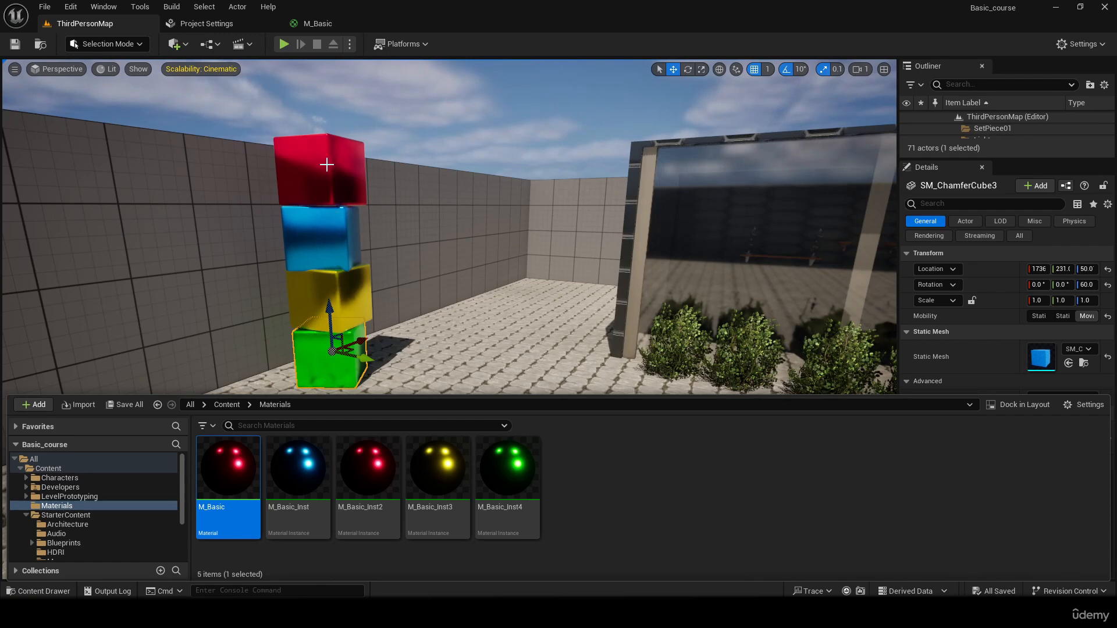
double_click(324, 491)
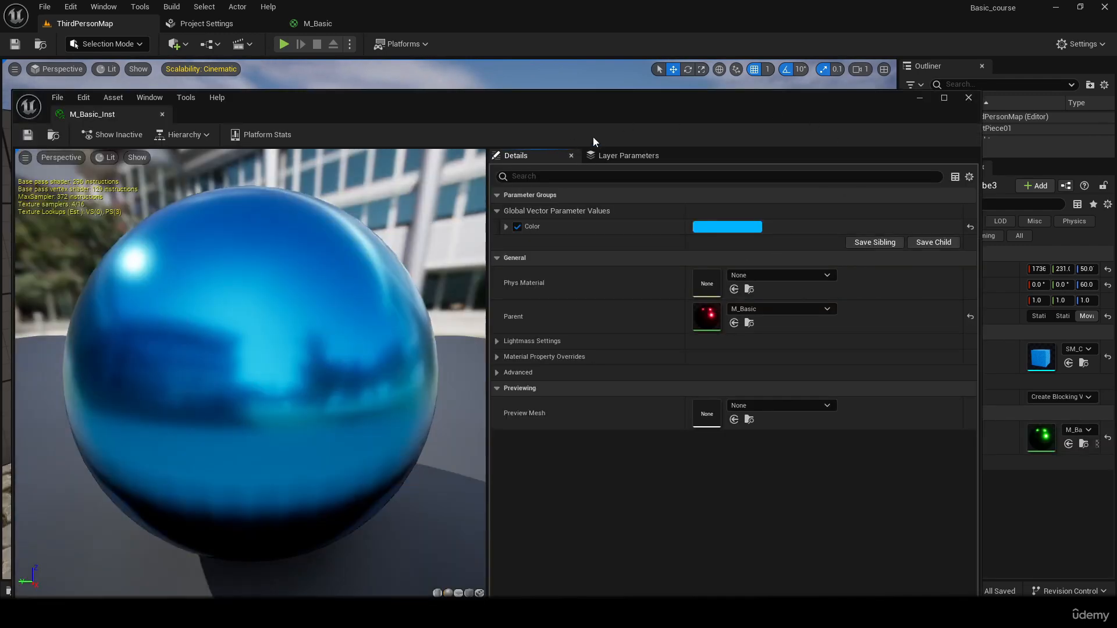
left_click_drag(534, 121, 644, 104)
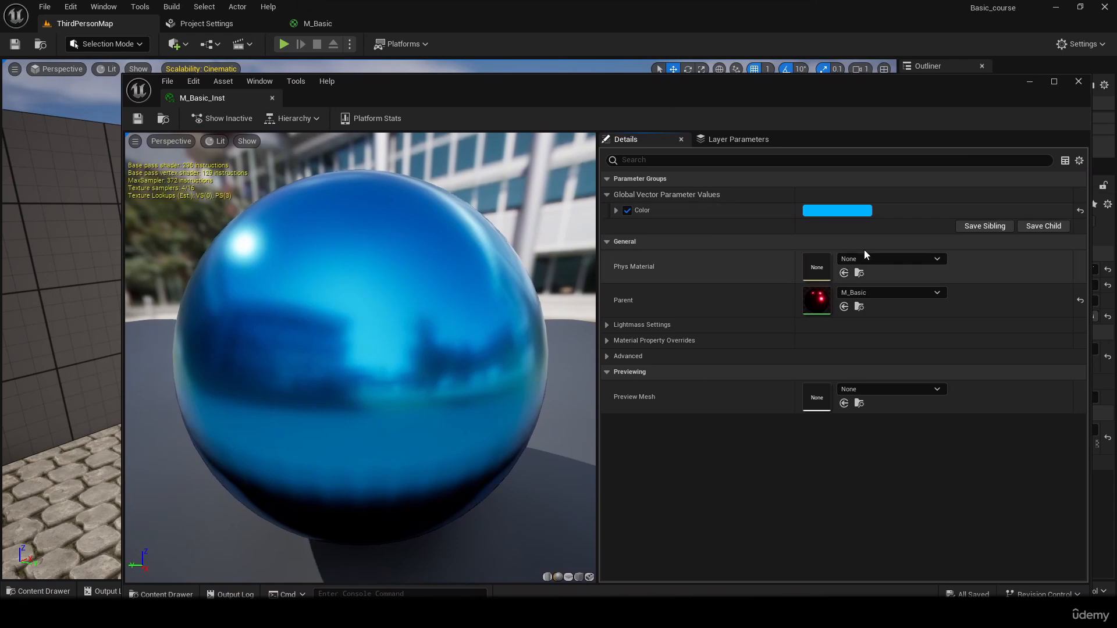
left_click(1084, 88)
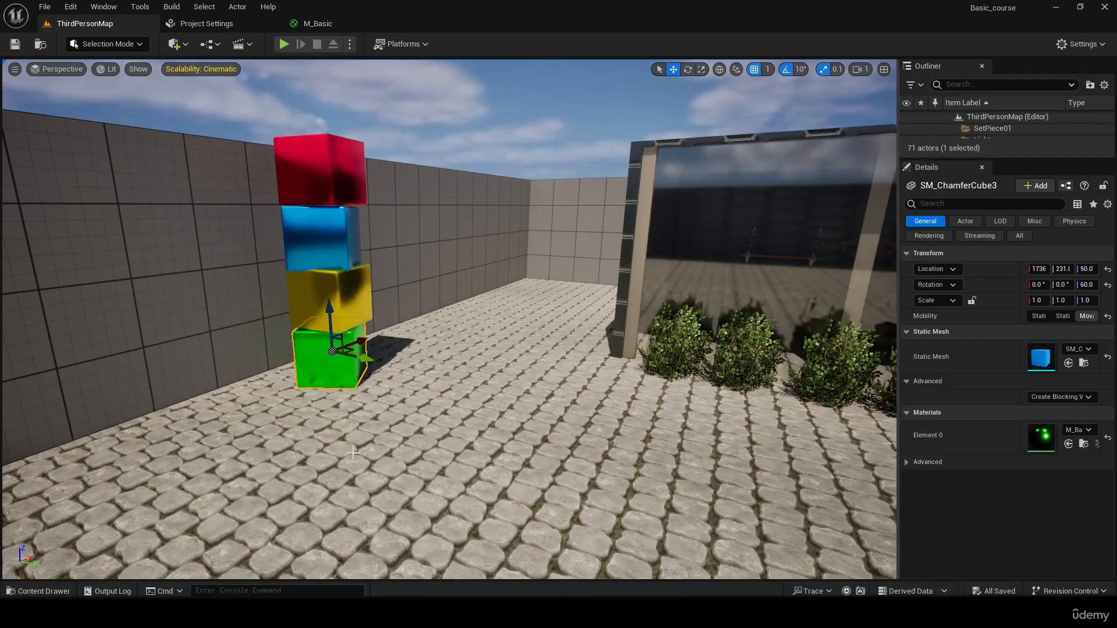
- Open M_Basic for editing and move its three constant nodes together to just below the Color parameter node
key("ctrl+space")
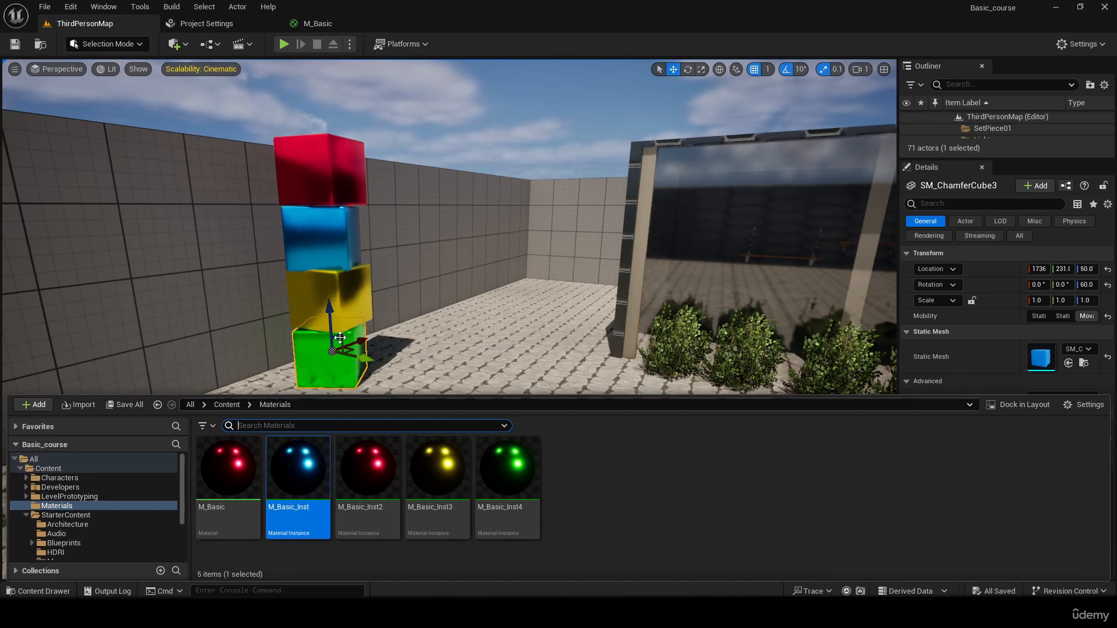
double_click(228, 472)
right_click_drag(655, 318, 651, 255)
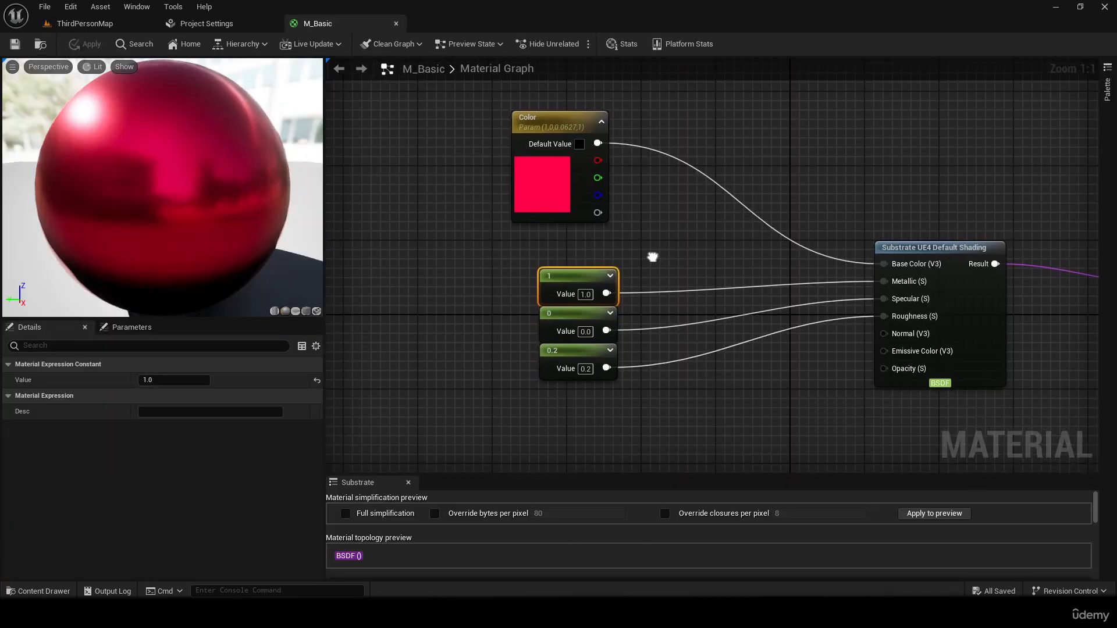
left_click_drag(463, 237, 626, 389)
left_click_drag(579, 282, 560, 243)
left_click(731, 253)
right_click_drag(731, 253, 710, 275)
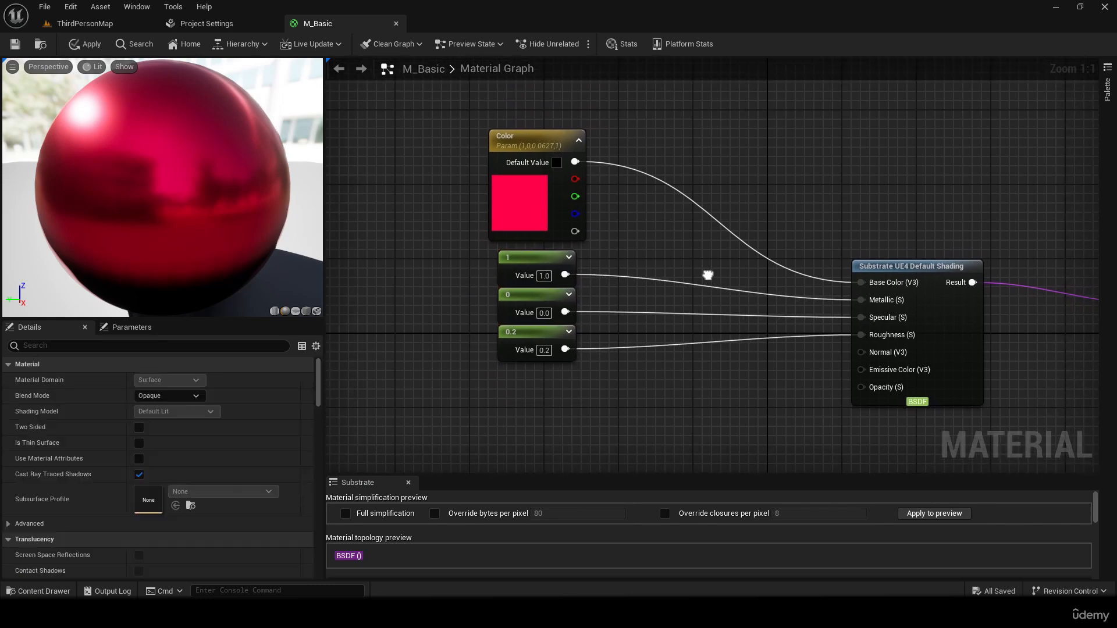
- Set the constant feeding Metallic to 0 and save M_Basic
left_click(549, 277)
type("0")
key("Return")
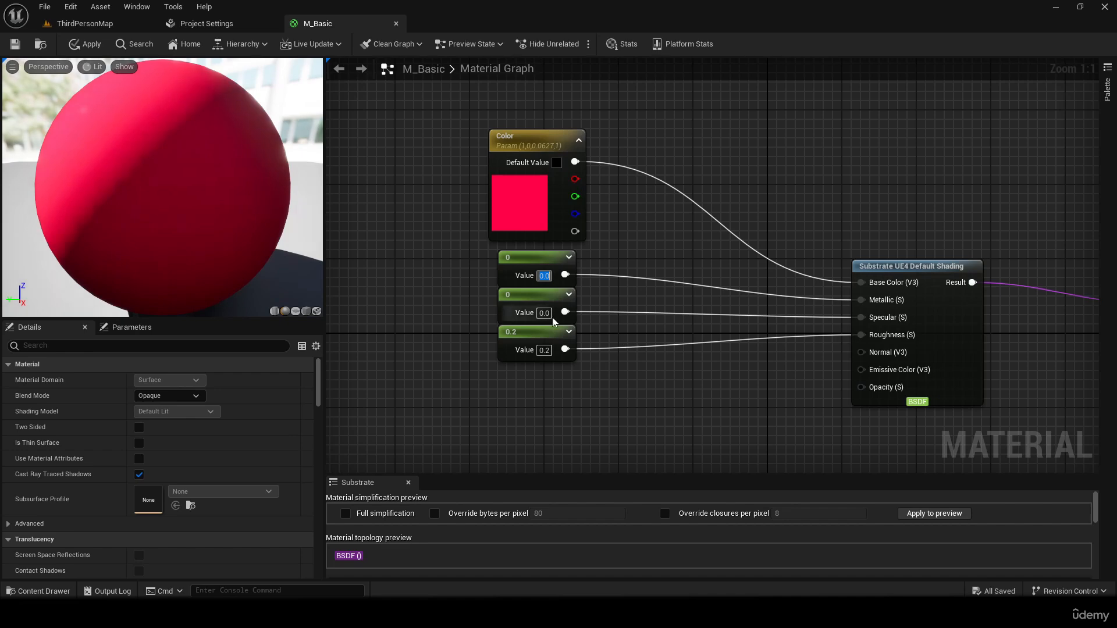
left_click(21, 45)
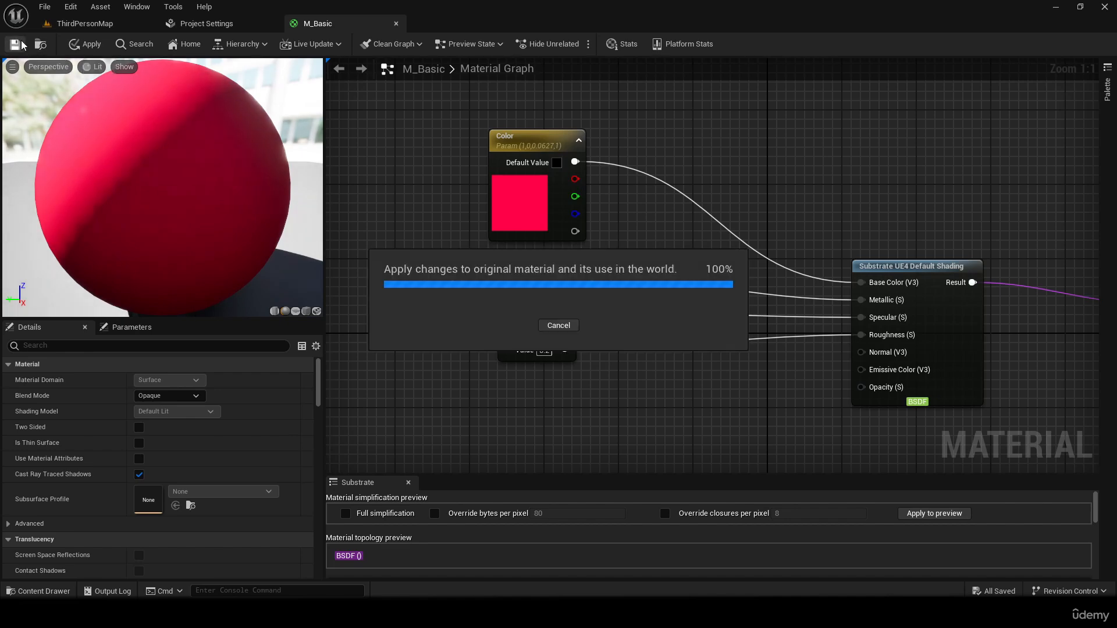
- Return to ThirdPersonMap and inspect each of the four stacked cubes from top to bottom
left_click(87, 25)
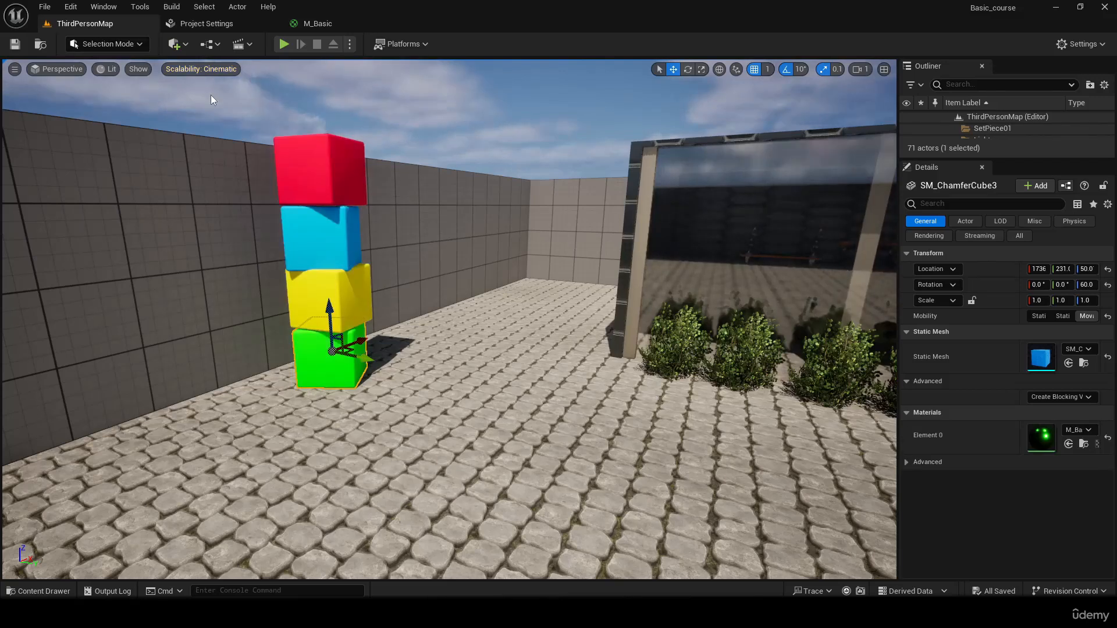
left_click(320, 170)
left_click(321, 238)
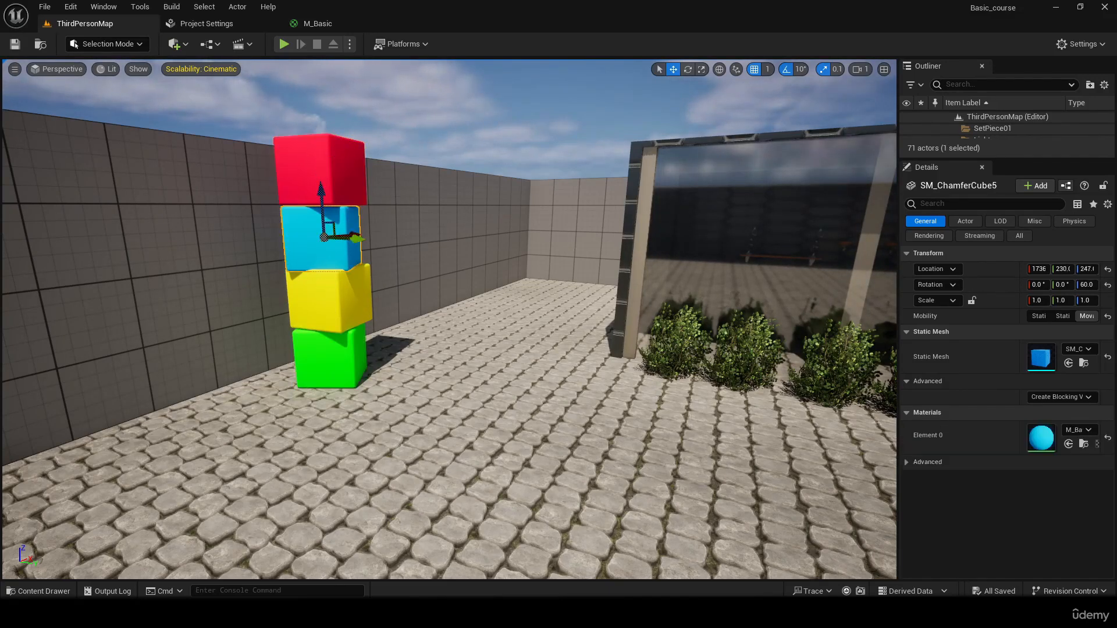
left_click(329, 299)
left_click(336, 353)
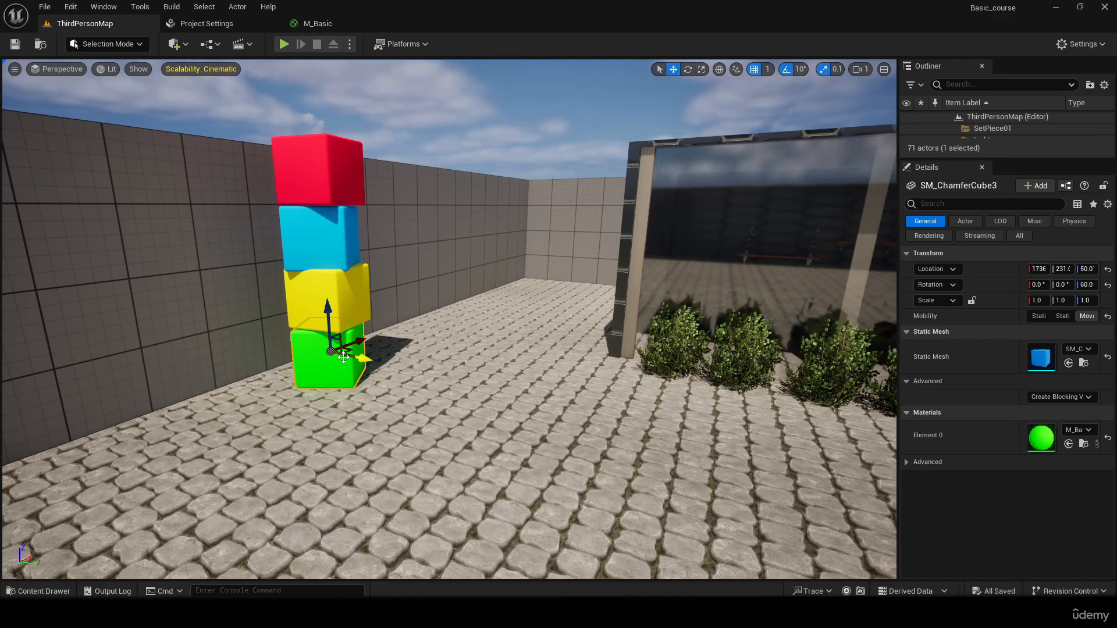
- Reopen M_Basic, set the constant feeding Metallic to 1, and save the material
key("ctrl+space")
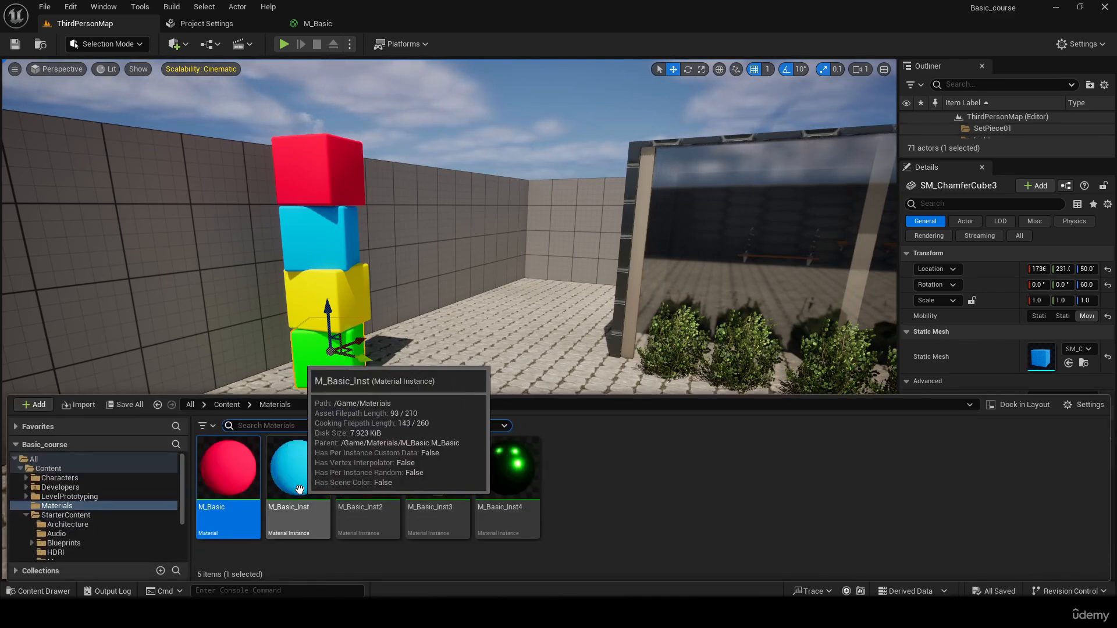
double_click(255, 482)
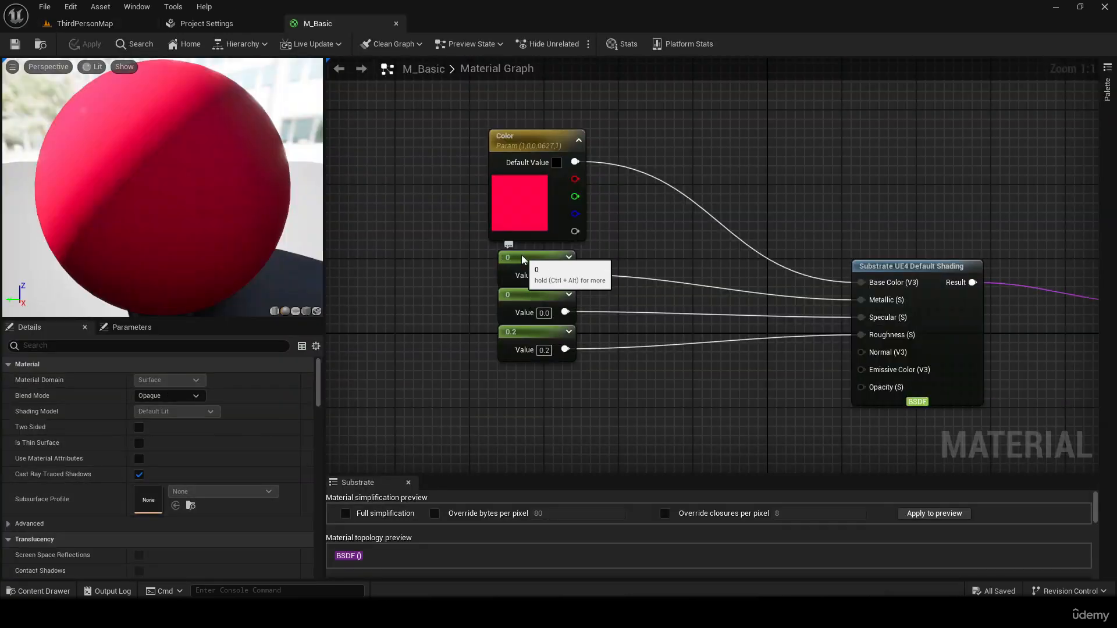
left_click(523, 279)
left_click(522, 333)
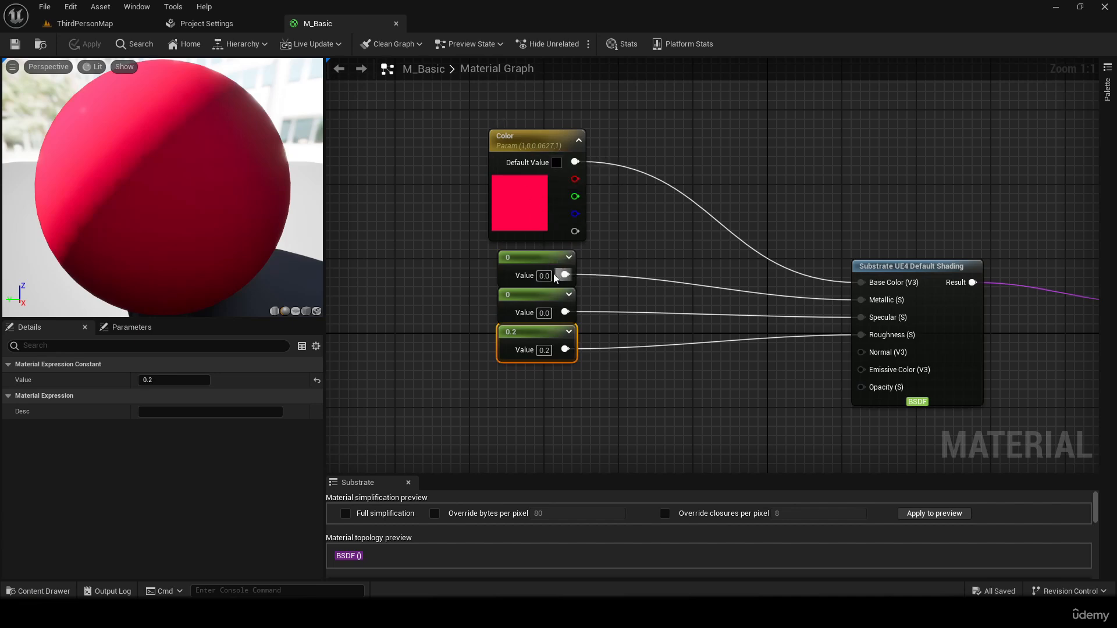
left_click(553, 262)
left_click(544, 276)
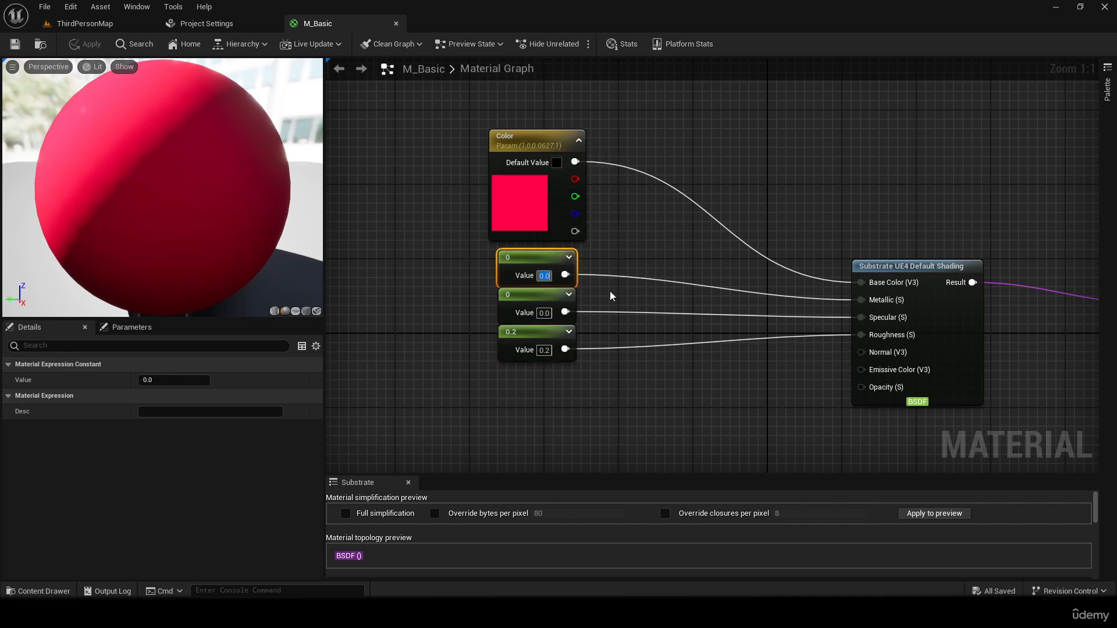
type("1")
key("Return")
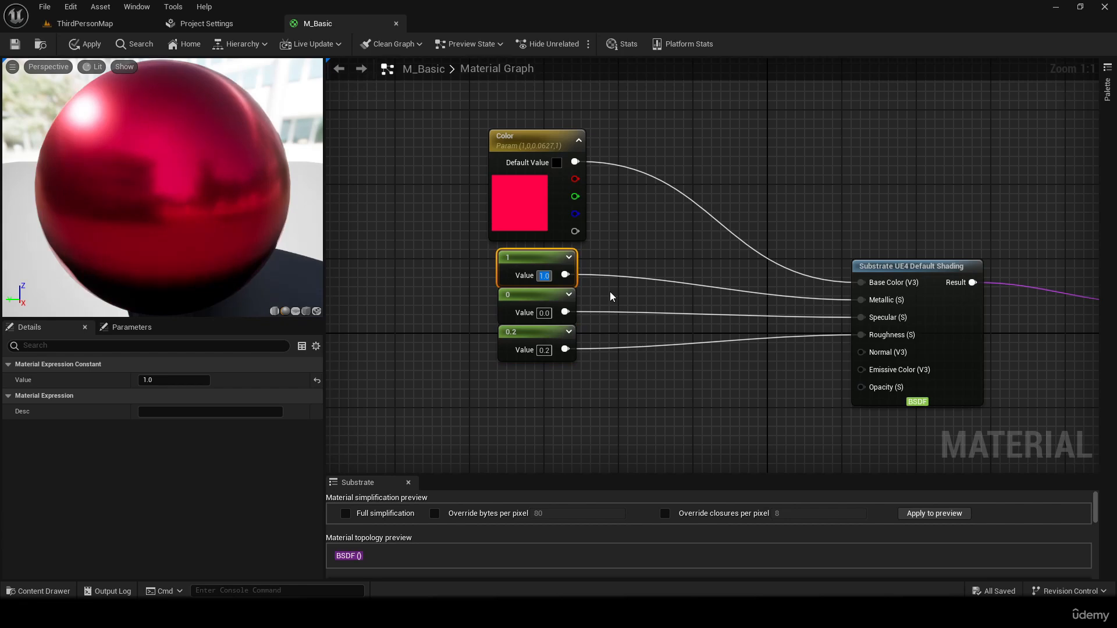
- Check the second cube from the top in ThirdPersonMap and examine which parameters M_Basic_Inst offers
left_click(85, 23)
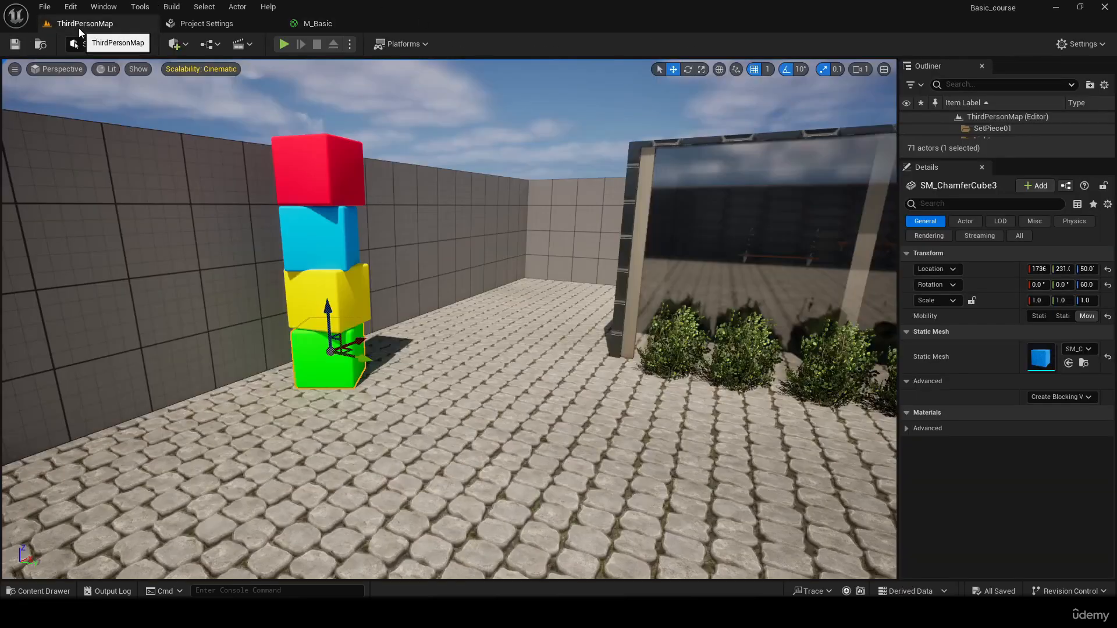
left_click(335, 251)
key("ctrl+space")
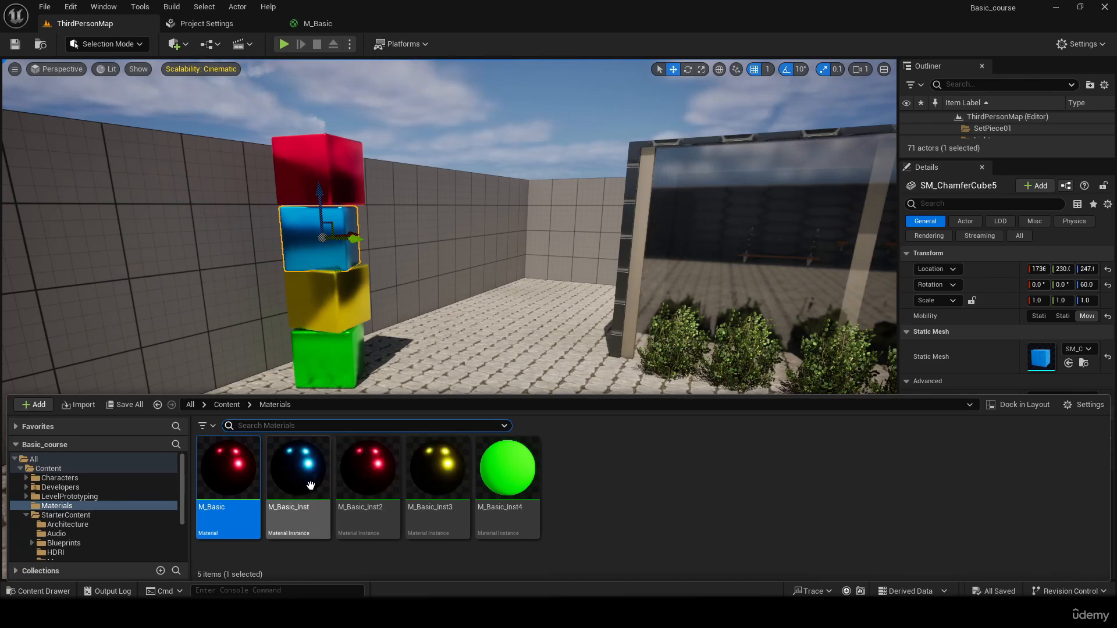
left_click(304, 488)
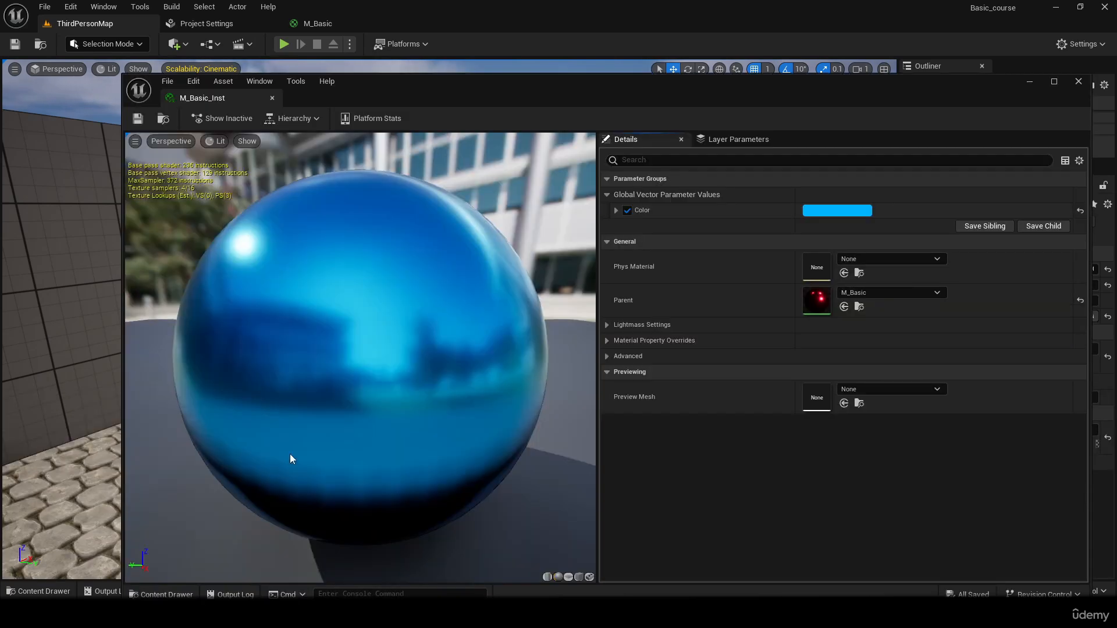
left_click(1078, 81)
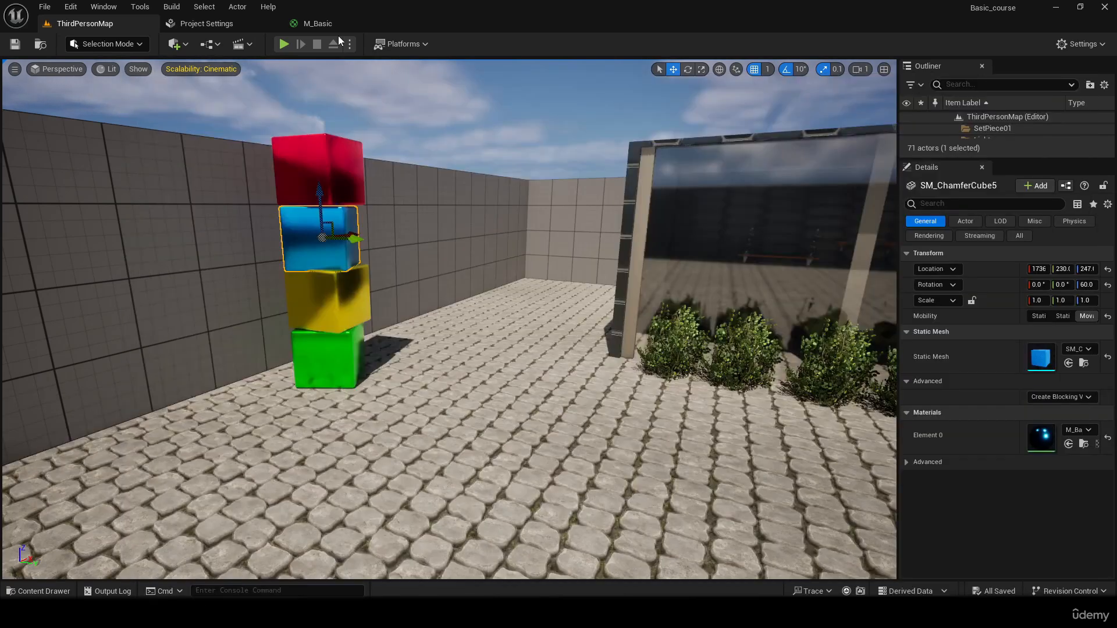
- Convert the constant feeding Metallic in M_Basic into a parameter named Metalic and save the material
left_click(325, 24)
left_click(533, 201)
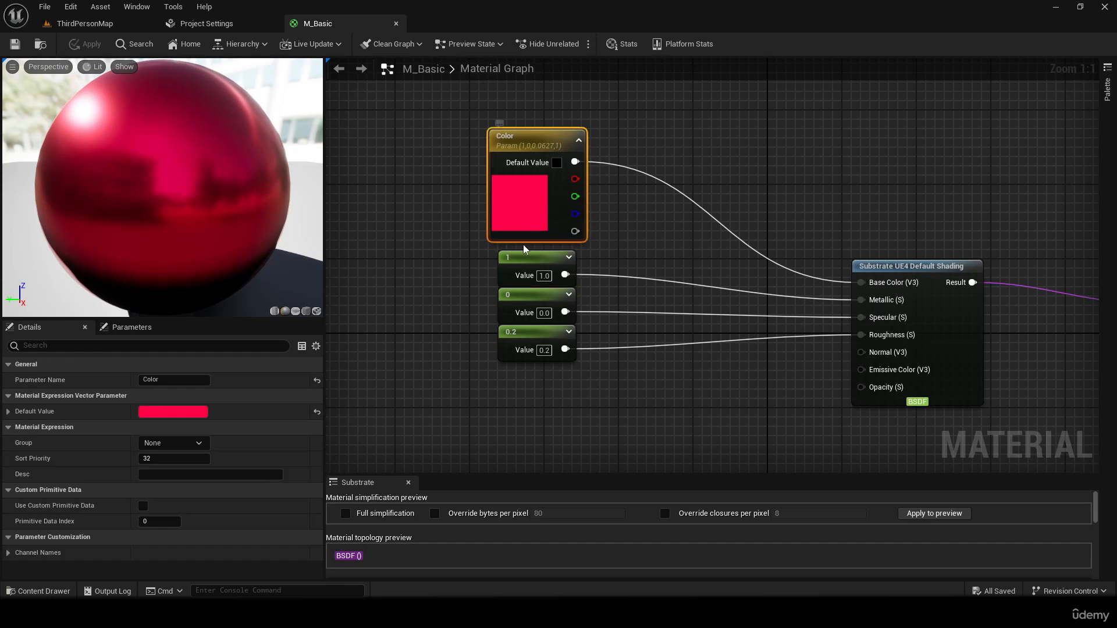
left_click(518, 258)
right_click(518, 259)
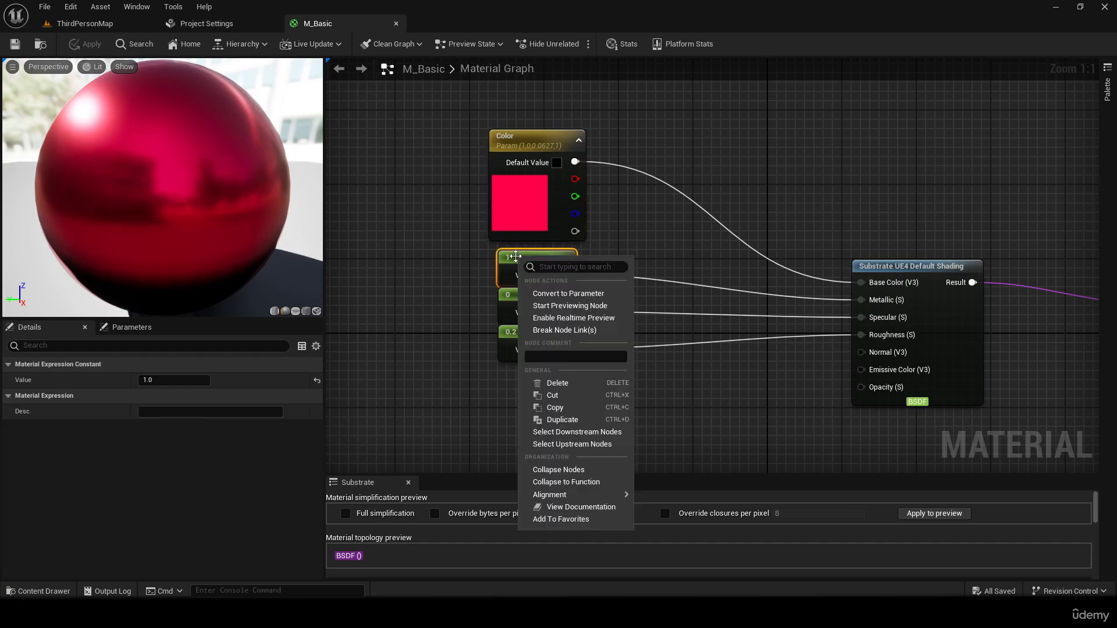
left_click(843, 302)
left_click(551, 265)
right_click(552, 266)
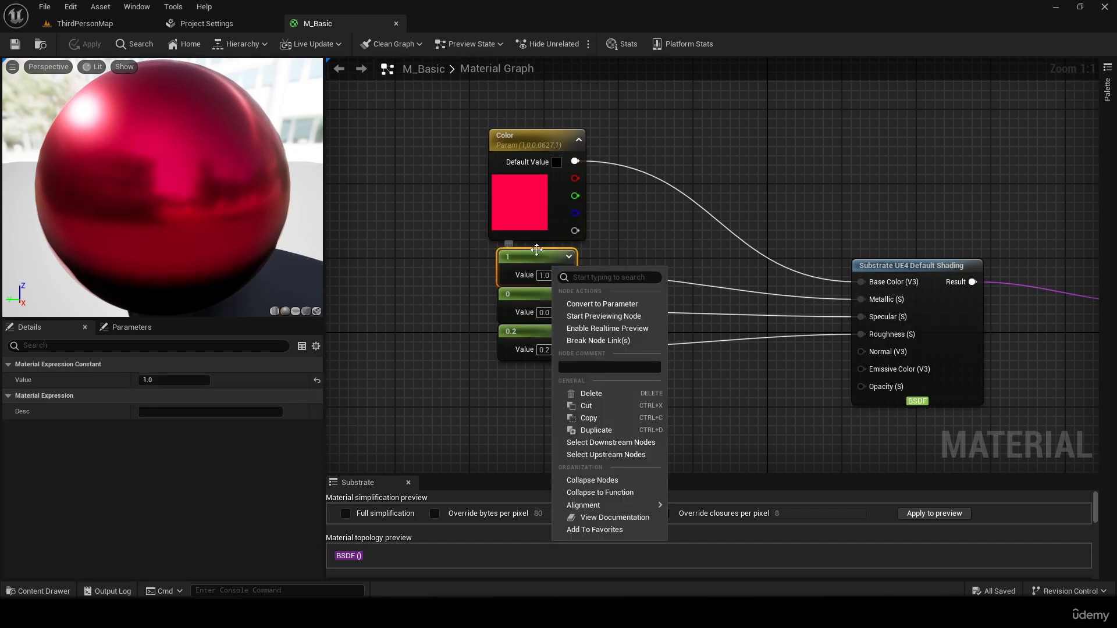
left_click(611, 305)
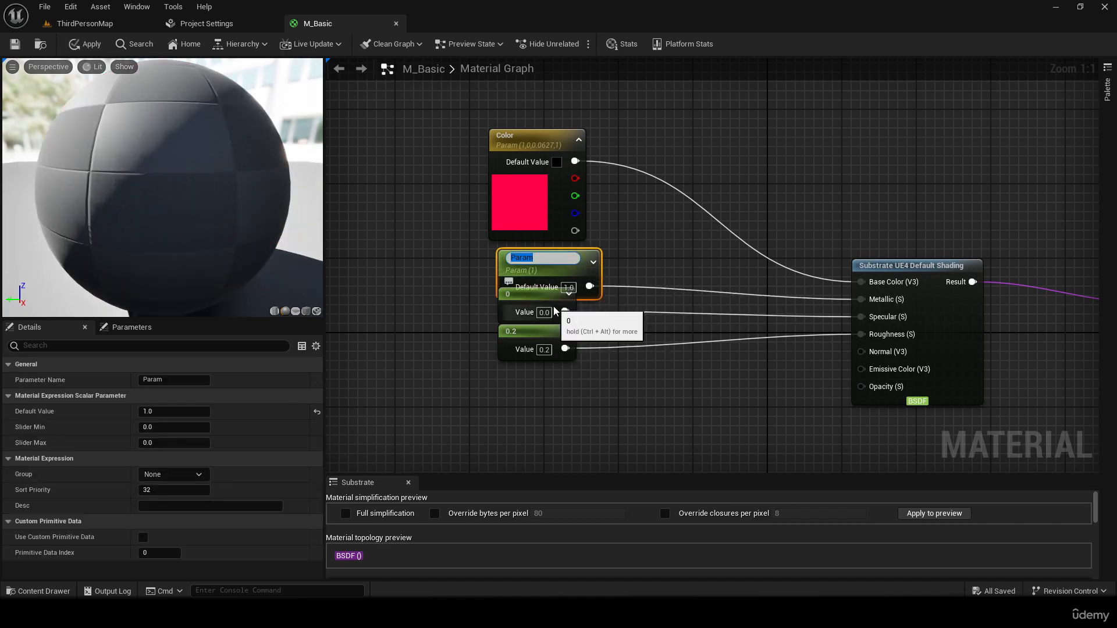
type("Me")
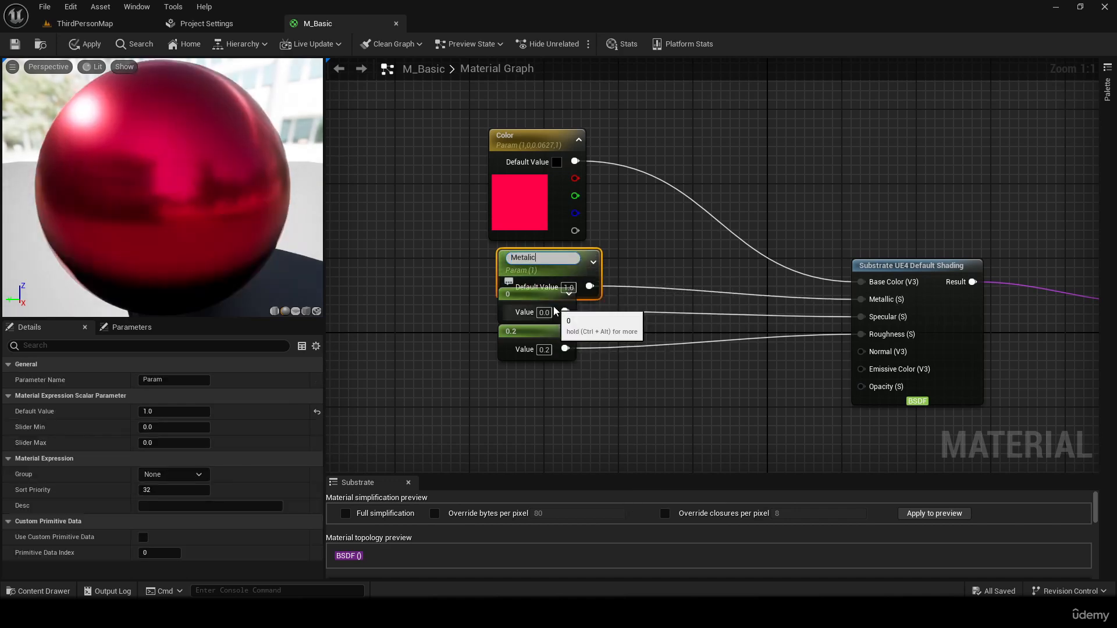
type("talic")
key("Return")
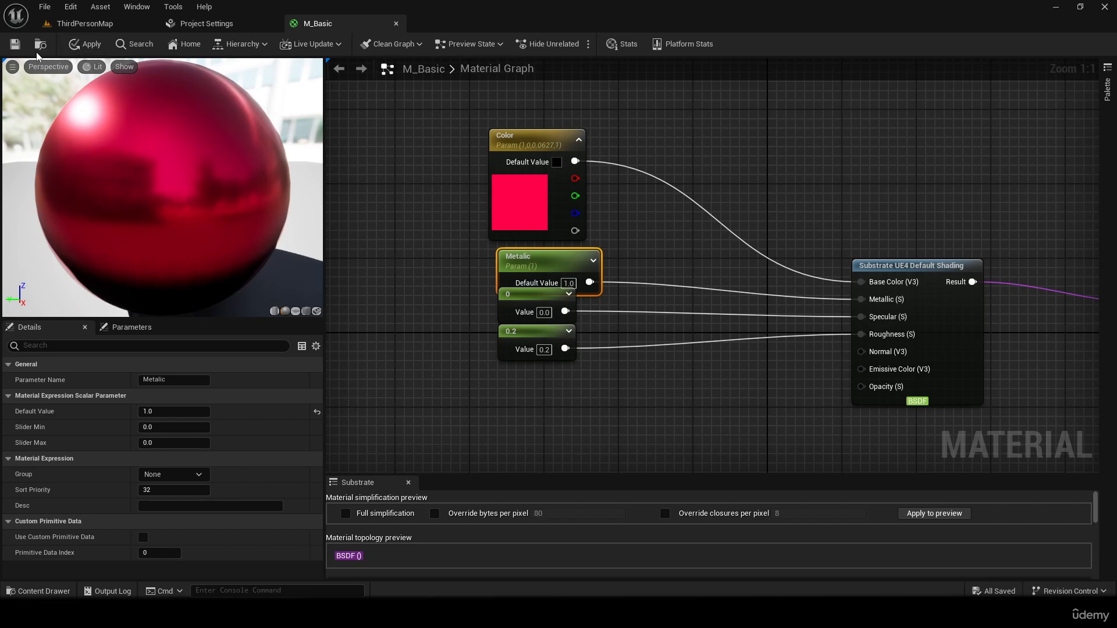
left_click(22, 46)
- From ThirdPersonMap, open the material instance M_Basic_Inst and enable its Metalic parameter override
left_click(85, 23)
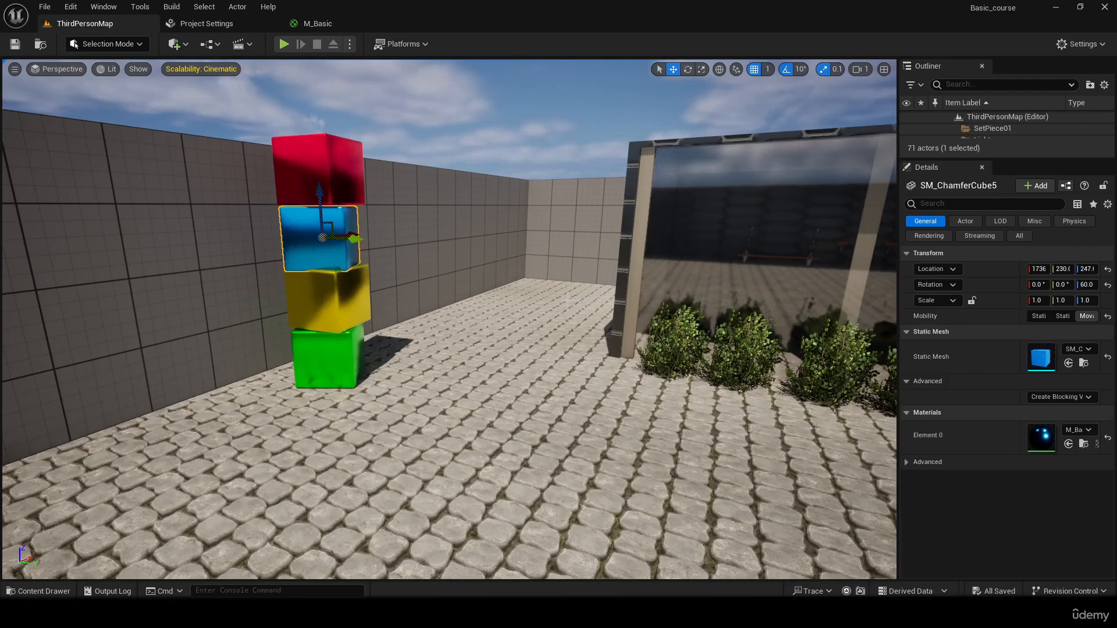
key("ctrl+space")
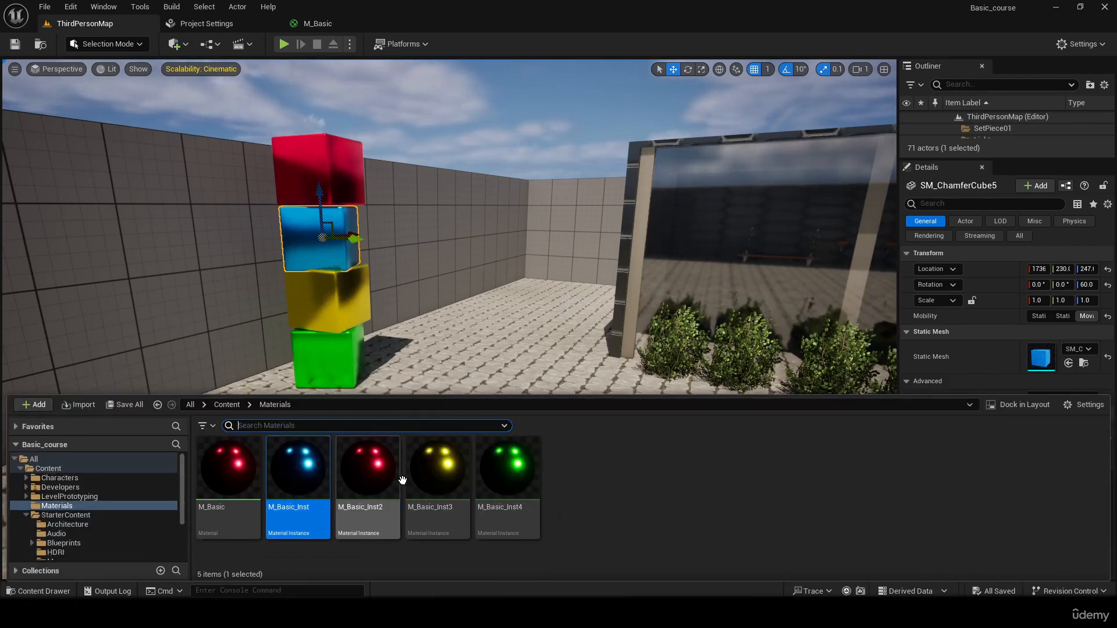
double_click(328, 484)
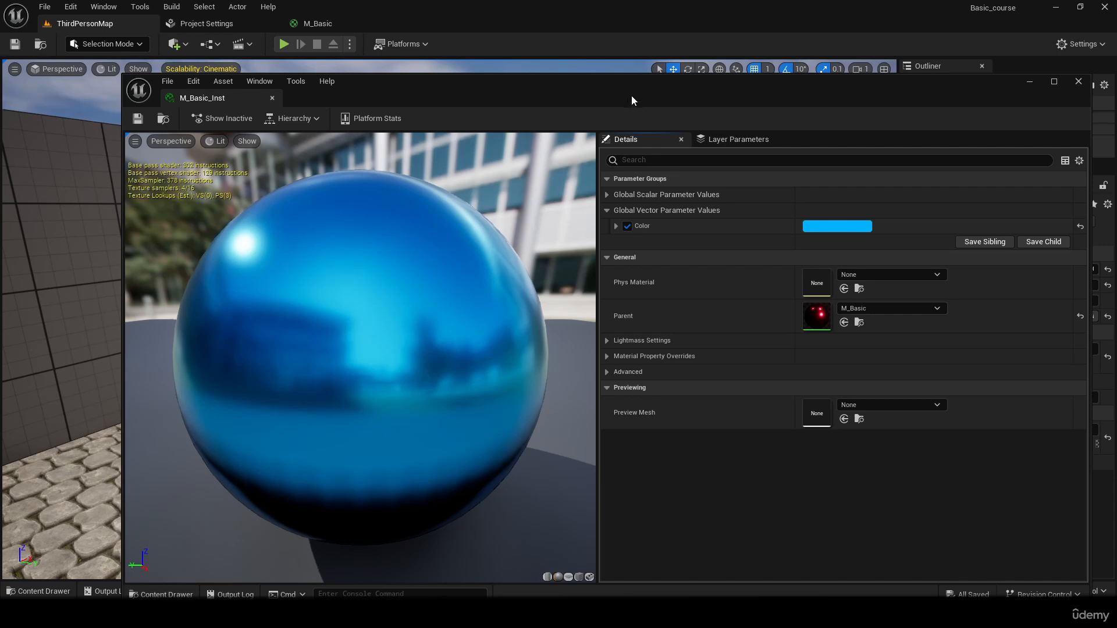
left_click_drag(631, 100, 558, 185)
left_click(538, 280)
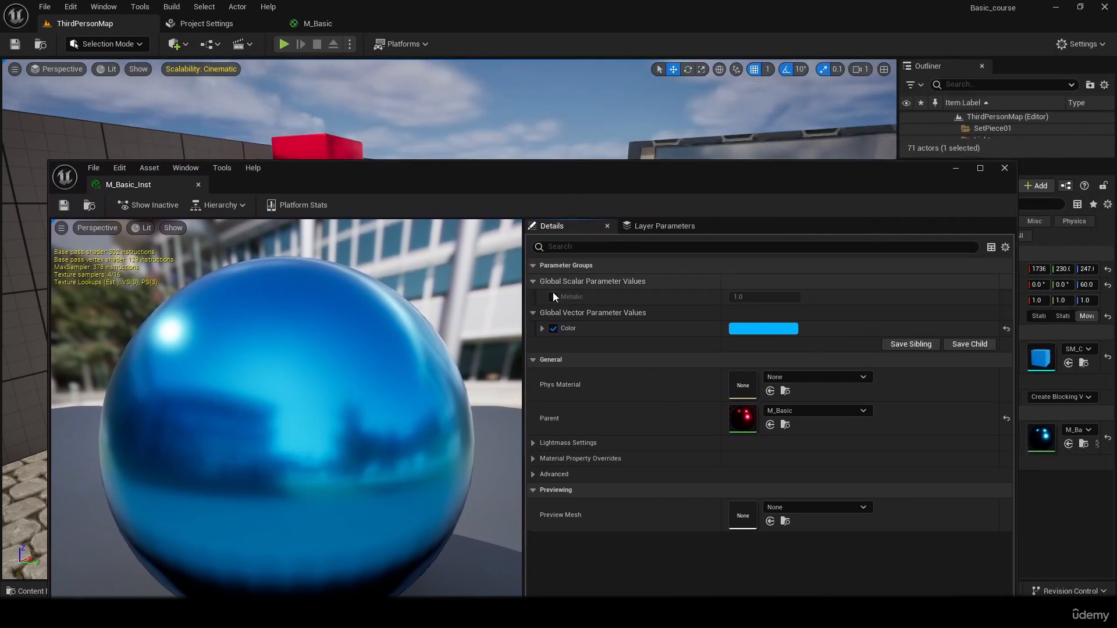
left_click(551, 297)
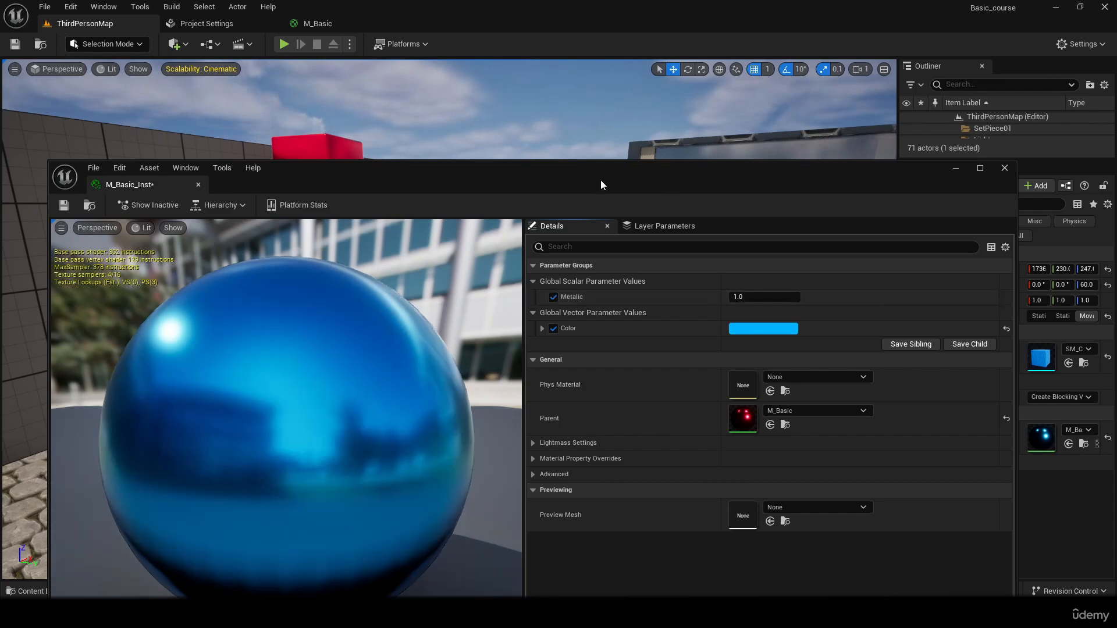
- Narrow the M_Basic_Inst editor window and place it beside the stacked cubes so both can be seen
left_click_drag(601, 179, 575, 94)
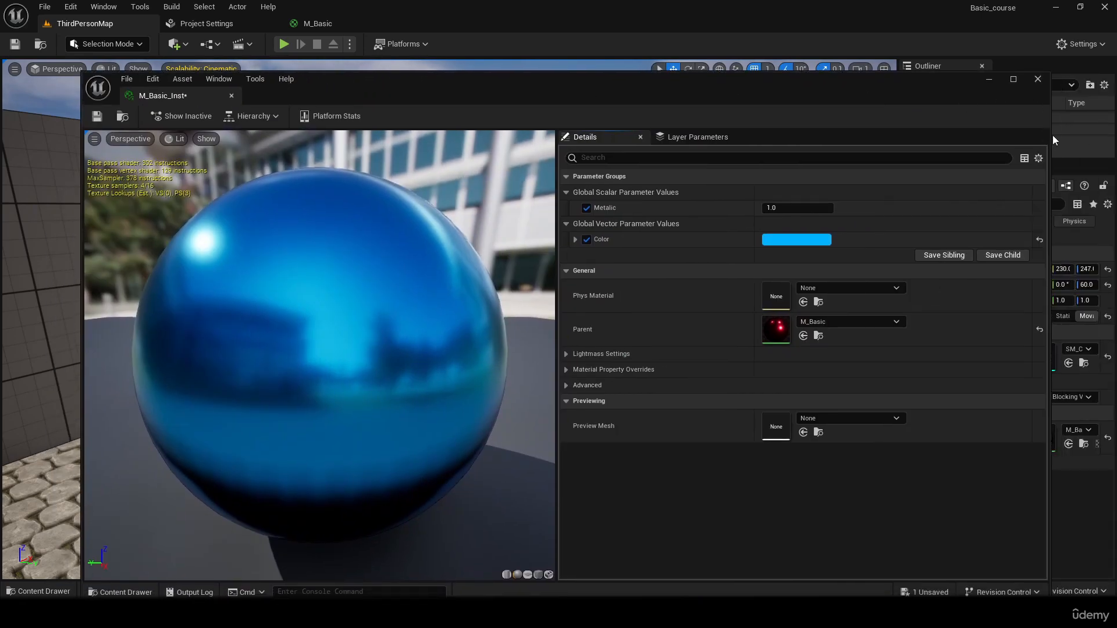
left_click_drag(1051, 134, 604, 134)
left_click_drag(432, 78, 880, 78)
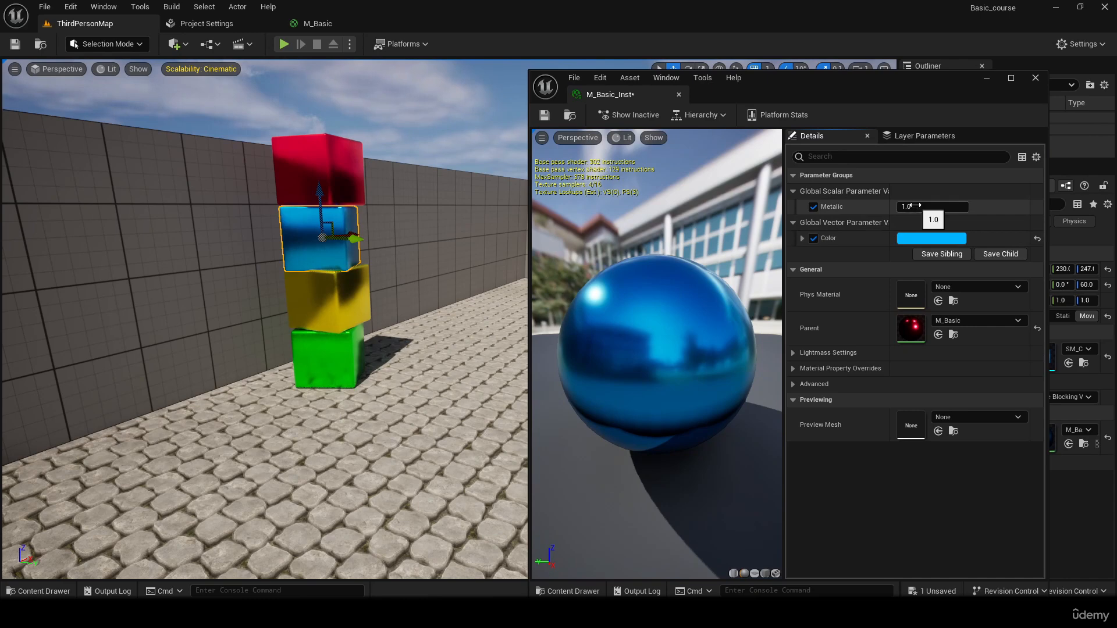
- Try a Metalic value of -0.48 on M_Basic_Inst and compare the blue cube with the other cubes
mouse_move(902, 207)
left_mouse_down()
mouse_move(870, 207)
mouse_move(902, 216)
left_mouse_up()
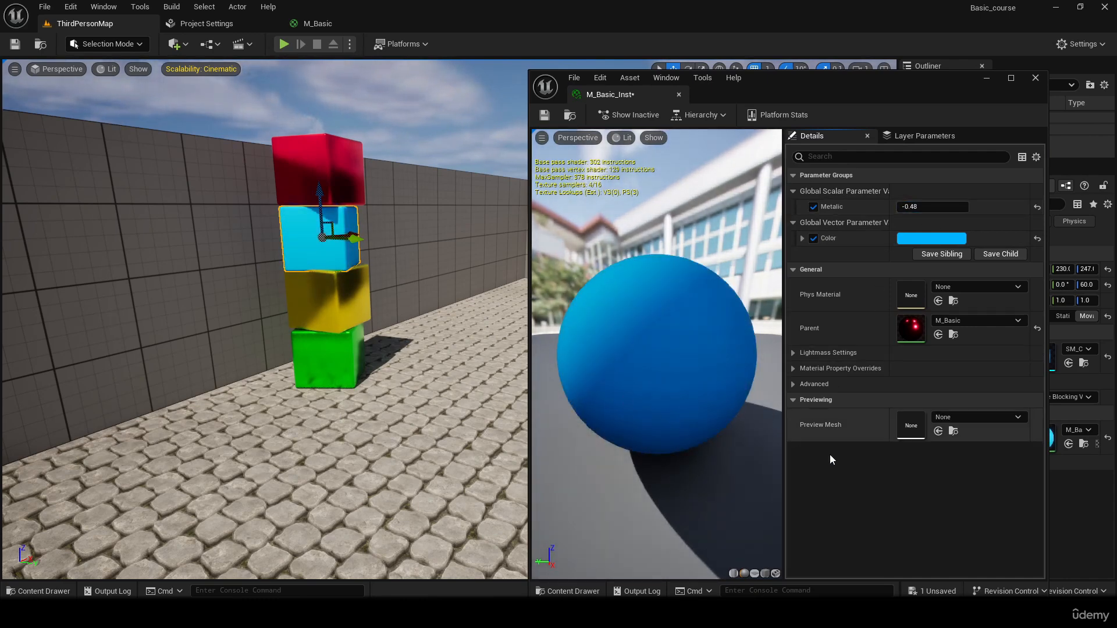
left_click(319, 300)
left_click(320, 184)
left_click(314, 347)
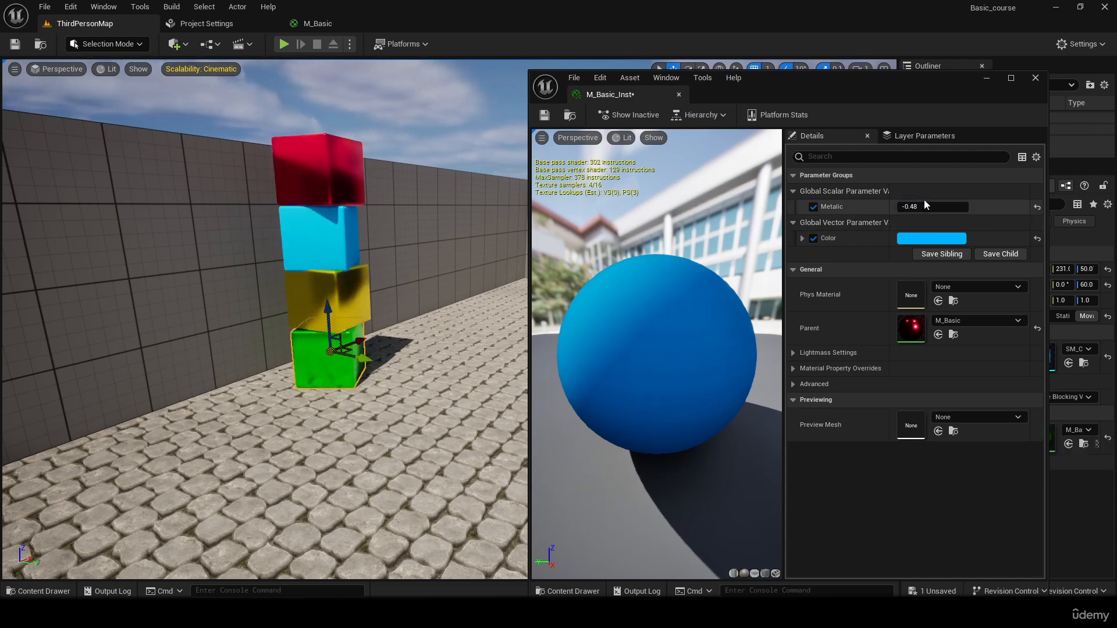
- Set the Metalic override of M_Basic_Inst to 0.0
left_click_drag(924, 206, 923, 206)
left_click(923, 206)
key("Return")
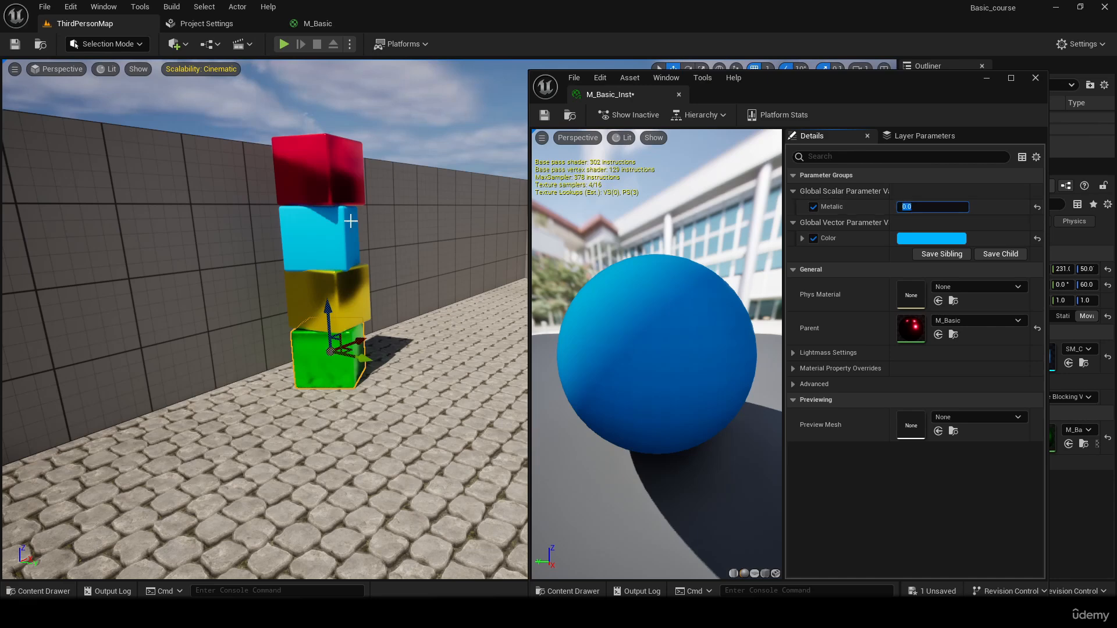
- Reset the Metalic value of M_Basic_Inst to its default of 1.0, then save and close the instance
left_click(1037, 207)
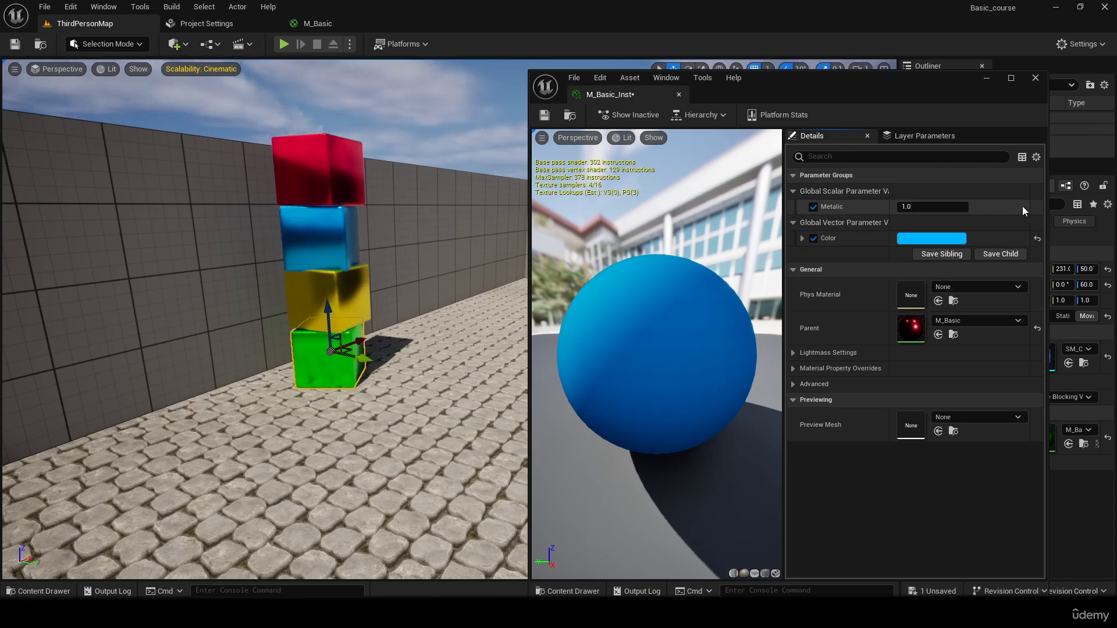
left_click(544, 116)
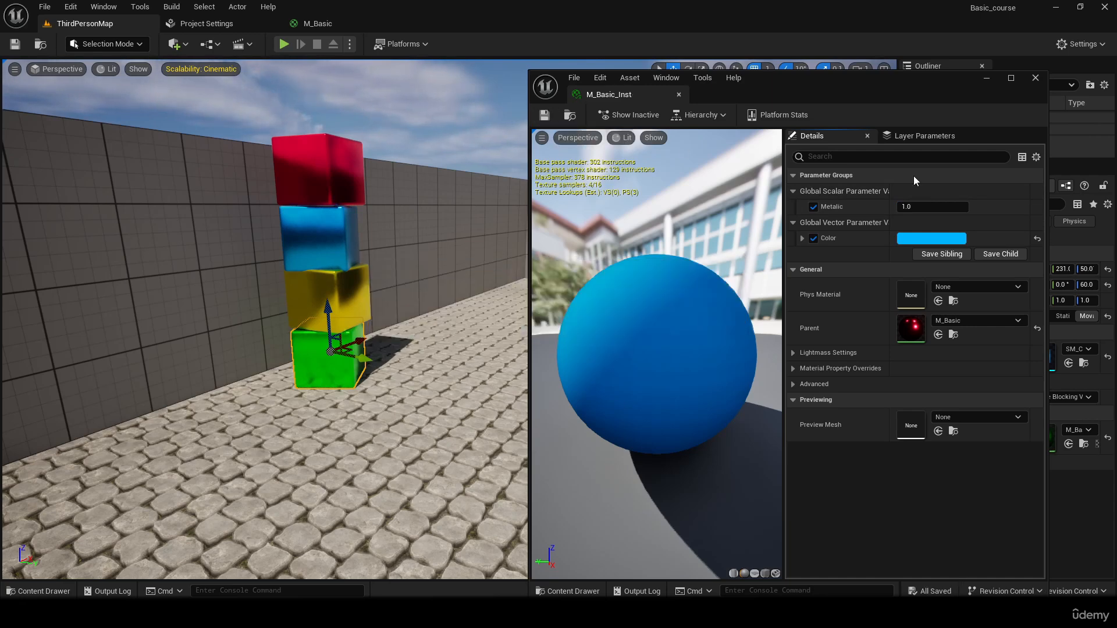
left_click(1037, 79)
- Inspect the yellow, red and blue cubes of the stack in ThirdPersonMap from different viewpoints
right_click_drag(524, 223, 405, 338)
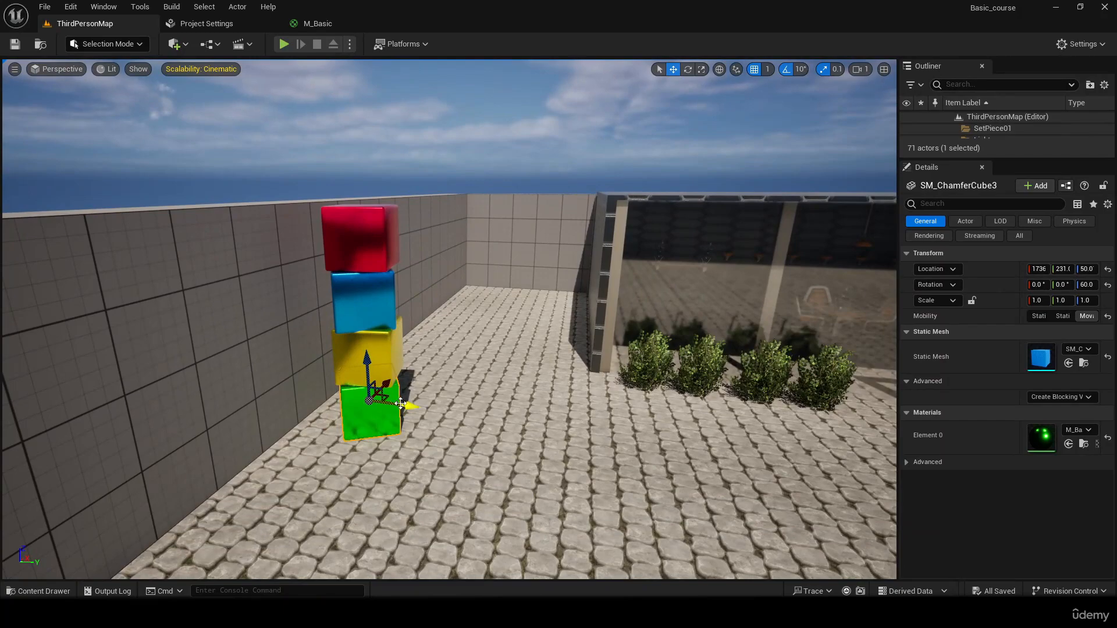
left_click(372, 333)
left_click(366, 237)
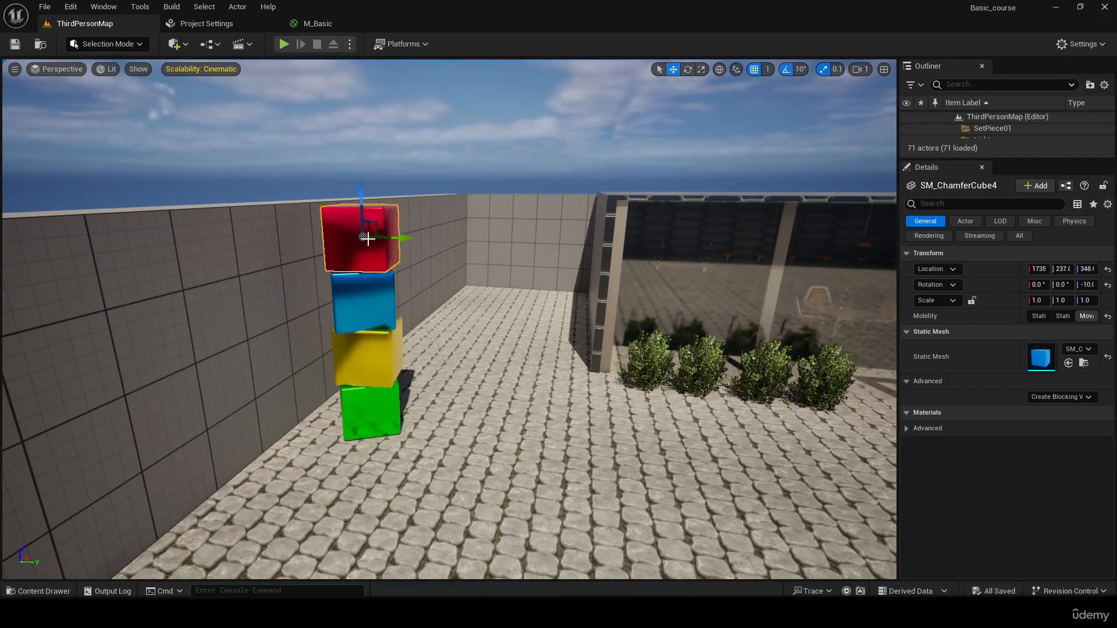
left_click(373, 283)
right_click_drag(373, 283, 434, 324)
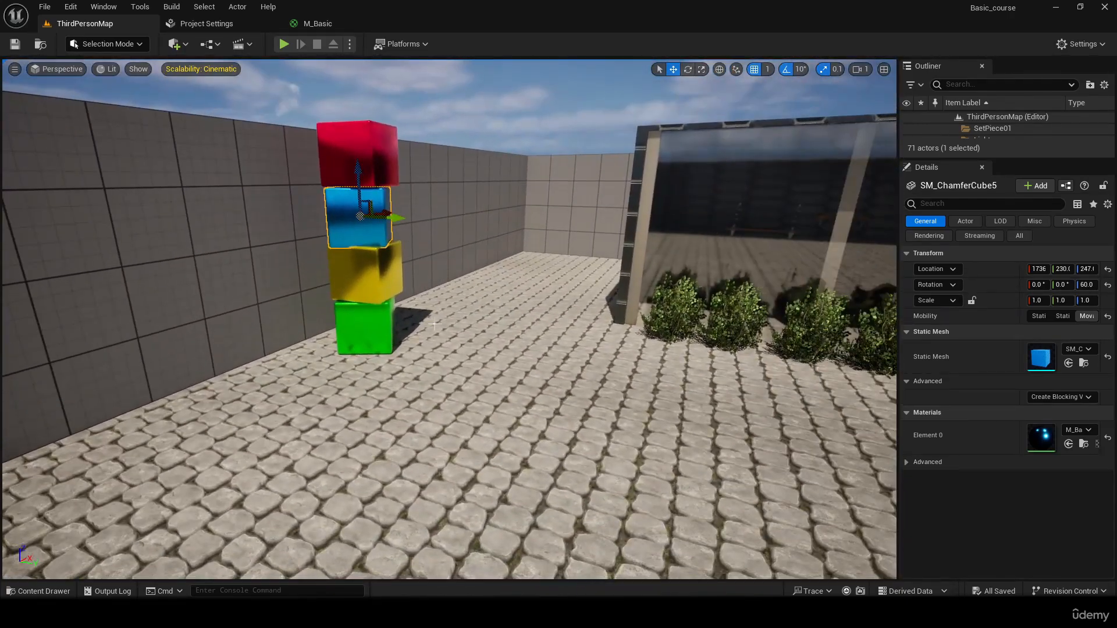
right_click_drag(394, 227, 501, 233)
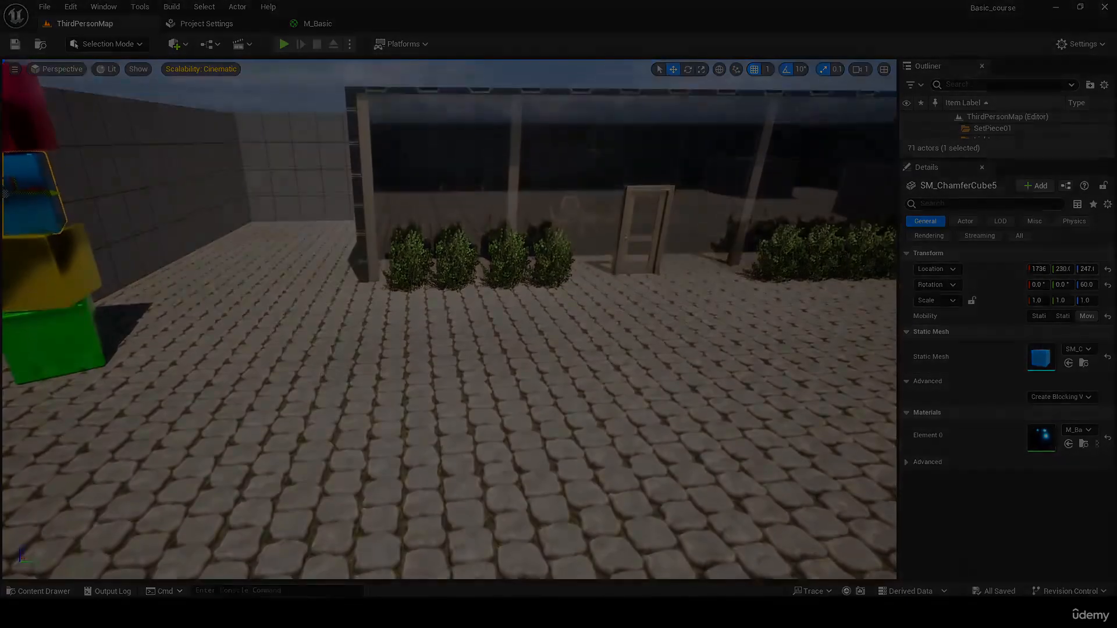